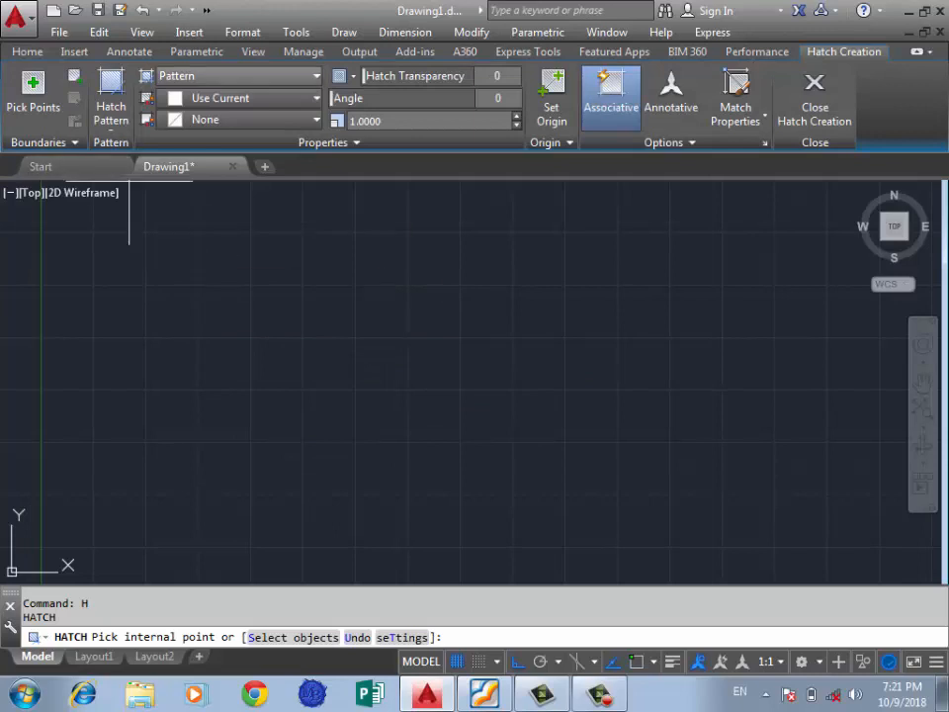
Cancel the active hatch command and draw a large horizontal rectangle in the empty drawing
key(Escape)
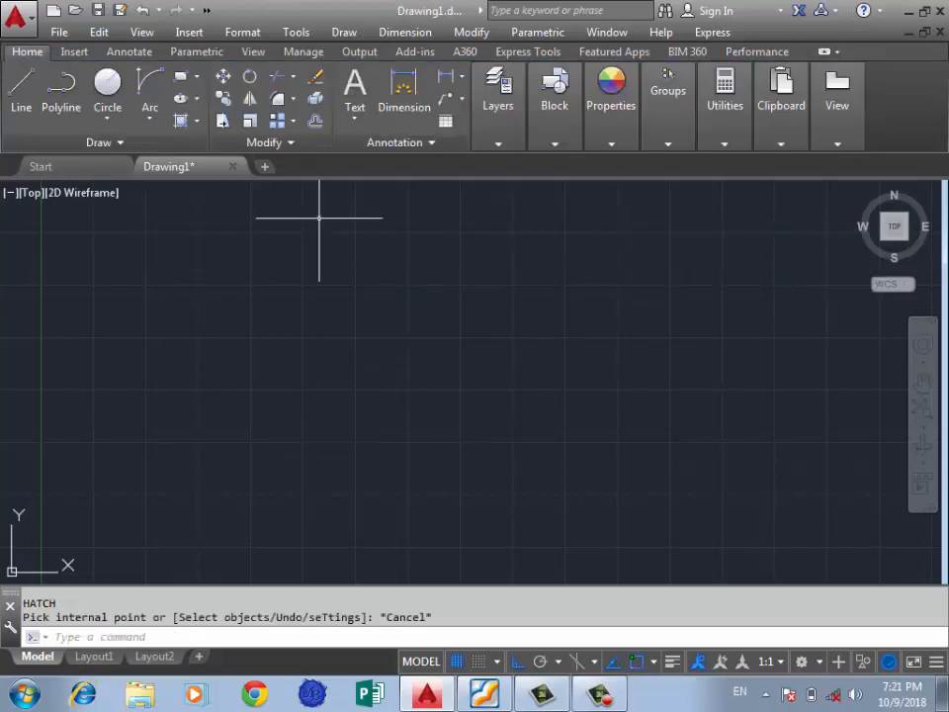
click(181, 76)
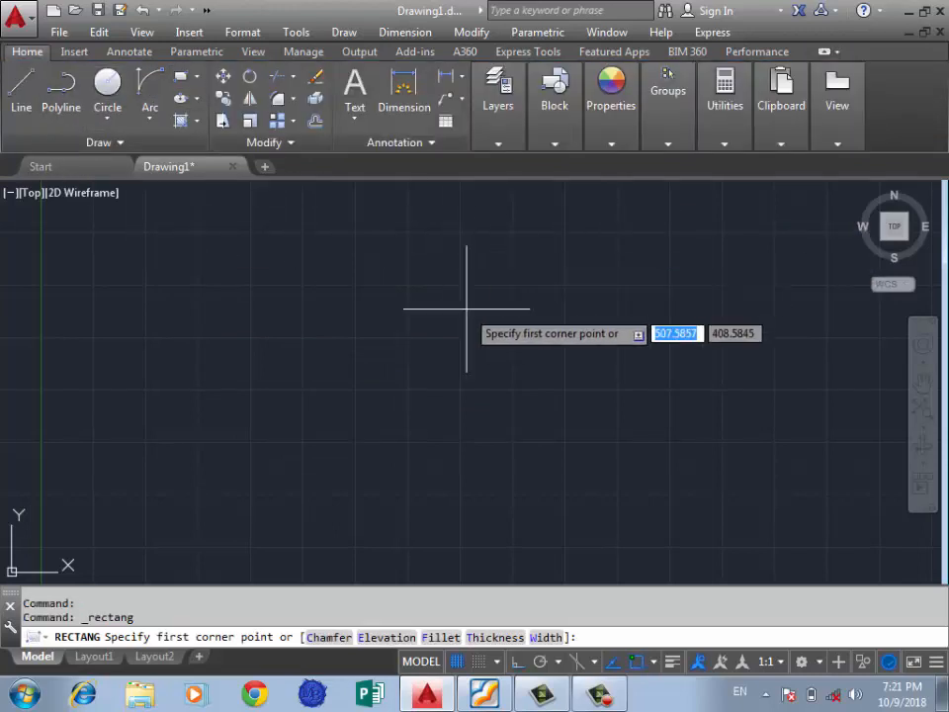
click(609, 297)
click(122, 434)
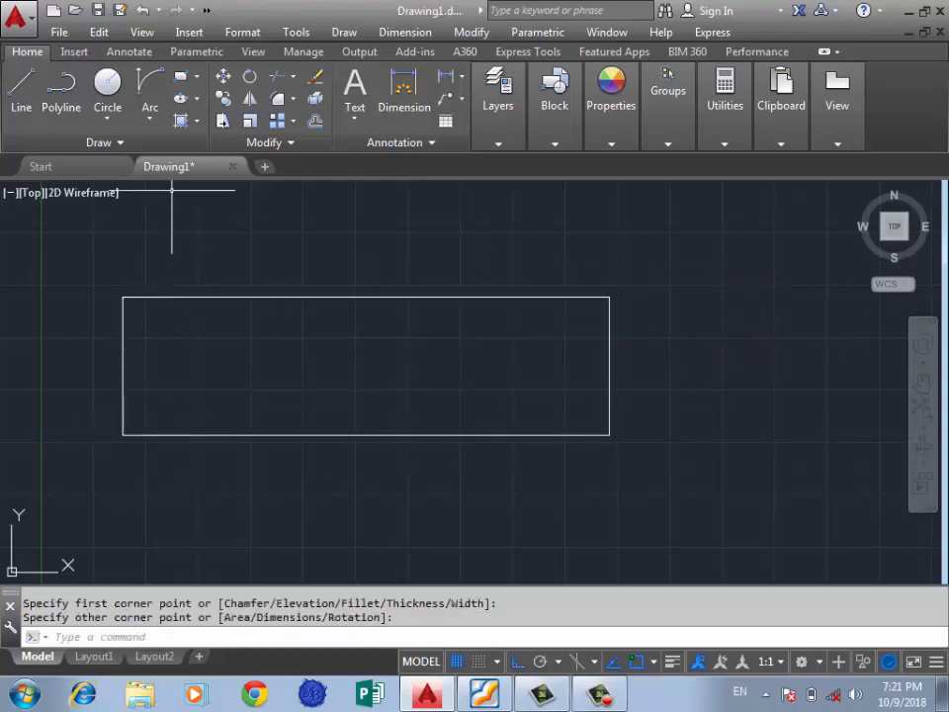
Draw a circle with a radius of about 64 in the middle of the large rectangle
click(108, 84)
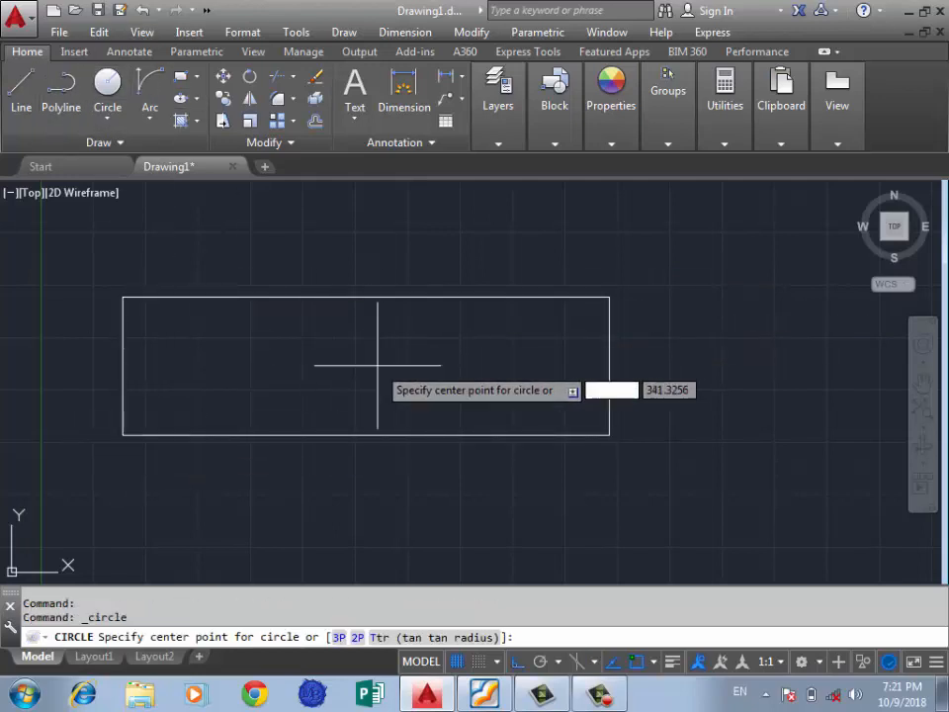
scroll(377, 365, up, 2)
scroll(519, 328, down, 4)
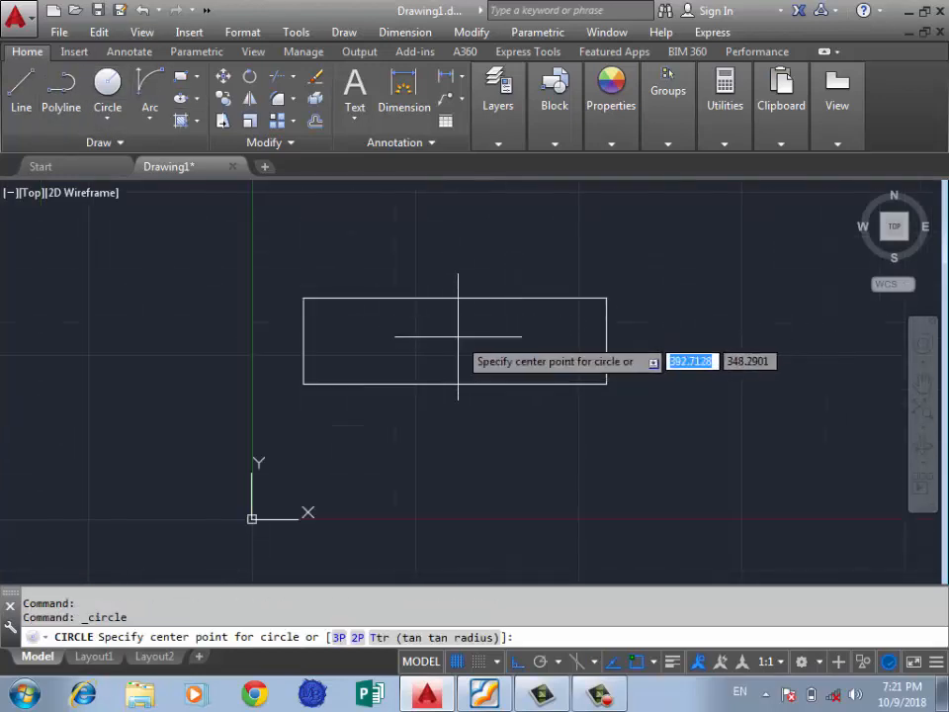
click(454, 337)
click(484, 345)
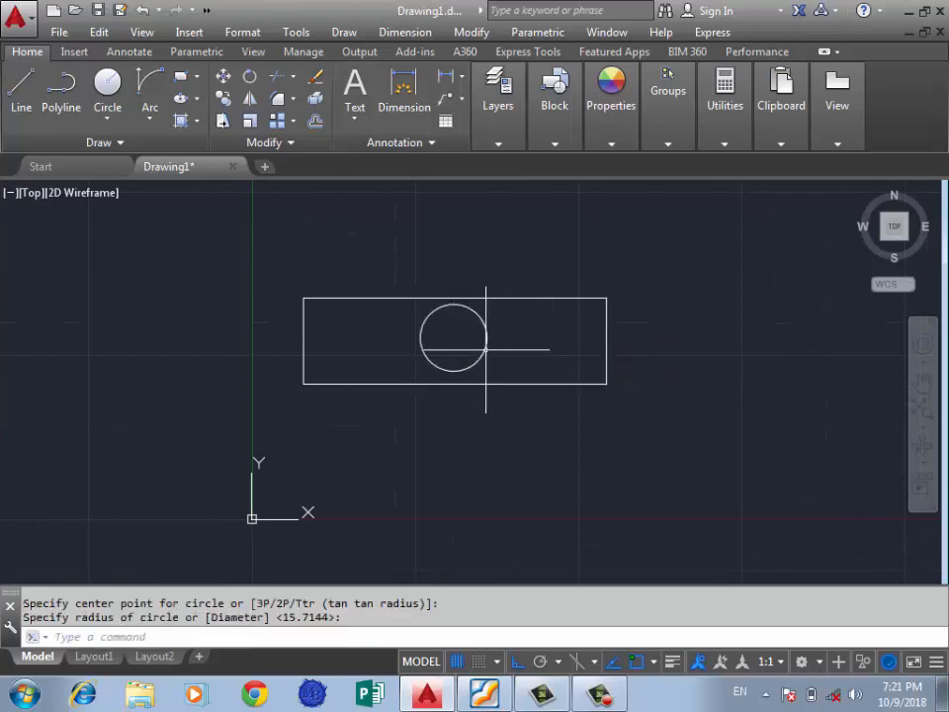
Draw a second, larger circle outside the large rectangle, beside its left edge
key(Return)
click(220, 328)
click(177, 347)
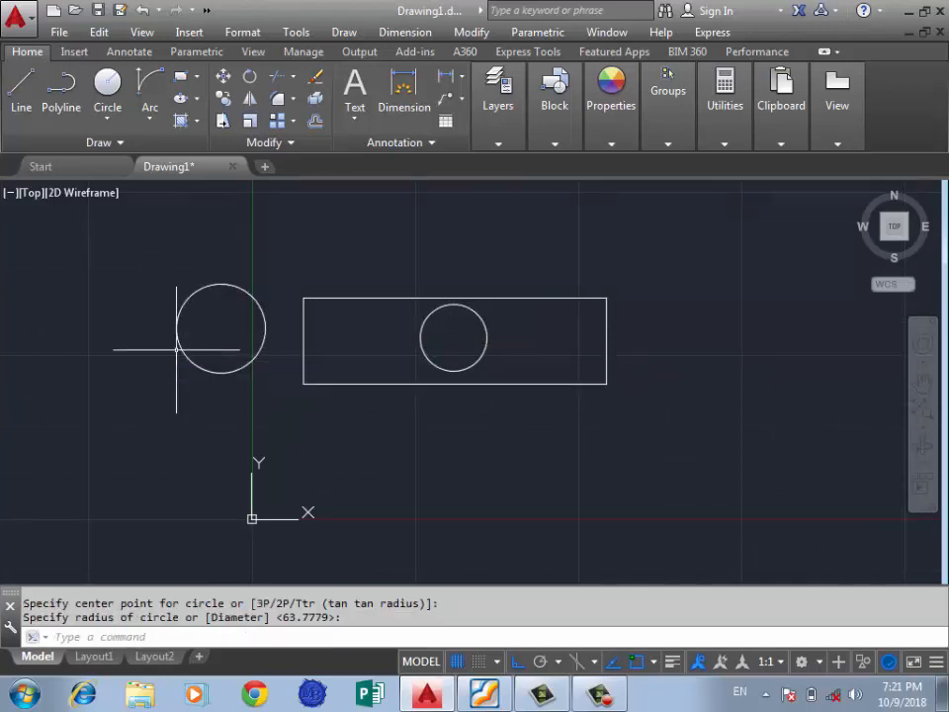
Draw a smaller rectangle below the large one, separated from it by a gap
click(180, 76)
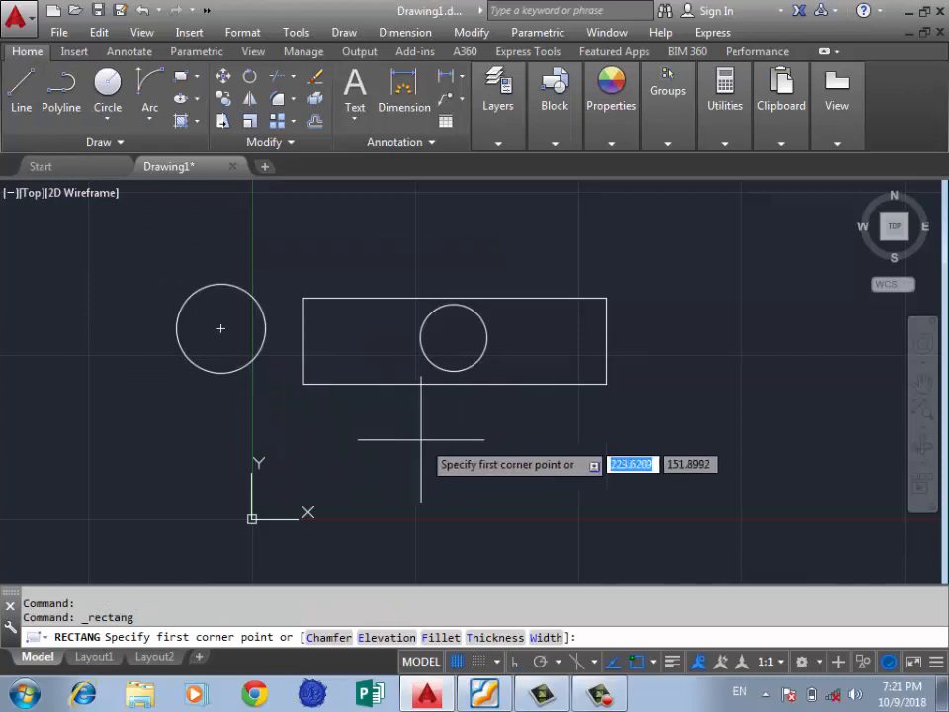
click(453, 438)
click(336, 485)
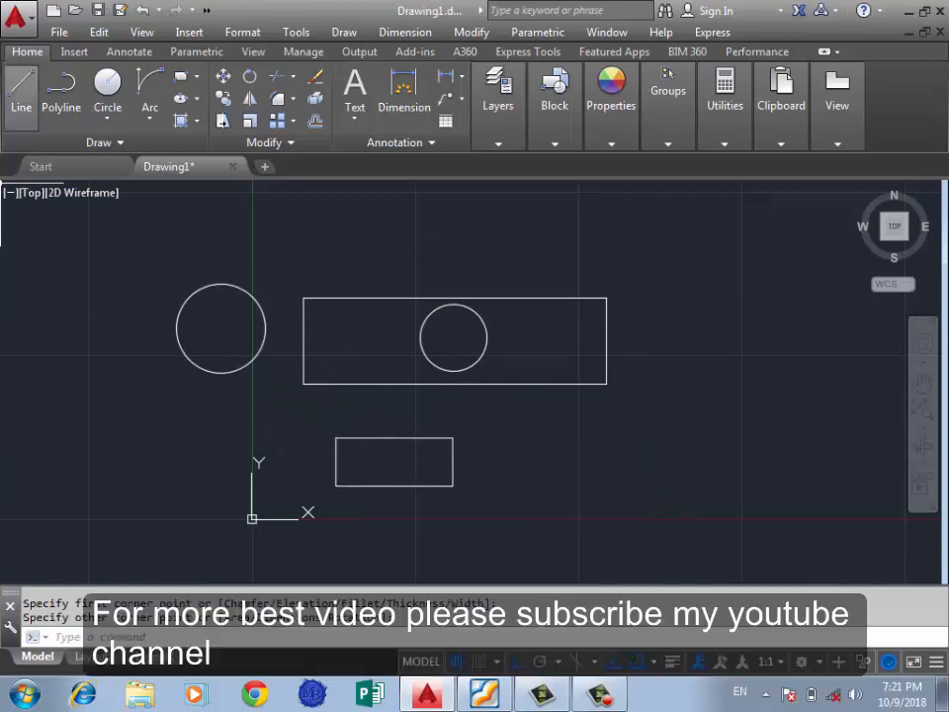
Draw two lines in the small rectangle from its upper-right corner to its centre and on to its upper-left corner, forming a V
click(21, 87)
click(452, 438)
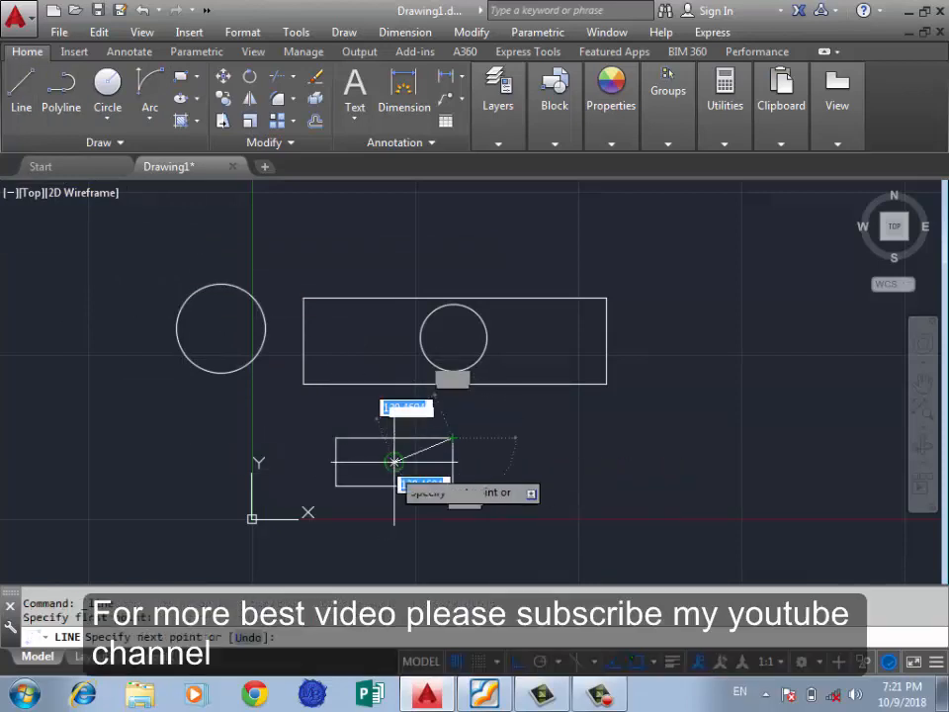
click(336, 438)
key(Return)
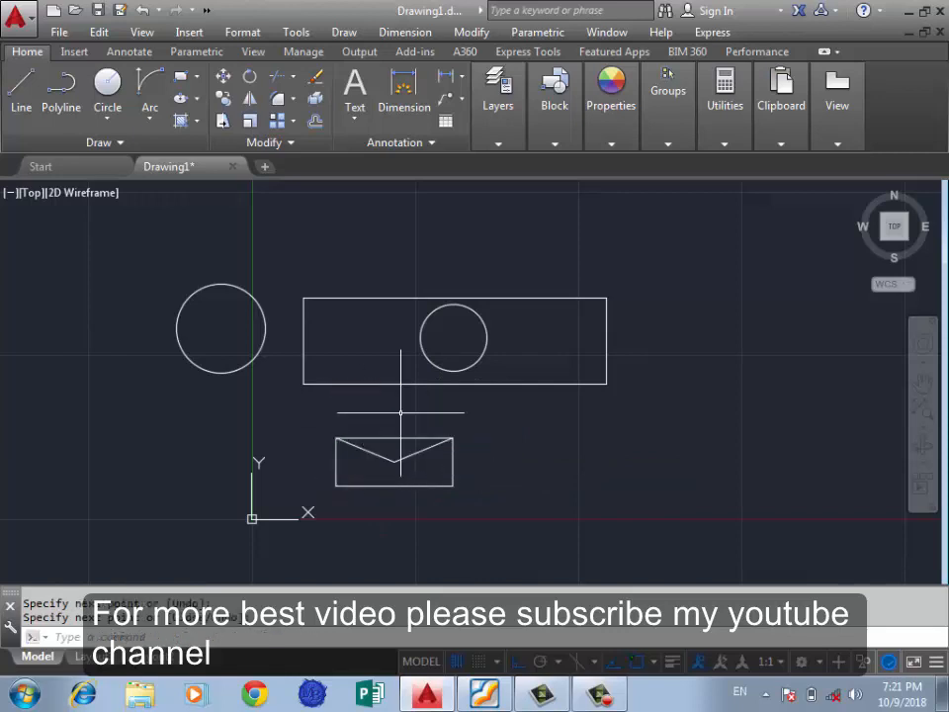
Fill the circle inside the large rectangle with a Solid hatch in colour 205,105,40
middle_drag(420, 445, 560, 411)
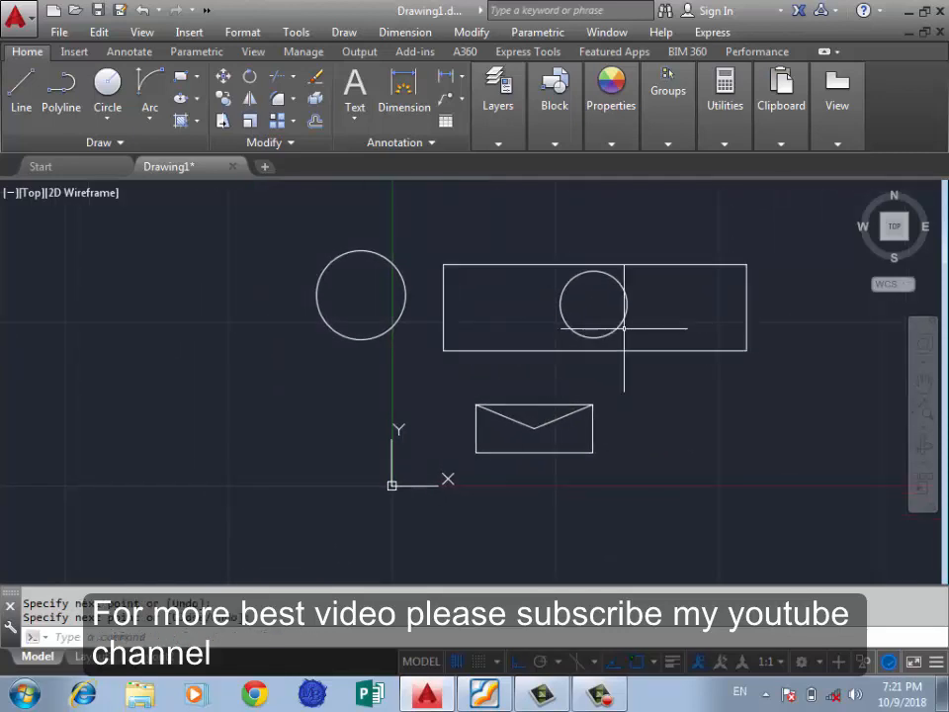
click(344, 32)
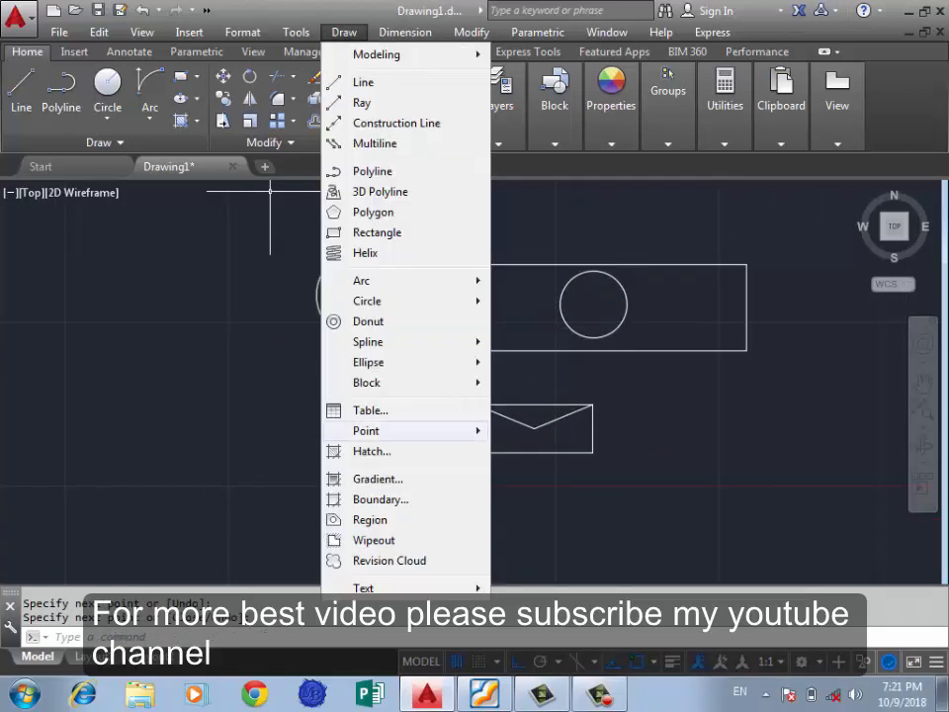
click(372, 451)
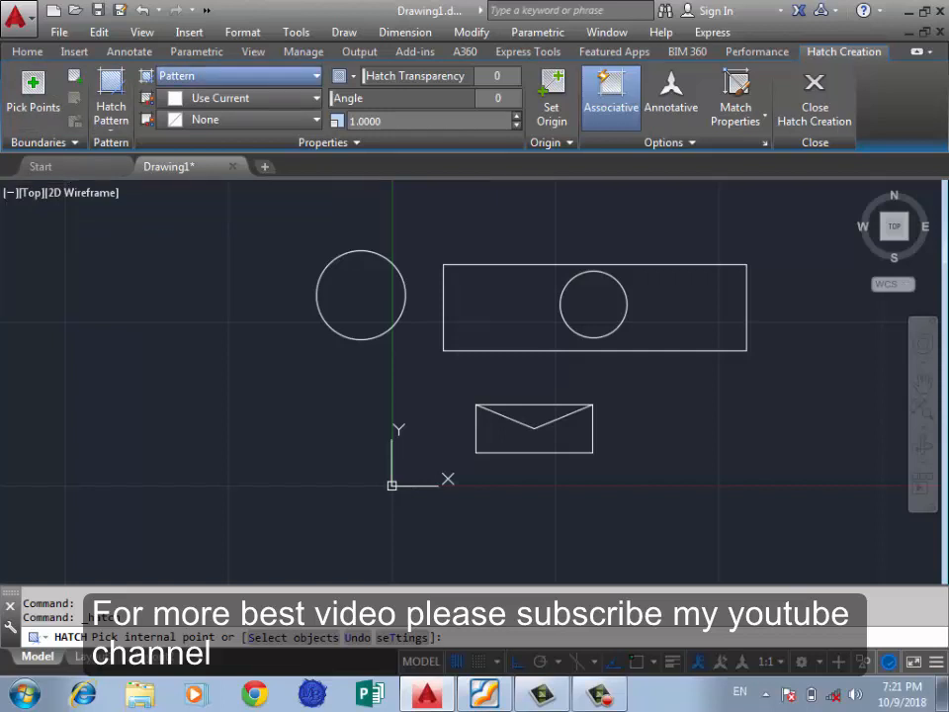
click(219, 98)
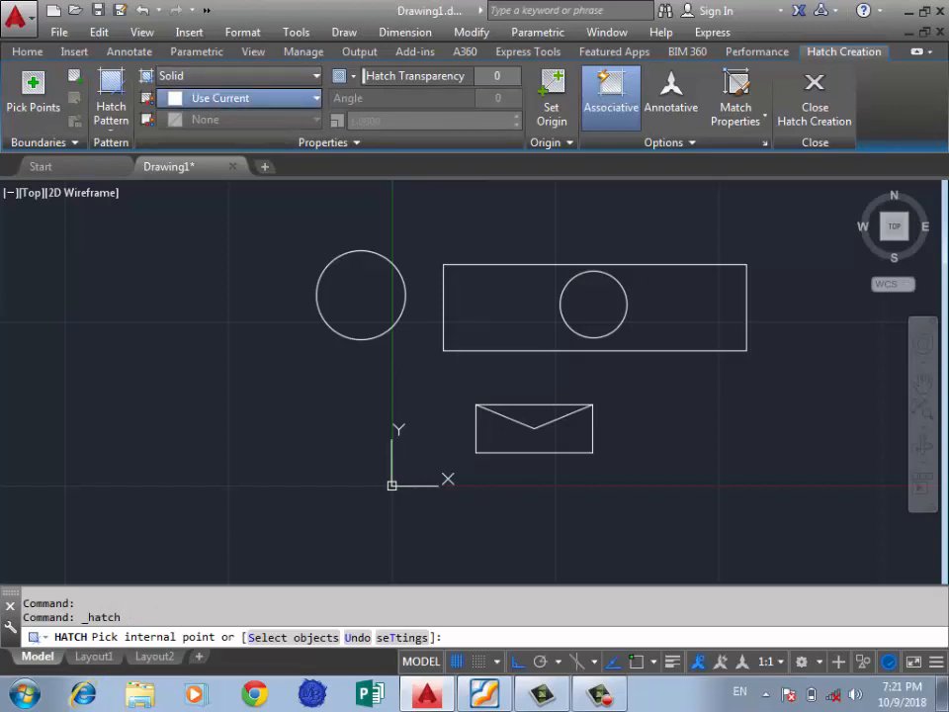
click(593, 298)
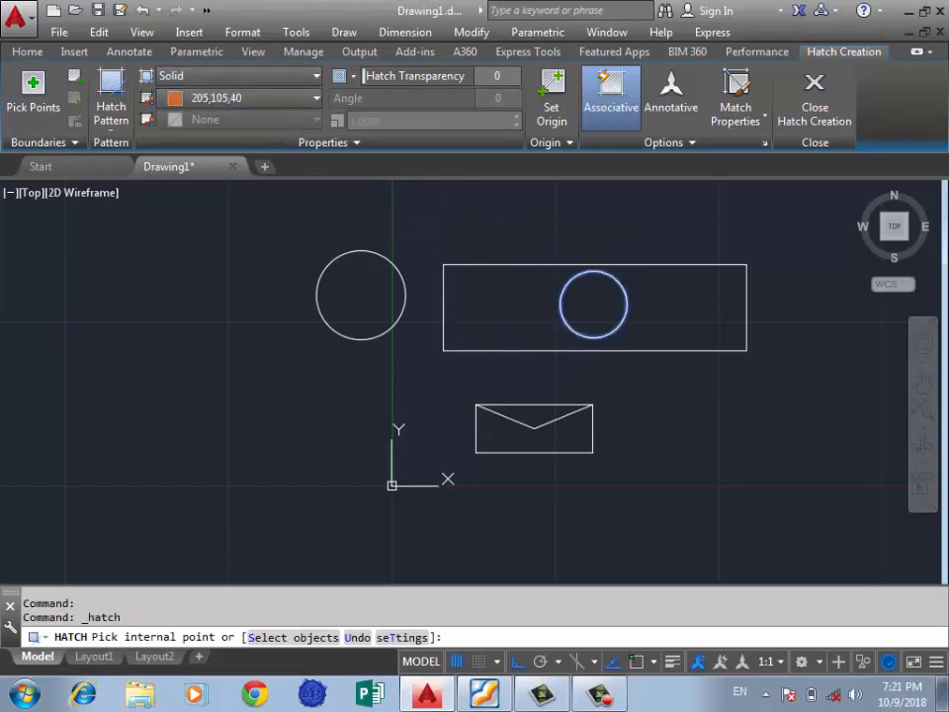
scroll(660, 292, up, 2)
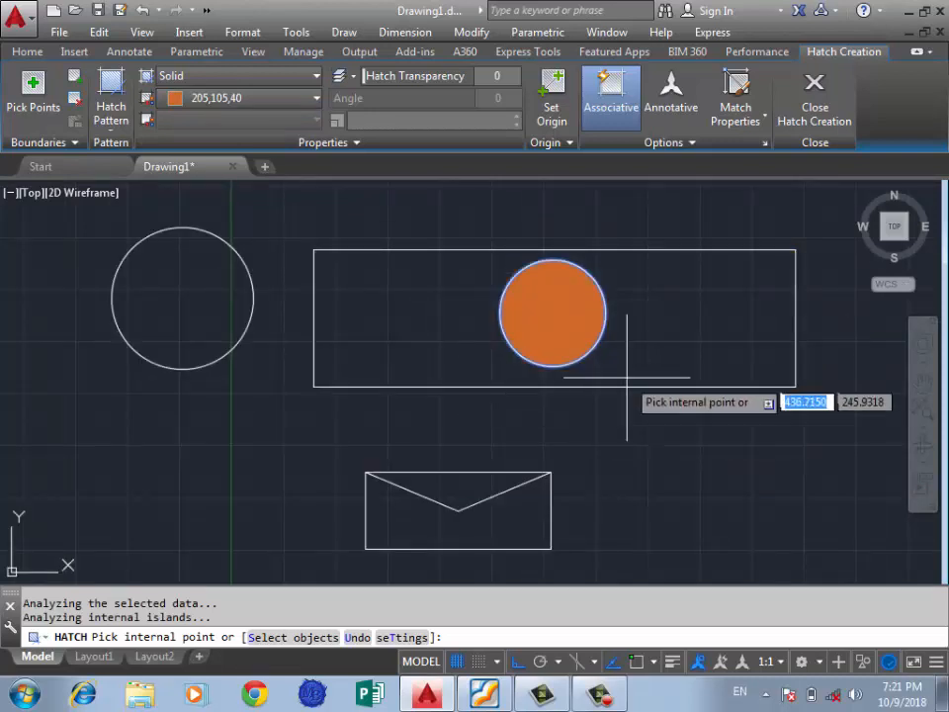
Try to hatch the open area above the large rectangle
scroll(589, 383, down, 2)
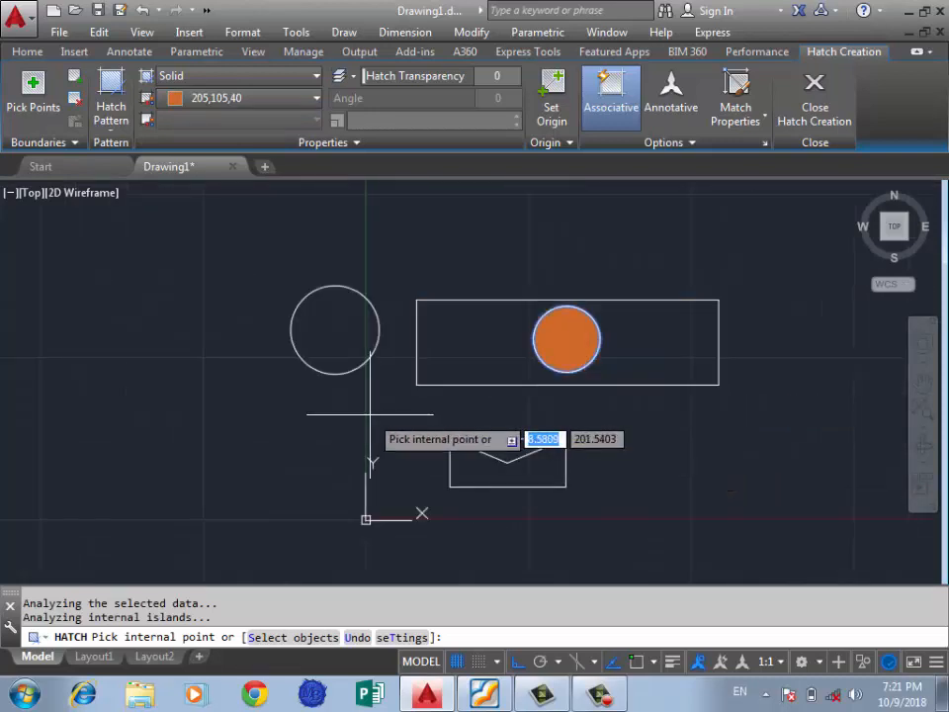
scroll(459, 371, down, 2)
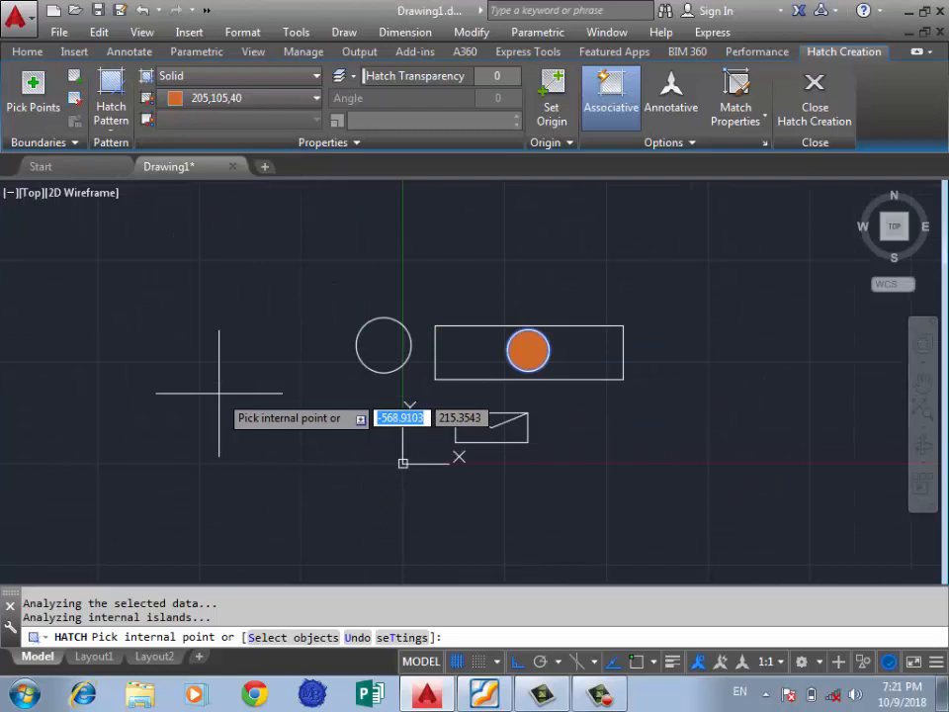
click(514, 264)
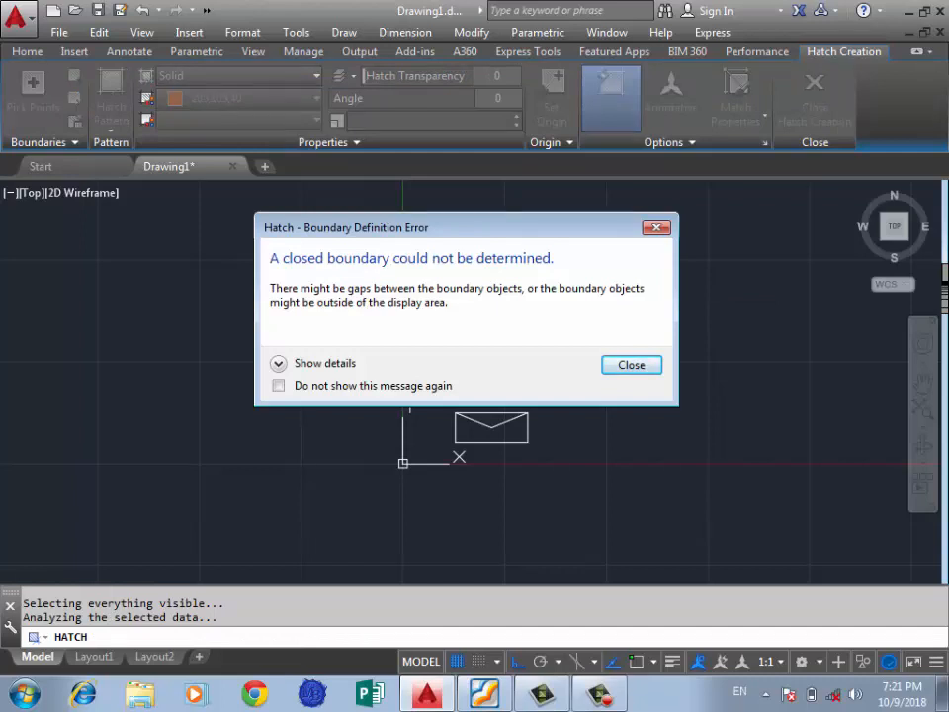
key(Return)
Change the circle's hatch to Gradient with colours 153,27,30 and 242,113,114, leaving transparency and angle at 0
scroll(529, 307, up, 3)
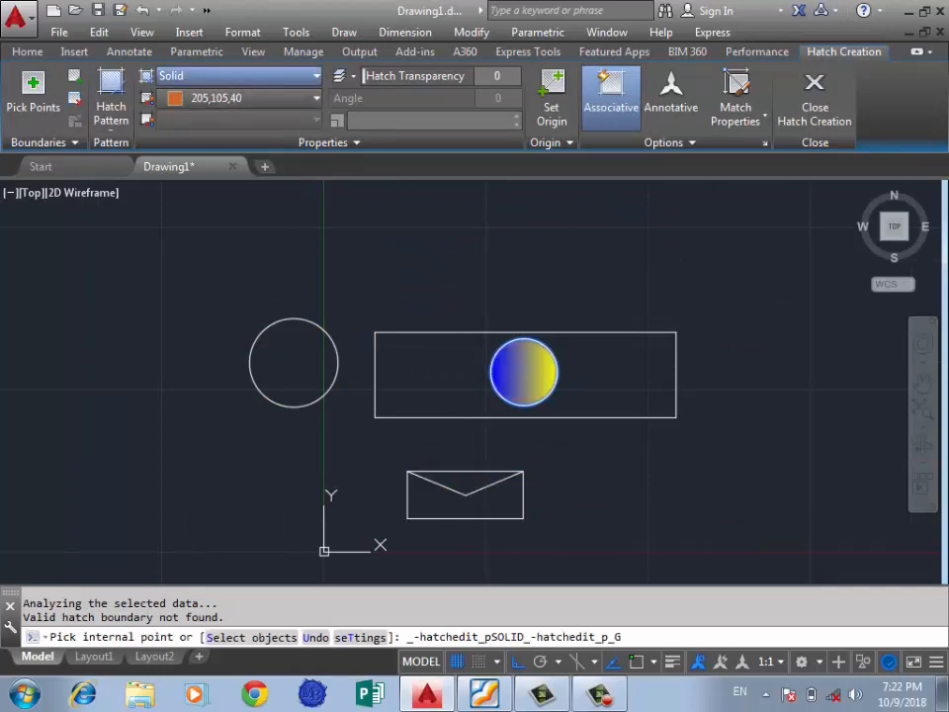
click(189, 113)
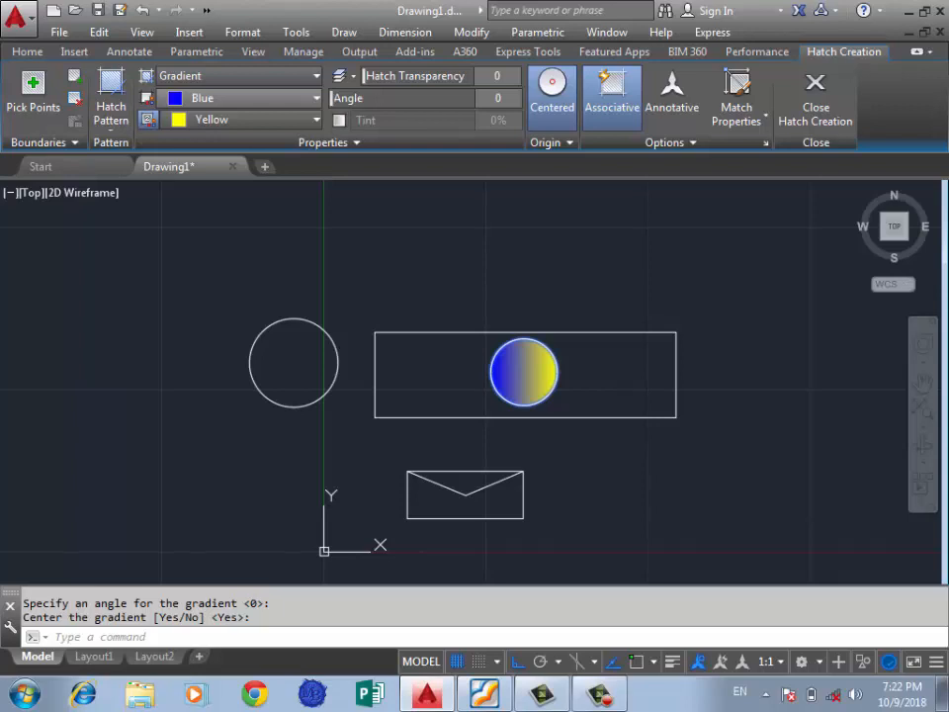
click(186, 187)
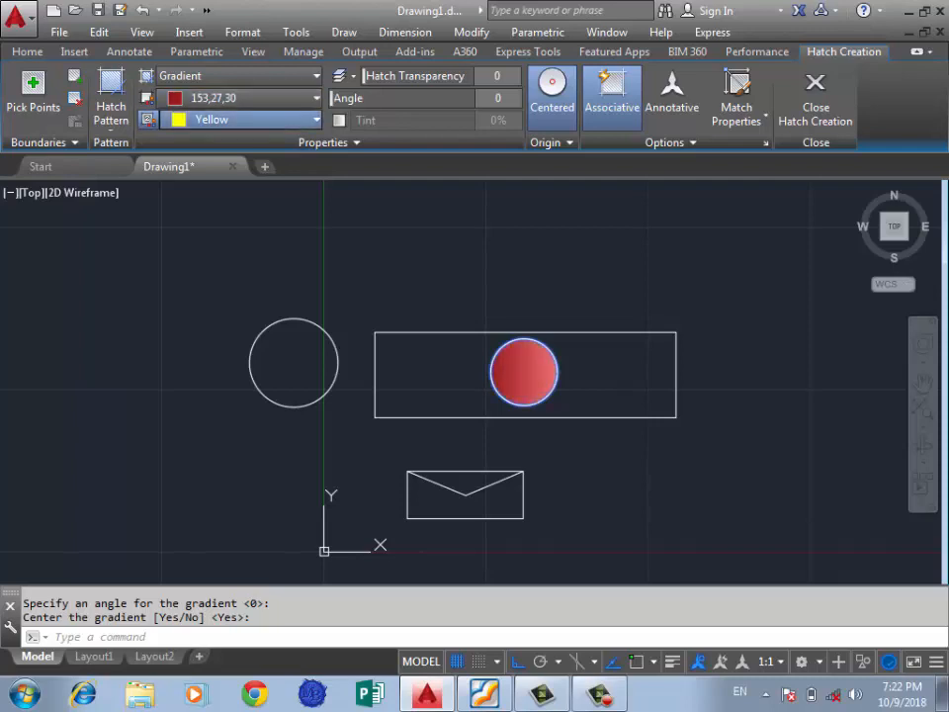
click(282, 204)
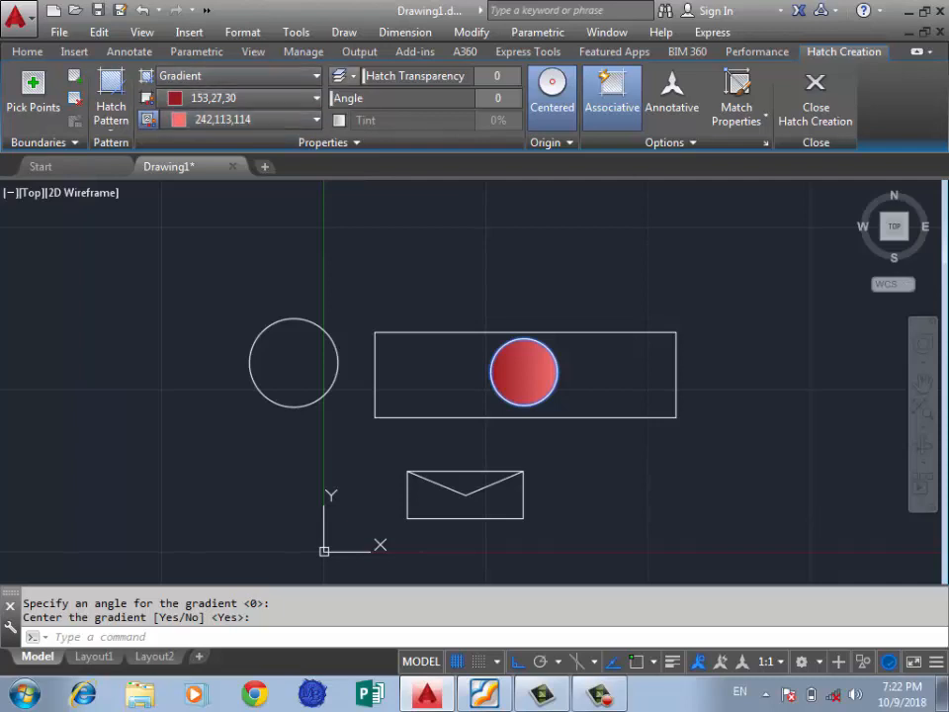
mouse_move(363, 76)
mouse_down()
mouse_move(469, 76)
mouse_move(364, 76)
mouse_up()
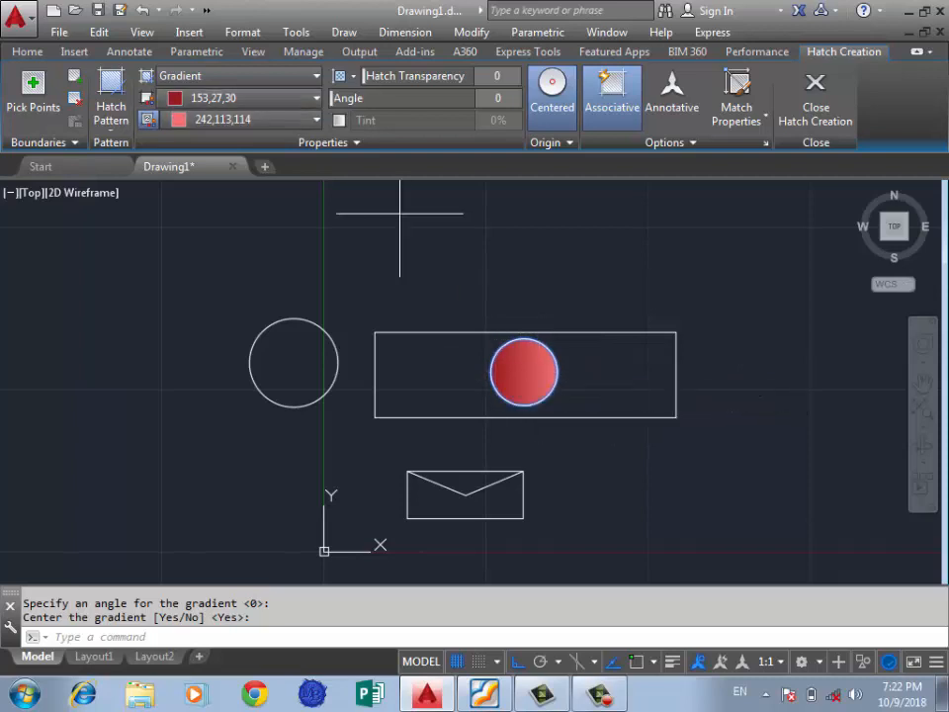
mouse_move(333, 98)
mouse_down()
mouse_move(470, 97)
mouse_move(331, 98)
mouse_up()
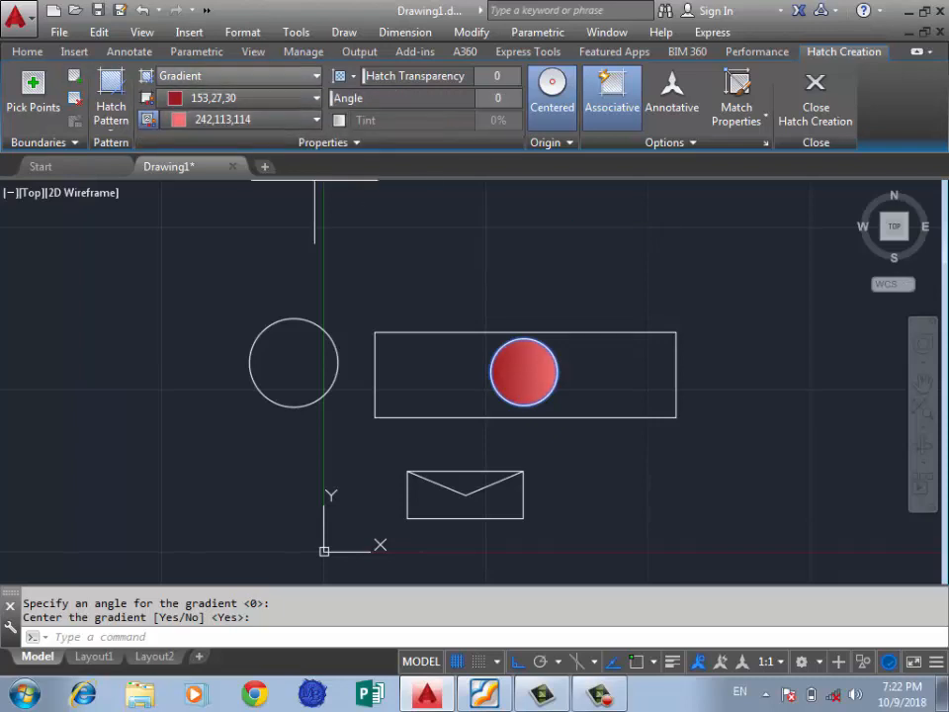
Change the circle's hatch to the AR-B816C brick pattern and set its background colour to 99,100,102
click(212, 125)
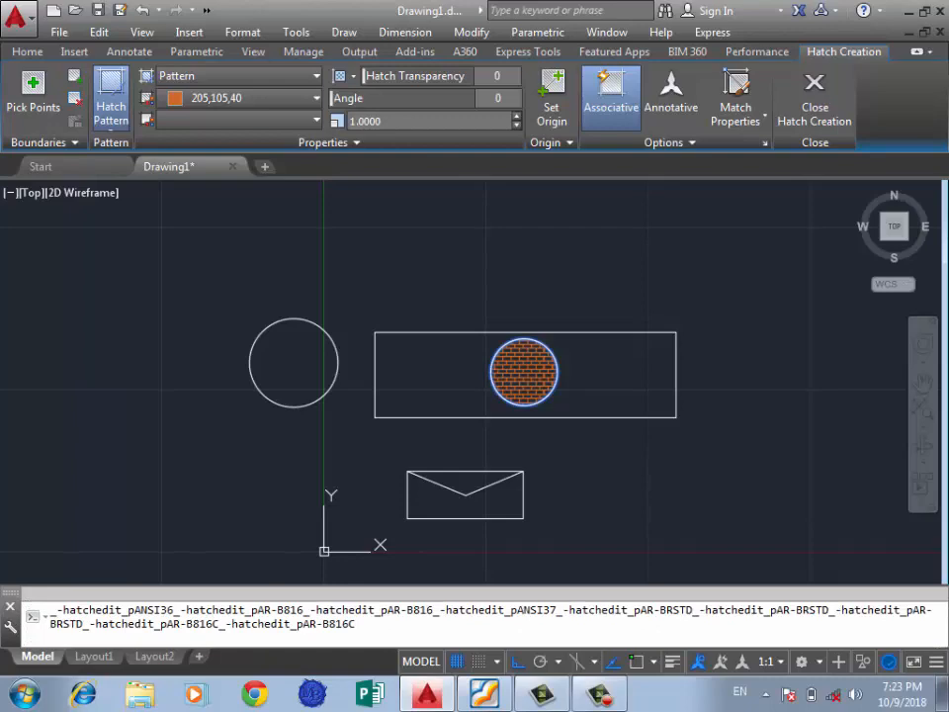
scroll(534, 385, up, 5)
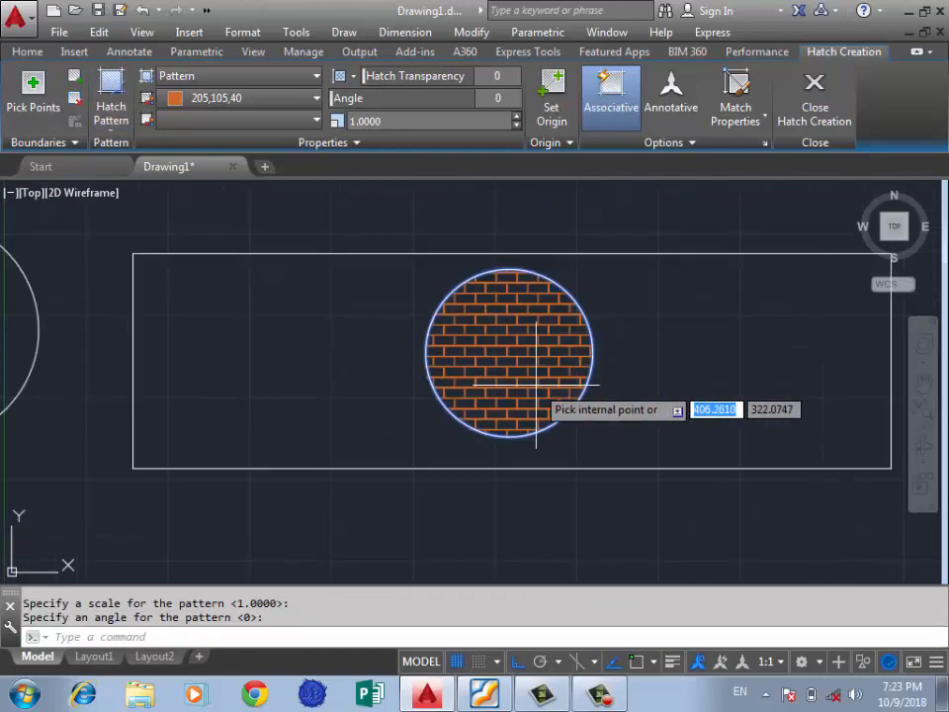
scroll(530, 328, up, 2)
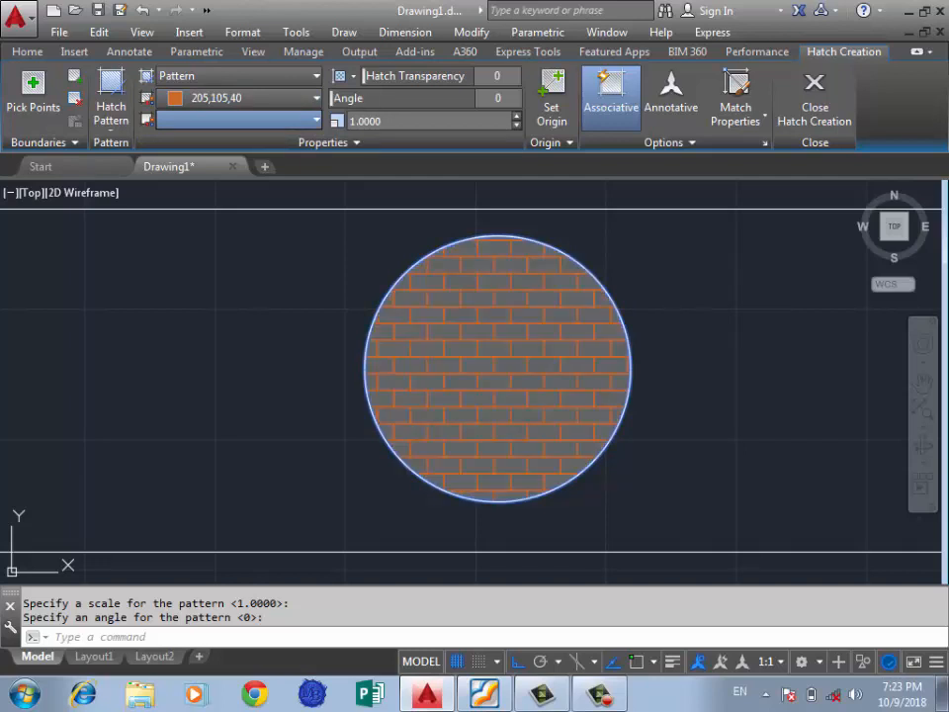
click(259, 203)
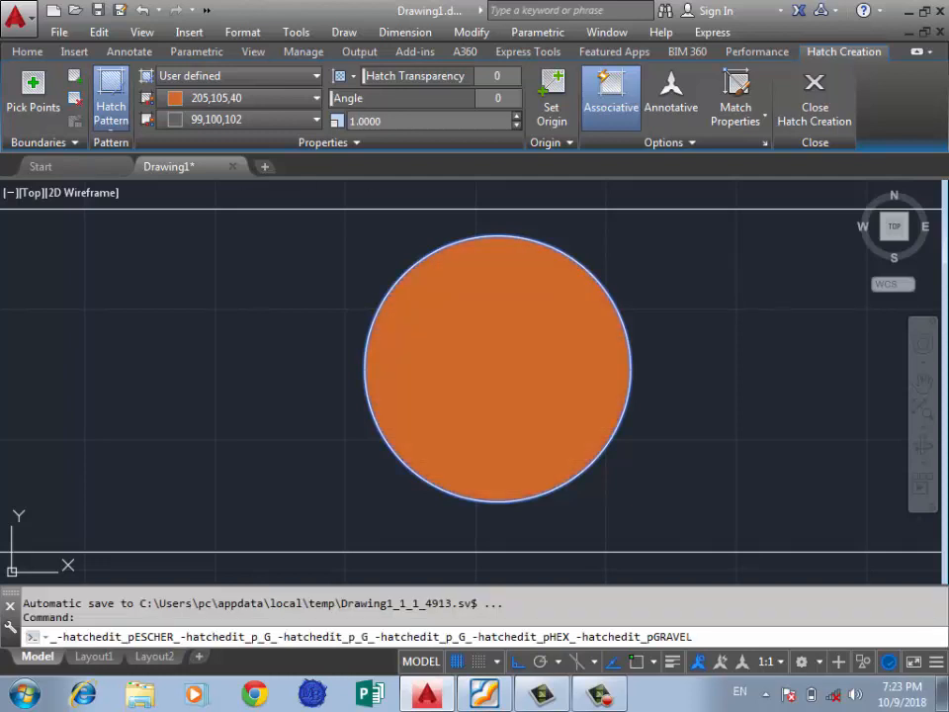
Apply the GRAVEL pattern to the circle's hatch and set the pattern scale to 5
click(460, 339)
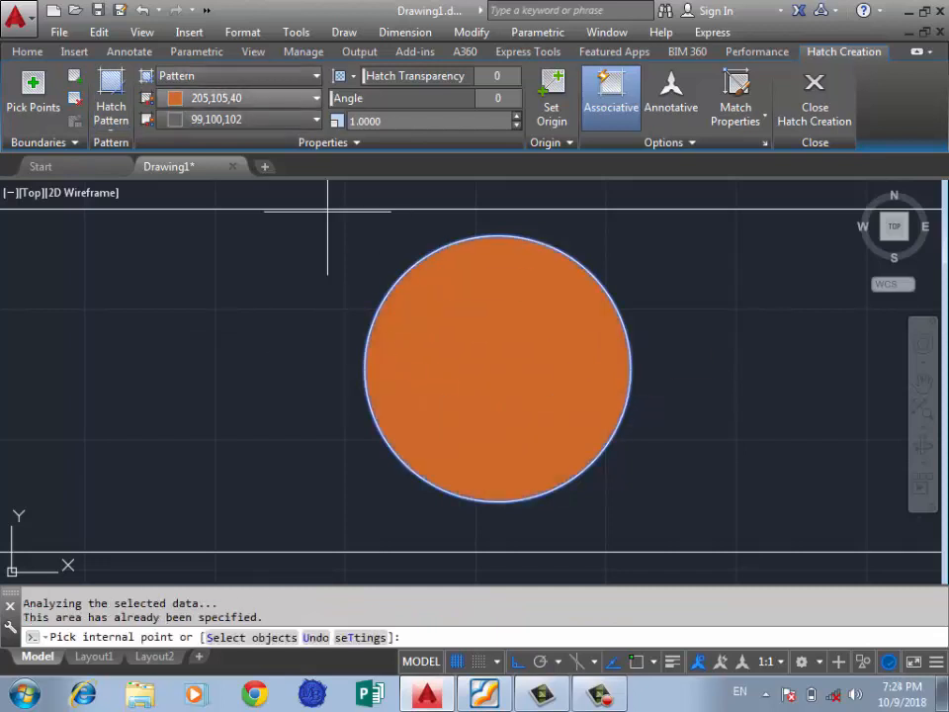
click(396, 120)
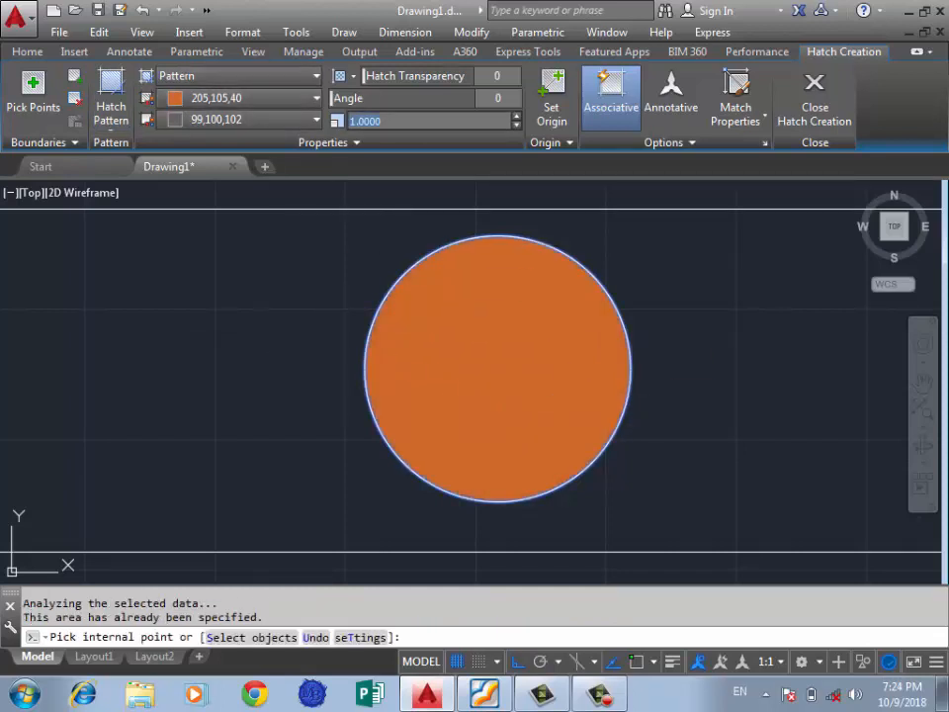
key(Return)
text(5)
key(Return)
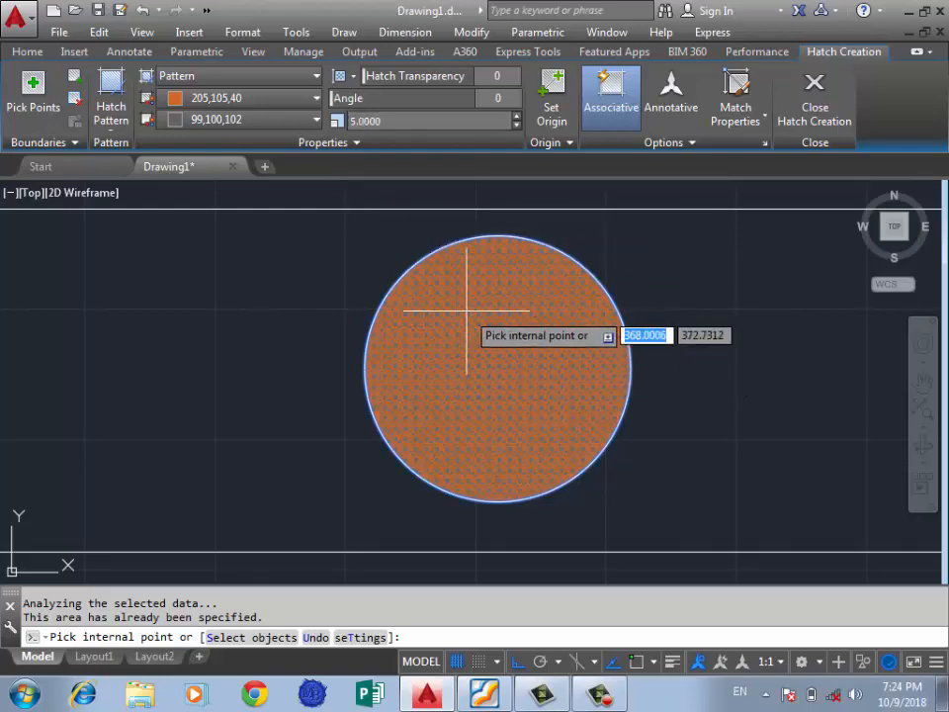
Set the GRAVEL hatch's pattern scale to 10
scroll(450, 321, up, 2)
scroll(441, 328, down, 2)
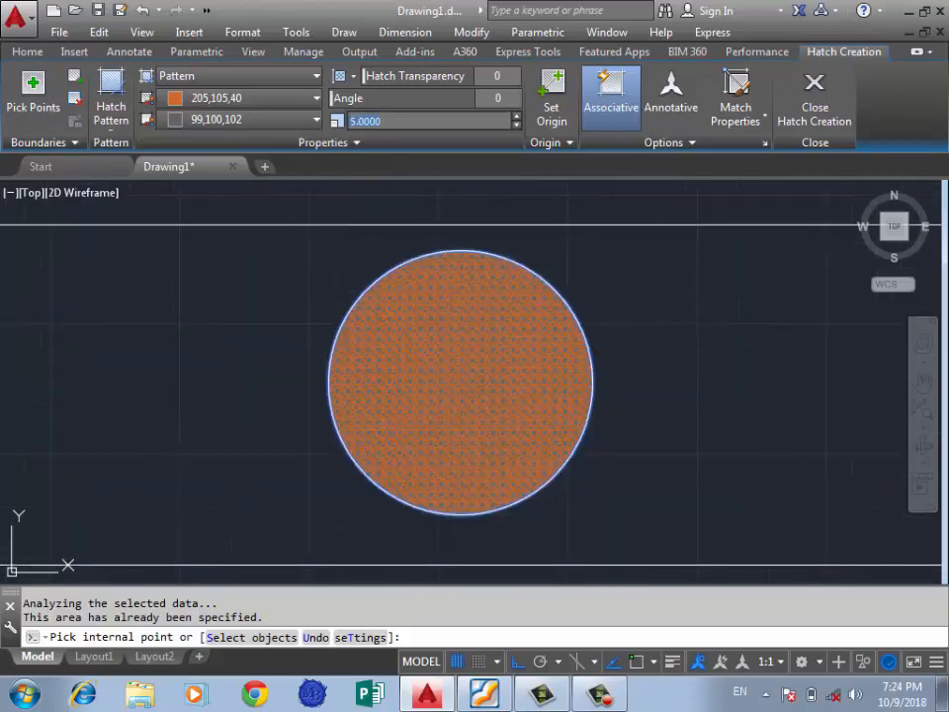
key(Return)
scroll(370, 339, up, 2)
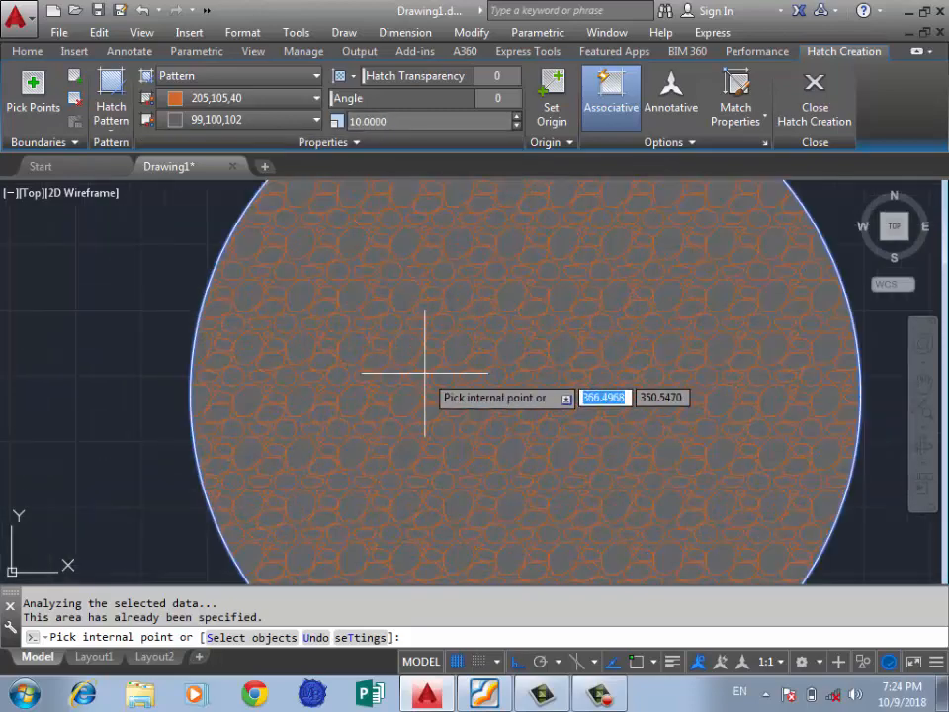
Set the circle's GRAVEL hatch colour to ByLayer and its background colour to 147,149,152, and finish the hatch
scroll(424, 375, down, 2)
click(242, 99)
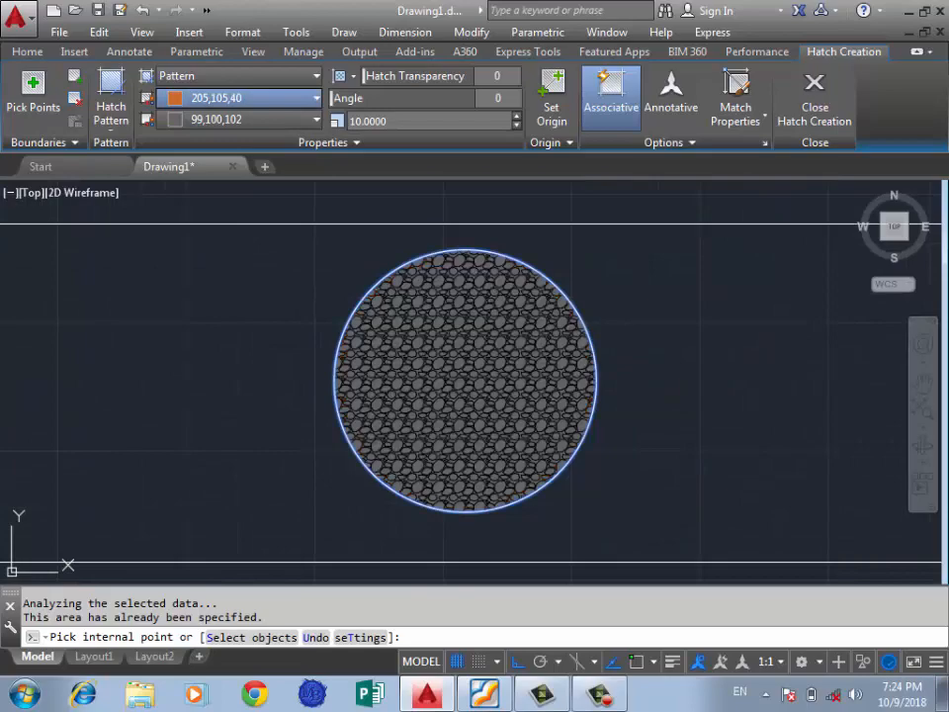
click(223, 137)
key(Down)
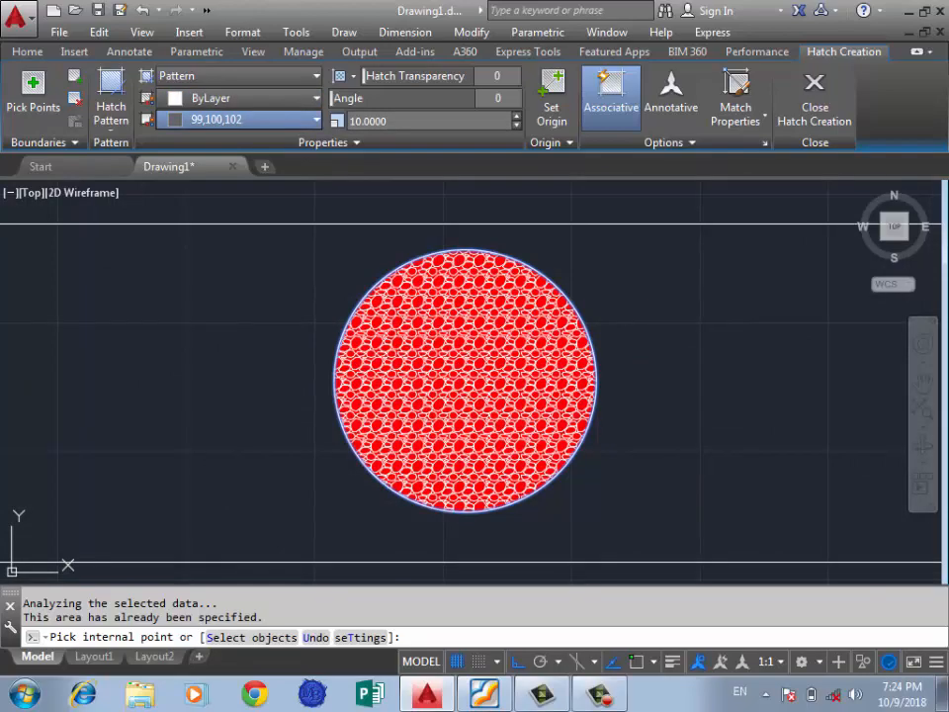
scroll(494, 484, up, 3)
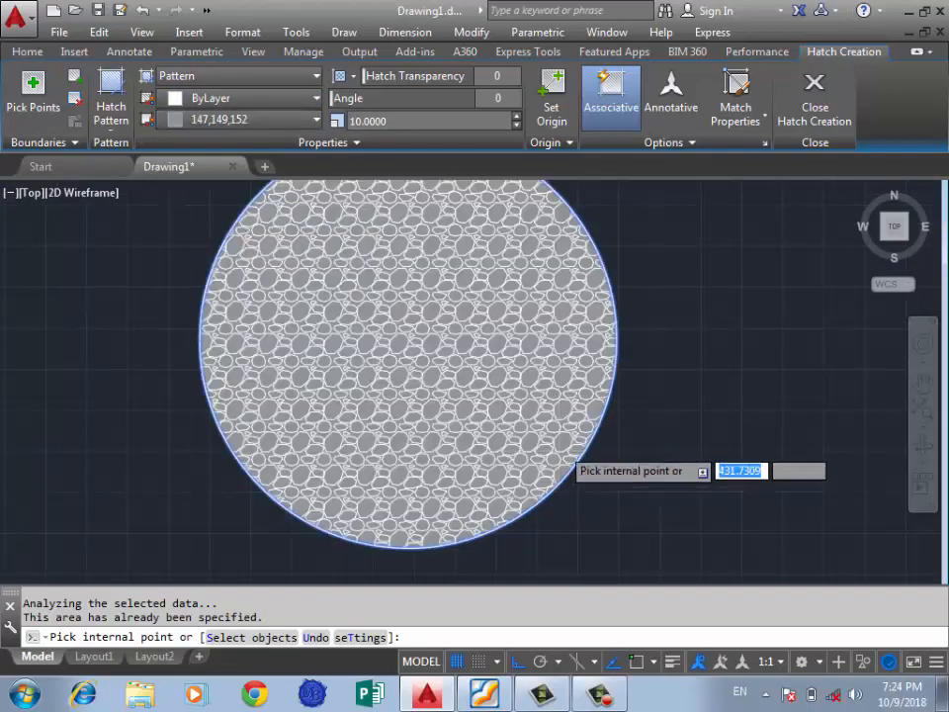
scroll(475, 425, down, 5)
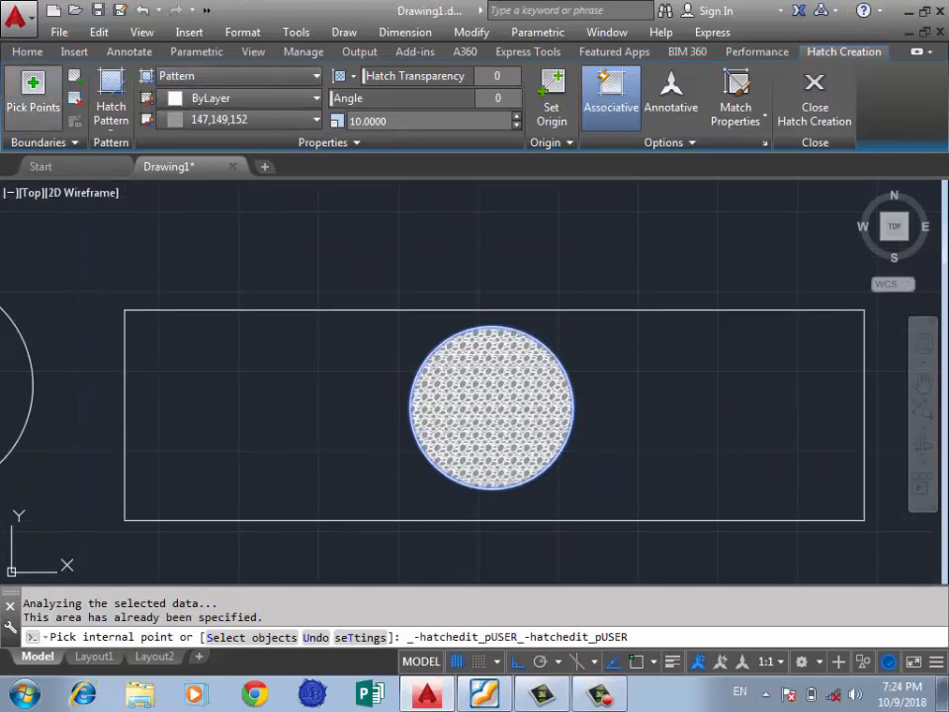
key(Return)
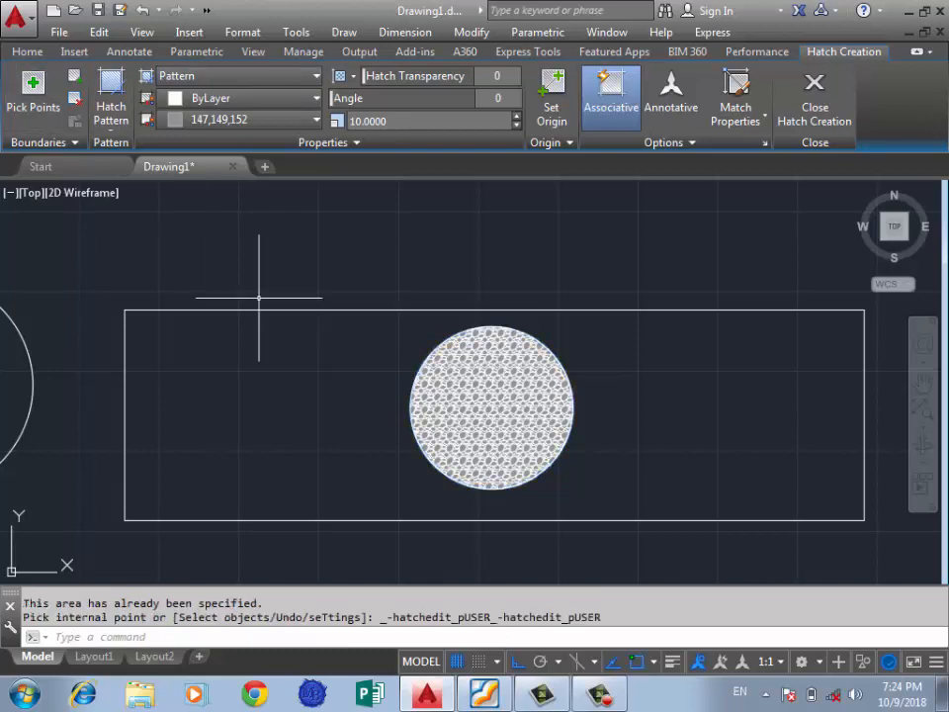
key(Return)
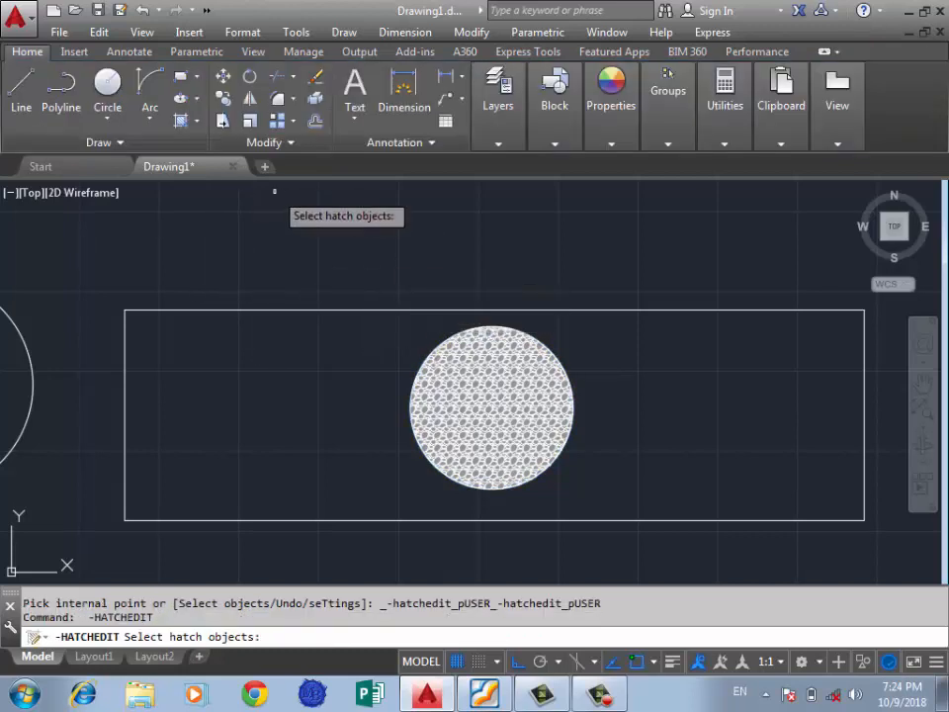
key(Escape)
Start a new hatch and select the outline of the circle outside the long rectangle as its boundary object
text(h)
key(Return)
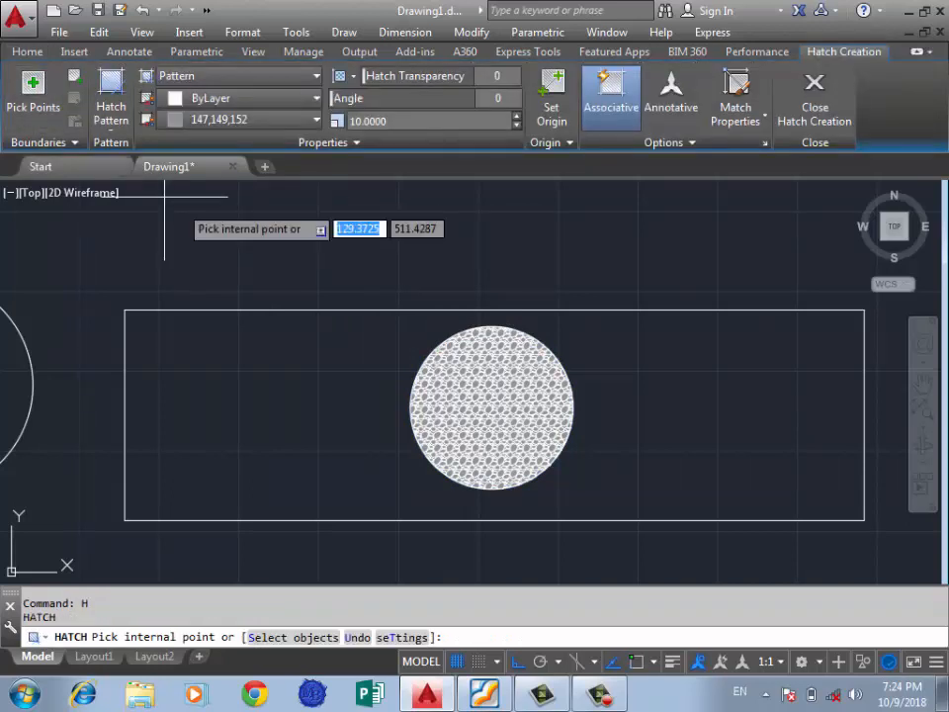
scroll(466, 265, down, 3)
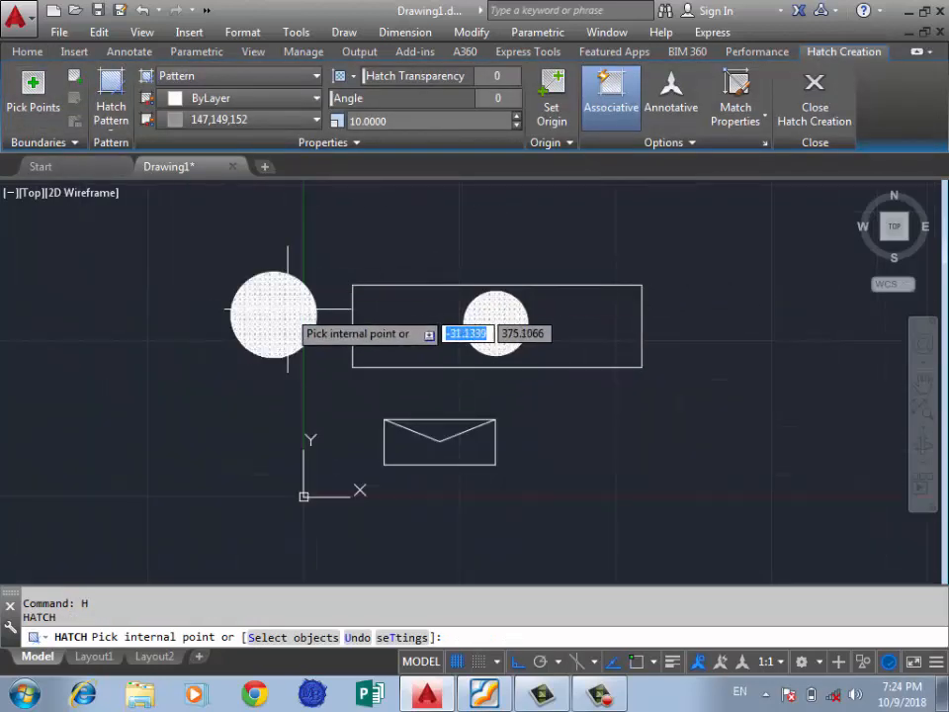
scroll(287, 310, up, 2)
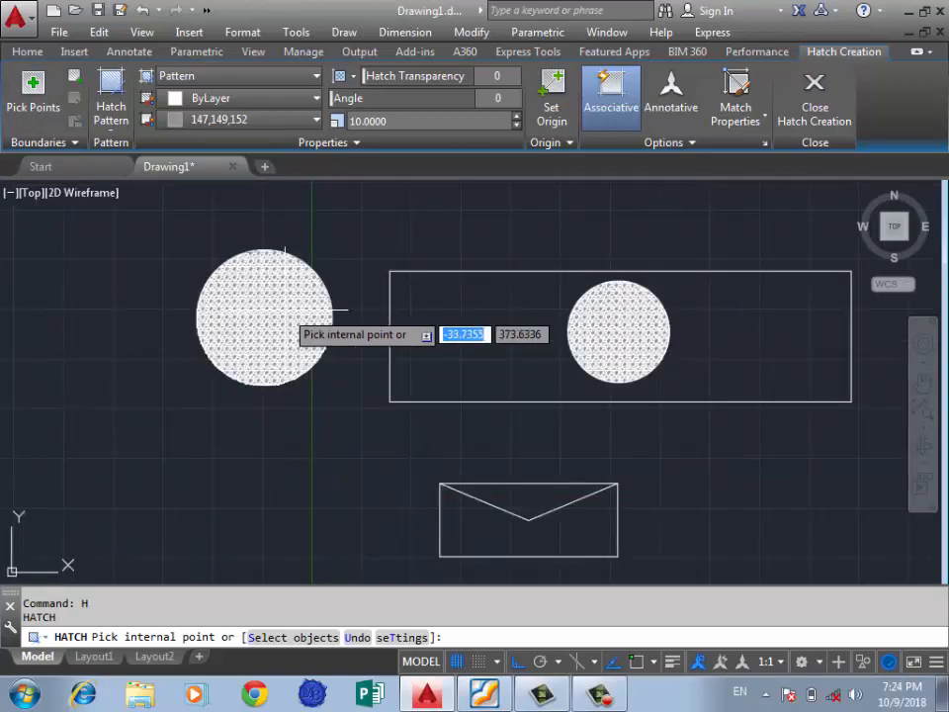
scroll(287, 310, up, 2)
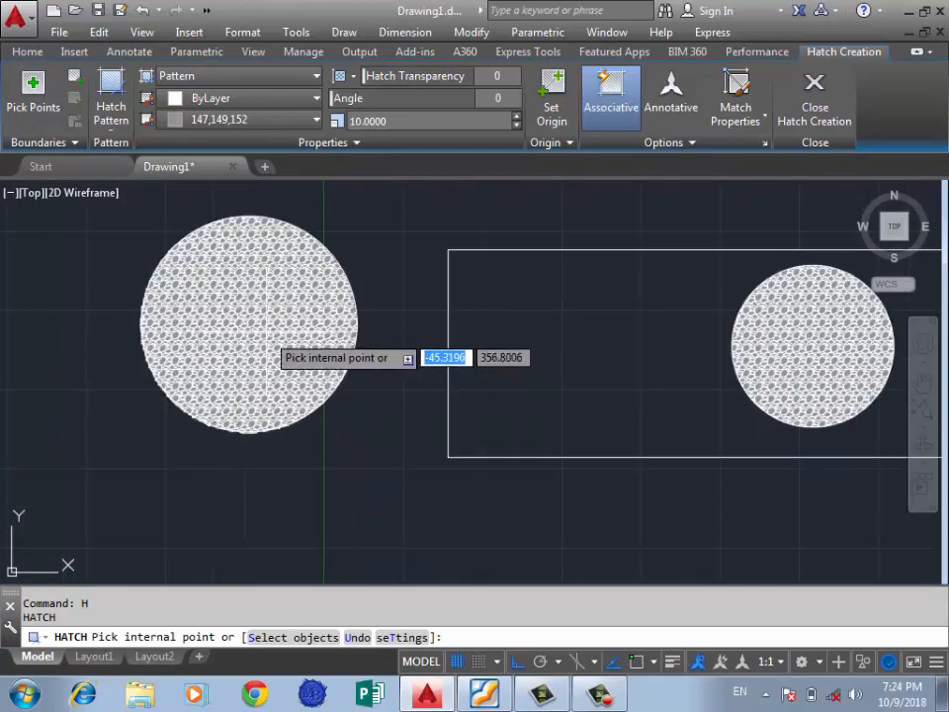
scroll(272, 339, down, 2)
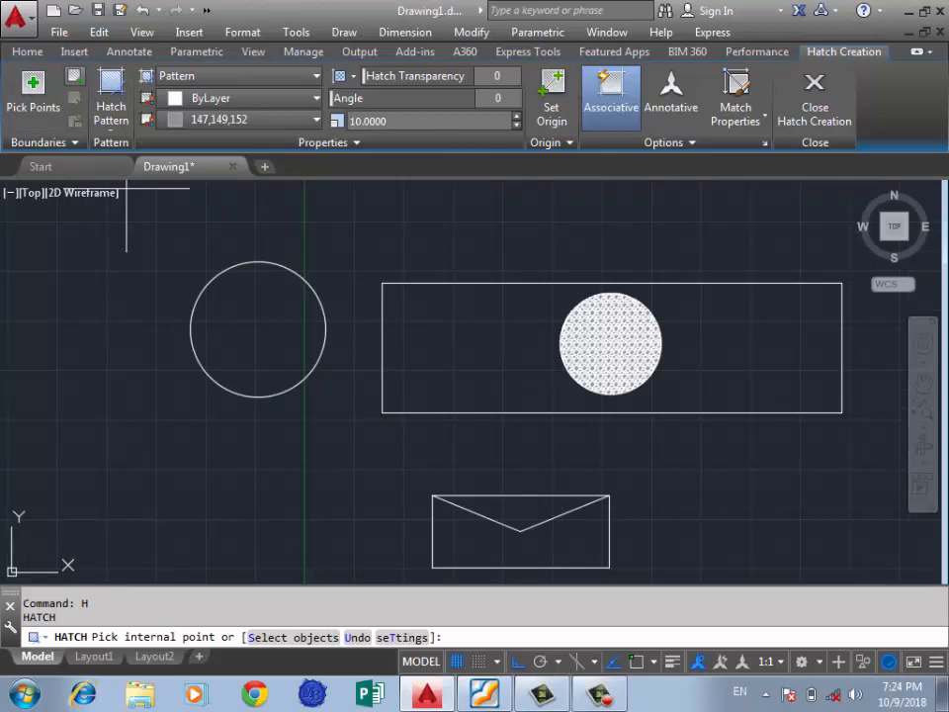
click(74, 78)
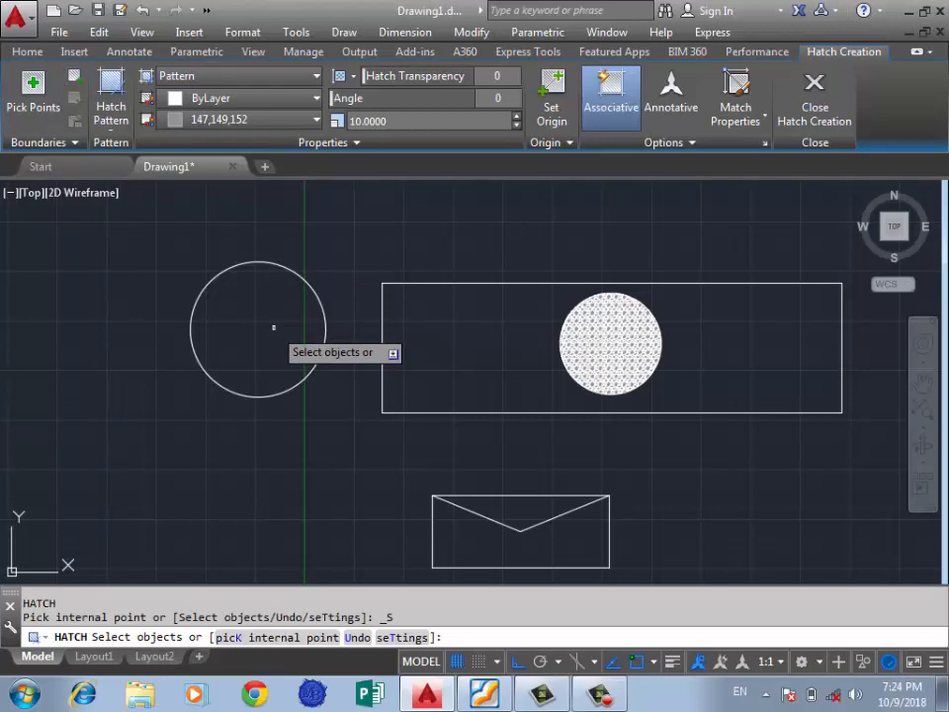
scroll(258, 226, down, 4)
scroll(360, 339, up, 6)
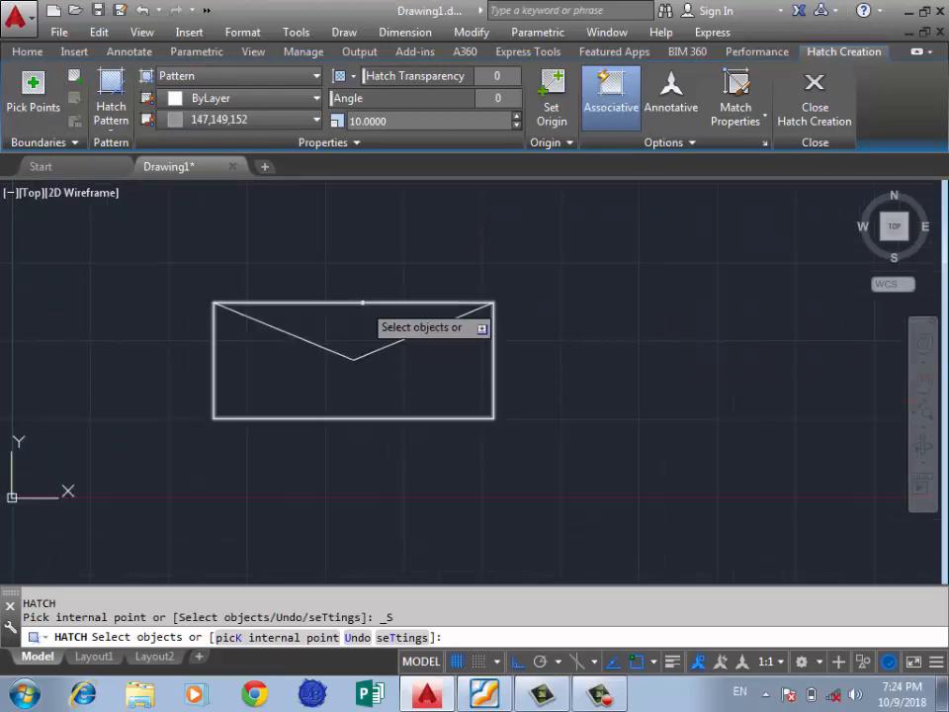
scroll(385, 375, down, 4)
scroll(213, 218, up, 4)
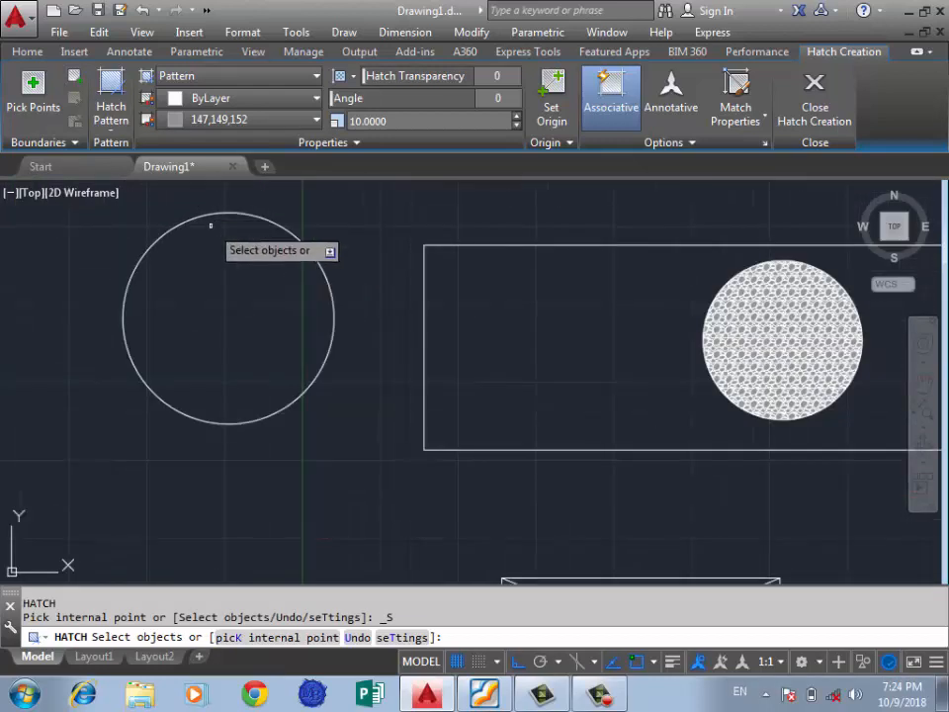
click(209, 214)
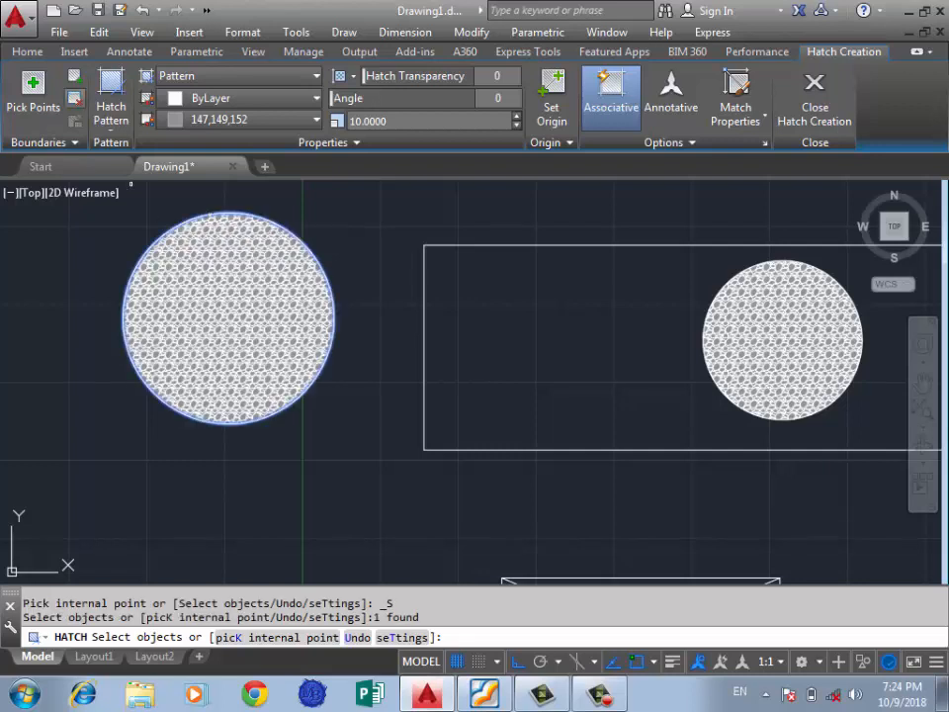
Remove the circle from the hatch boundaries and return the hatch transparency to 0
click(74, 98)
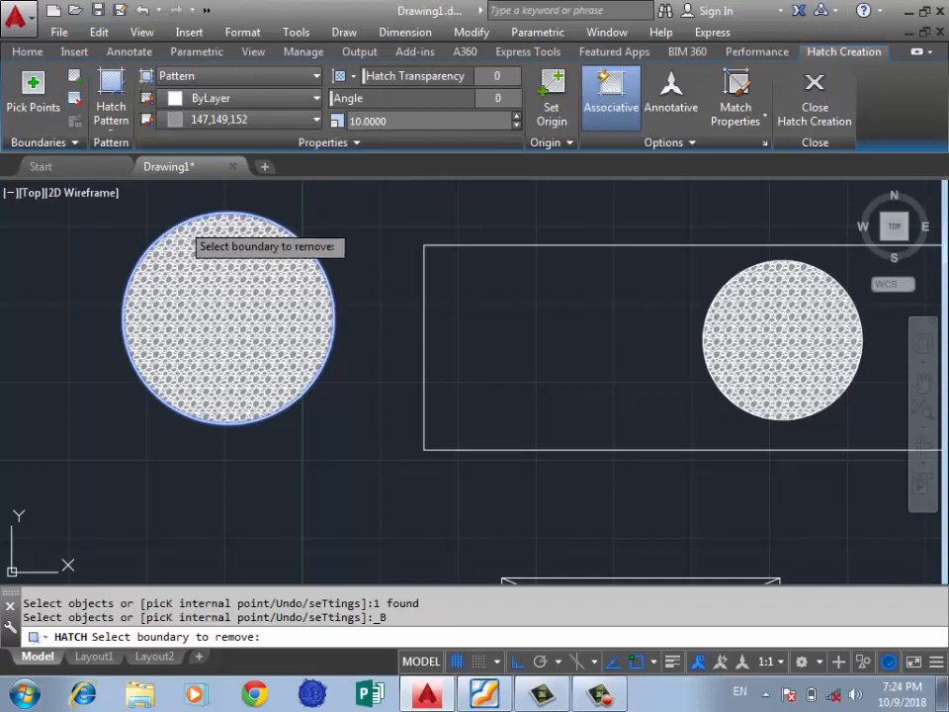
click(183, 217)
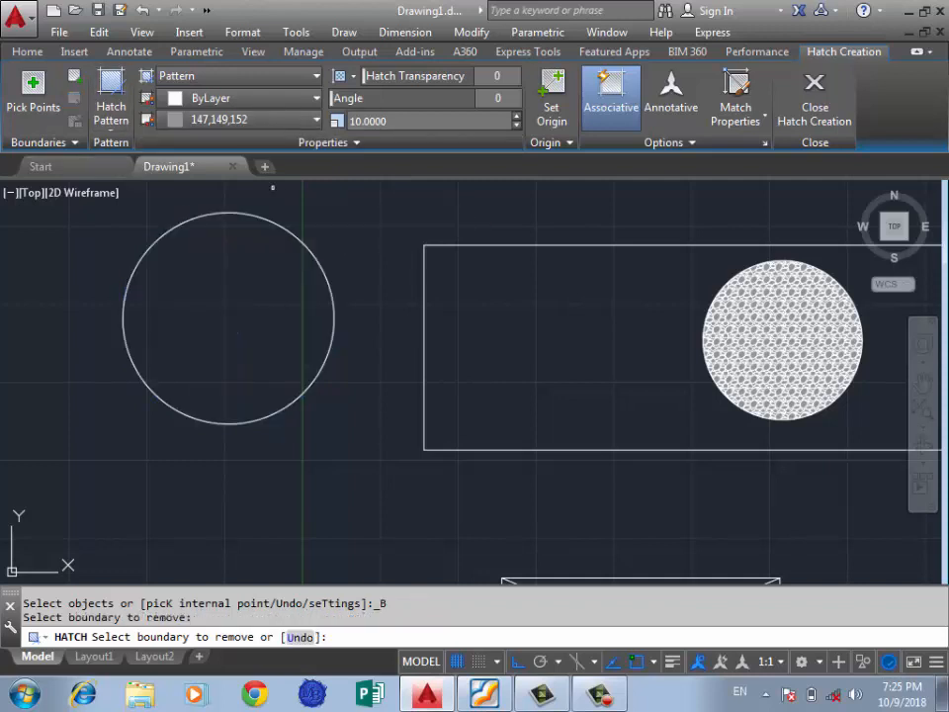
click(39, 142)
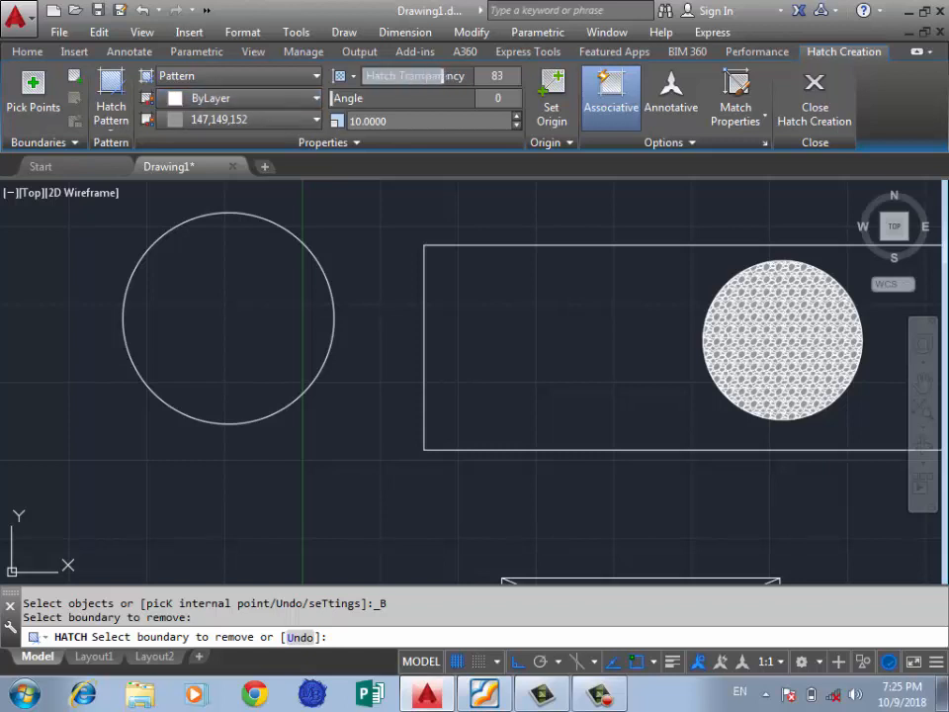
drag(378, 76, 363, 76)
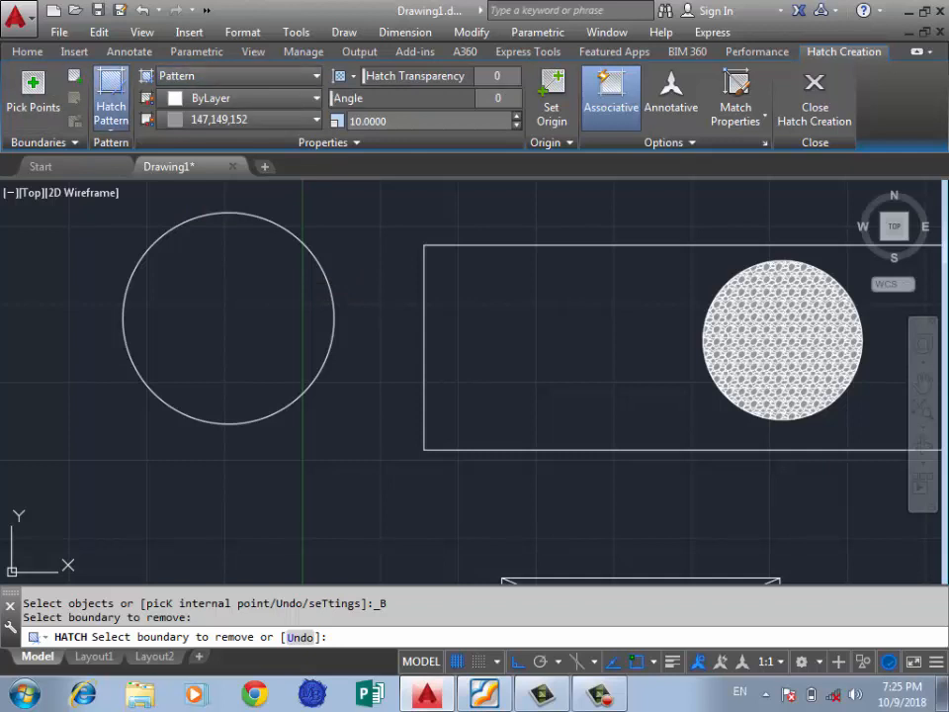
Fill the circle outside the long rectangle with a brick pattern by an internal point, at scale 1 and angle 0
click(242, 316)
click(36, 91)
click(264, 326)
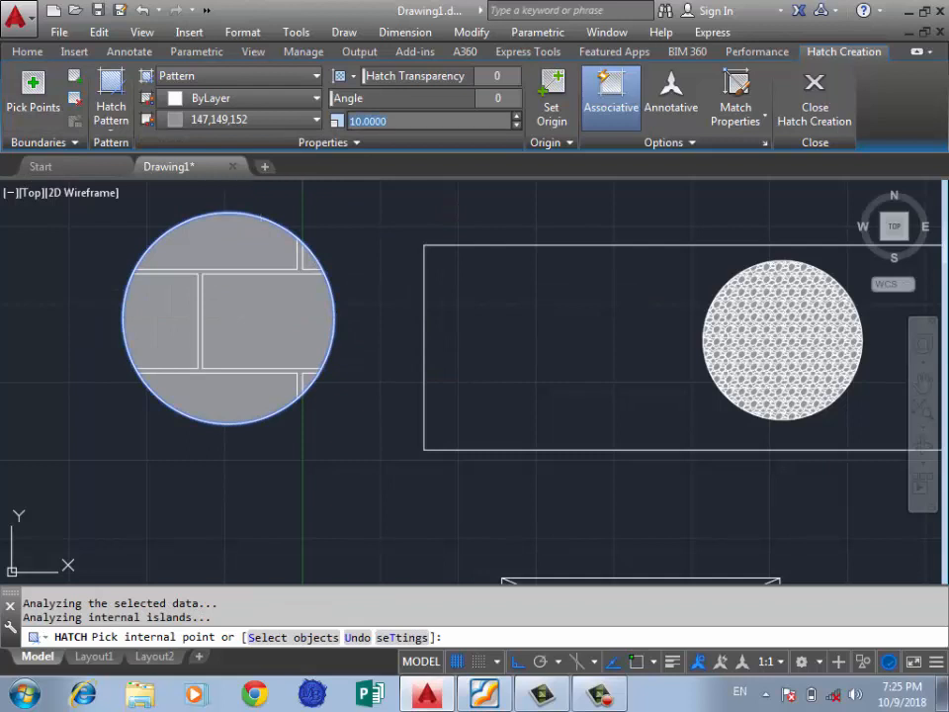
text(1)
key(Return)
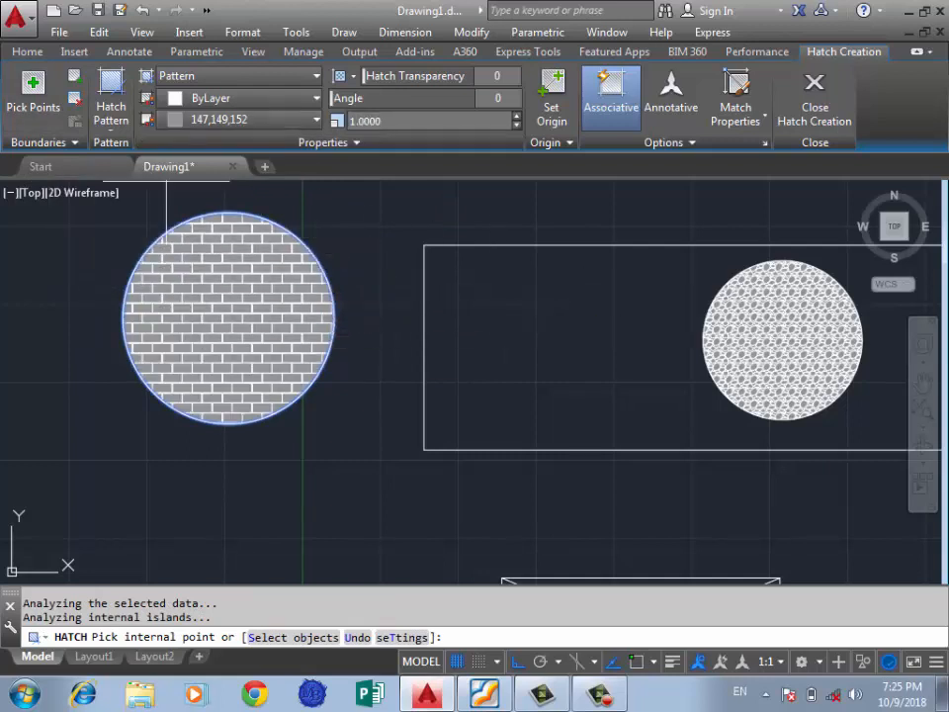
mouse_move(331, 98)
mouse_down()
mouse_move(431, 97)
mouse_move(329, 98)
mouse_up()
click(329, 143)
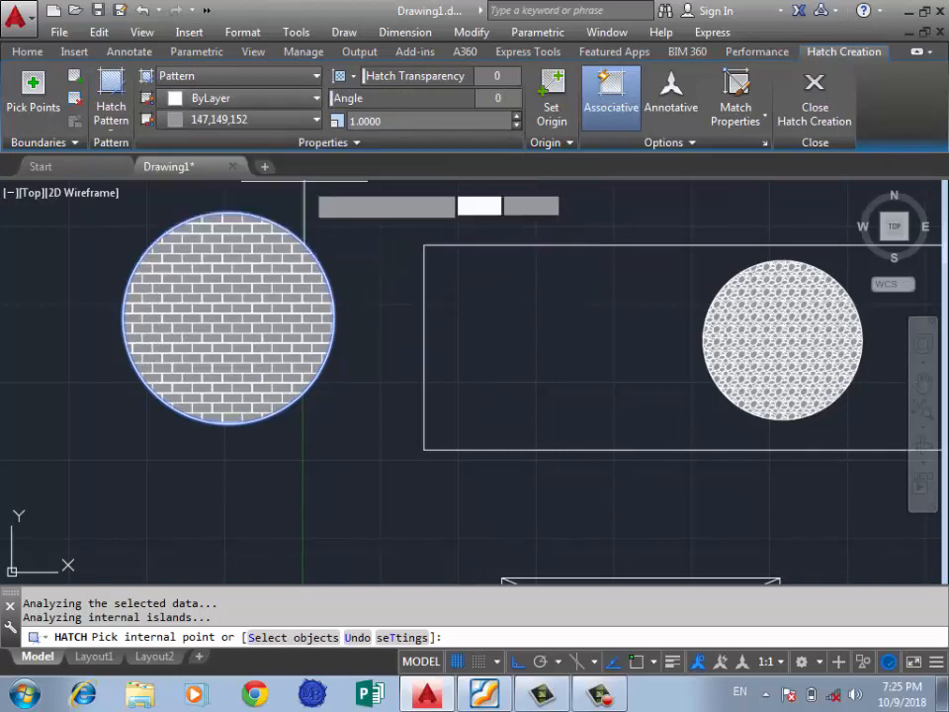
scroll(357, 307, down, 4)
scroll(337, 250, up, 2)
key(Return)
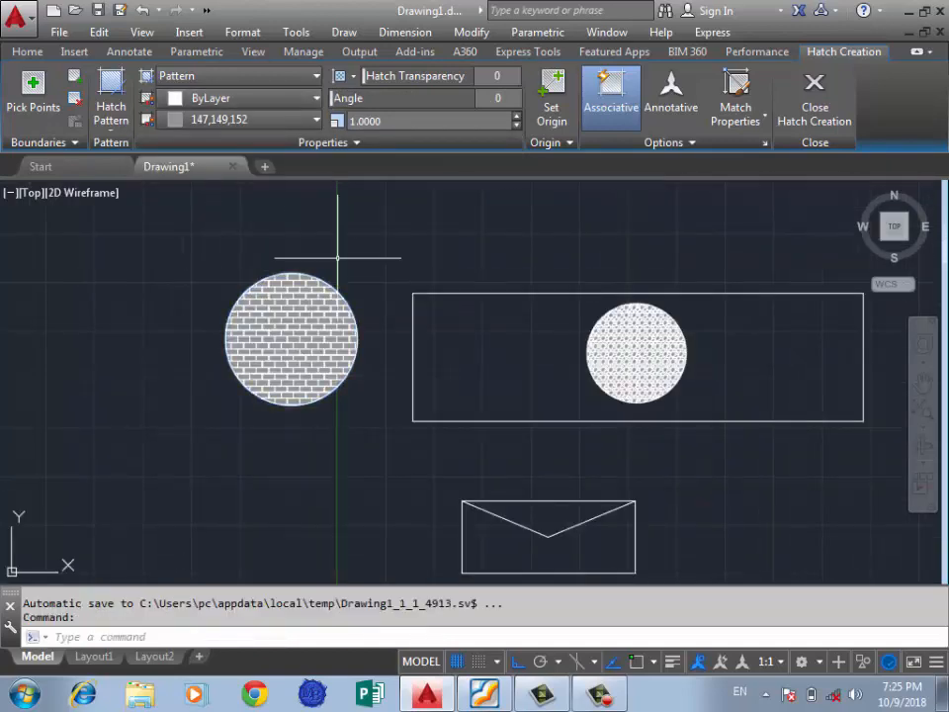
text(h)
key(Return)
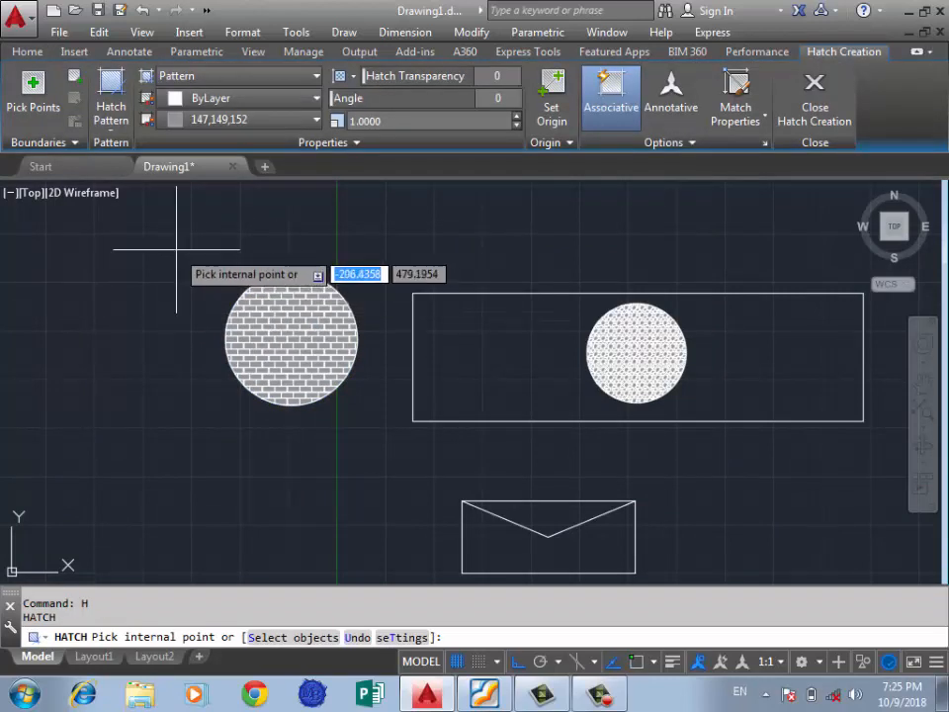
scroll(174, 270, down, 4)
scroll(168, 267, up, 4)
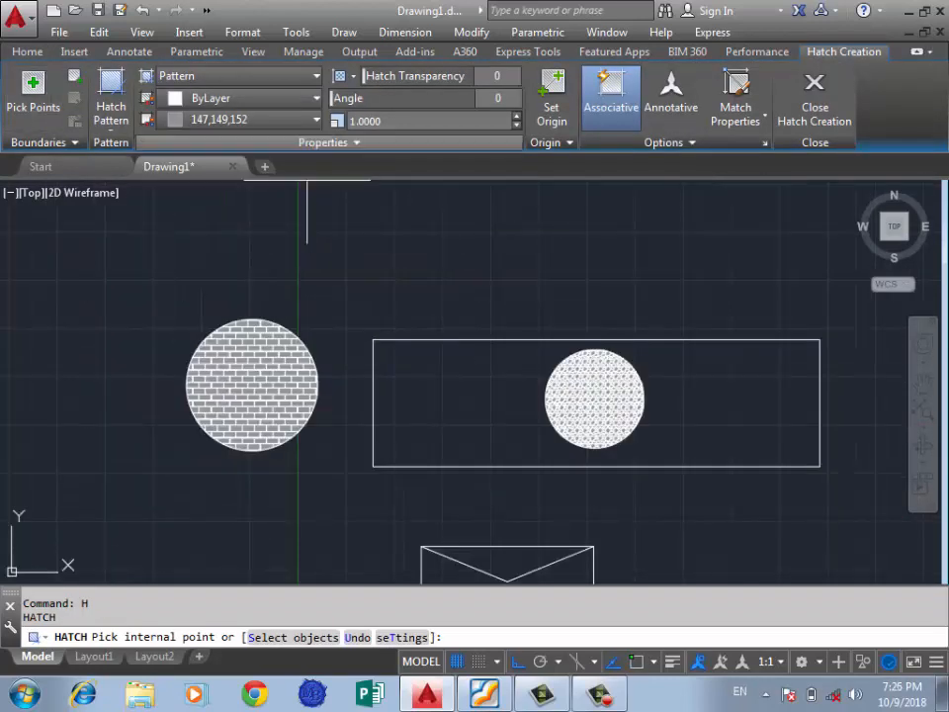
click(328, 142)
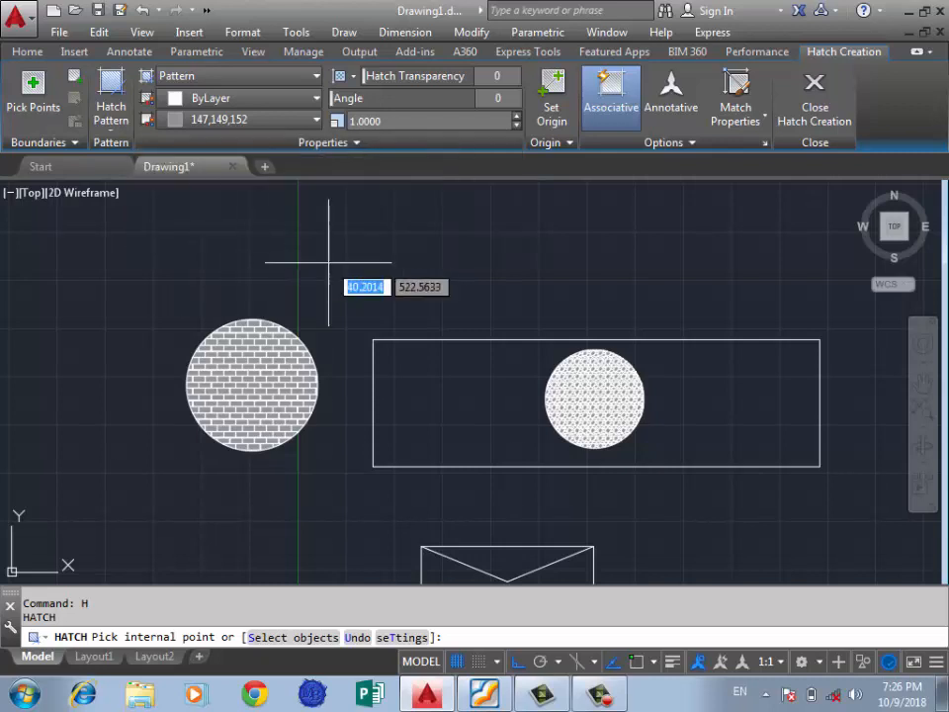
key(Escape)
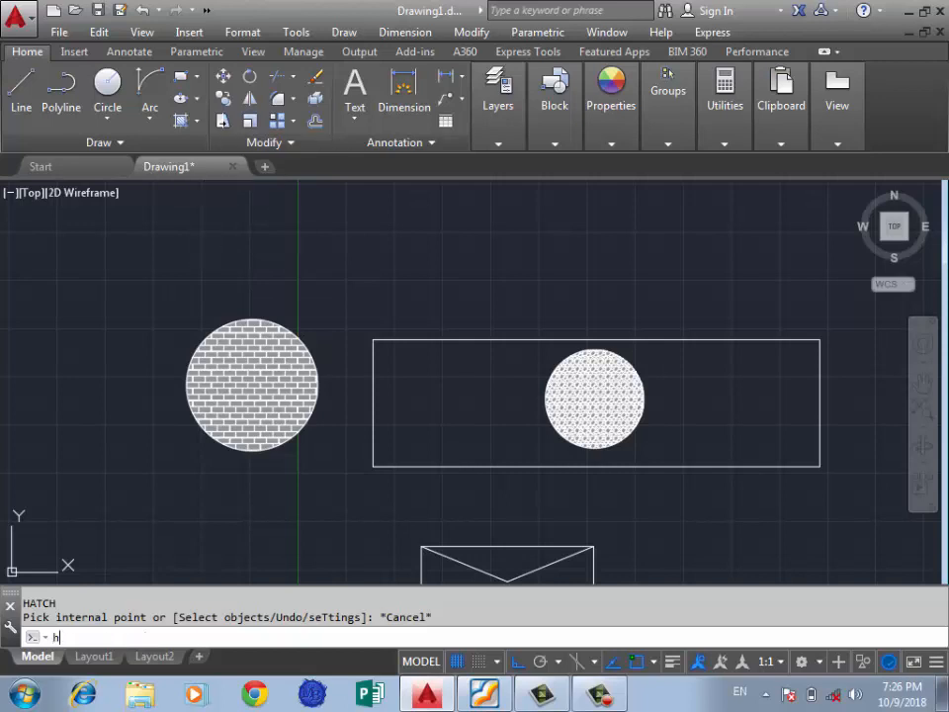
text(h)
key(Return)
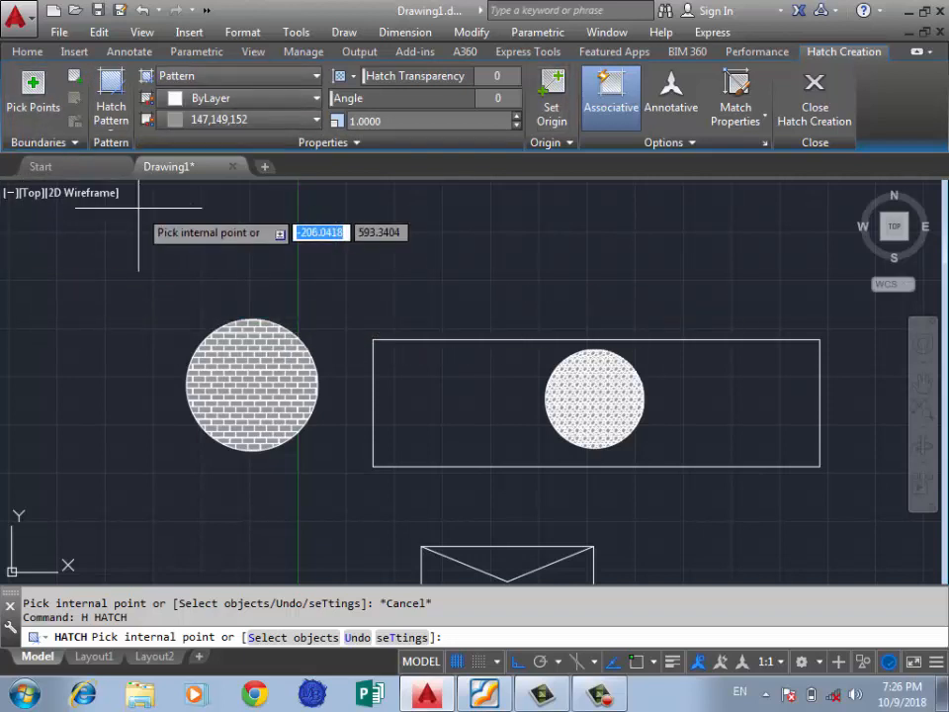
key(Escape)
Draw a small rectangle in the empty area to the right of the long rectangle
scroll(329, 291, down, 2)
scroll(283, 187, up, 1)
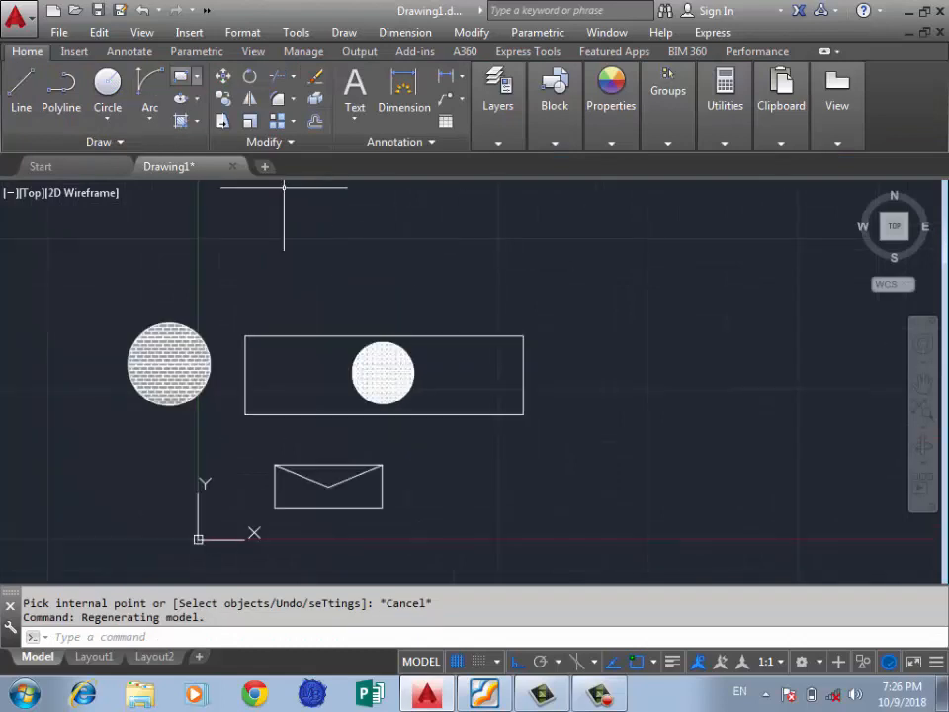
text(rectang)
key(Return)
click(682, 313)
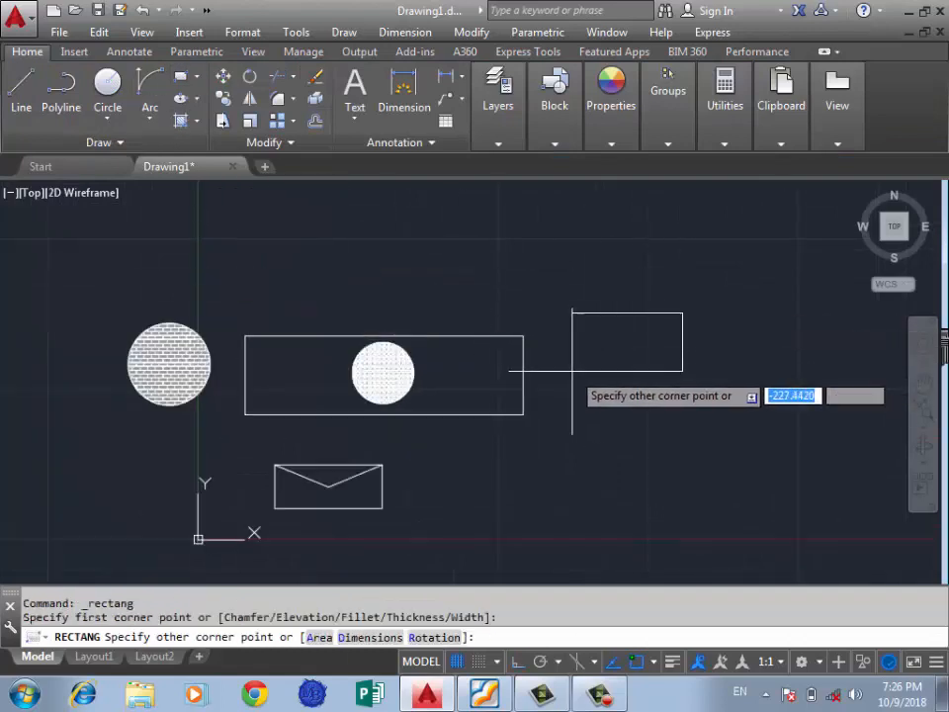
click(572, 370)
Hatch the new small rectangle with the current brick pattern and set its background colour to 248,153,30
middle_drag(667, 339, 582, 339)
scroll(582, 339, up, 2)
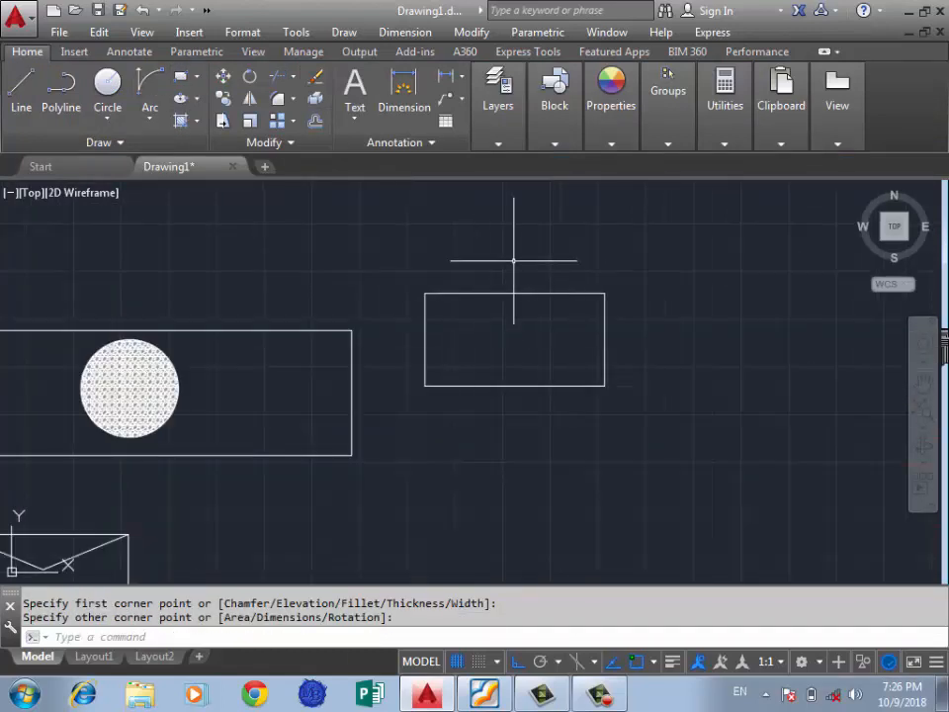
text(h)
key(Return)
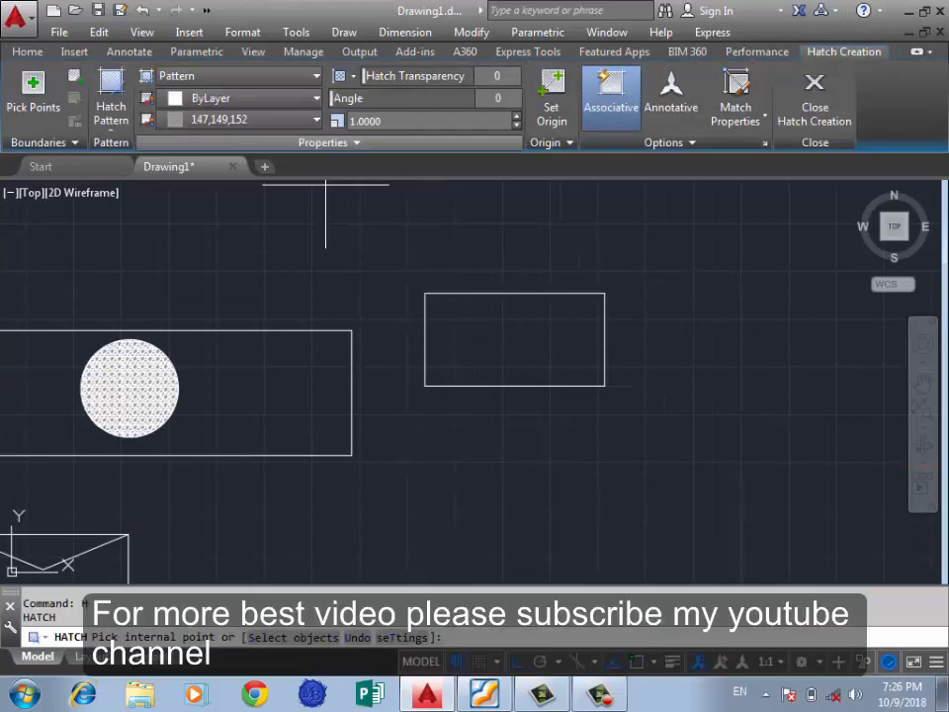
click(489, 353)
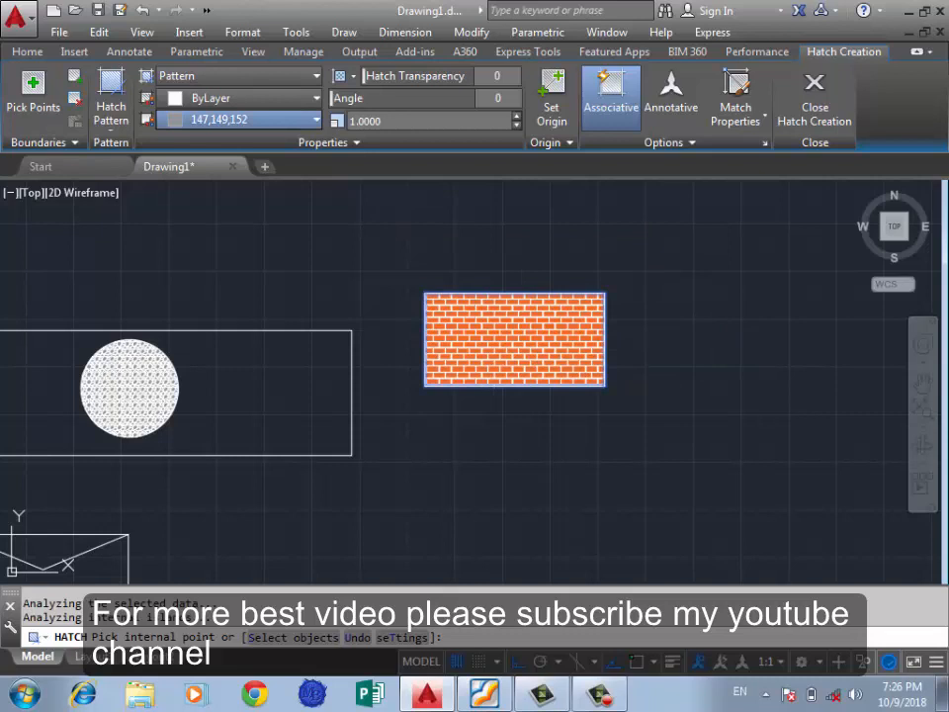
click(203, 228)
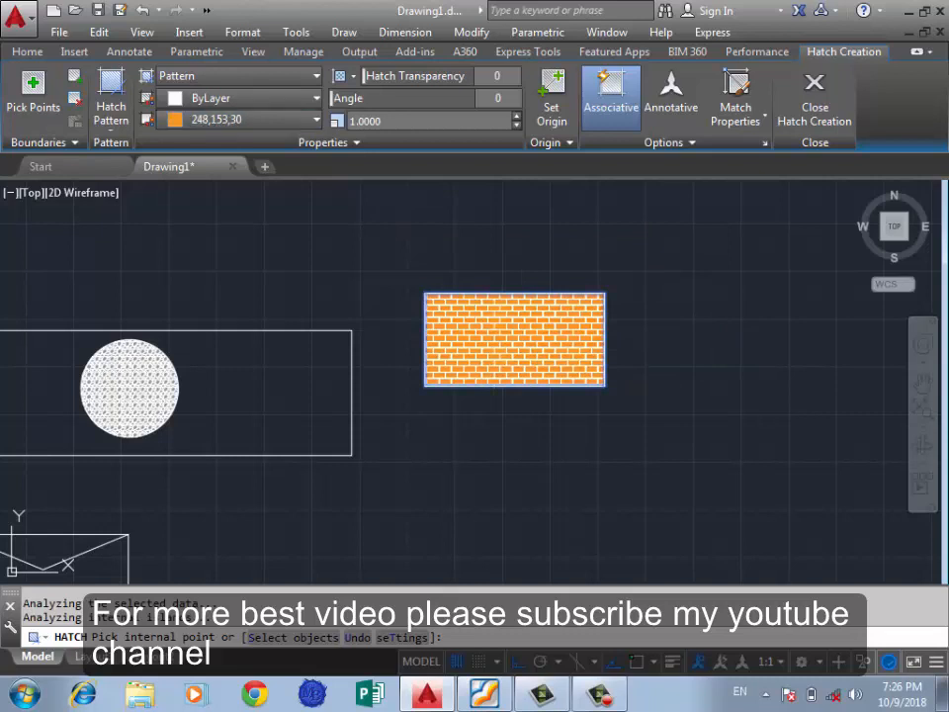
scroll(514, 316, up, 2)
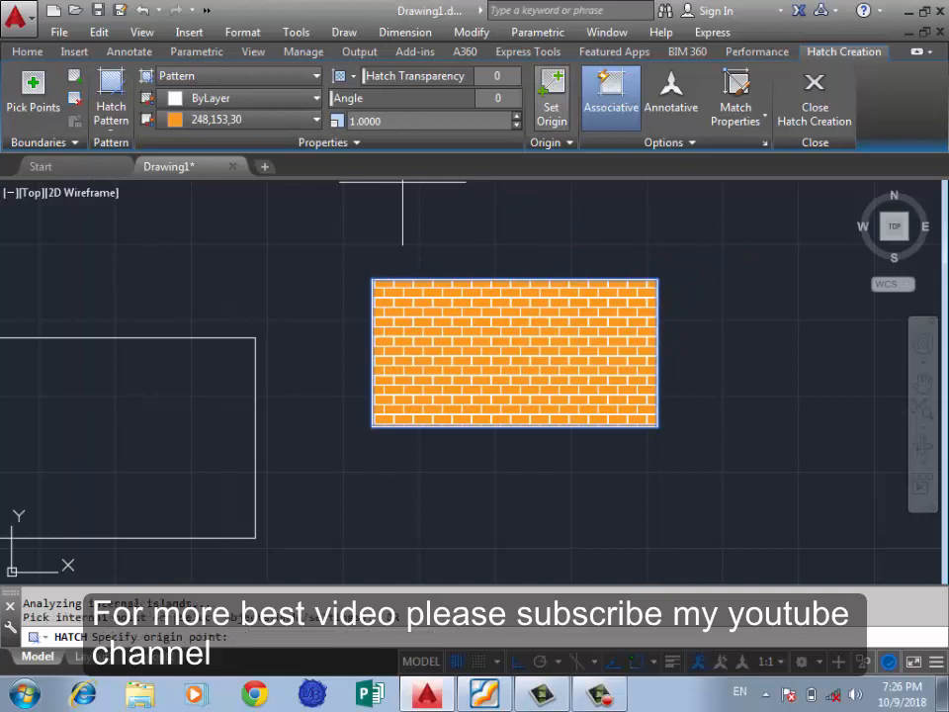
Set the hatch origin at the bottom-left corner of the small brick-filled rectangle
click(551, 98)
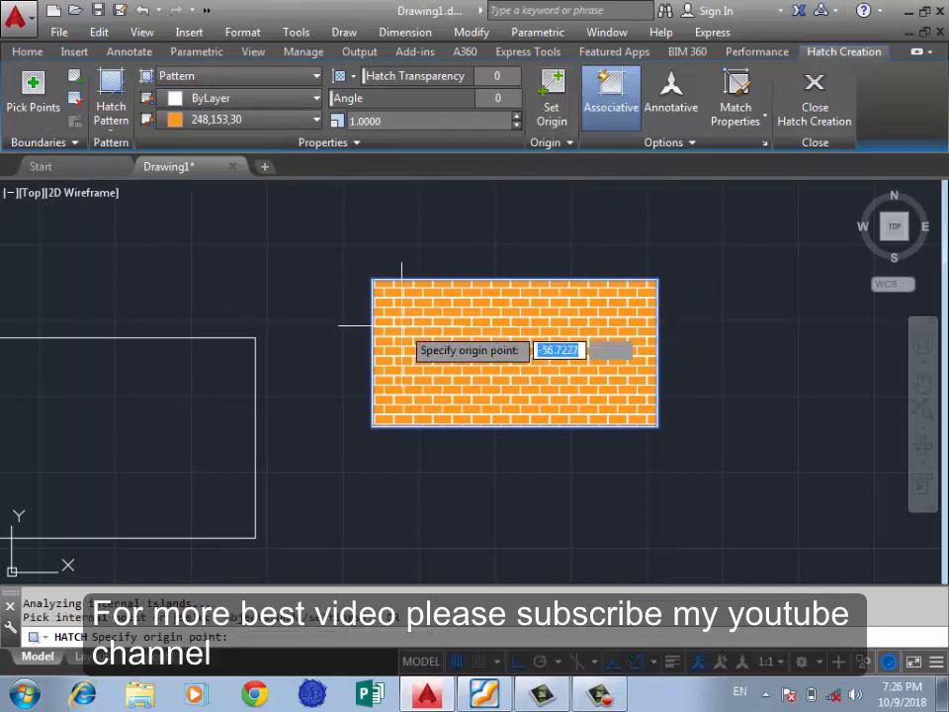
scroll(372, 426, up, 5)
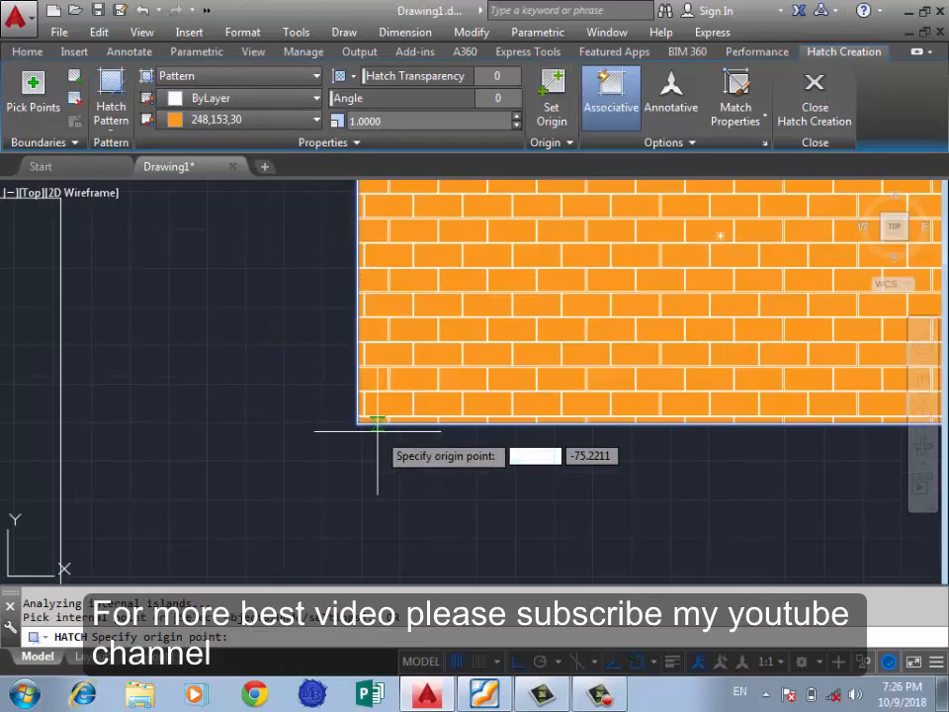
scroll(429, 425, down, 5)
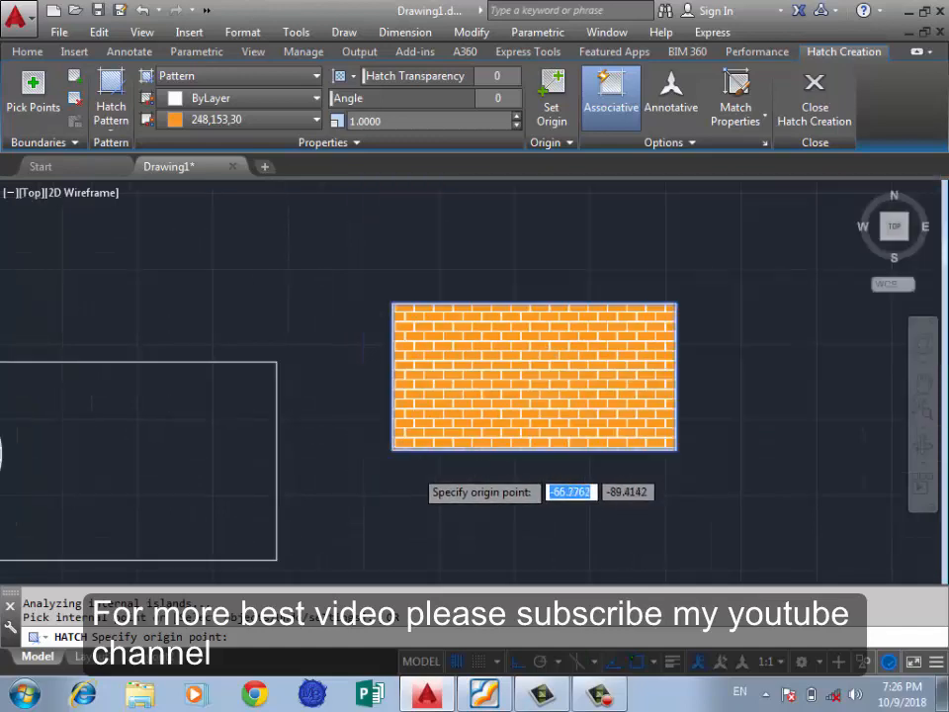
scroll(399, 362, up, 5)
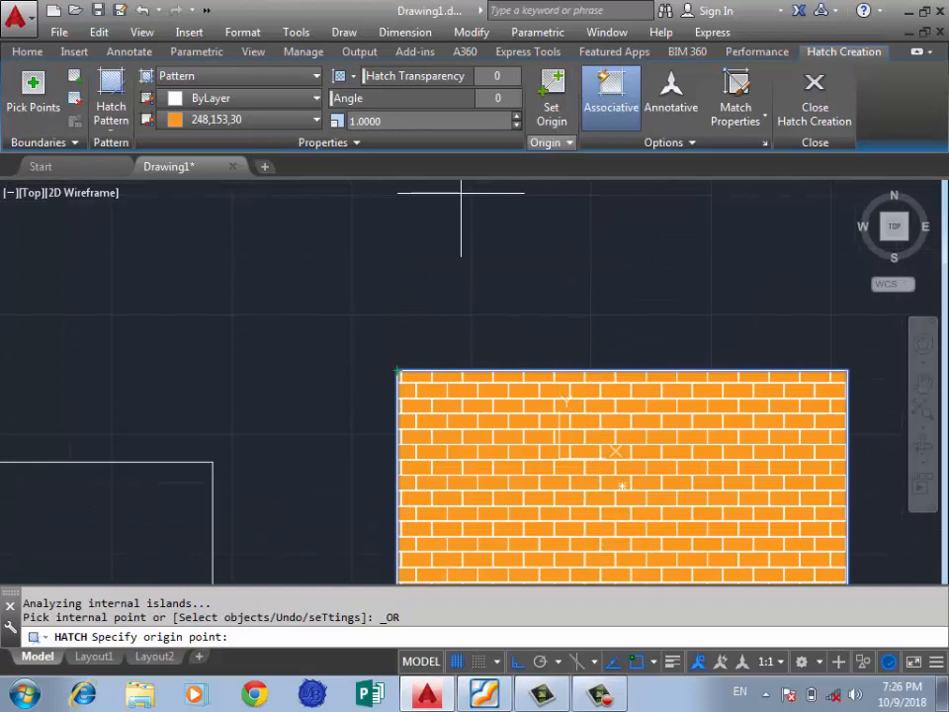
click(549, 142)
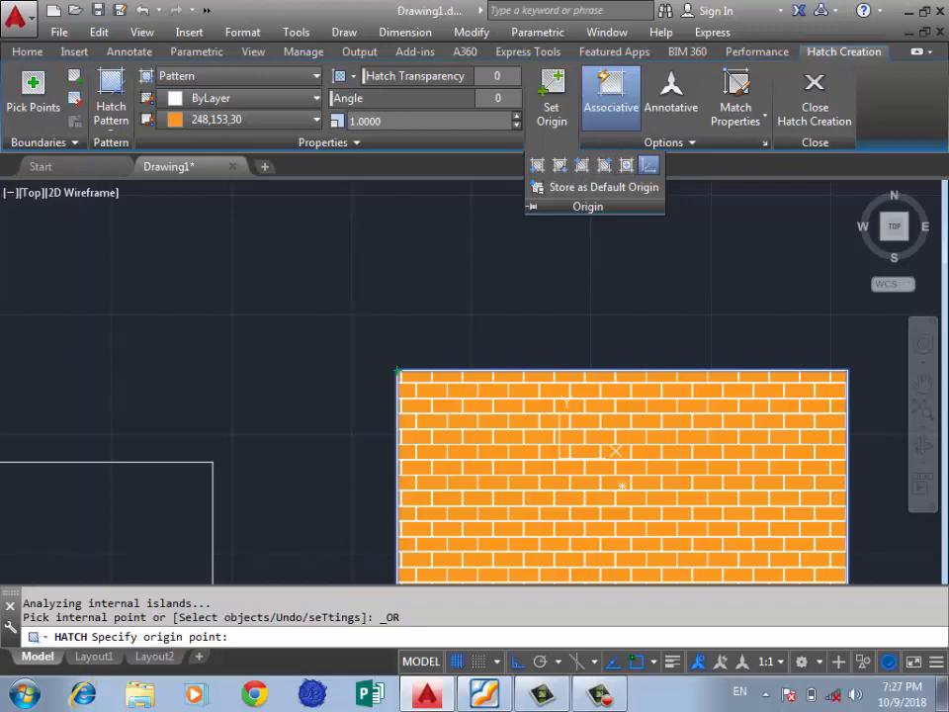
scroll(375, 390, down, 7)
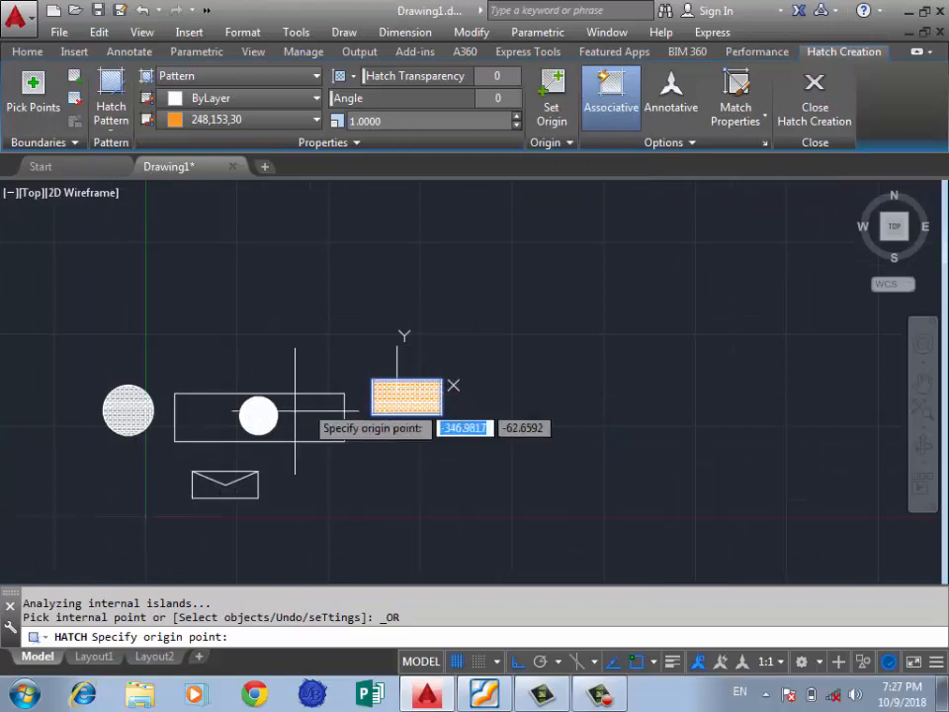
scroll(428, 390, up, 5)
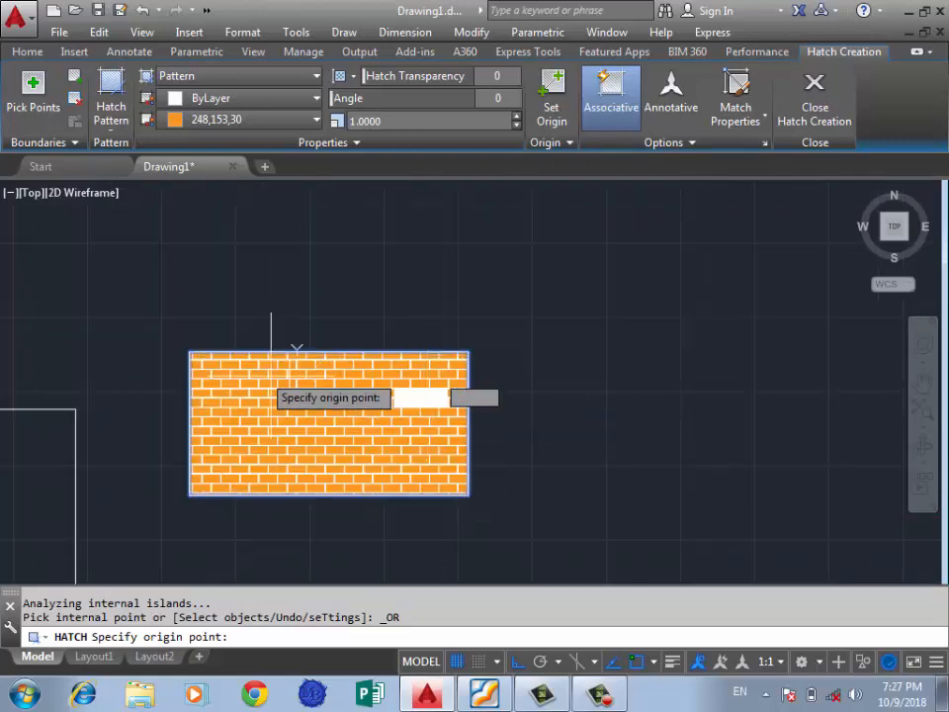
scroll(321, 343, down, 2)
scroll(322, 342, down, 5)
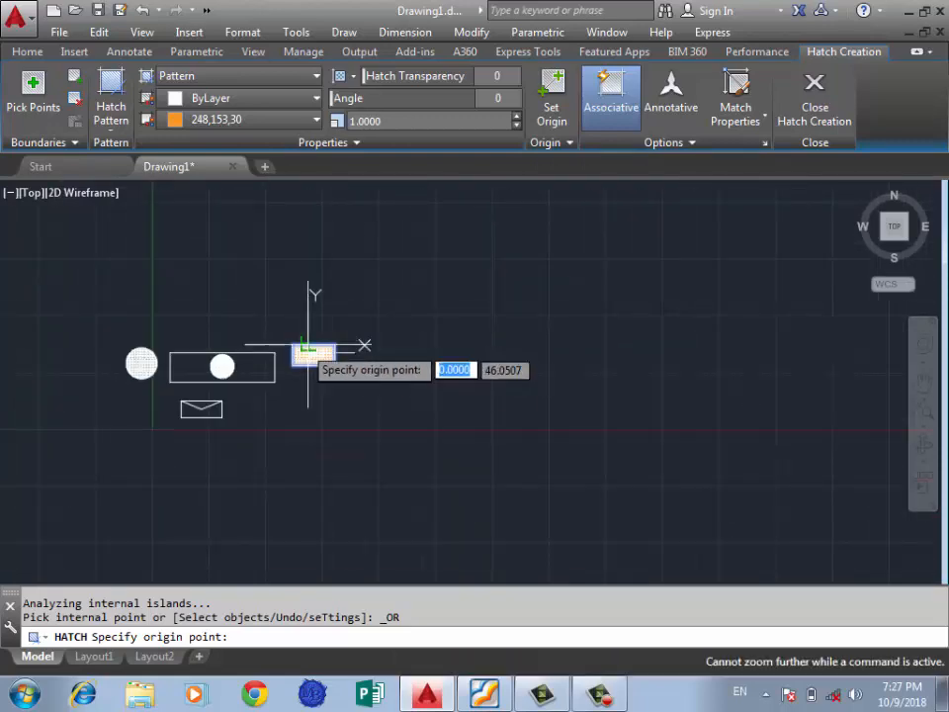
scroll(302, 368, up, 4)
scroll(302, 360, up, 6)
scroll(302, 405, down, 4)
scroll(346, 341, up, 2)
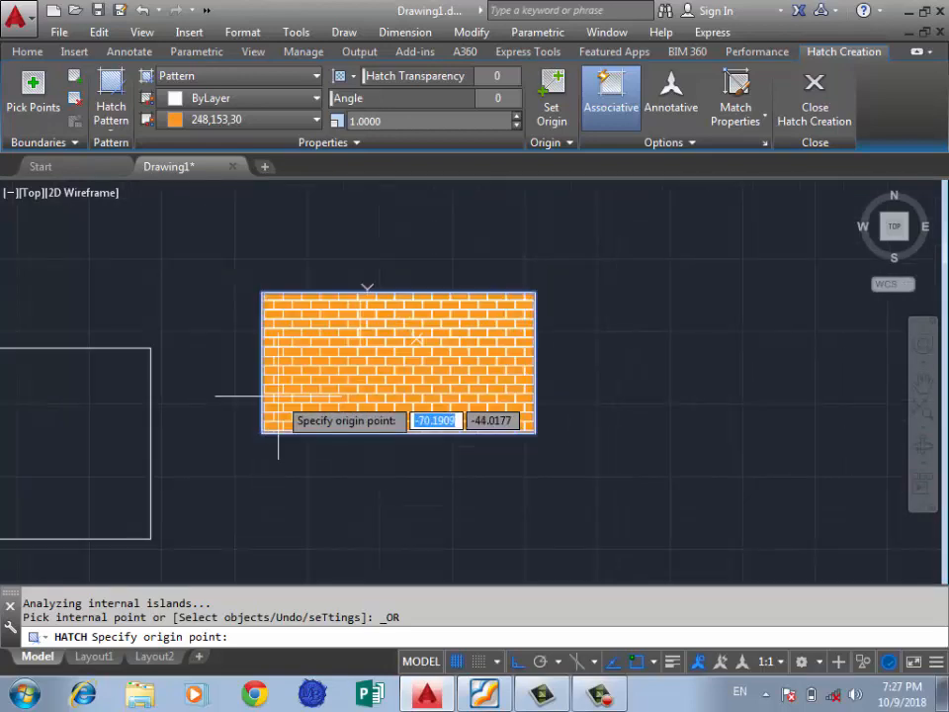
scroll(261, 412, up, 4)
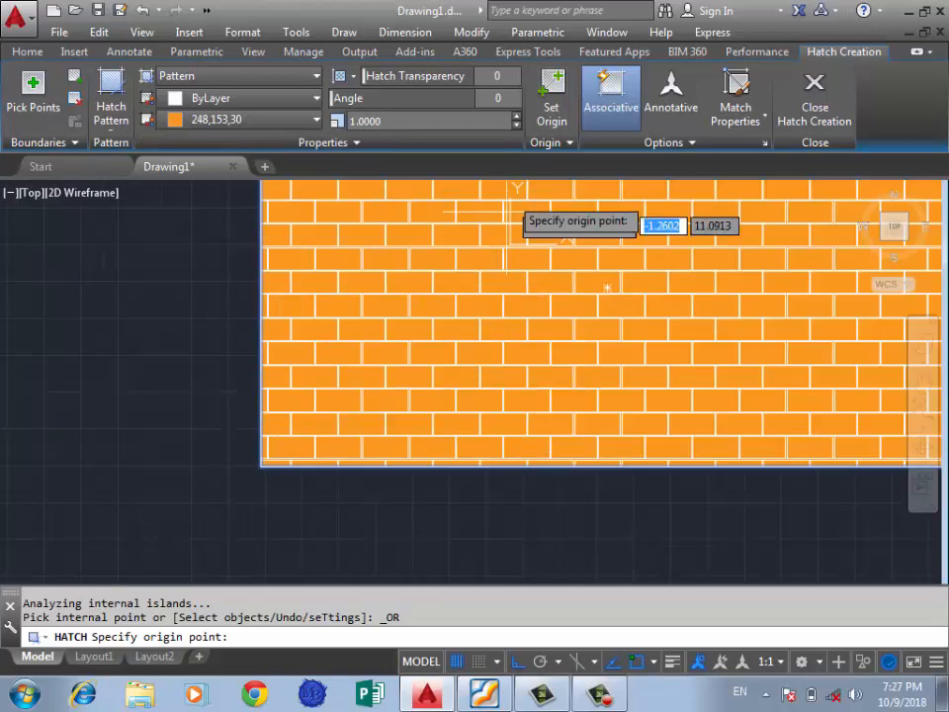
click(552, 142)
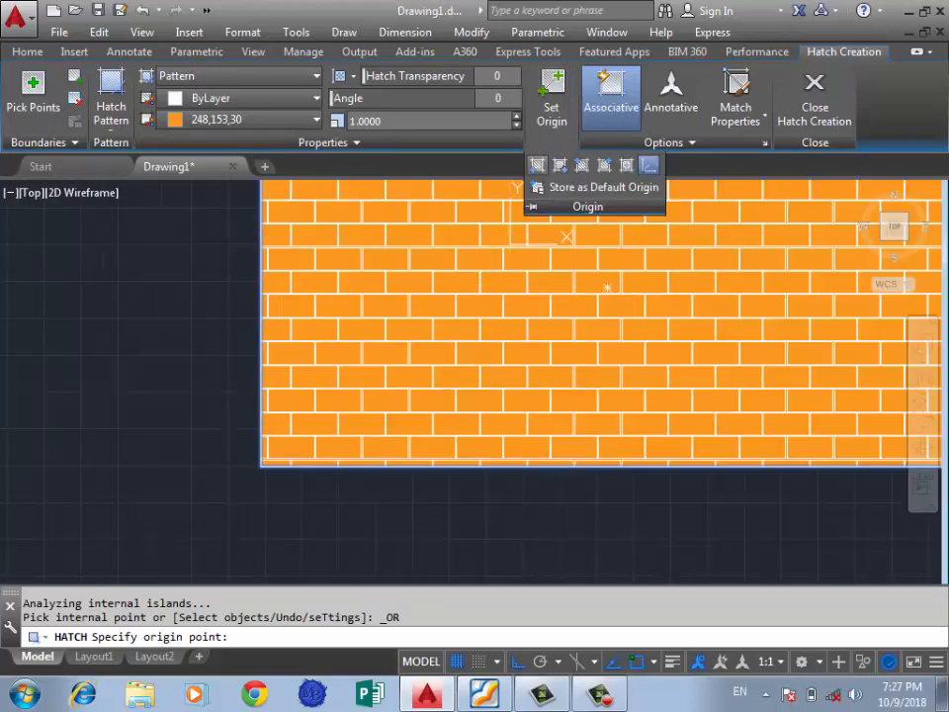
click(261, 464)
Examine how the brick courses meet the small rectangle's edges and corners from the bottom-left origin
scroll(313, 472, down, 4)
scroll(321, 465, up, 3)
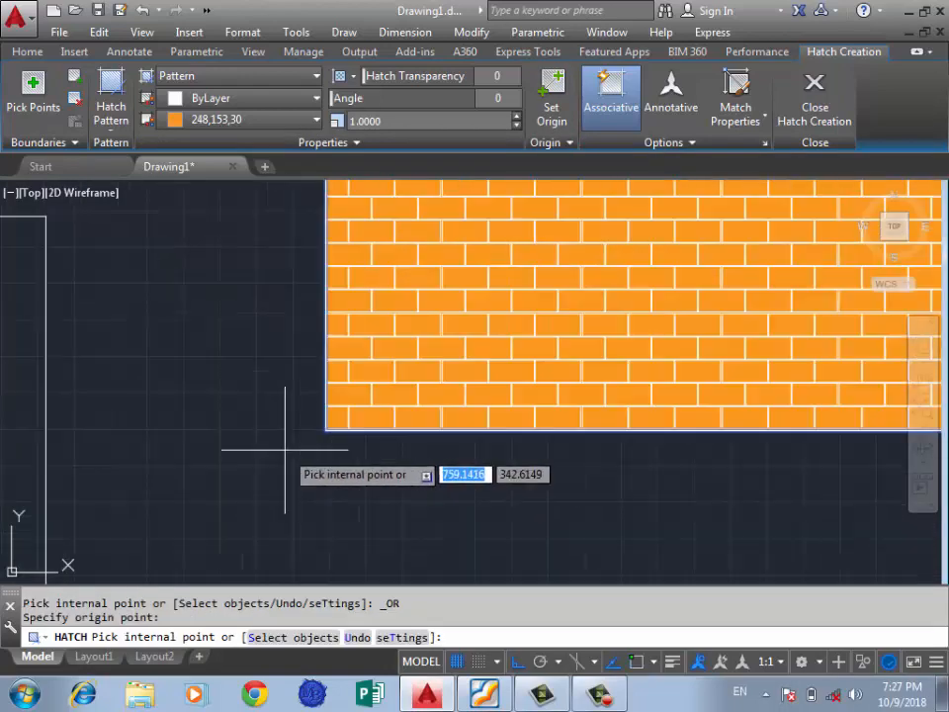
scroll(245, 451, down, 1)
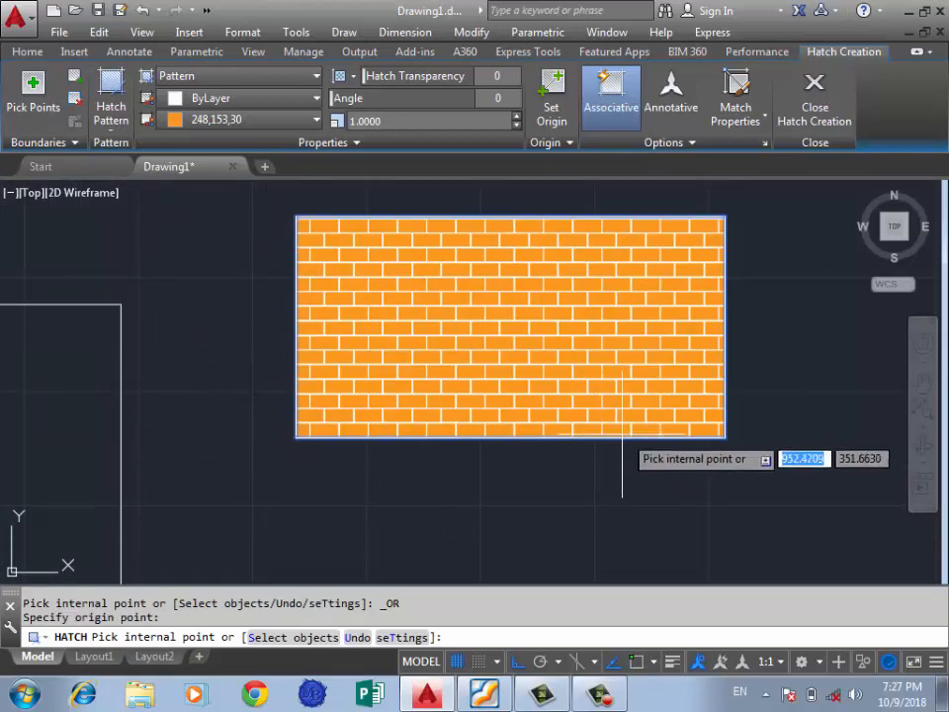
scroll(336, 237, up, 2)
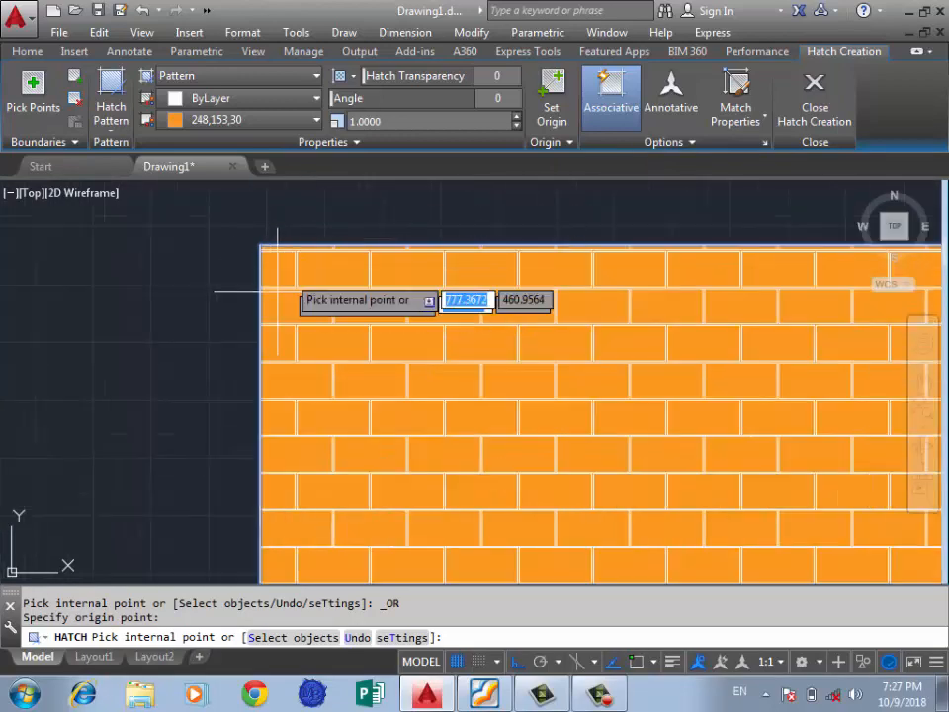
scroll(321, 239, down, 4)
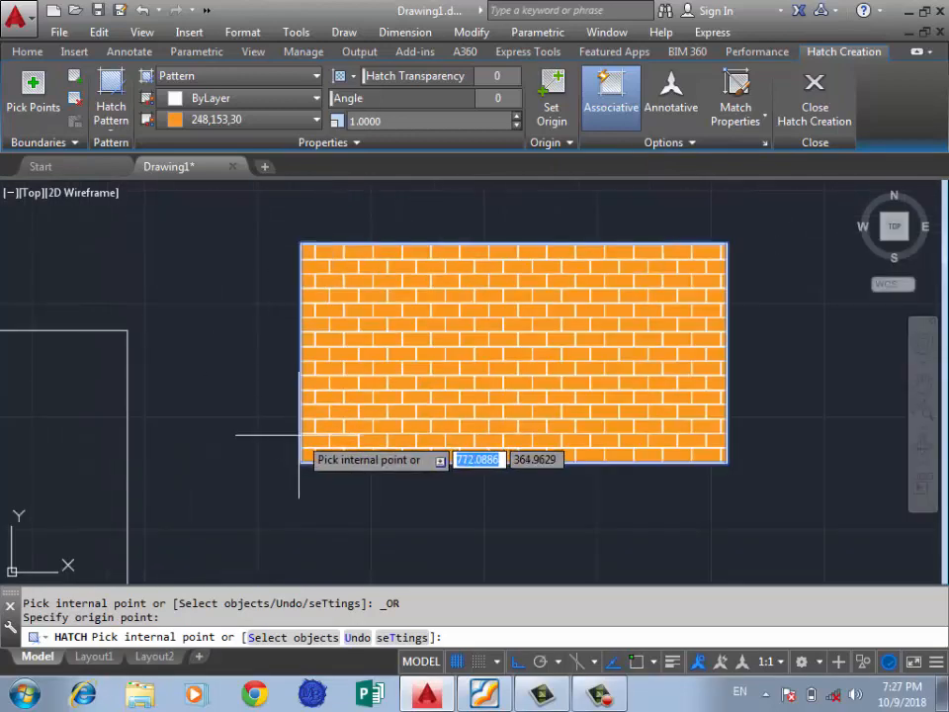
scroll(284, 504, up, 8)
scroll(291, 504, down, 8)
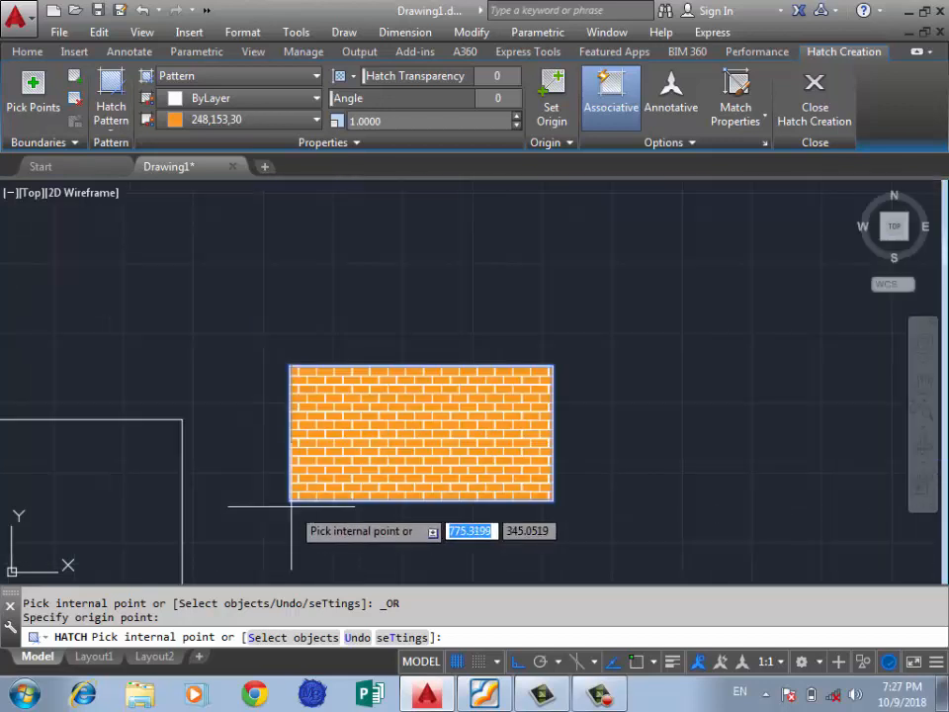
Set the hatch origin at a point near the middle of the small rectangle and check the brick layout
click(552, 98)
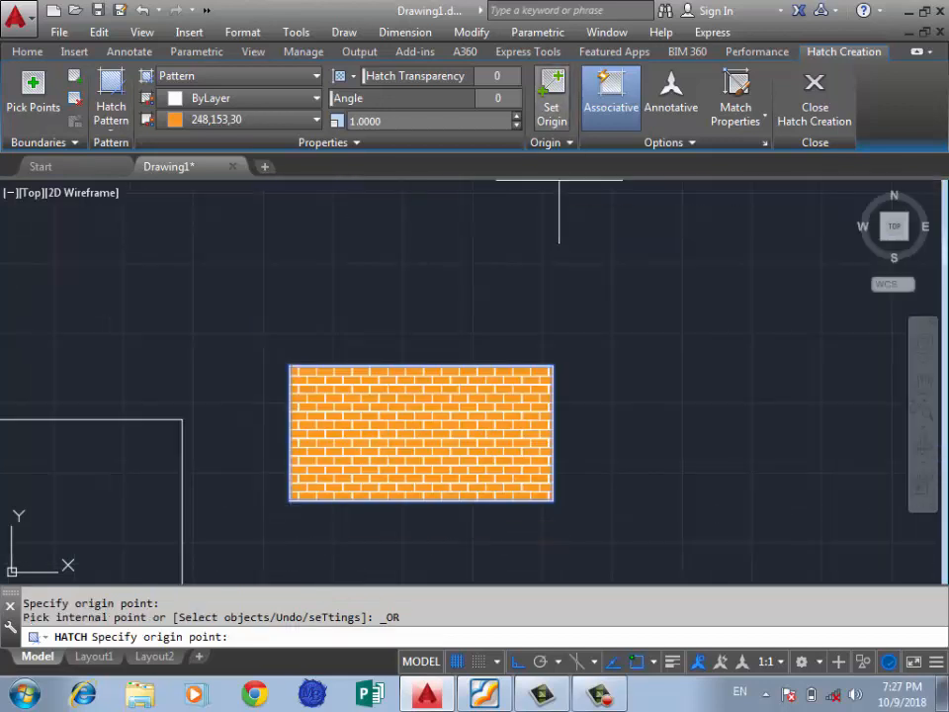
click(552, 99)
click(545, 142)
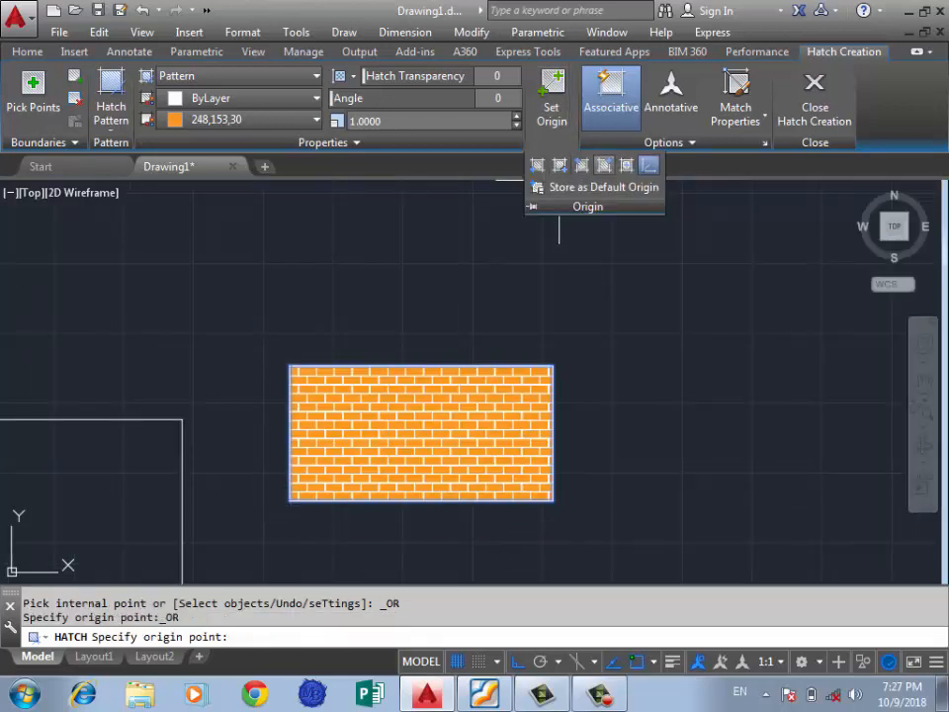
click(437, 409)
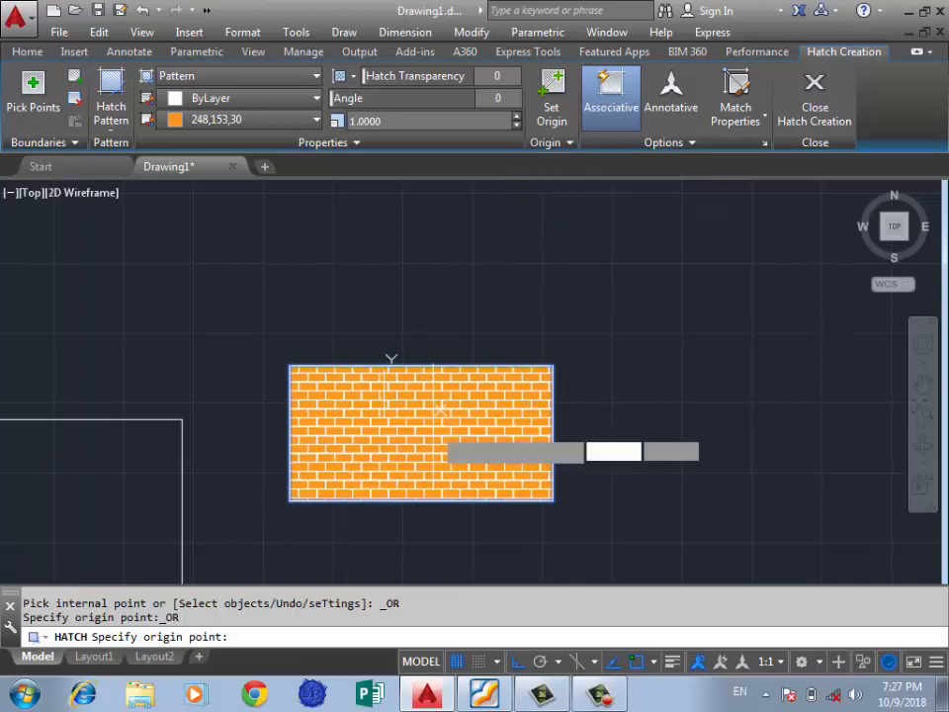
scroll(415, 438, up, 2)
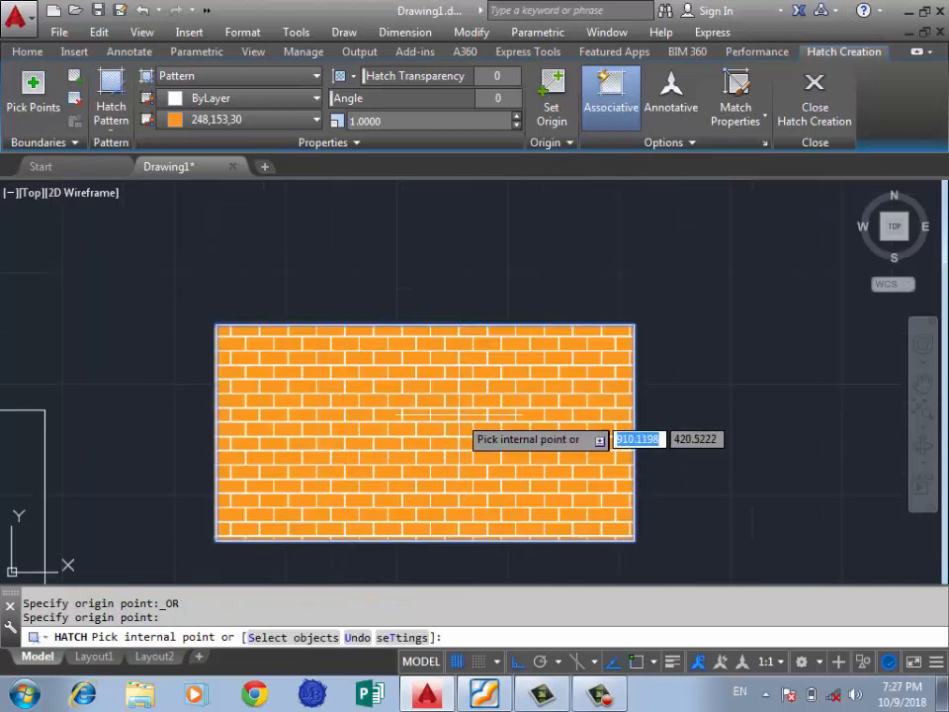
scroll(460, 418, down, 2)
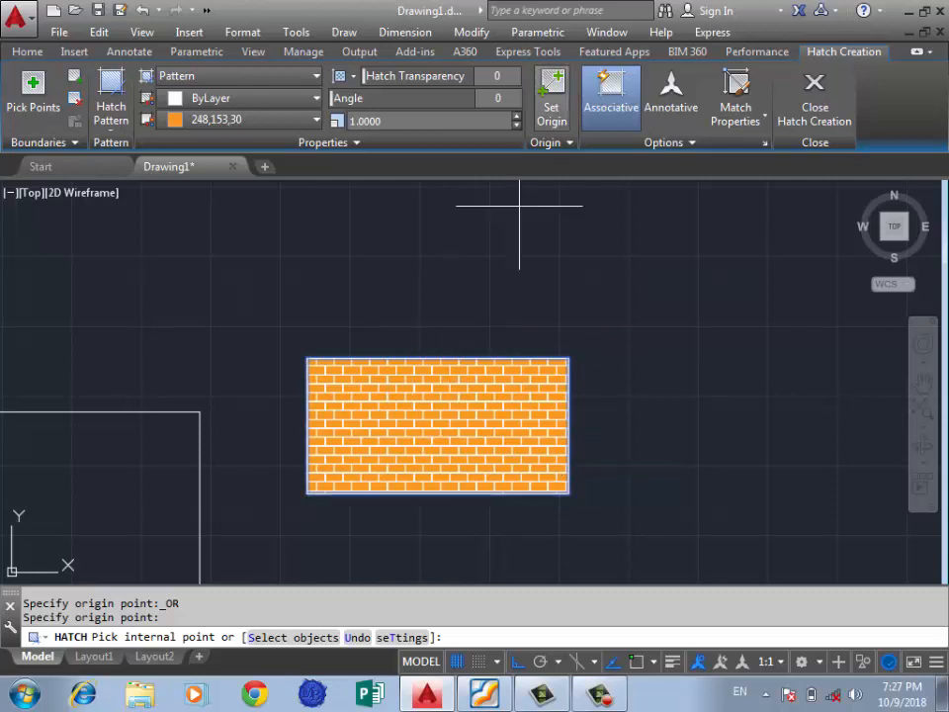
Apply the Top Right hatch origin to the small rectangle's brick pattern and pick an internal point in it
click(549, 142)
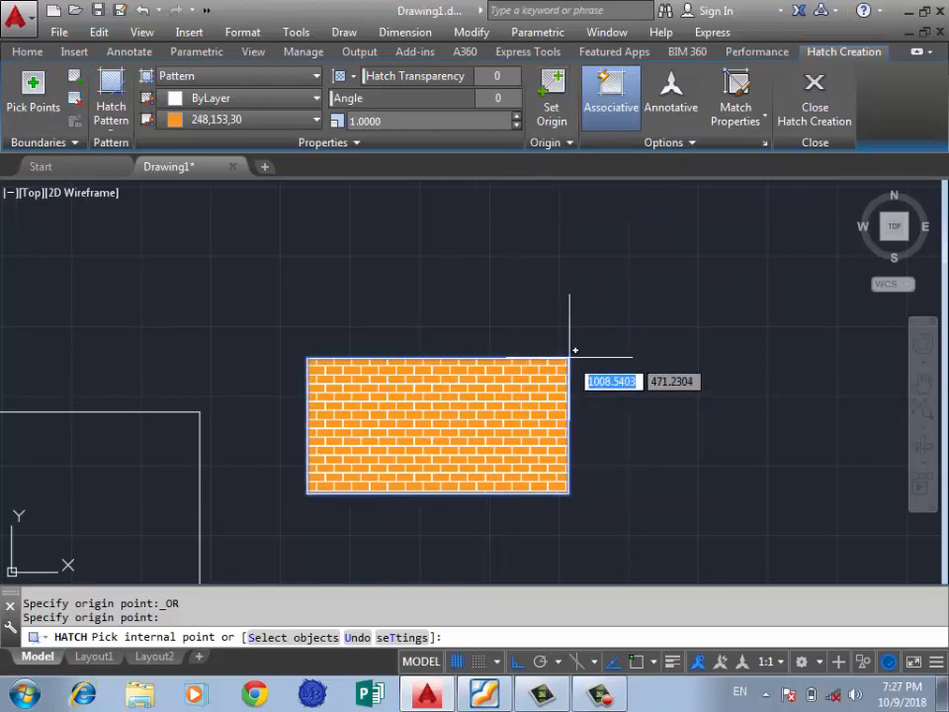
scroll(587, 362, up, 5)
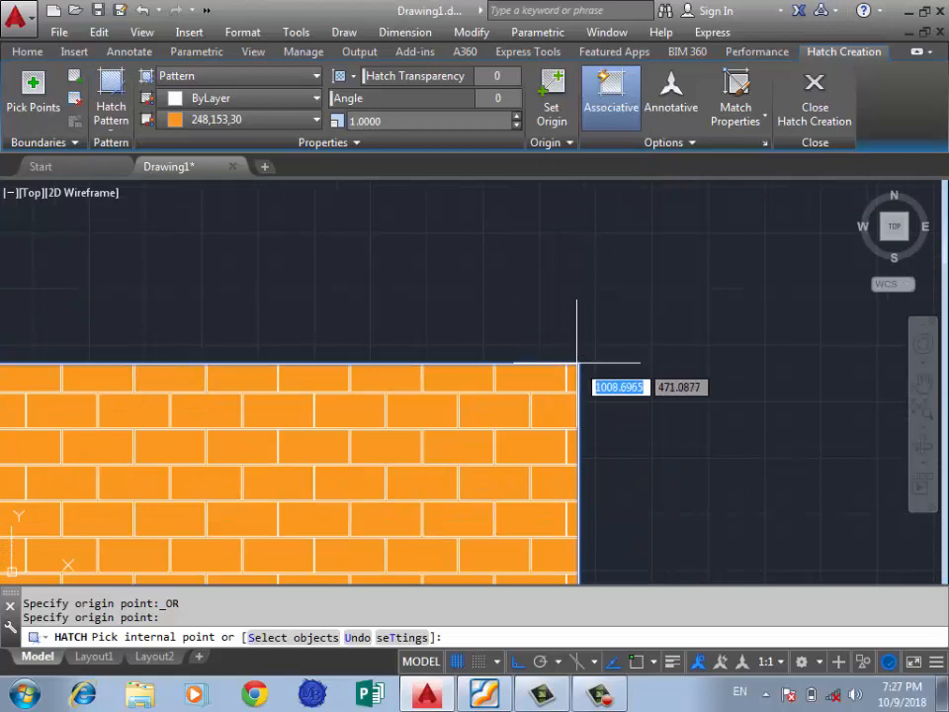
scroll(578, 366, up, 5)
click(547, 270)
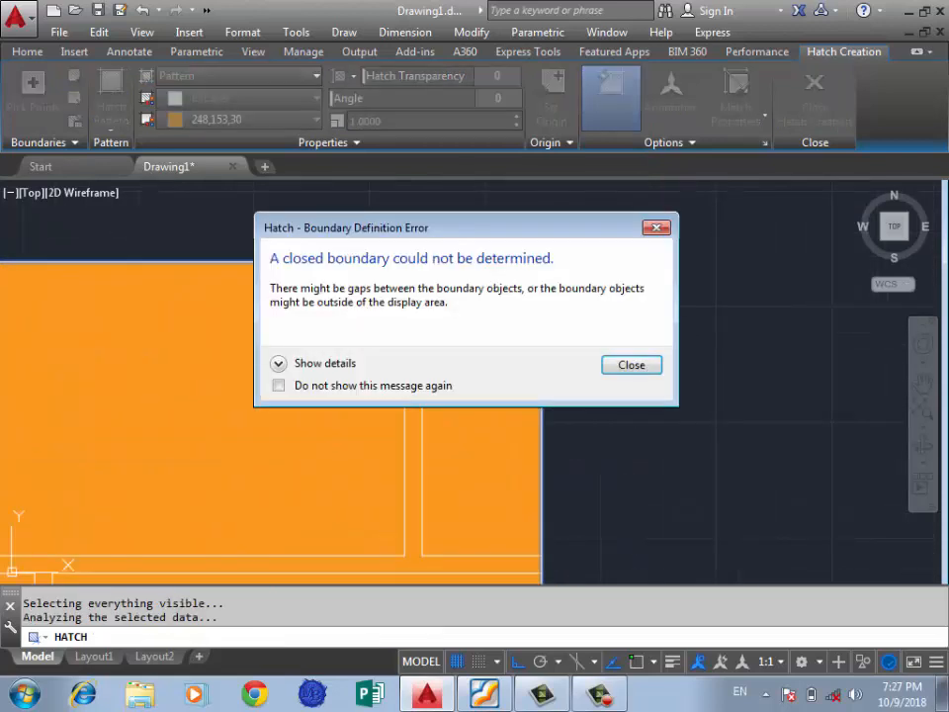
click(632, 365)
scroll(631, 301, down, 5)
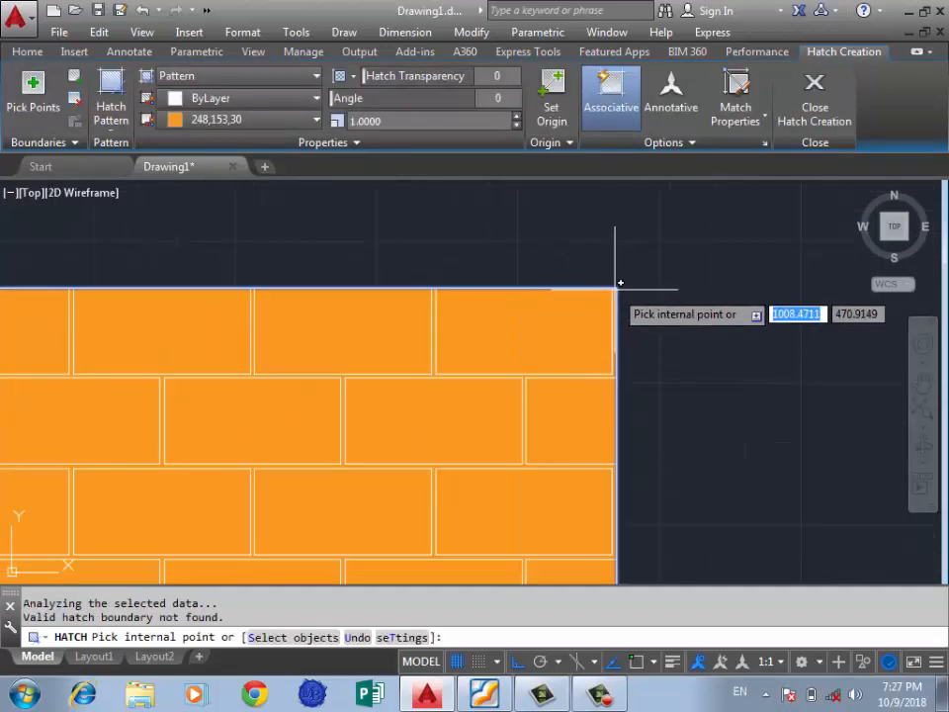
scroll(672, 194, down, 2)
click(570, 142)
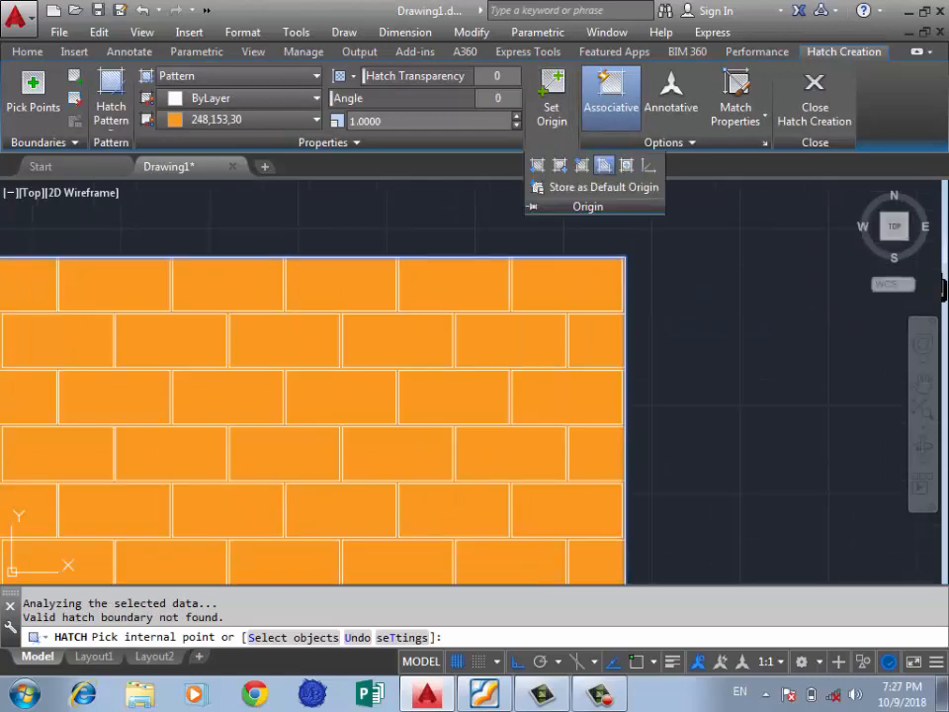
scroll(731, 202, down, 4)
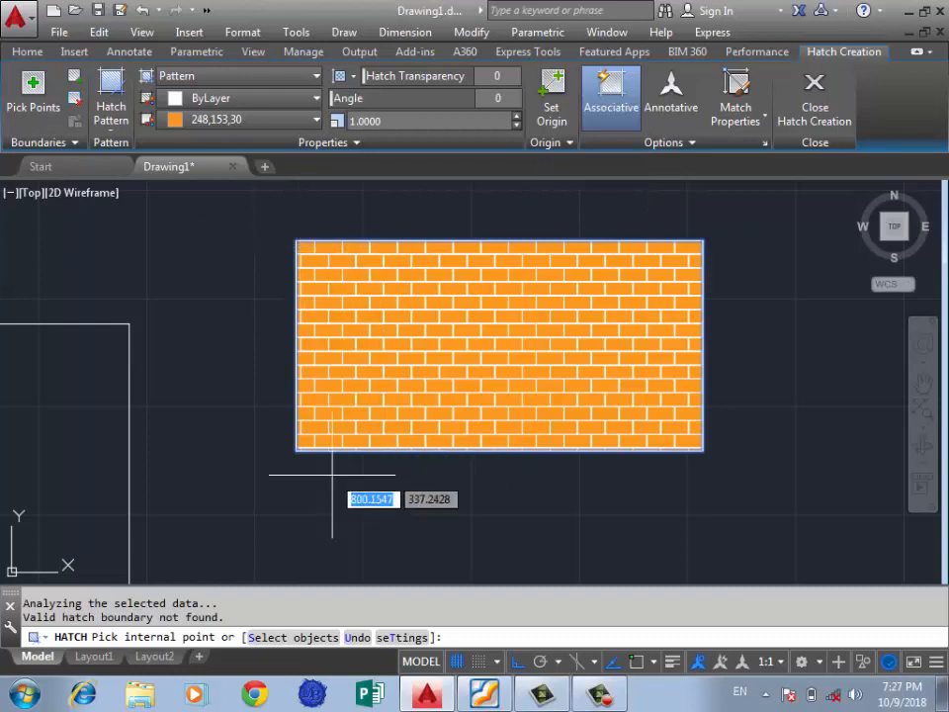
click(467, 324)
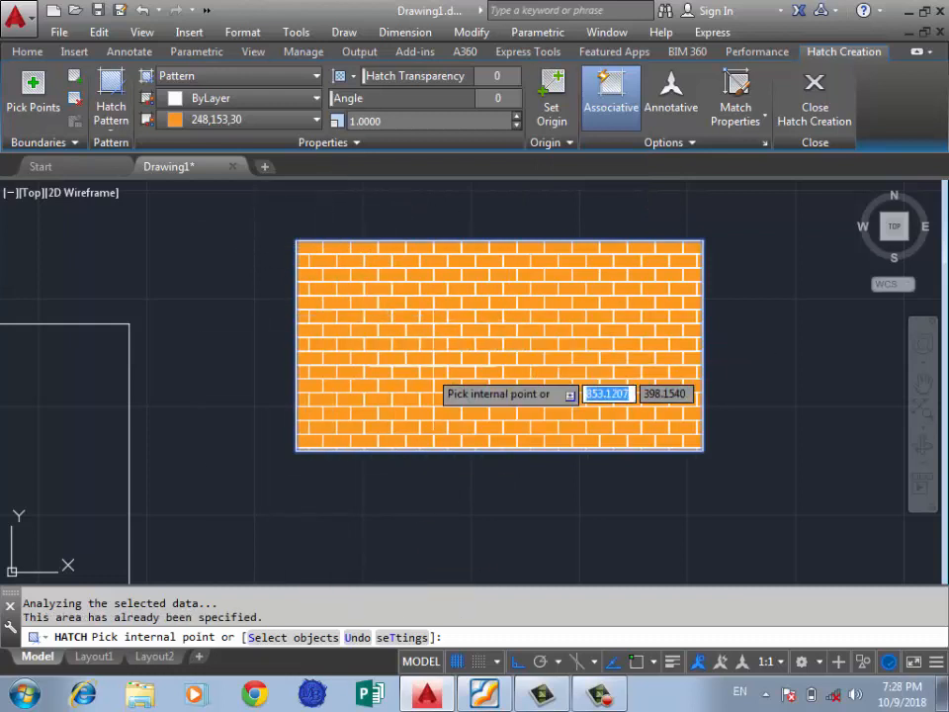
Set the hatch origin at the top-left corner of the small brick-filled rectangle
click(552, 98)
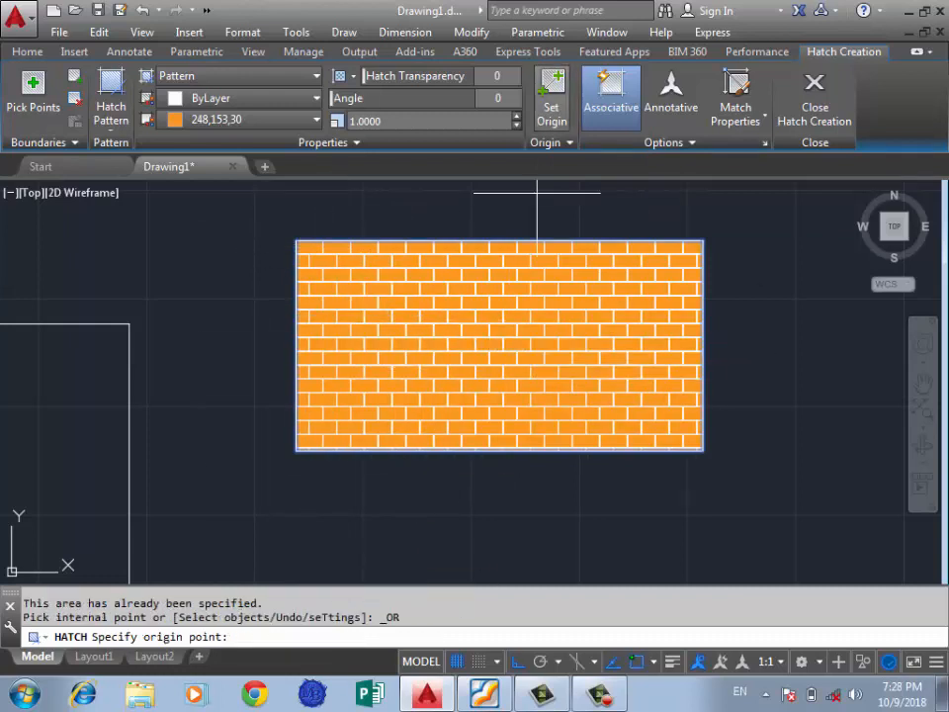
click(295, 240)
scroll(306, 265, up, 2)
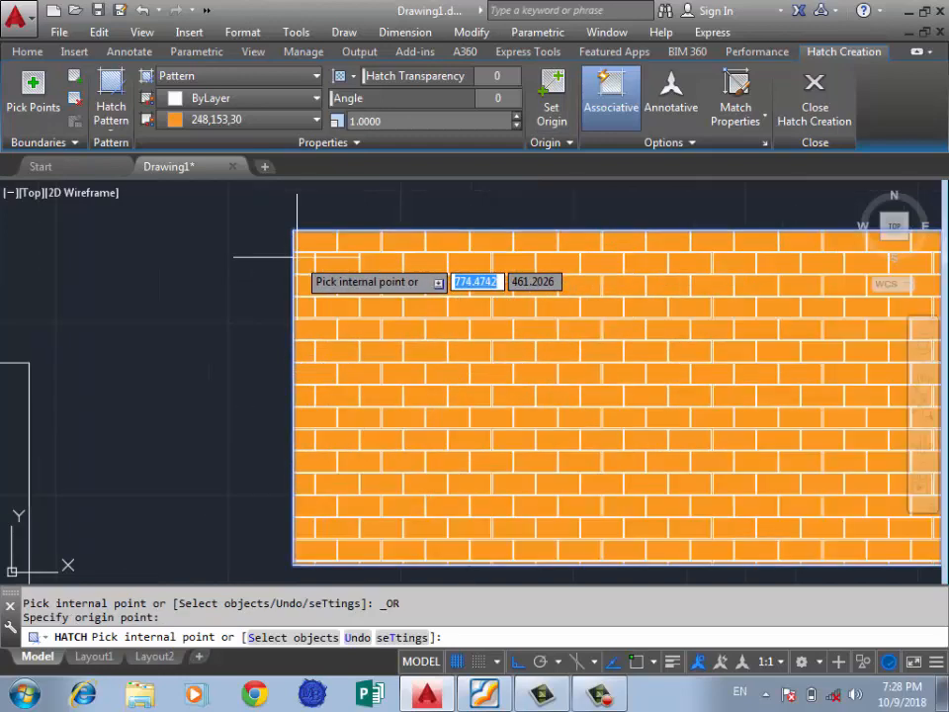
scroll(399, 413, down, 2)
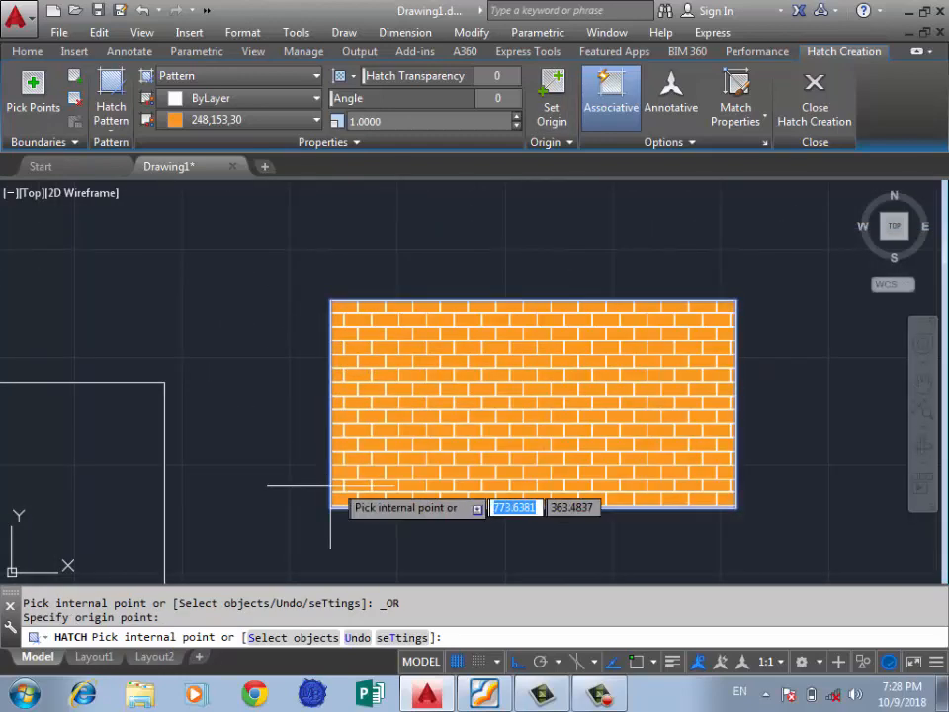
Compare the brick pattern at the small rectangle's top-left and top-right corners
scroll(342, 306, up, 2)
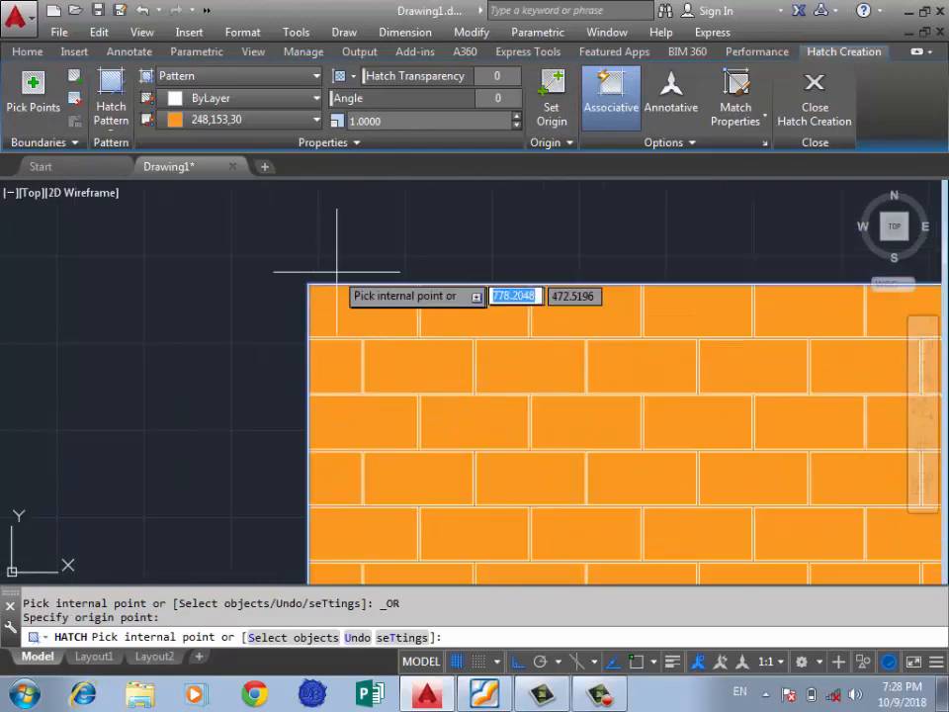
scroll(334, 269, down, 1)
scroll(347, 297, up, 3)
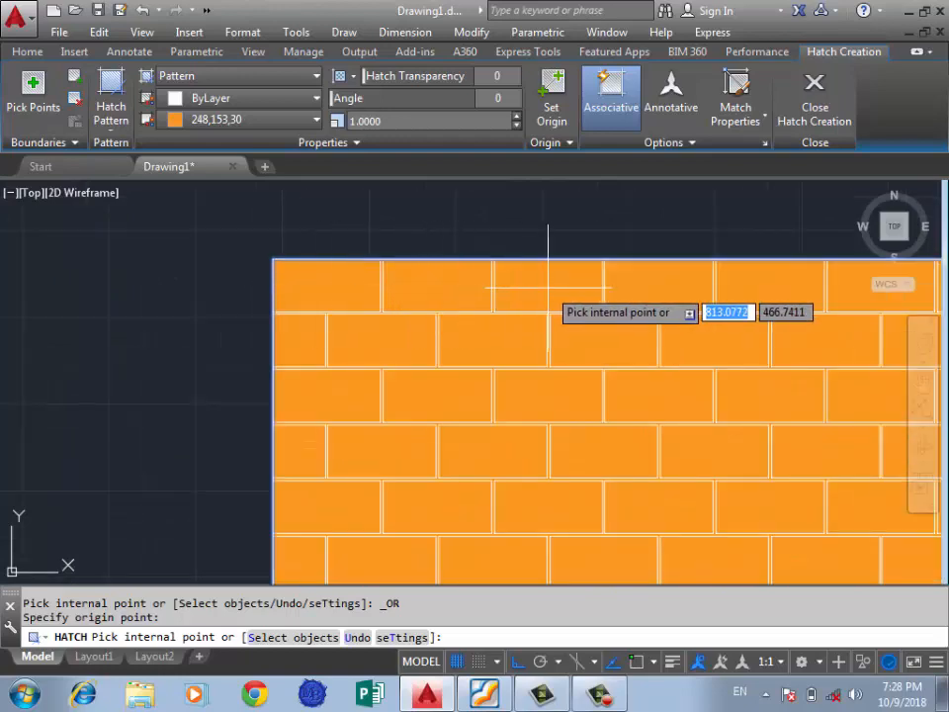
scroll(114, 302, down, 6)
scroll(535, 301, up, 9)
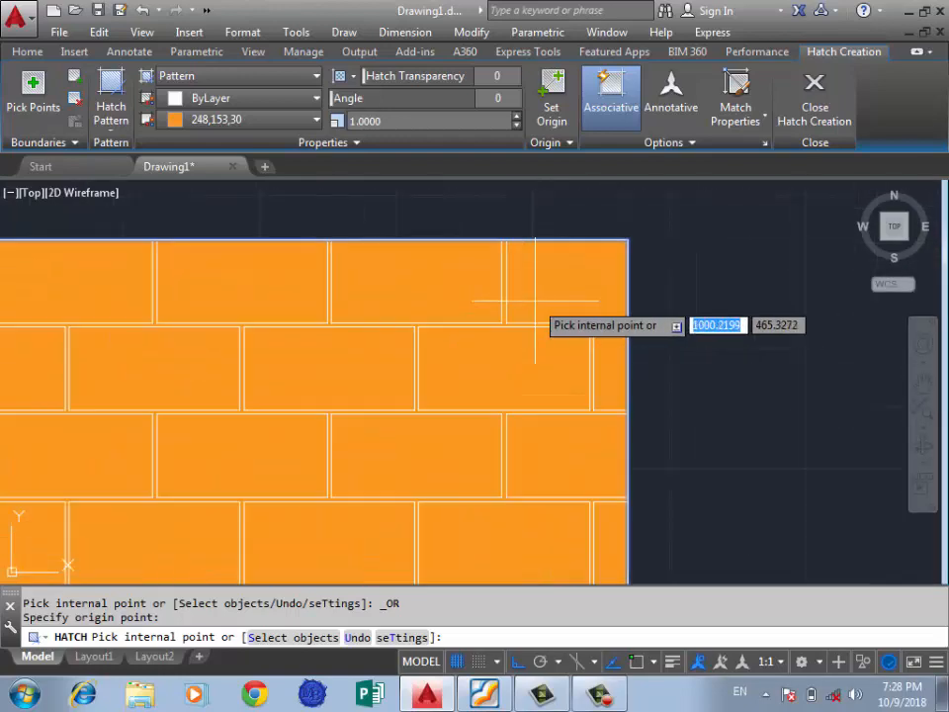
scroll(534, 300, down, 8)
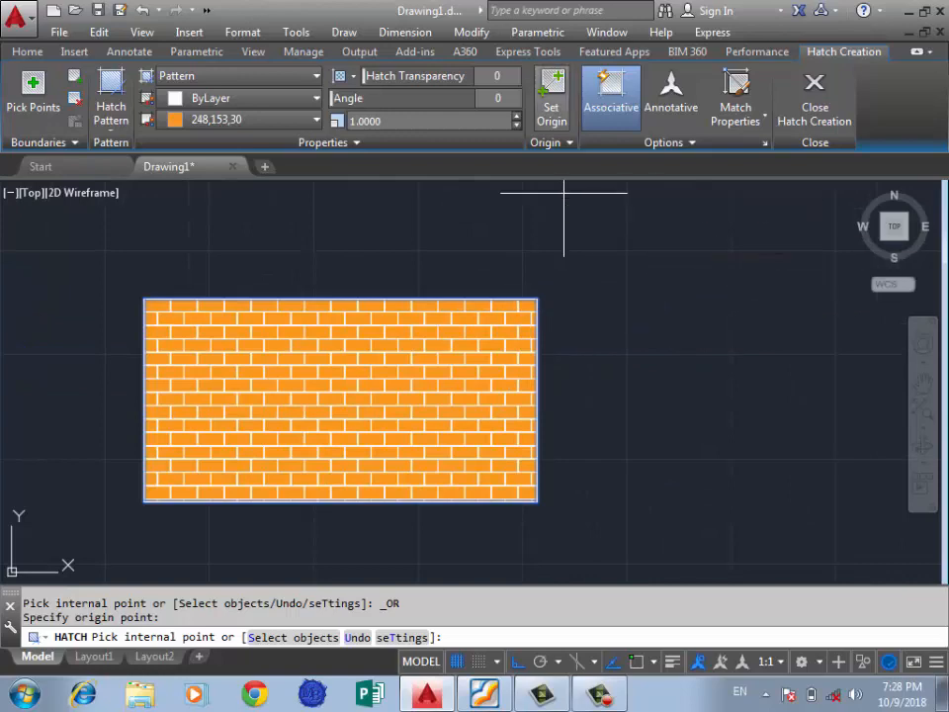
Check the brick layout across the small rectangle and finish its hatch
scroll(500, 205, down, 3)
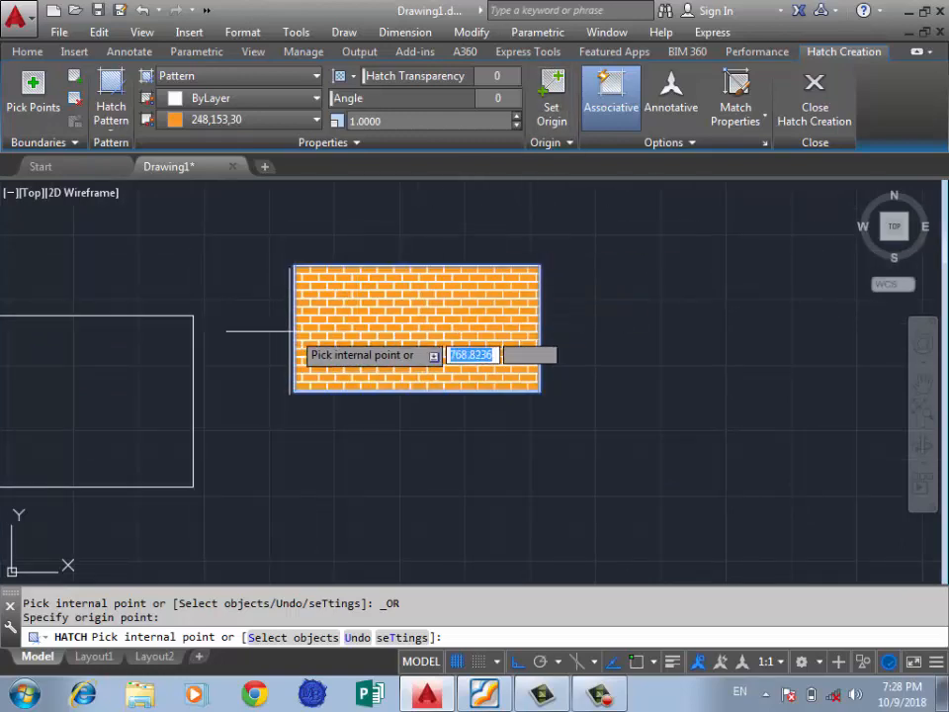
scroll(518, 266, up, 6)
scroll(518, 267, down, 4)
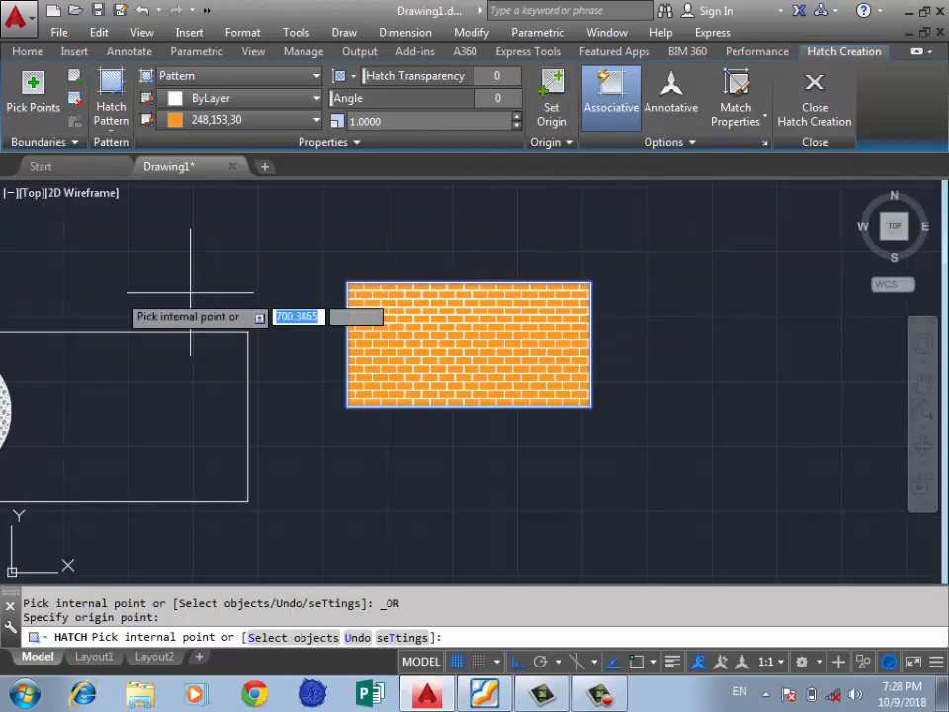
scroll(524, 346, up, 2)
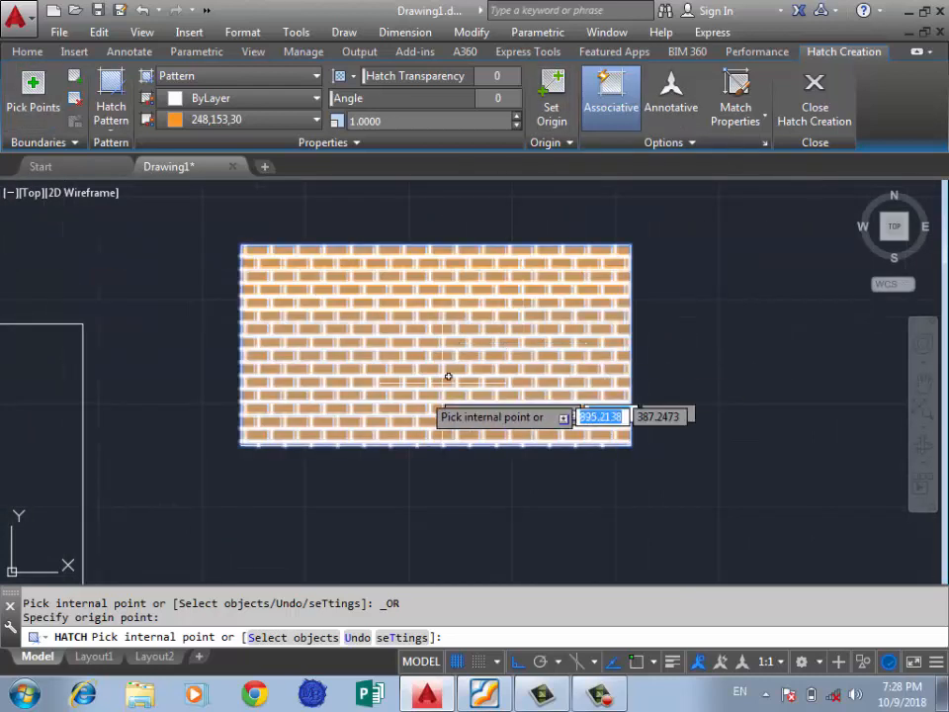
key(Return)
Stretch the brick-filled rectangle outward at its right, upper and lower edges, then deselect it
click(586, 245)
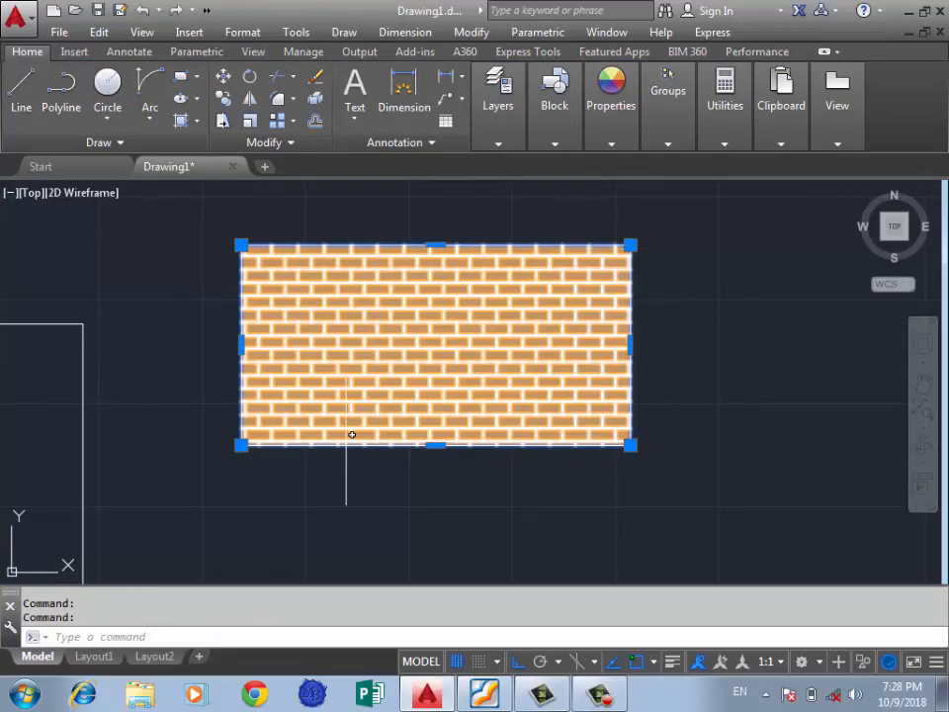
scroll(345, 445, down, 2)
click(523, 379)
click(687, 380)
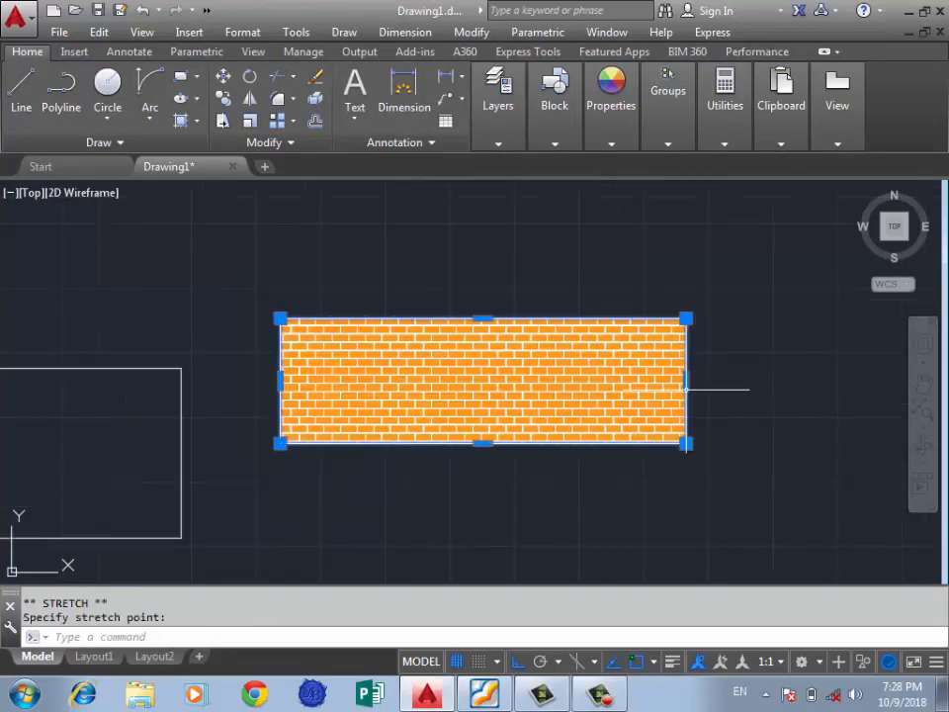
click(483, 318)
click(501, 207)
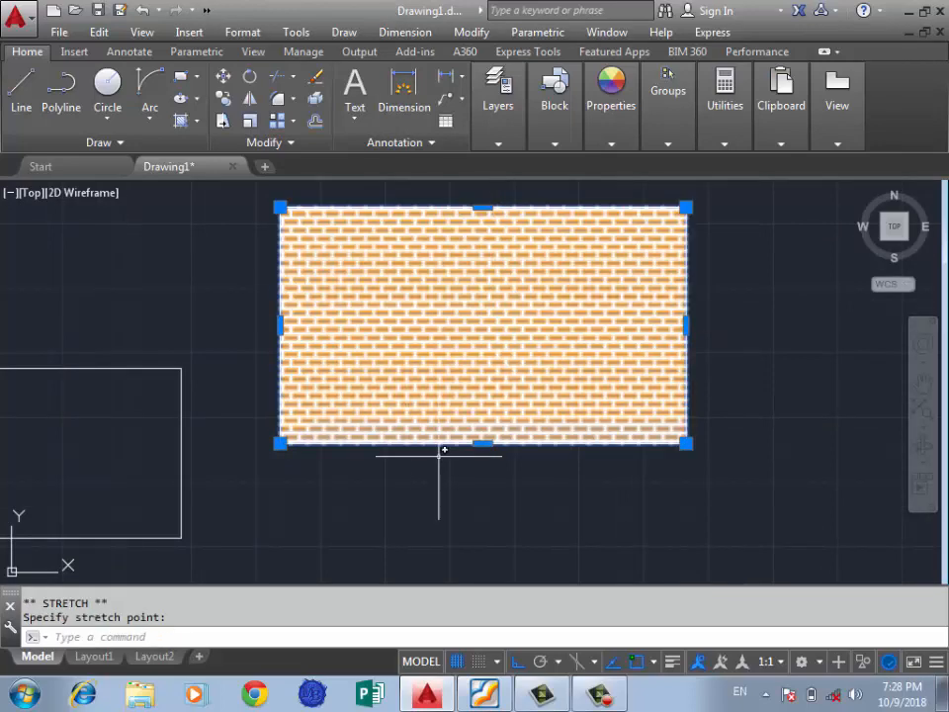
click(485, 440)
click(472, 524)
scroll(494, 445, down, 4)
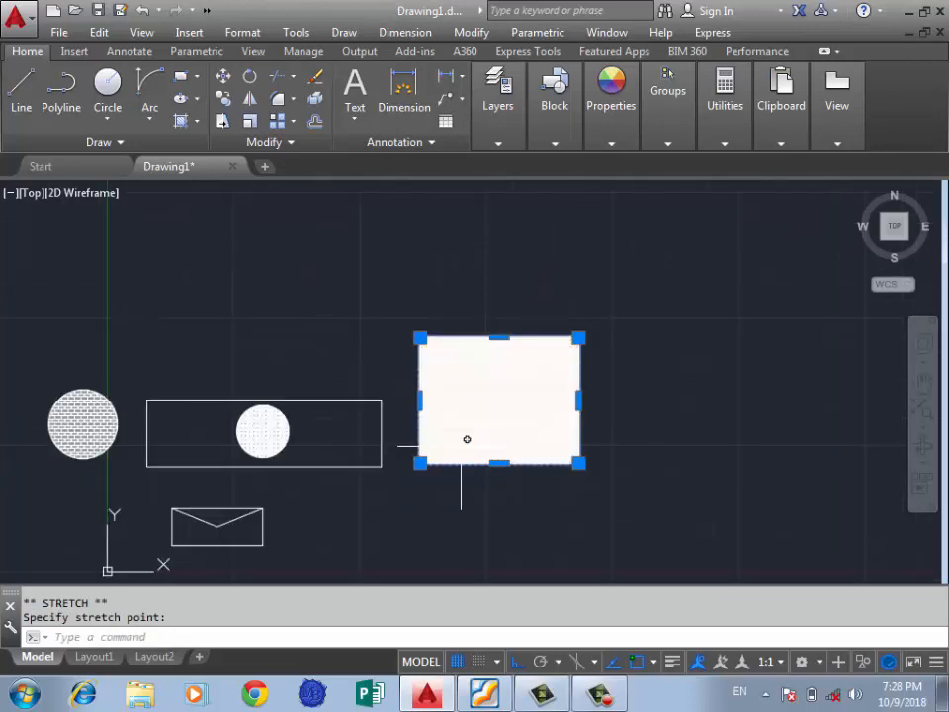
key(Escape)
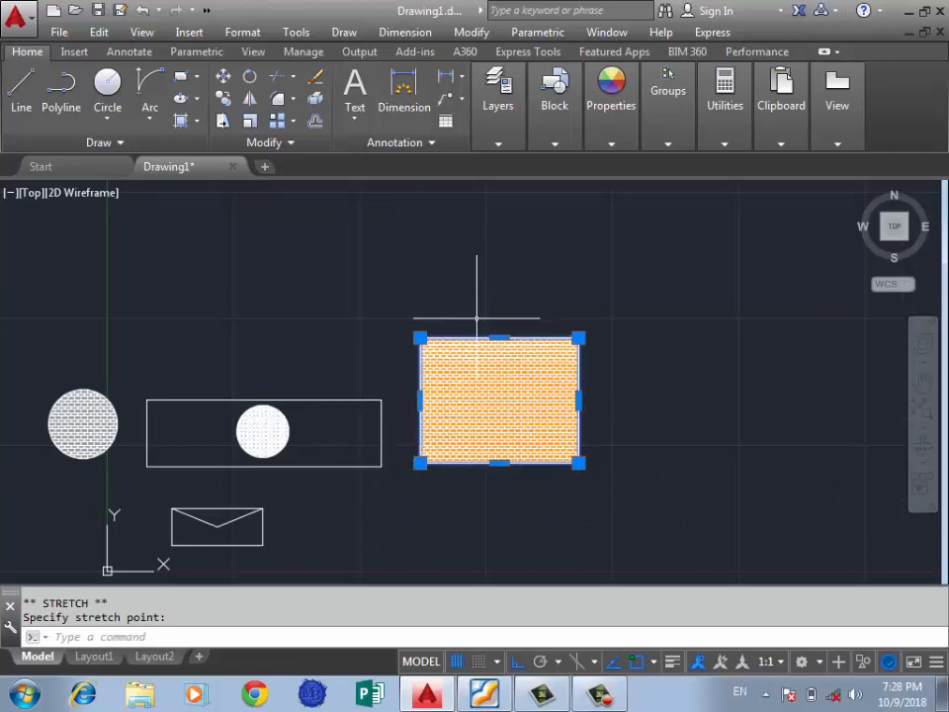
key(Escape)
Turn off the Associative option of the stretched rectangle's brick hatch
click(511, 394)
click(512, 394)
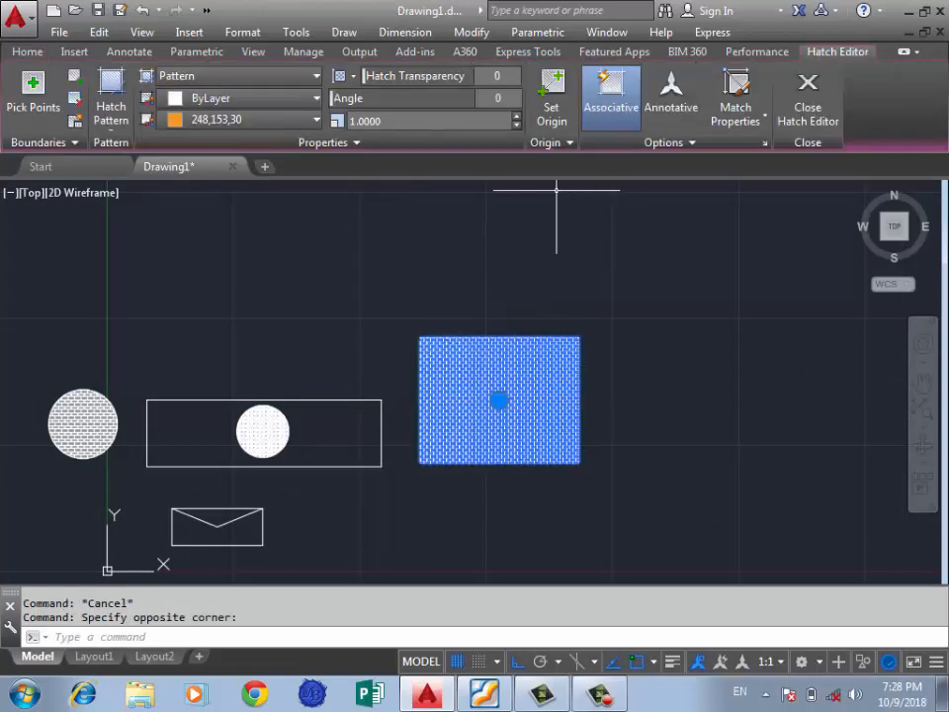
click(611, 97)
key(Escape)
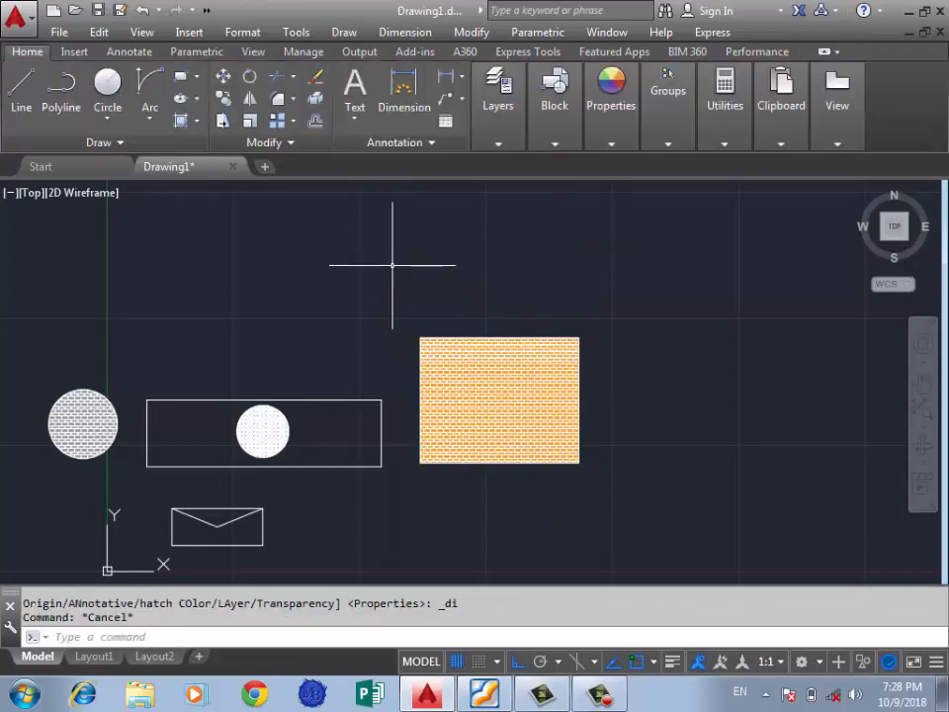
Stretch the rectangle's upper edge upward to test the non-associative hatch, and undo the stretch
click(499, 336)
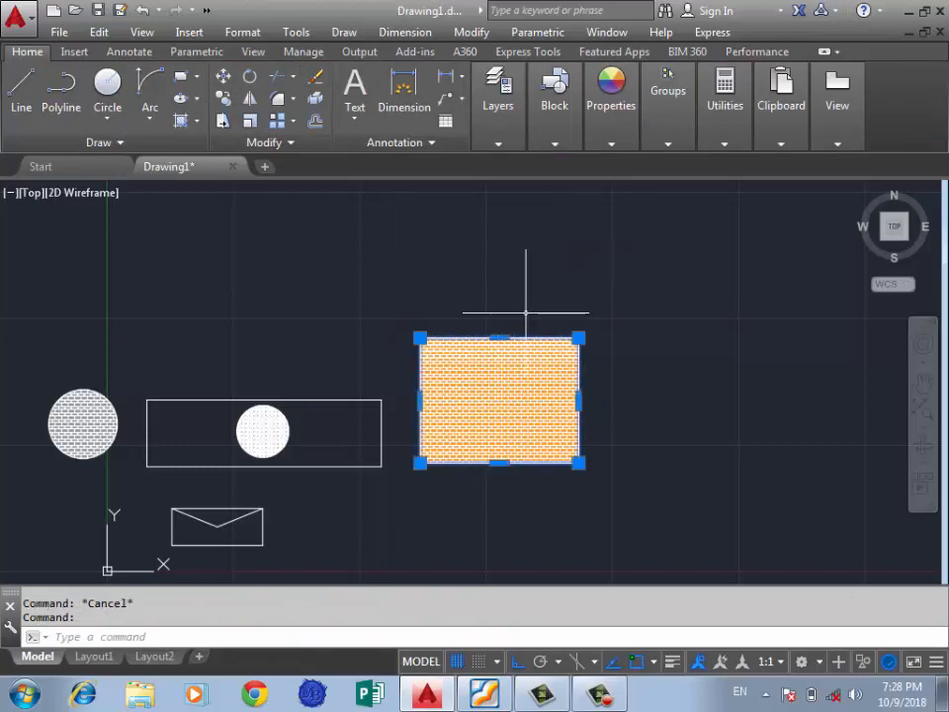
click(499, 338)
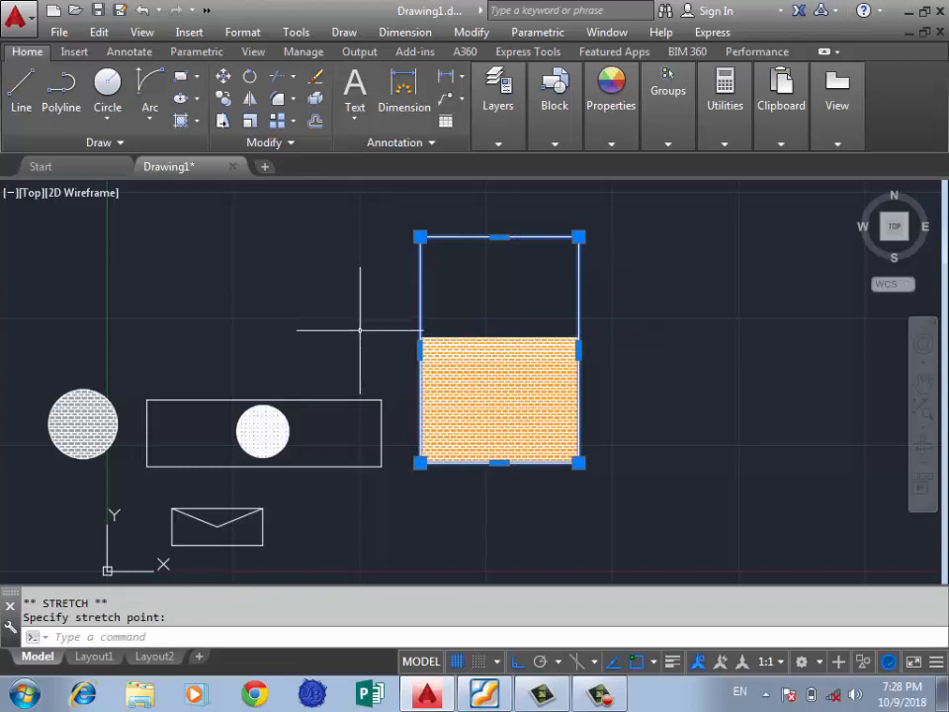
key(ctrl+z)
Examine the Associative option of the non-associative brick hatch
click(525, 382)
click(506, 391)
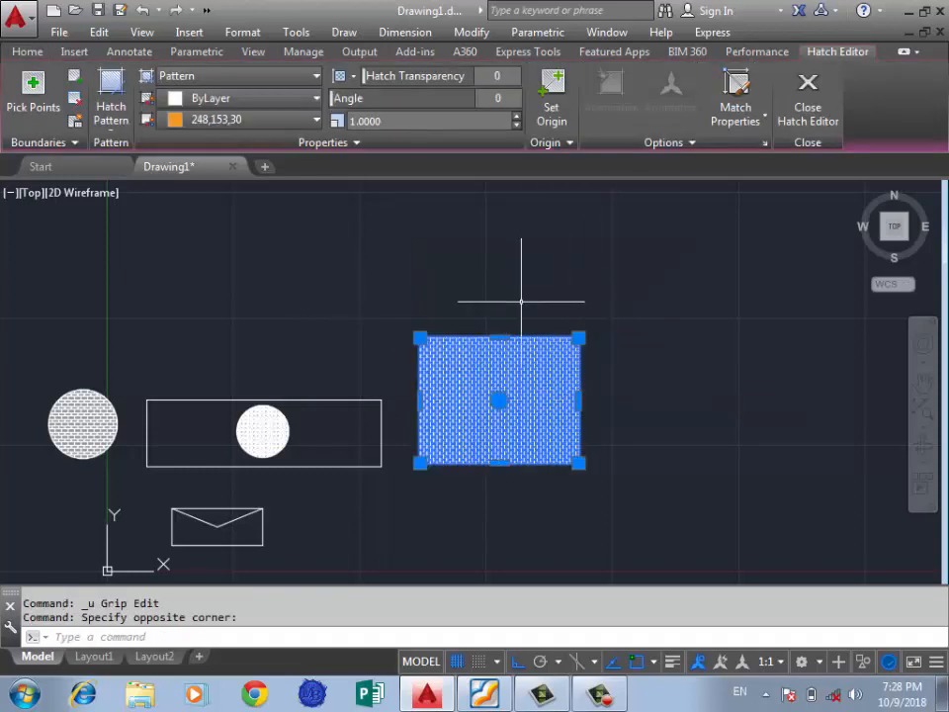
key(Escape)
key(Escape)
click(517, 391)
click(519, 394)
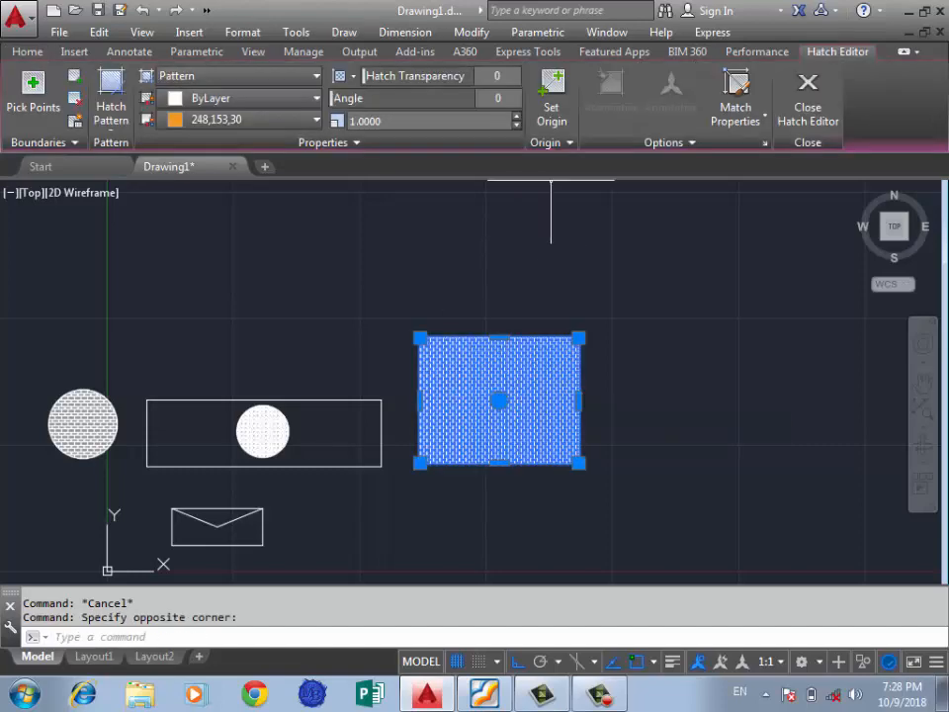
middle_drag(513, 313, 464, 332)
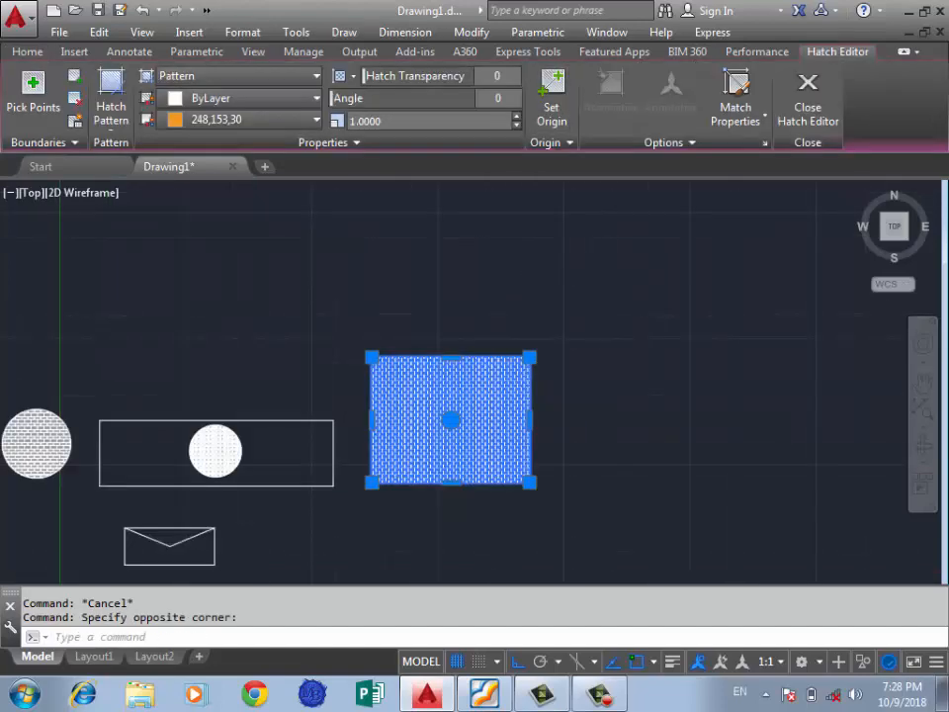
scroll(562, 291, up, 2)
key(Escape)
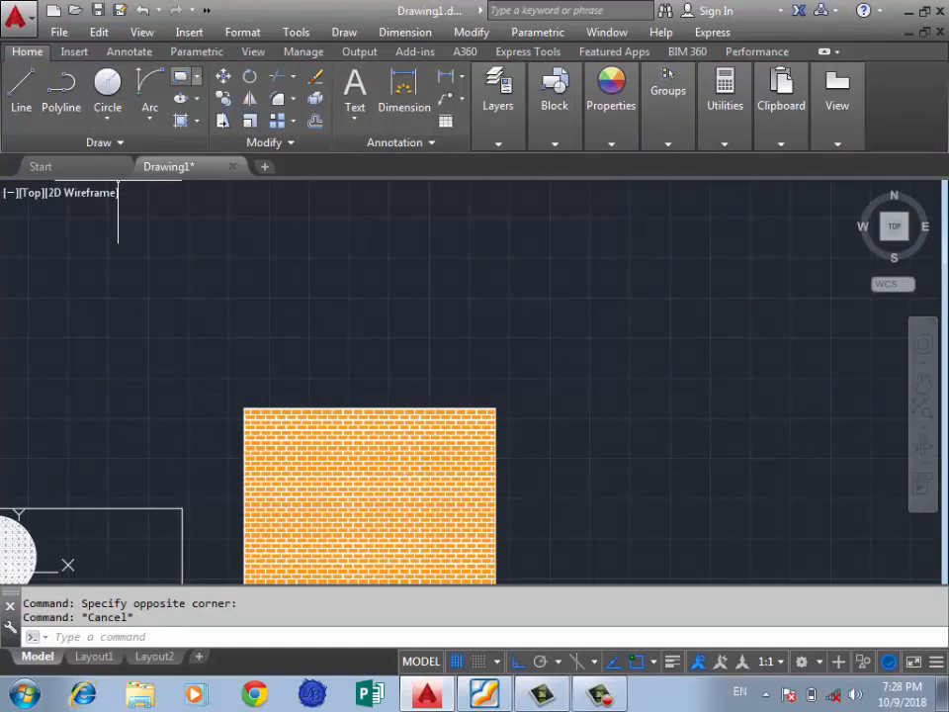
Draw a new rectangle above the brick-filled circle and the long rectangle
click(180, 76)
scroll(578, 350, down, 4)
click(395, 277)
click(235, 362)
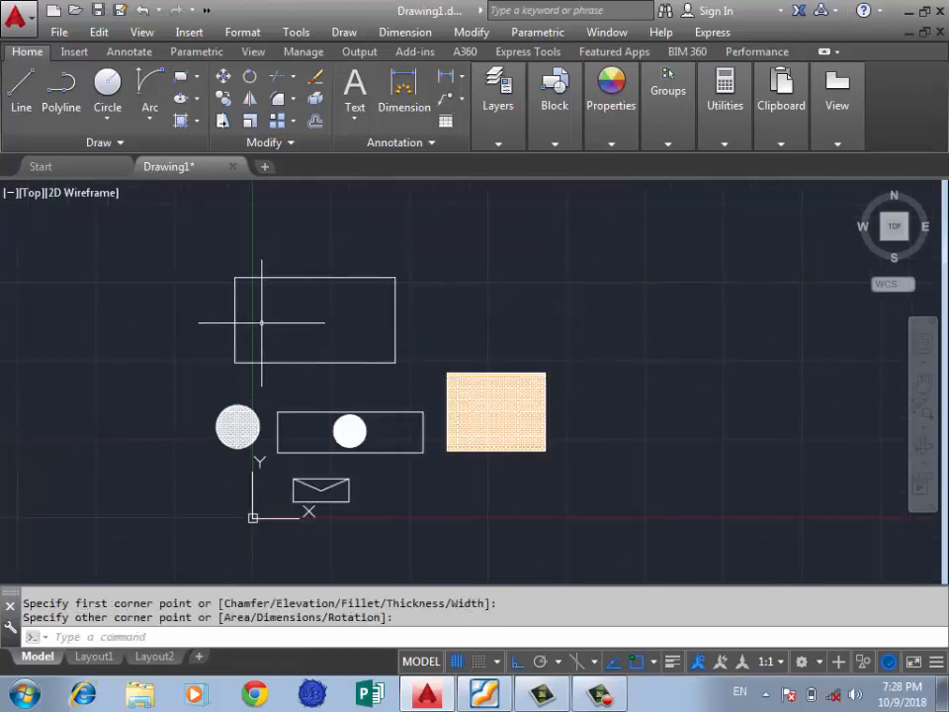
Hatch the new rectangle with the associative brick pattern at scale 1 and background colour 248,153,30
text(h)
key(Return)
scroll(257, 327, up, 2)
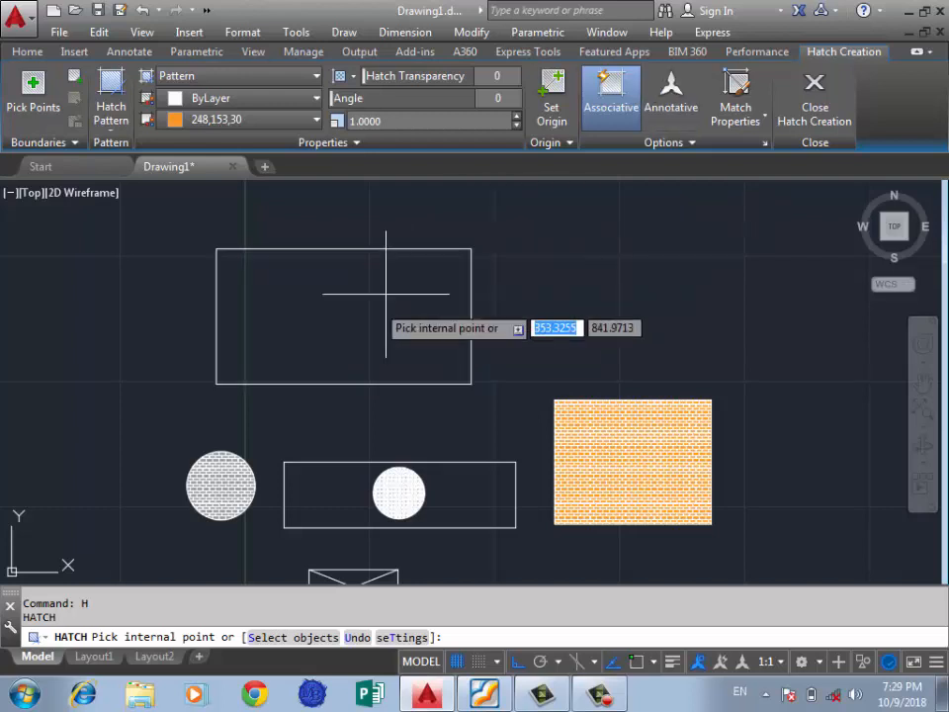
click(351, 331)
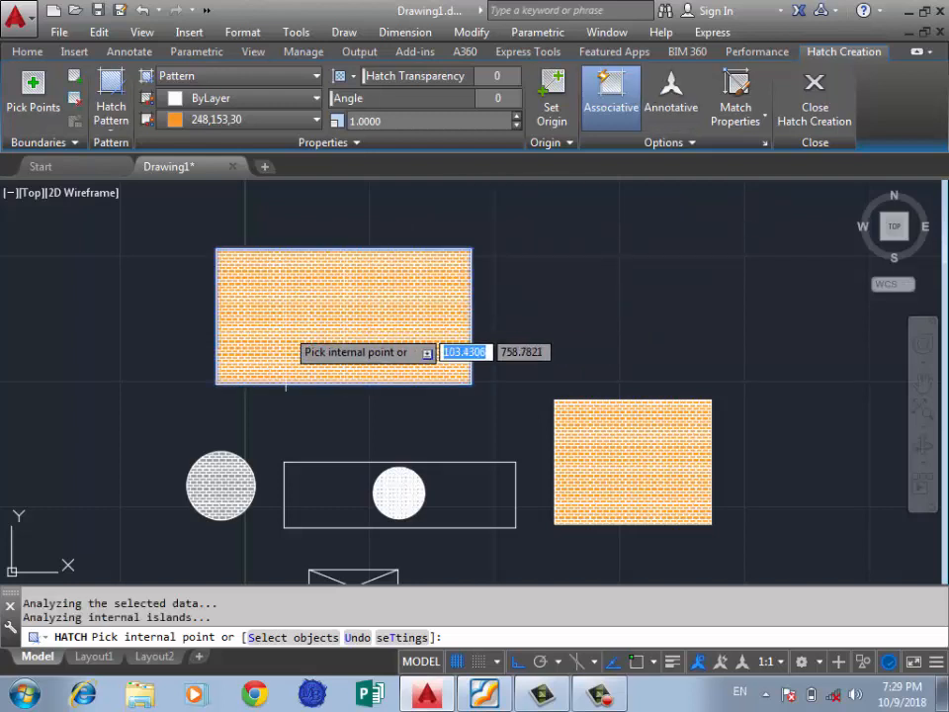
key(Return)
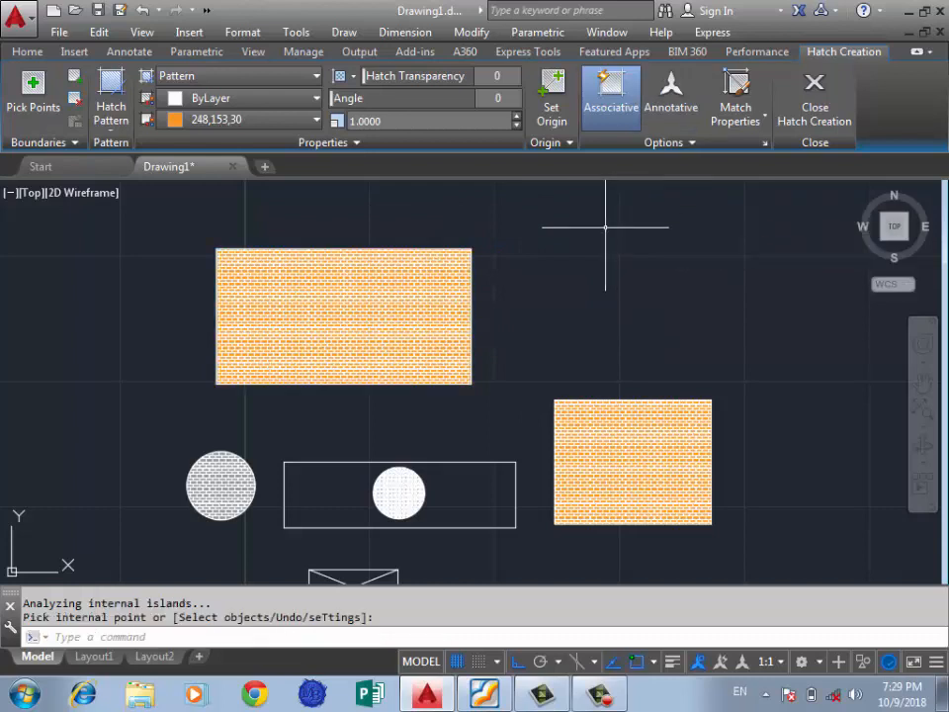
click(220, 385)
text(c)
key(Return)
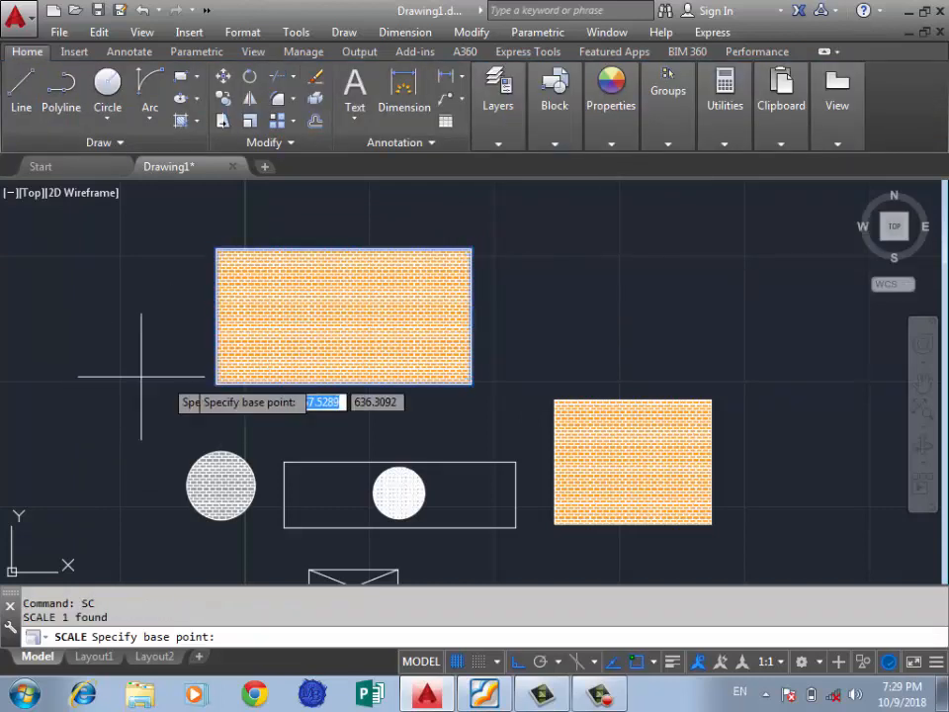
click(216, 383)
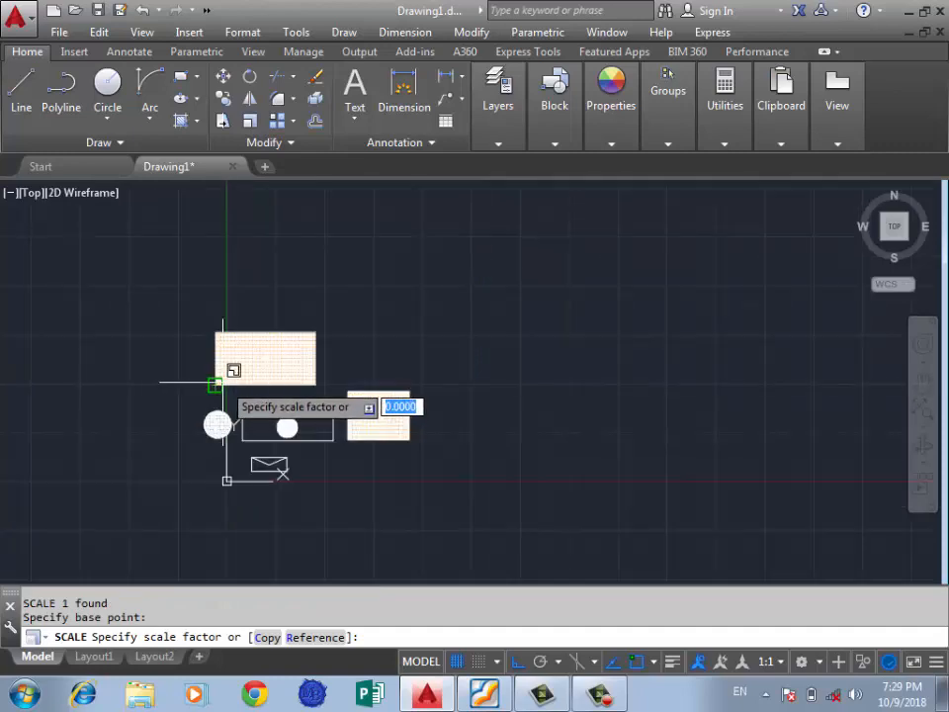
click(217, 384)
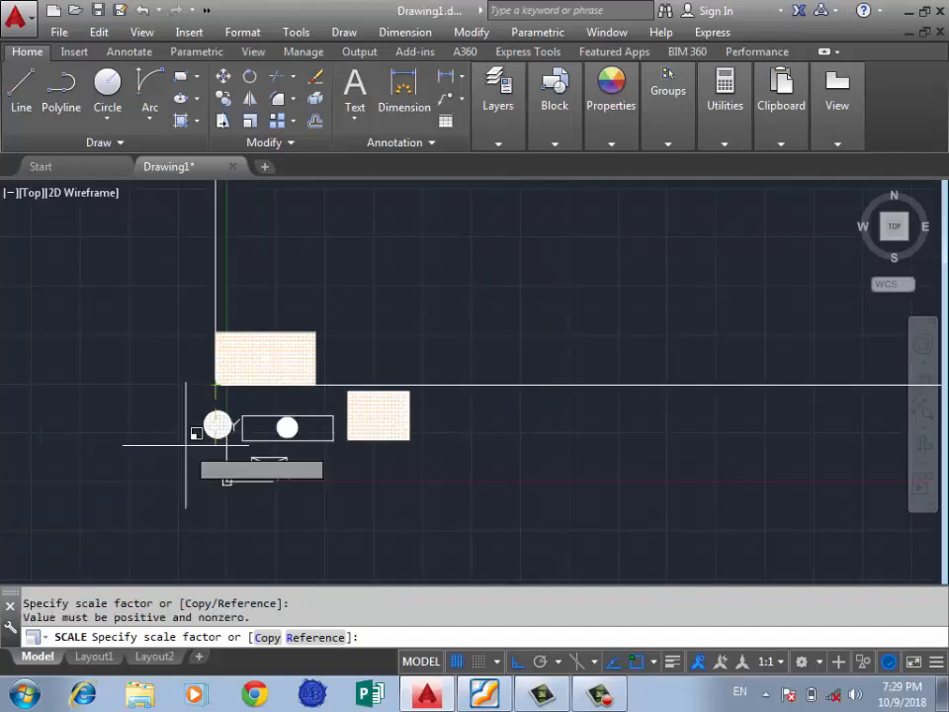
key(Escape)
Scale the new brick-filled rectangle by a factor of 2 from its lower-left corner
scroll(158, 396, up, 5)
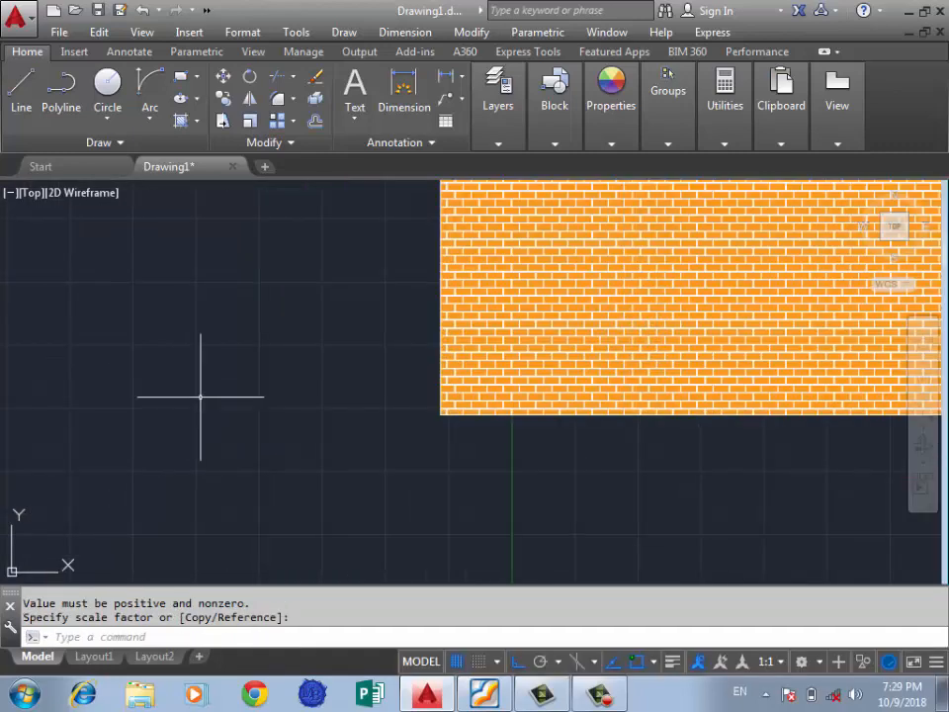
key(Return)
click(444, 415)
key(Return)
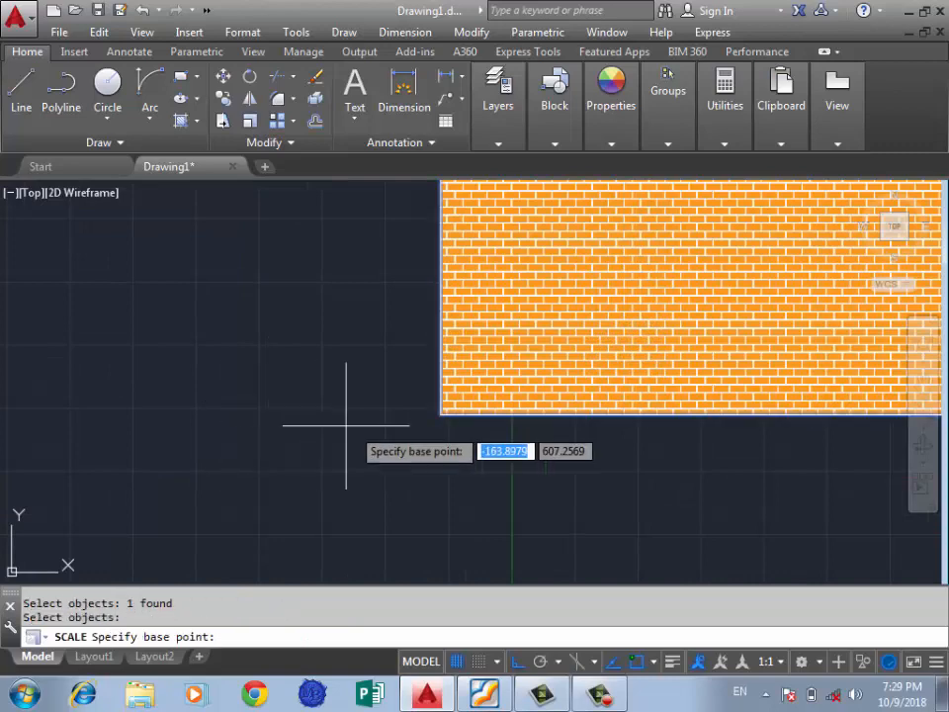
click(442, 414)
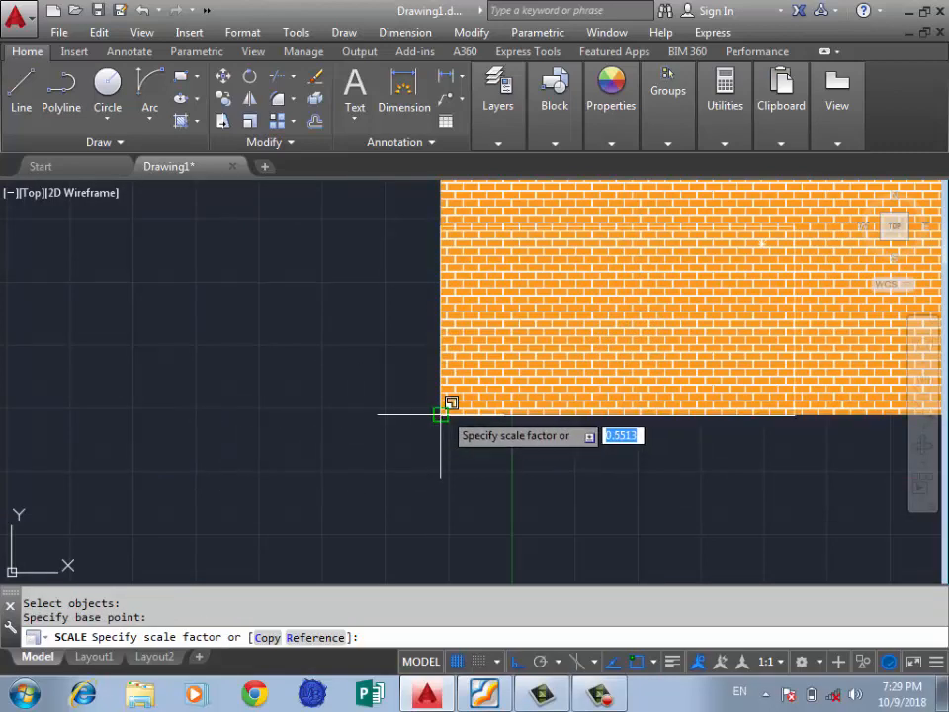
text(2)
key(Return)
scroll(316, 473, down, 4)
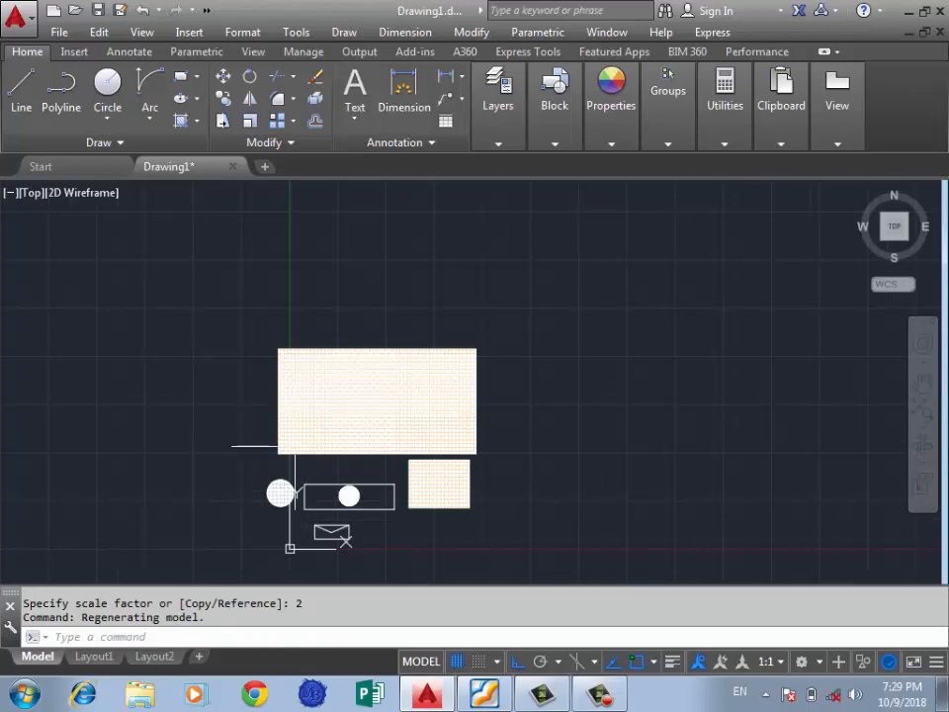
Scale the enlarged brick-filled rectangle by a factor of 200 from its lower-left corner
scroll(266, 445, up, 6)
key(Return)
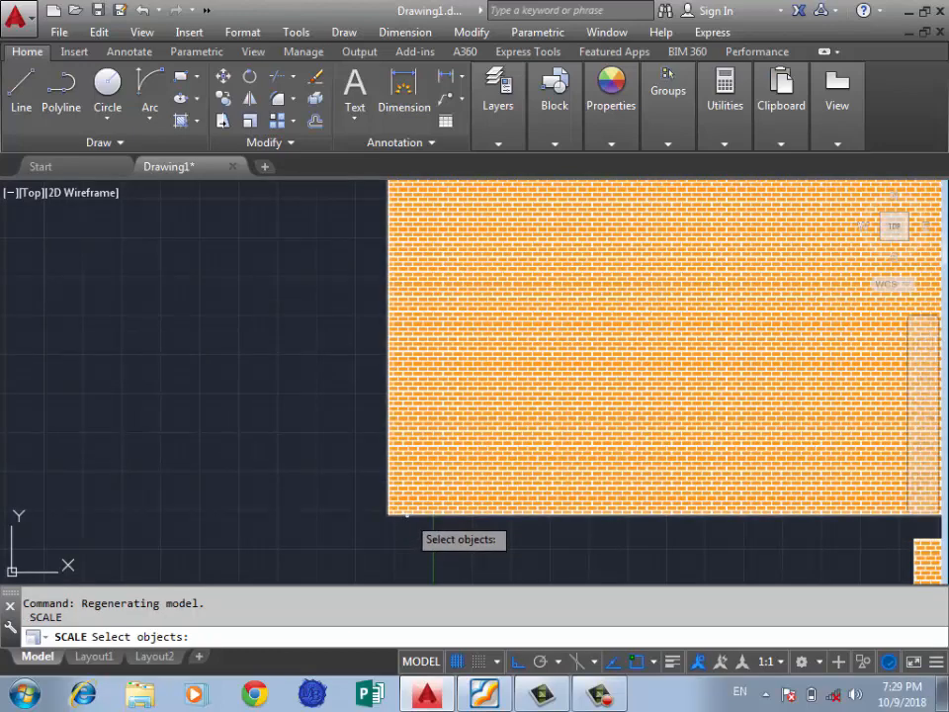
click(406, 513)
key(Return)
click(389, 513)
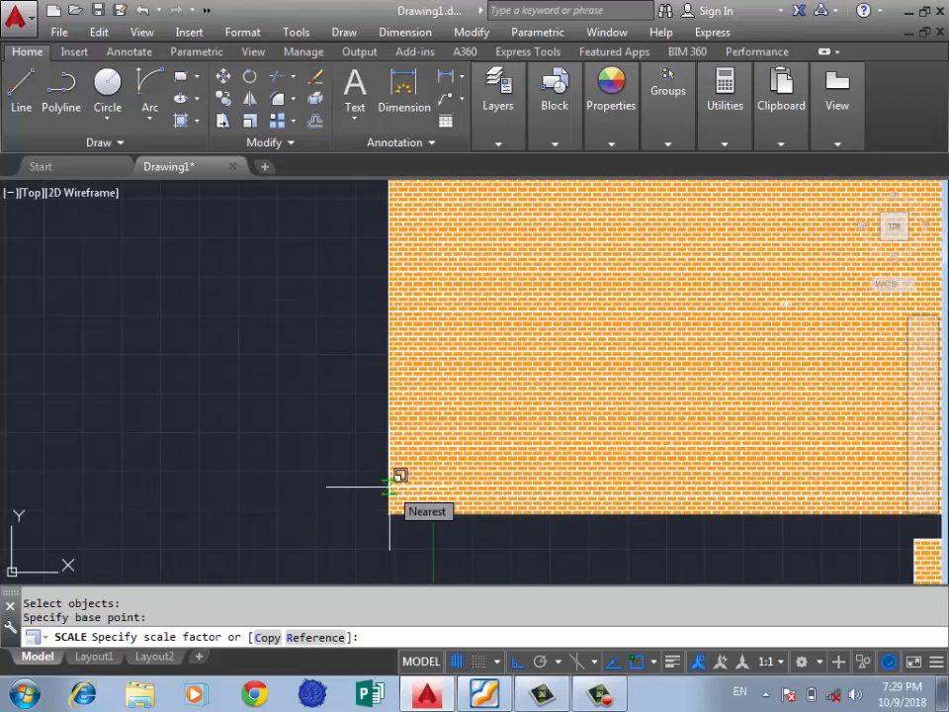
text(200)
key(Return)
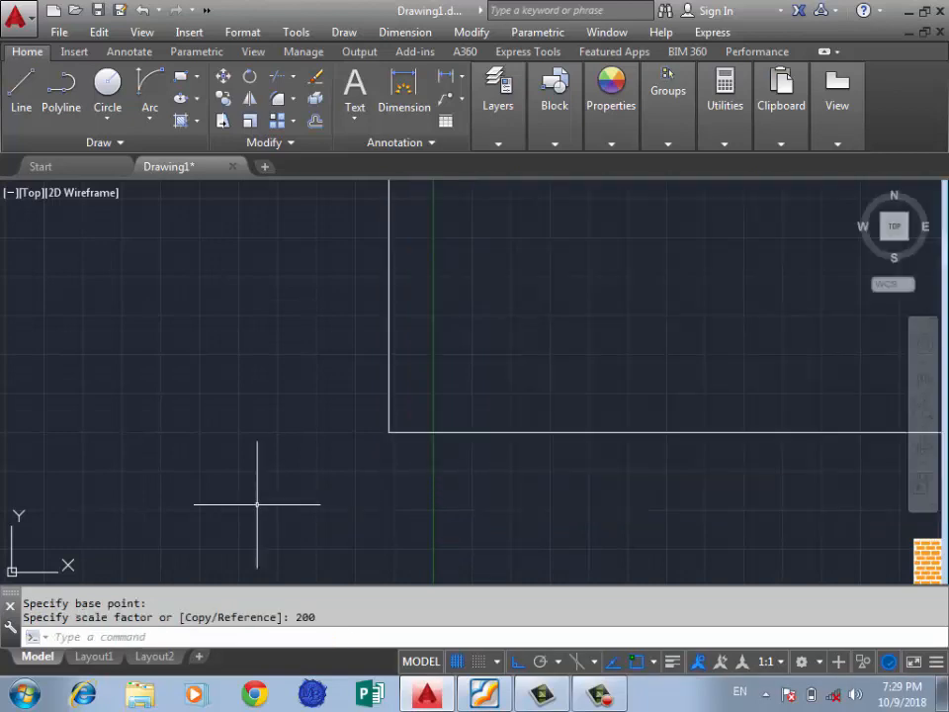
Erase all objects in the drawing with one crossing selection
scroll(289, 496, down, 4)
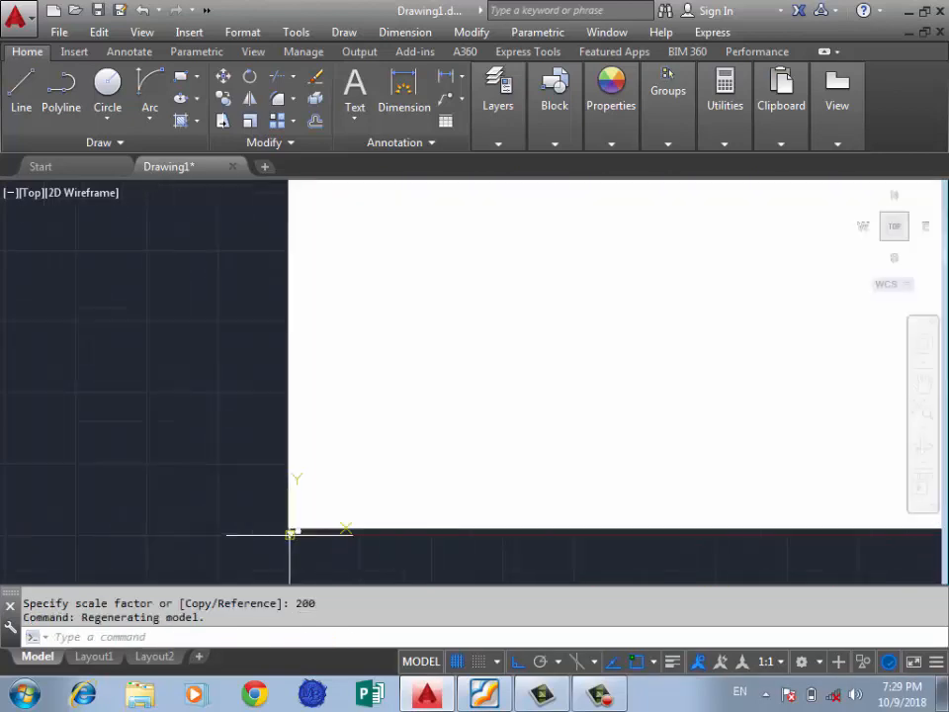
scroll(259, 512, up, 5)
scroll(207, 508, down, 4)
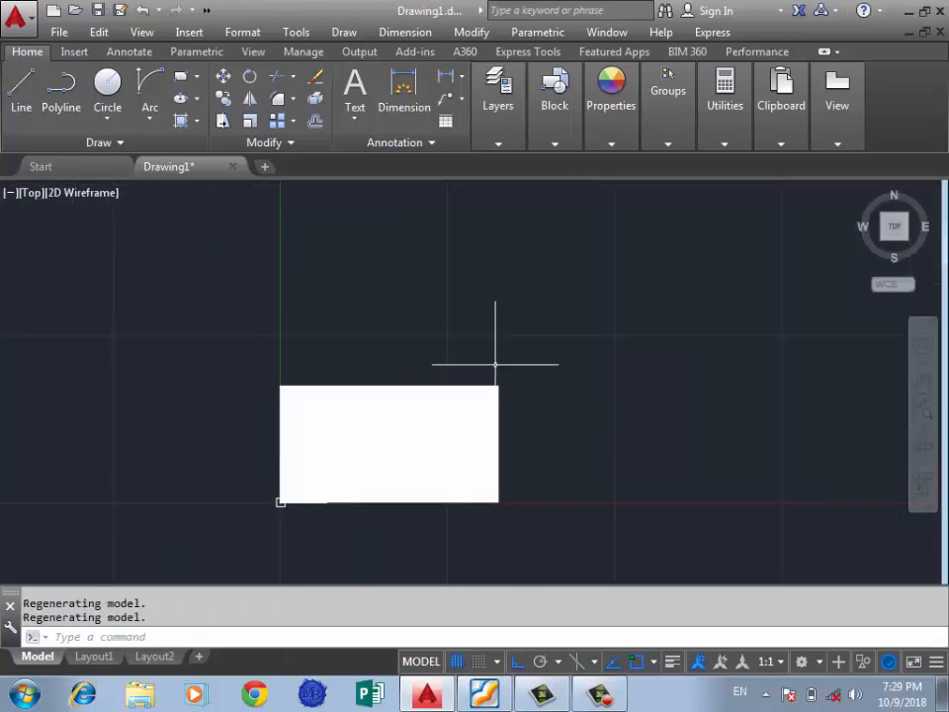
click(497, 362)
click(168, 541)
key(Delete)
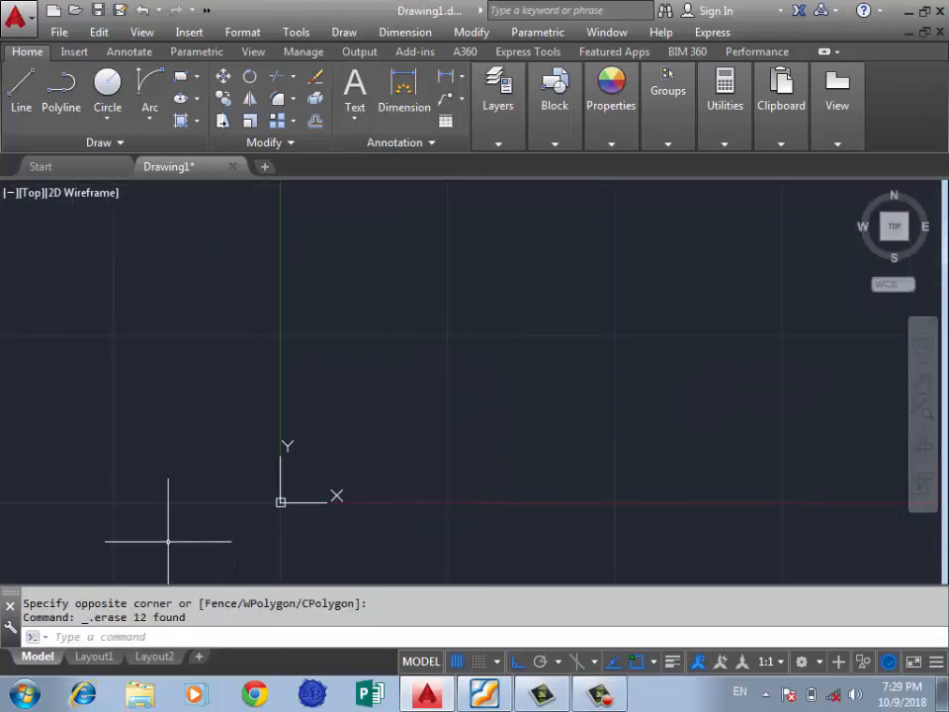
key(Escape)
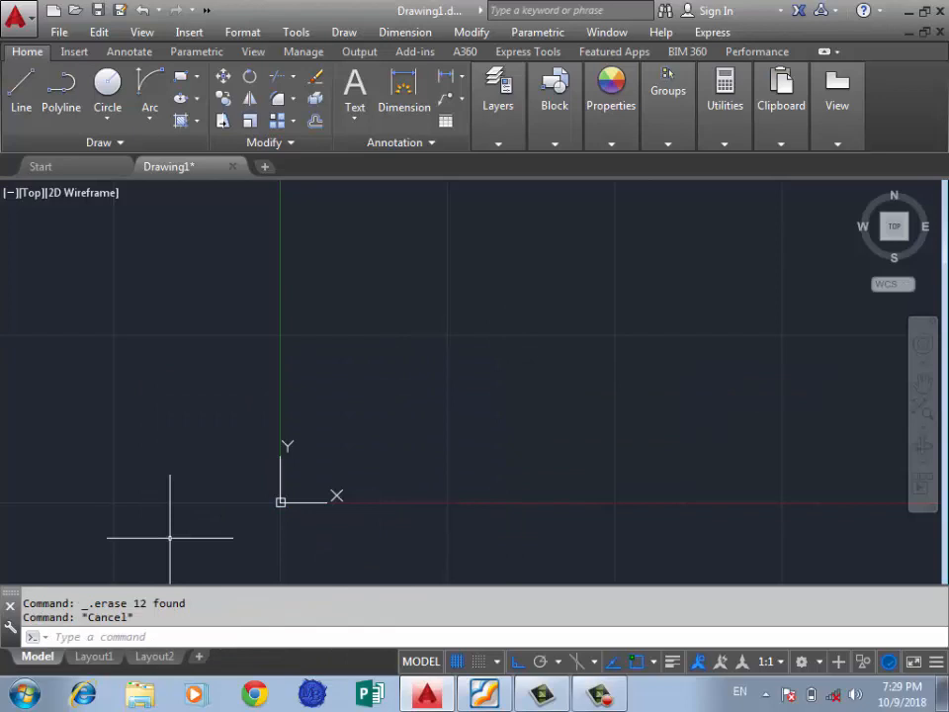
Draw a horizontal line 10 units long beside the coordinate origin
text(l)
key(Return)
click(290, 485)
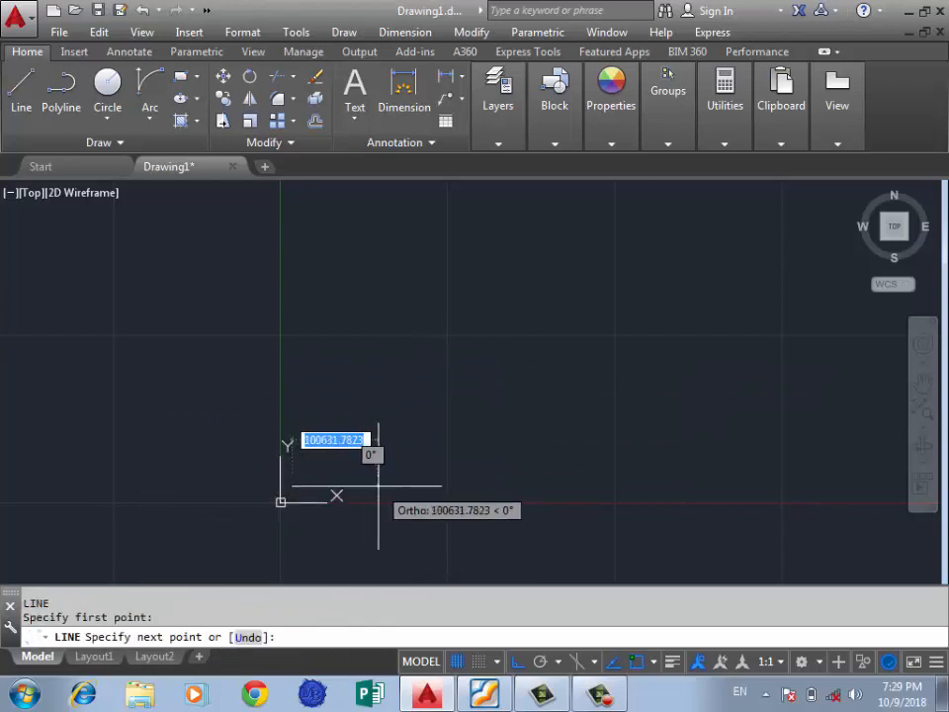
text(10)
key(Return)
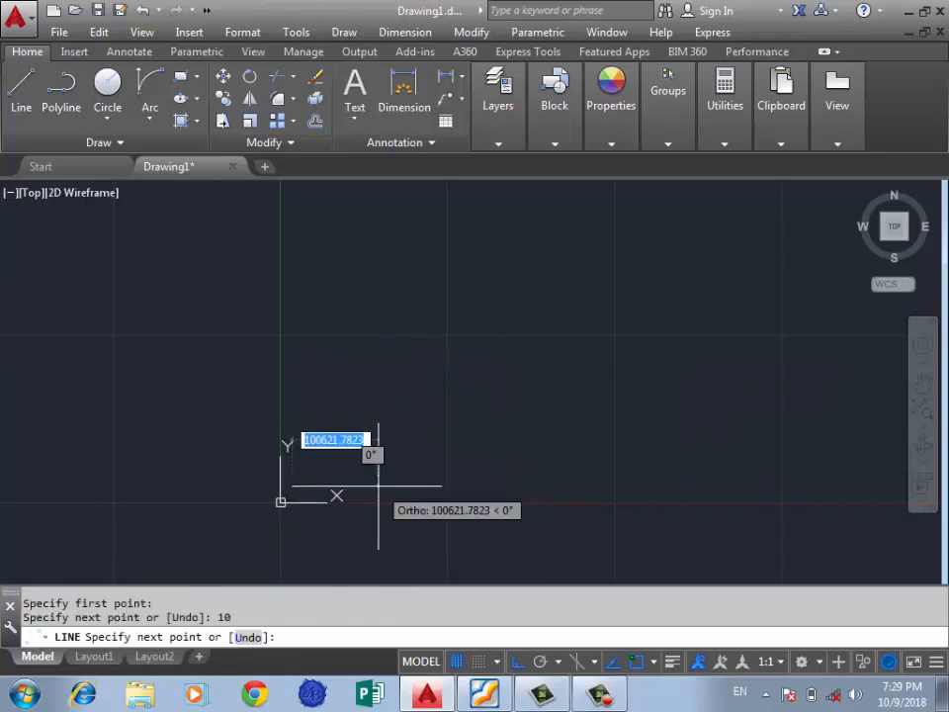
key(Return)
Draw a rectangle about 10 units wide above the line, starting from the line's right endpoint
text(z)
key(Return)
text(a)
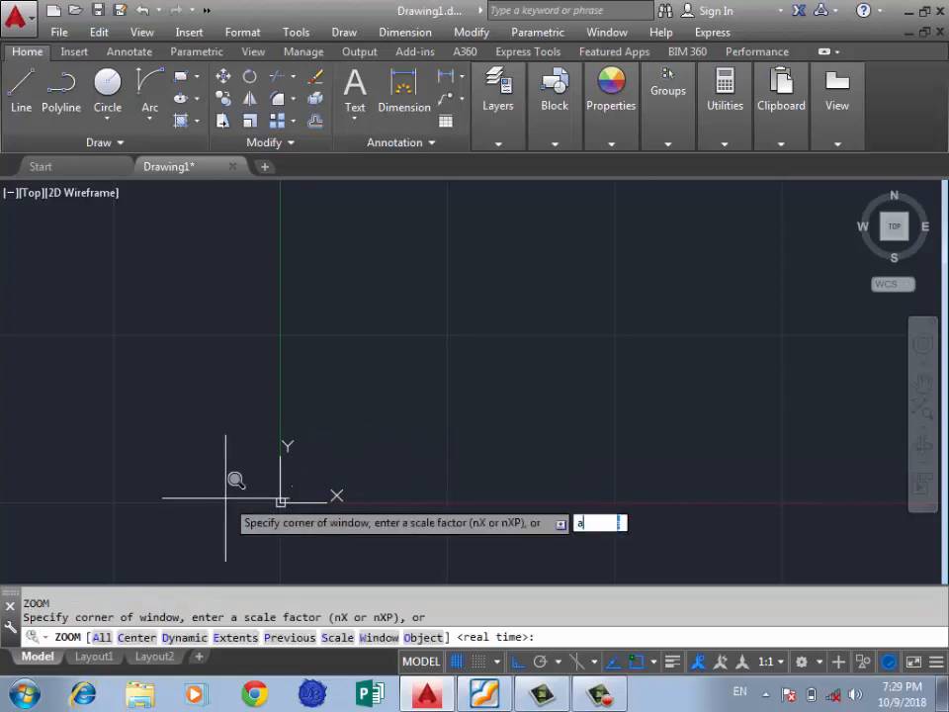
key(Return)
scroll(412, 311, up, 3)
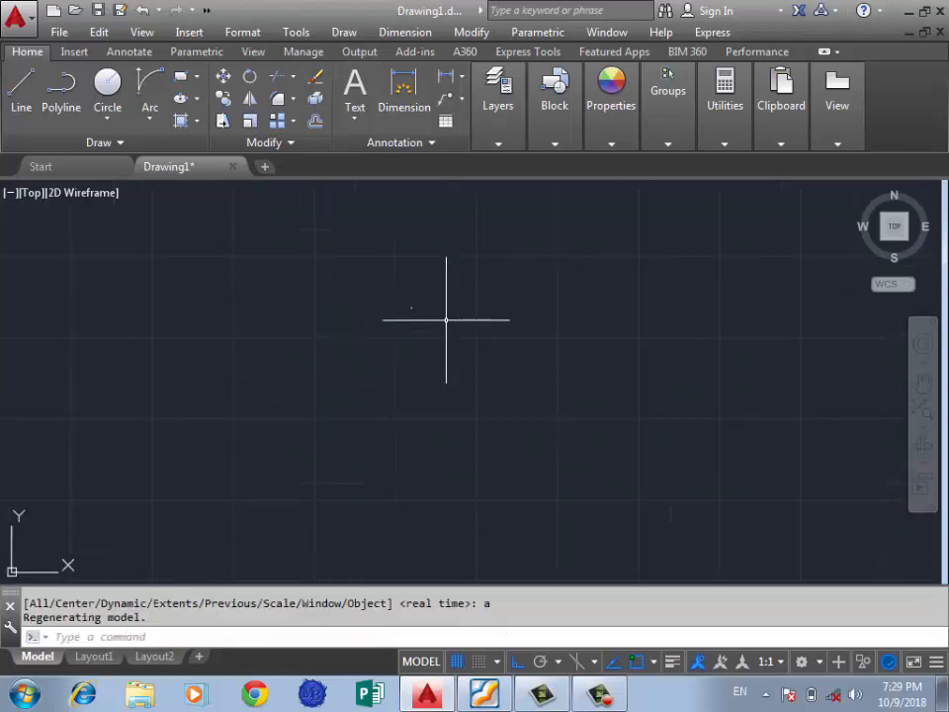
scroll(623, 438, up, 6)
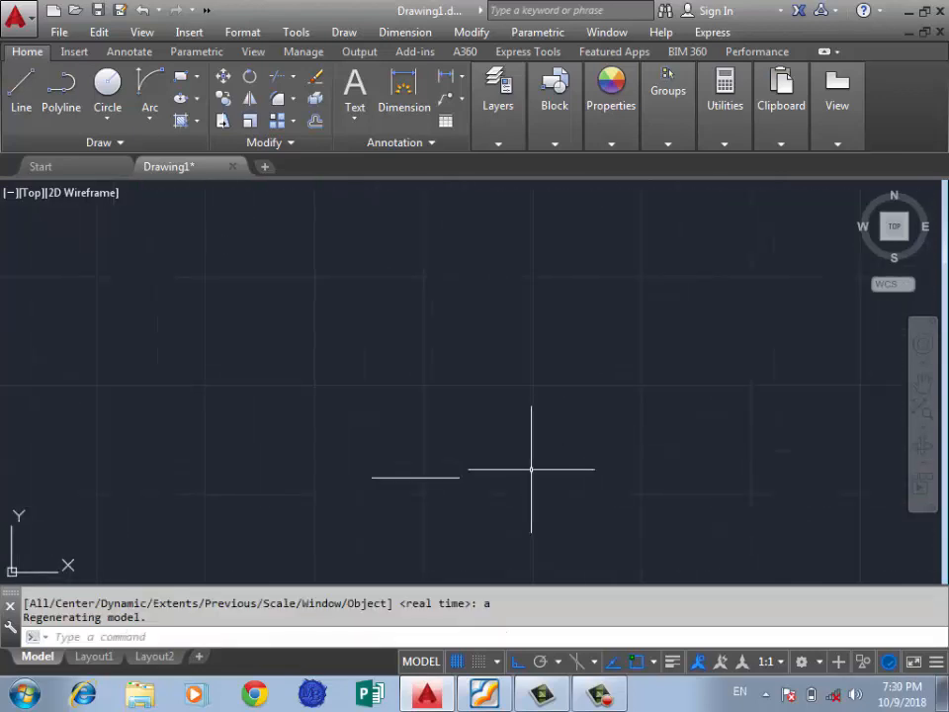
click(181, 76)
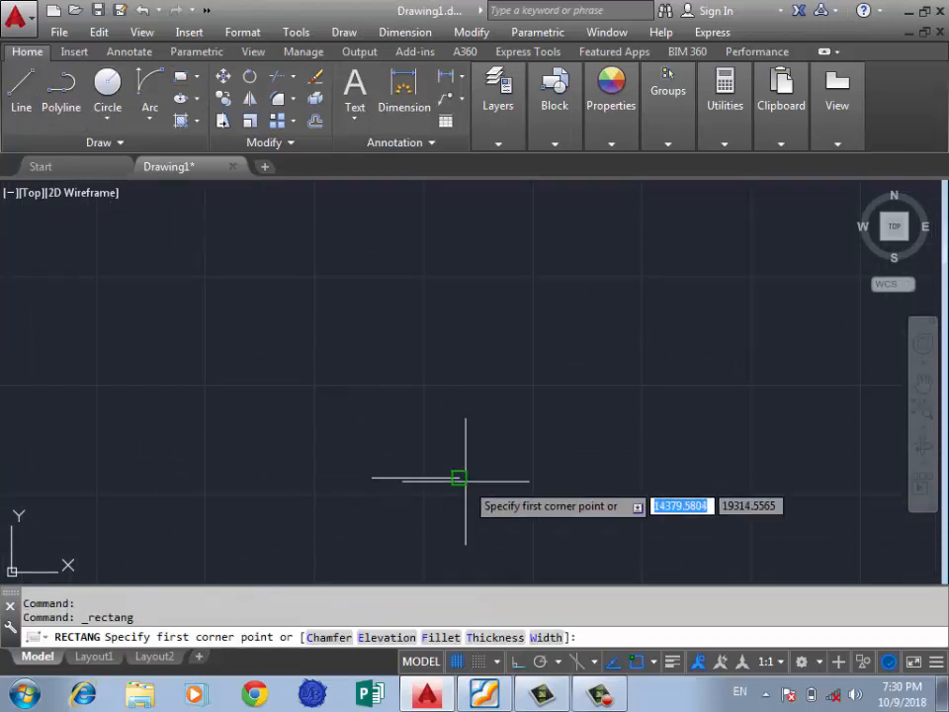
click(459, 477)
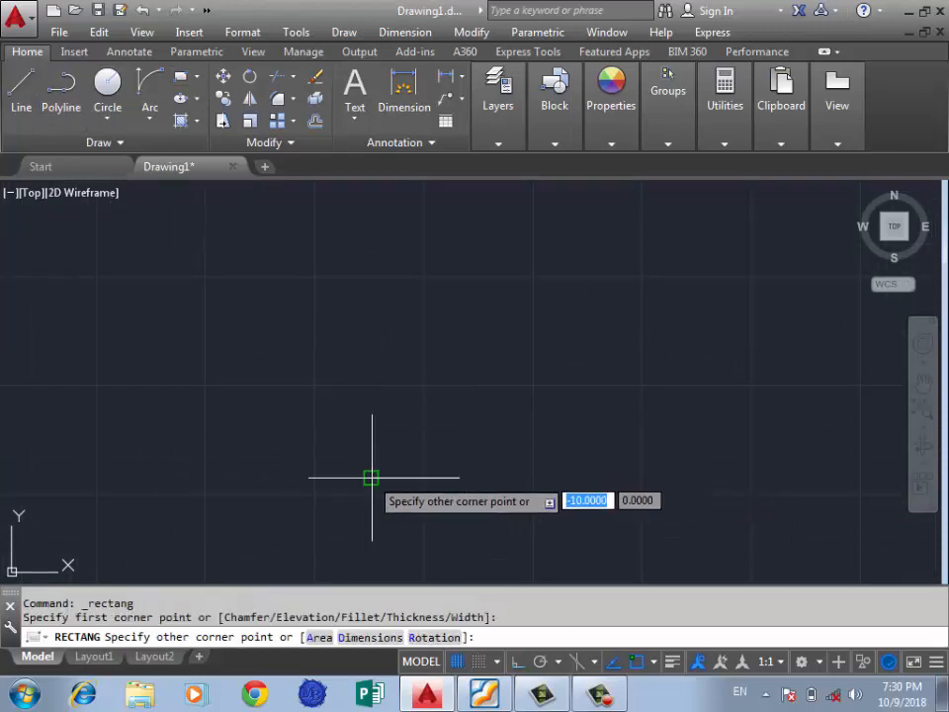
click(369, 416)
Hatch the new rectangle with the brick pattern and background 248,153,30, trying scale 0.5 before settling on 0.1
scroll(436, 457, up, 2)
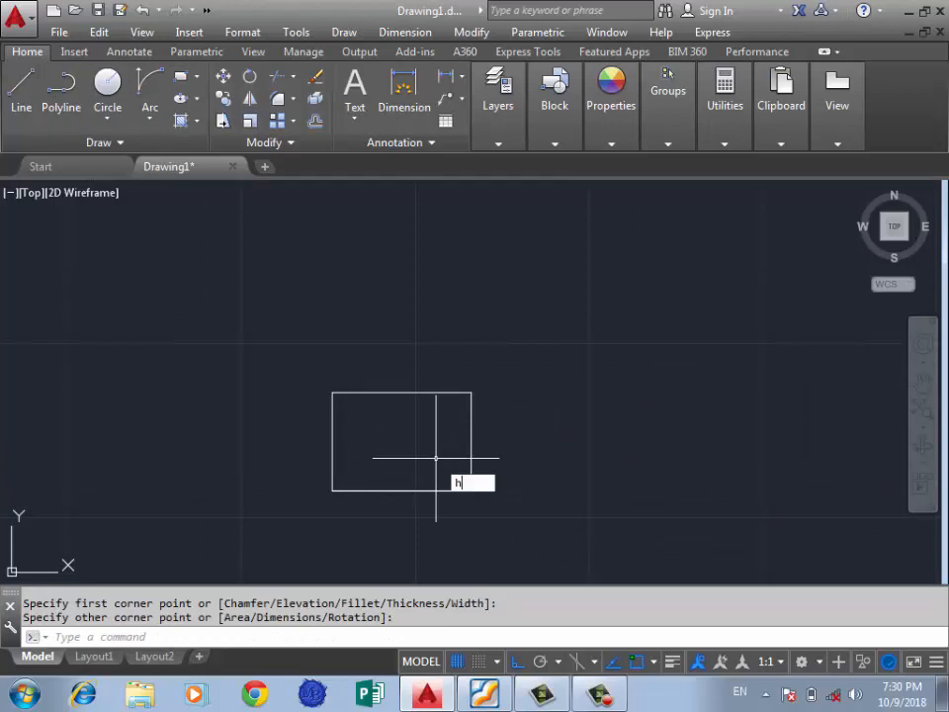
text(h)
key(Return)
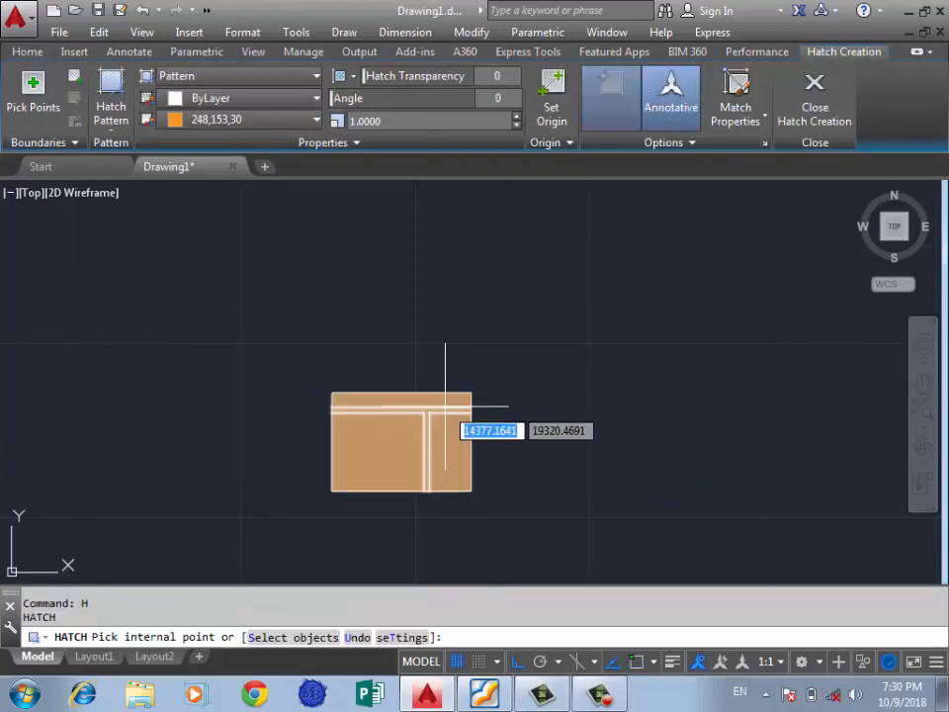
click(427, 420)
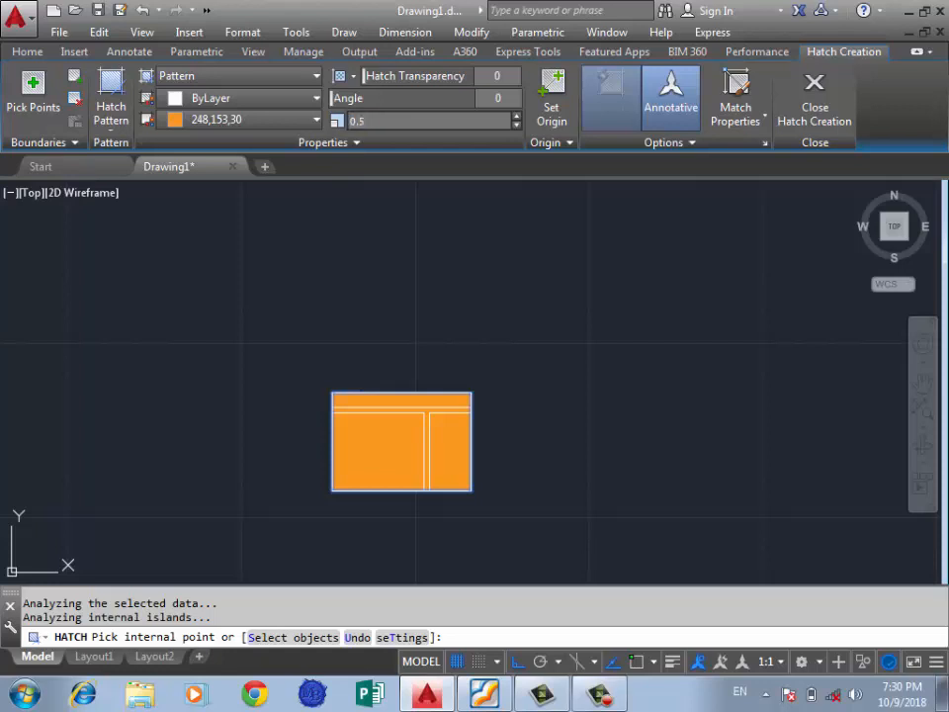
text(0.5)
key(Return)
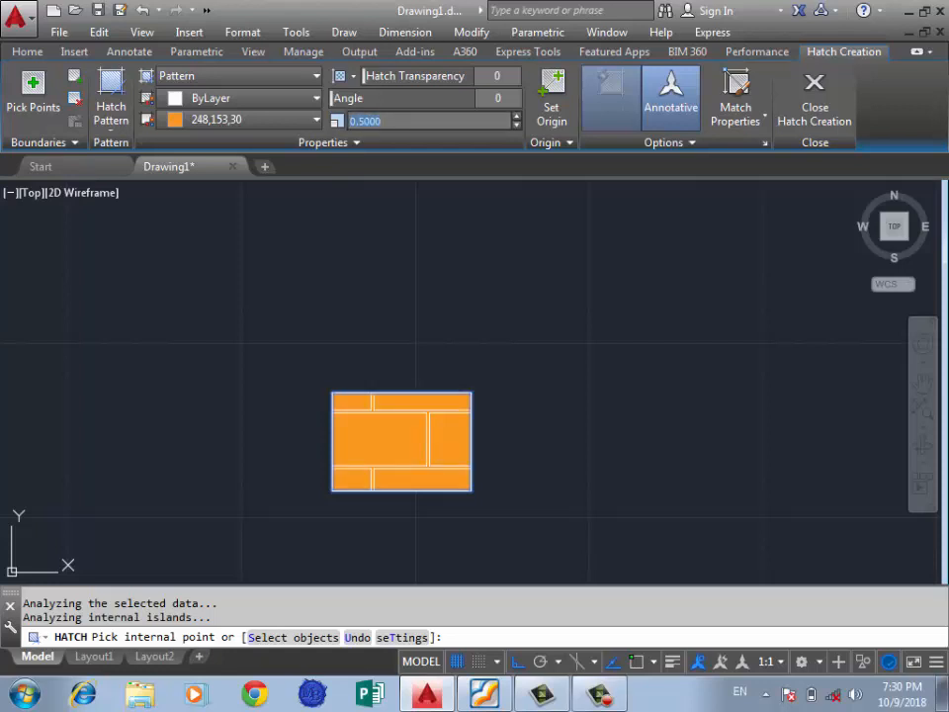
text(0.1)
key(Return)
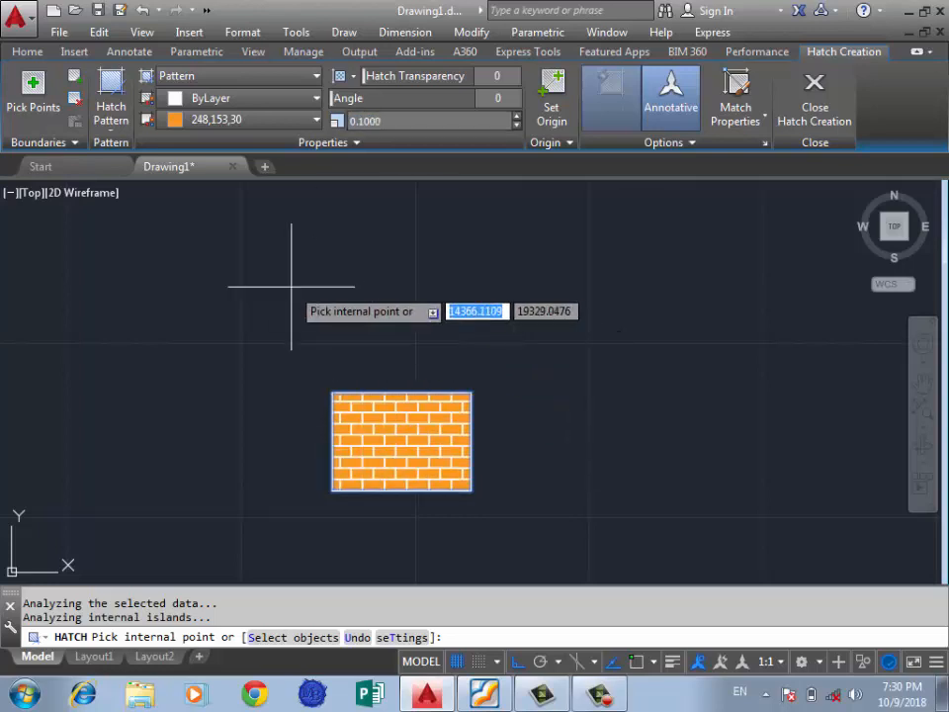
key(Return)
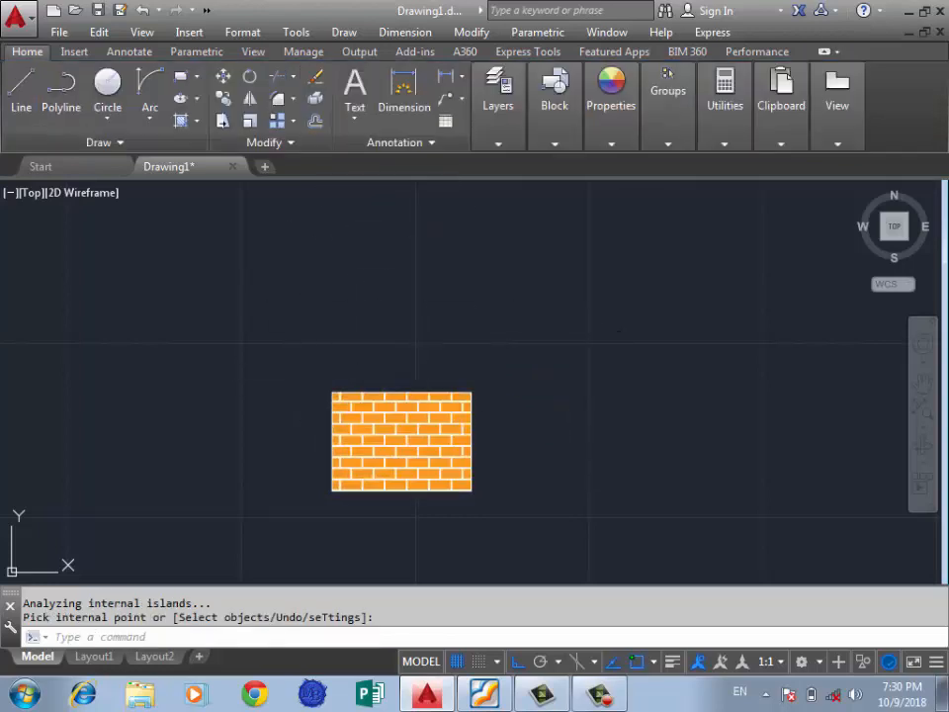
key(Return)
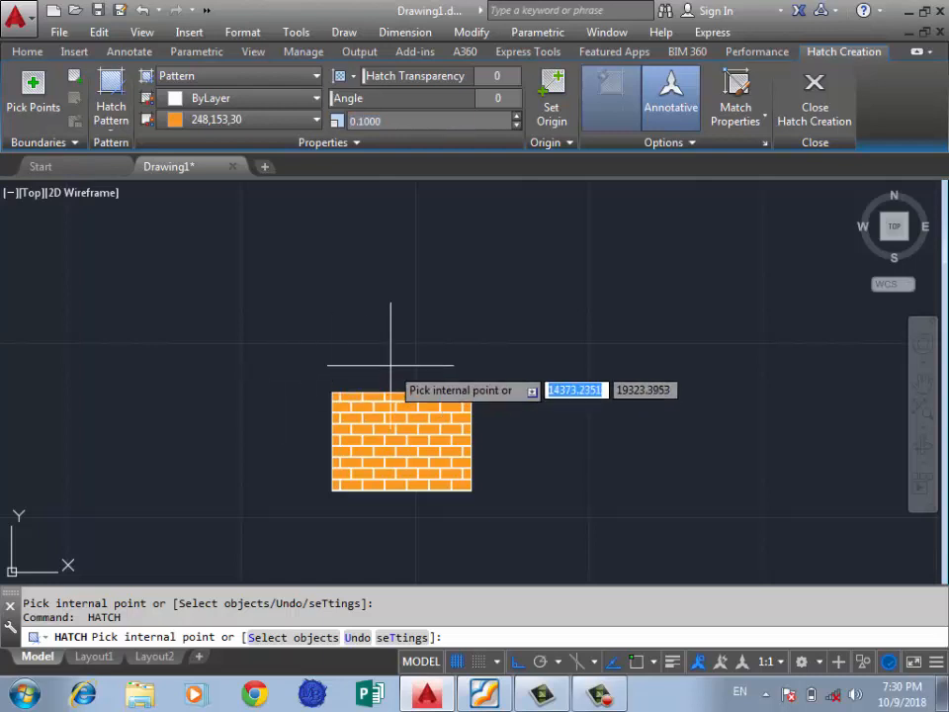
key(Return)
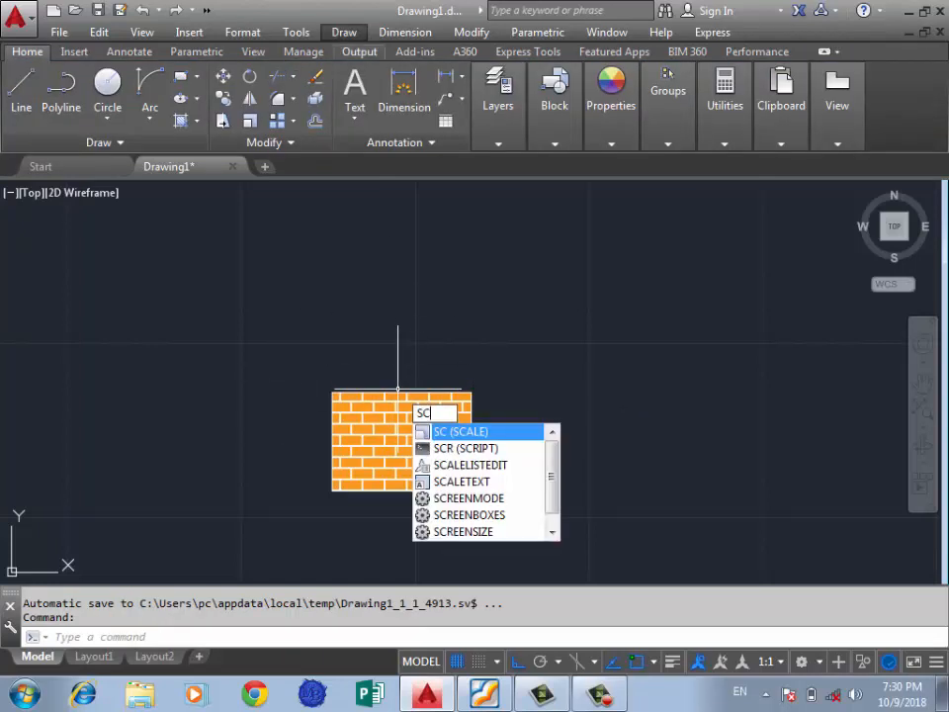
Scale only the hatched rectangle's boundary up freehand from its lower-left corner
key(Return)
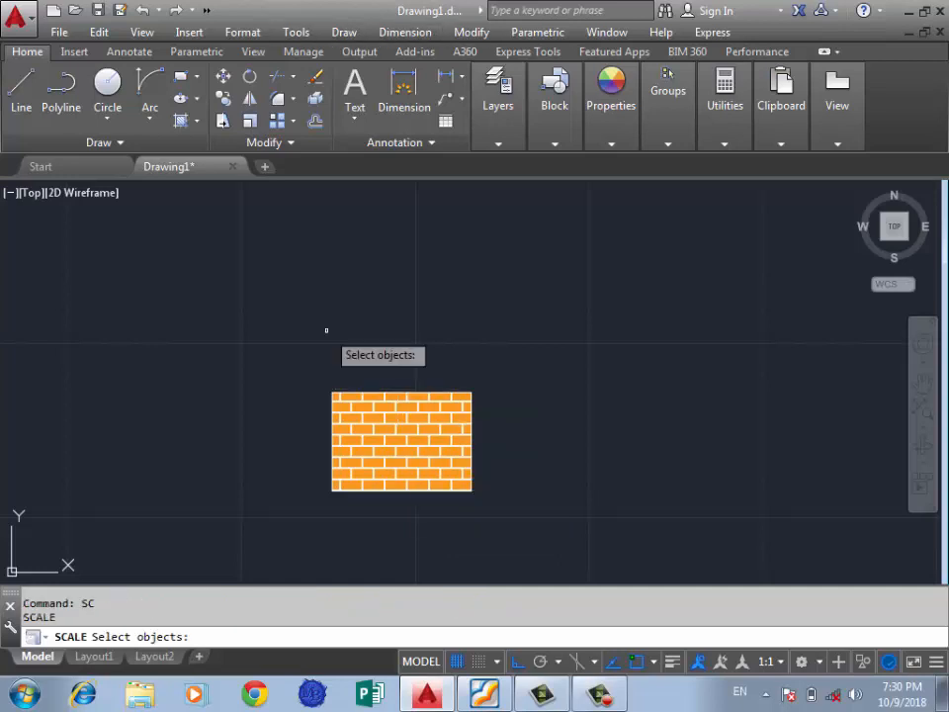
scroll(339, 493, up, 5)
scroll(339, 484, down, 2)
click(339, 474)
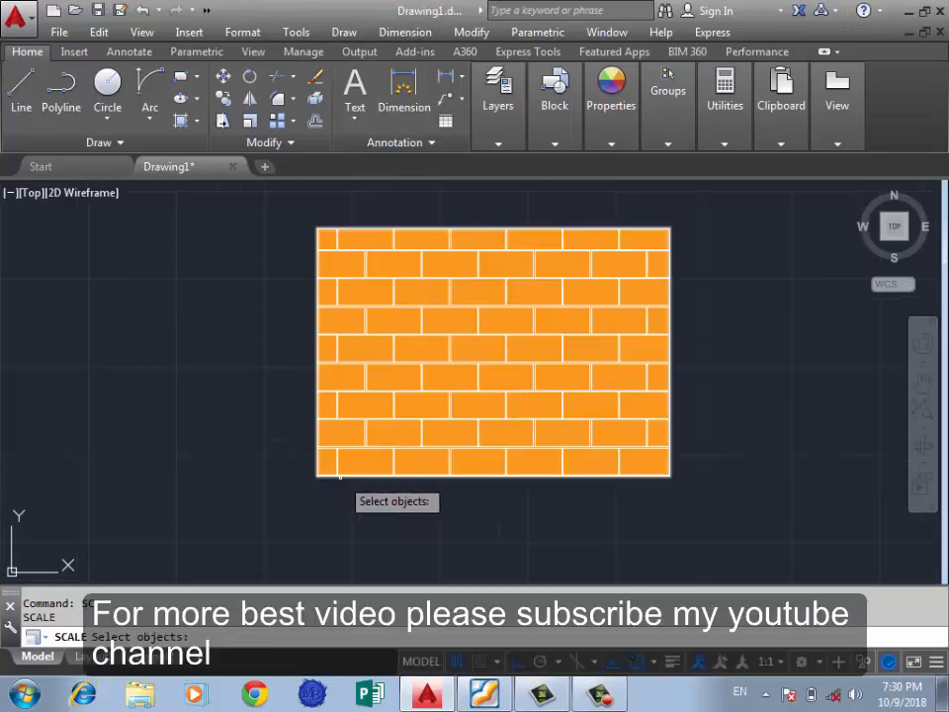
key(Return)
click(317, 475)
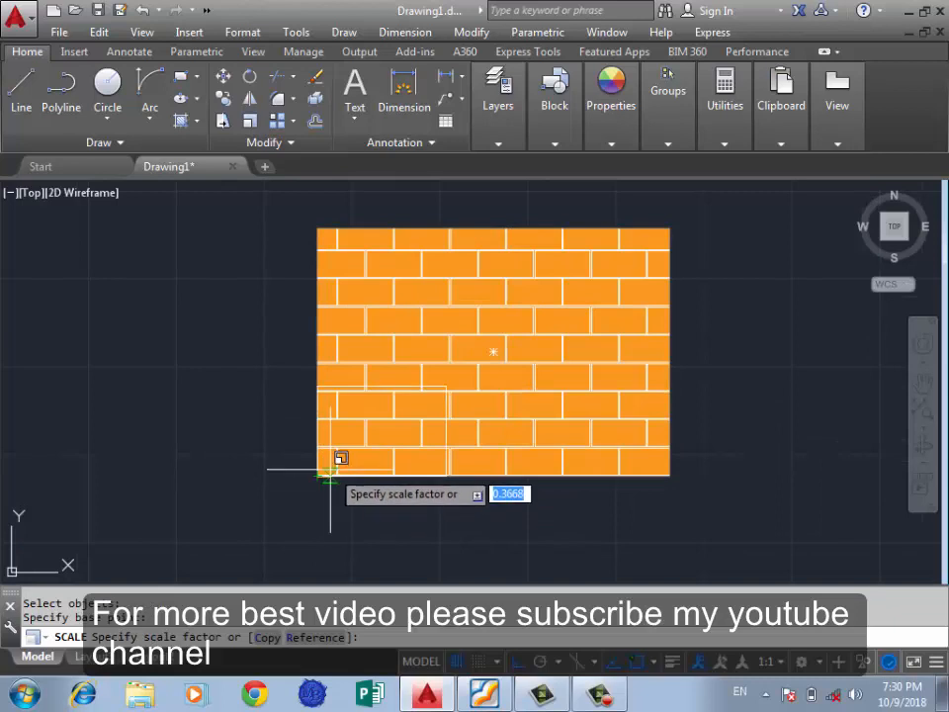
click(367, 401)
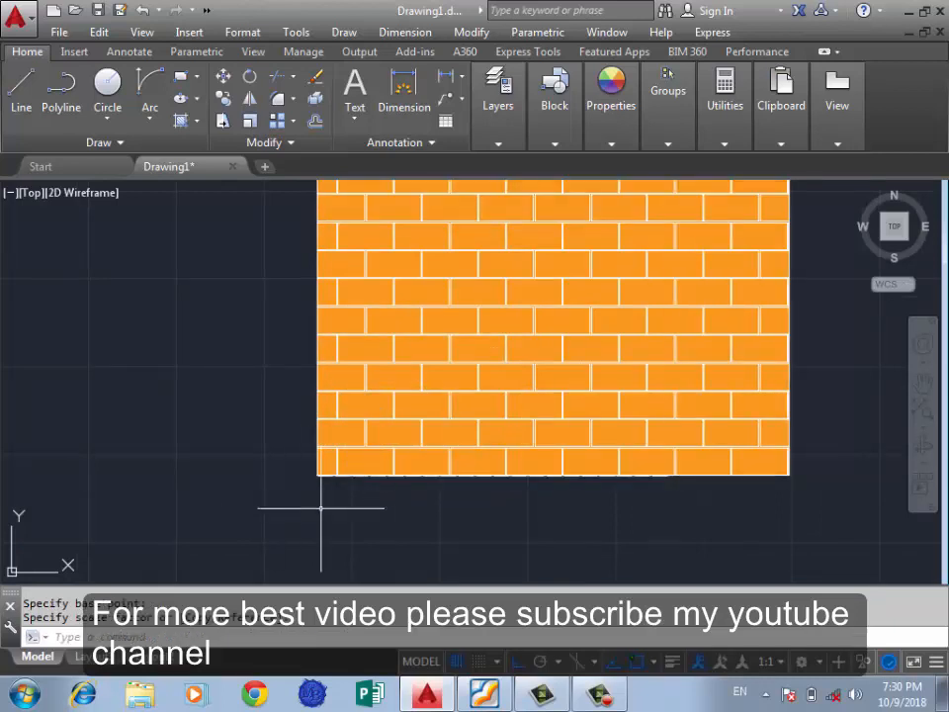
scroll(331, 506, down, 4)
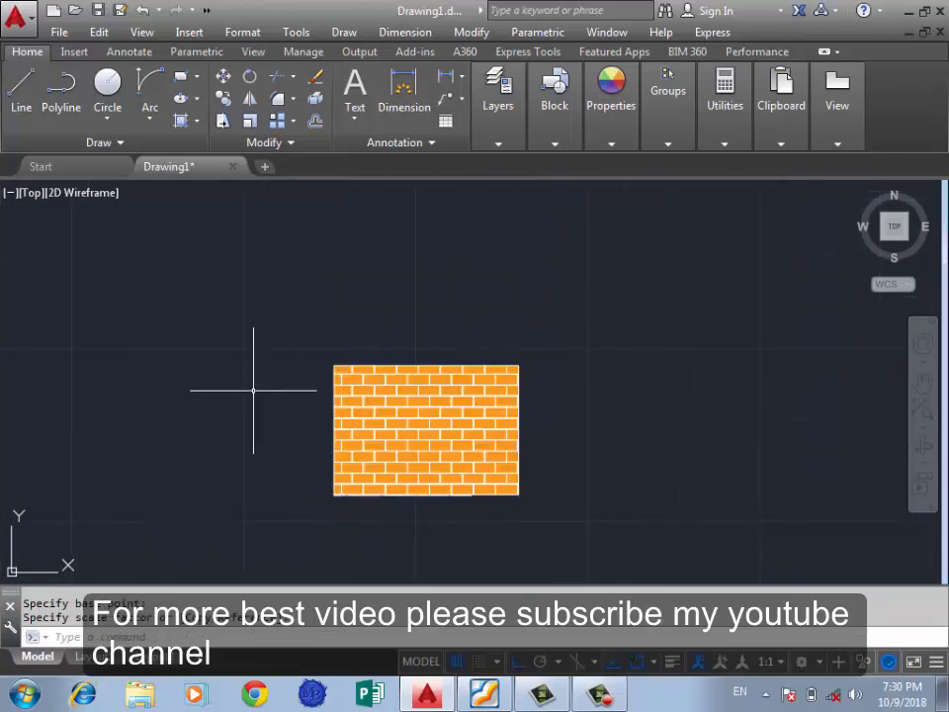
scroll(336, 500, up, 4)
scroll(299, 500, down, 6)
key(Return)
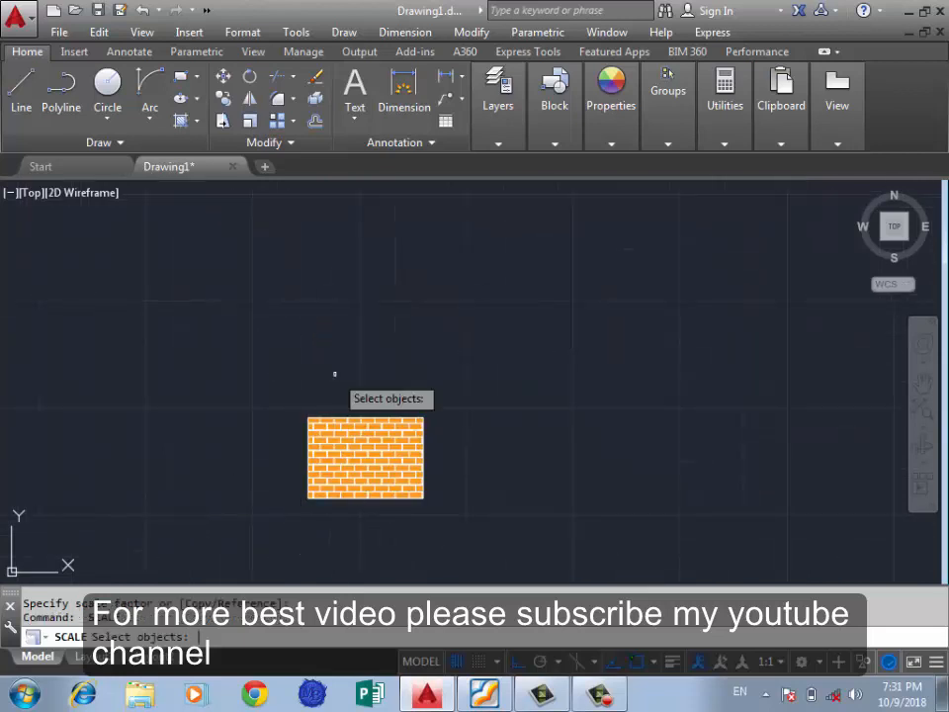
key(Escape)
Turn off the associative option of the brick hatch
scroll(396, 478, up, 2)
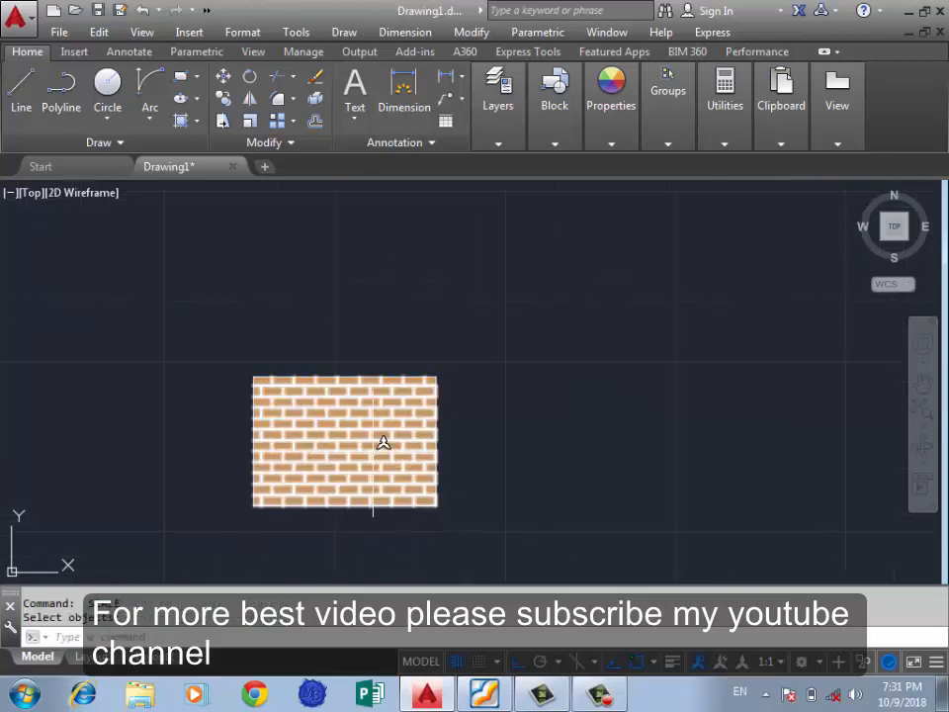
click(384, 443)
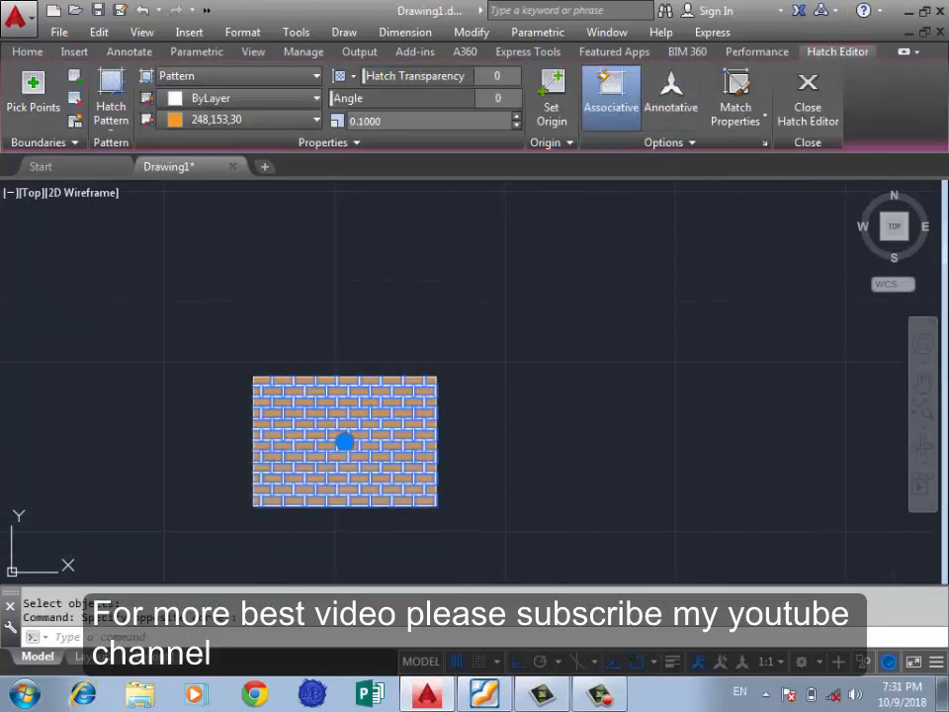
click(608, 97)
key(Escape)
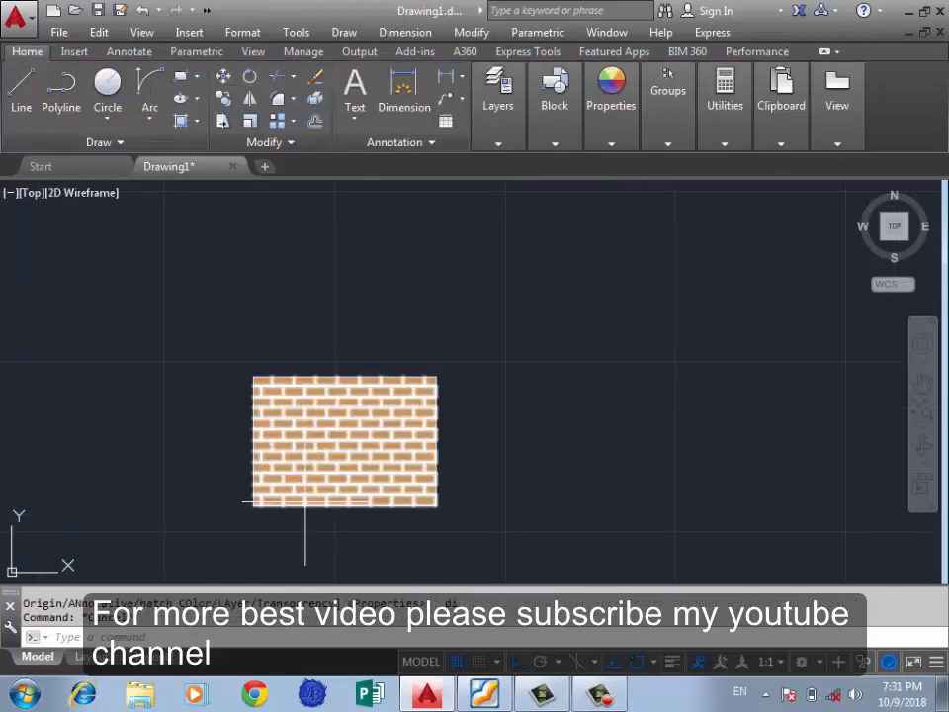
Enlarge the rectangle's boundary freehand from its lower-left corner with Scale, leaving the hatch unselected
click(289, 508)
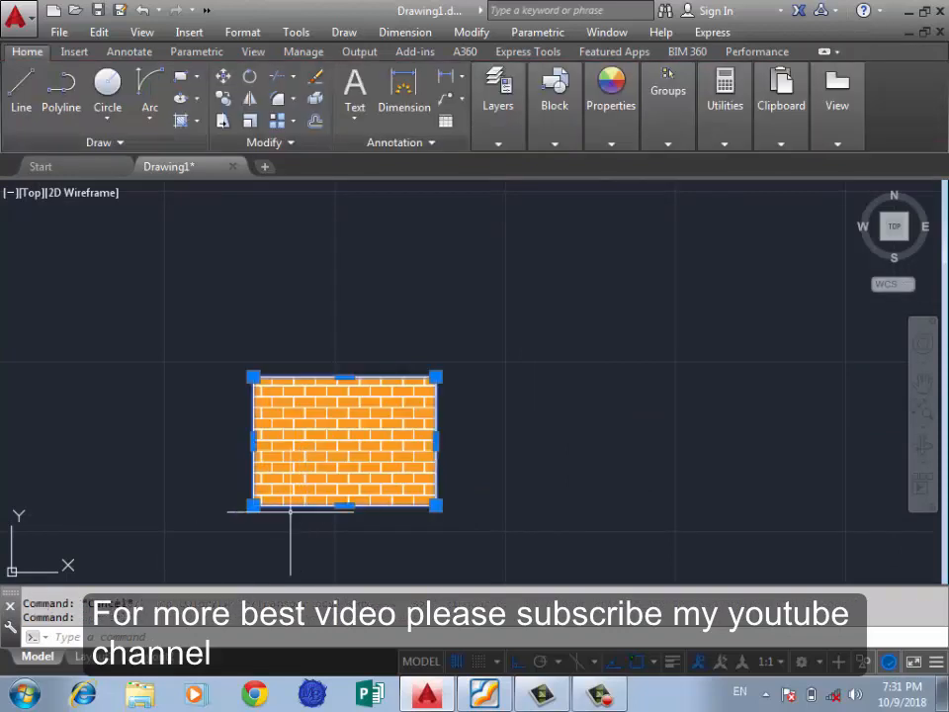
text(sc)
key(Return)
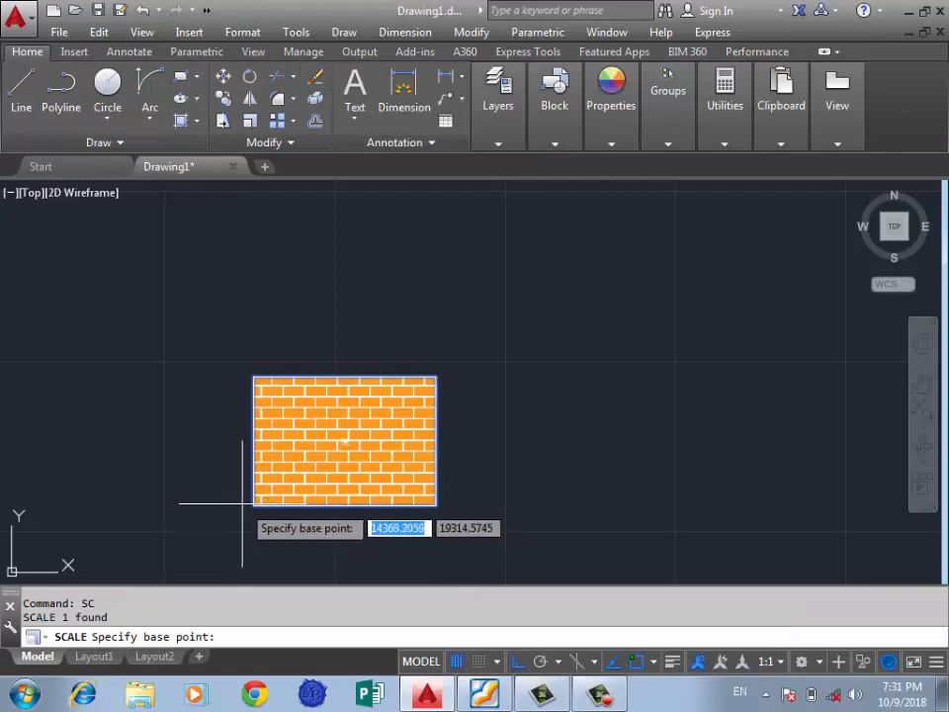
click(253, 505)
click(271, 489)
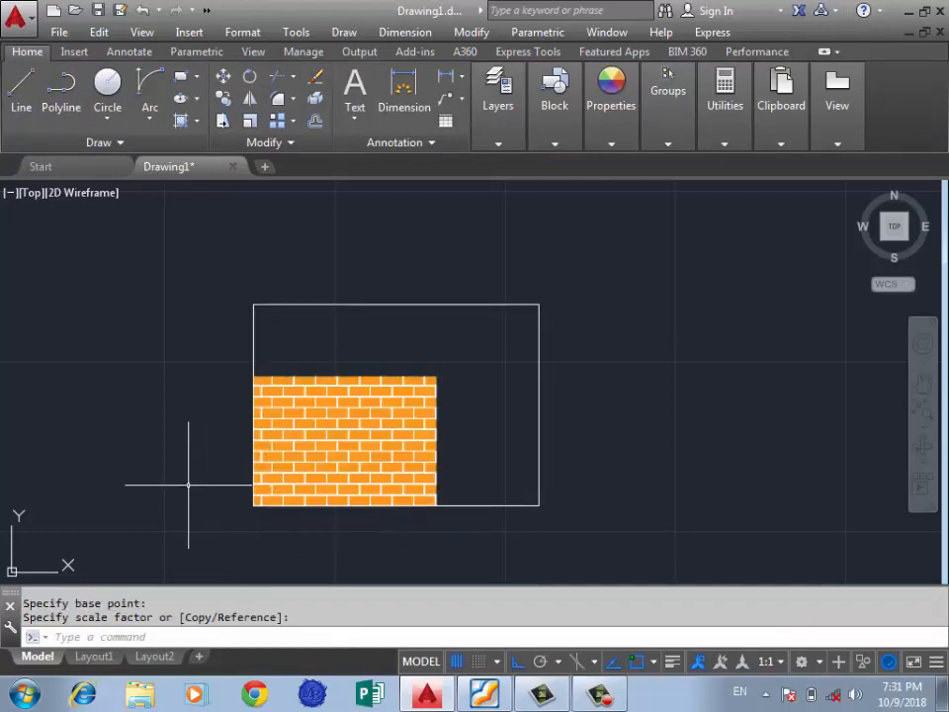
Undo the last boundary scaling and the change to the hatch's associativity
key(ctrl+z)
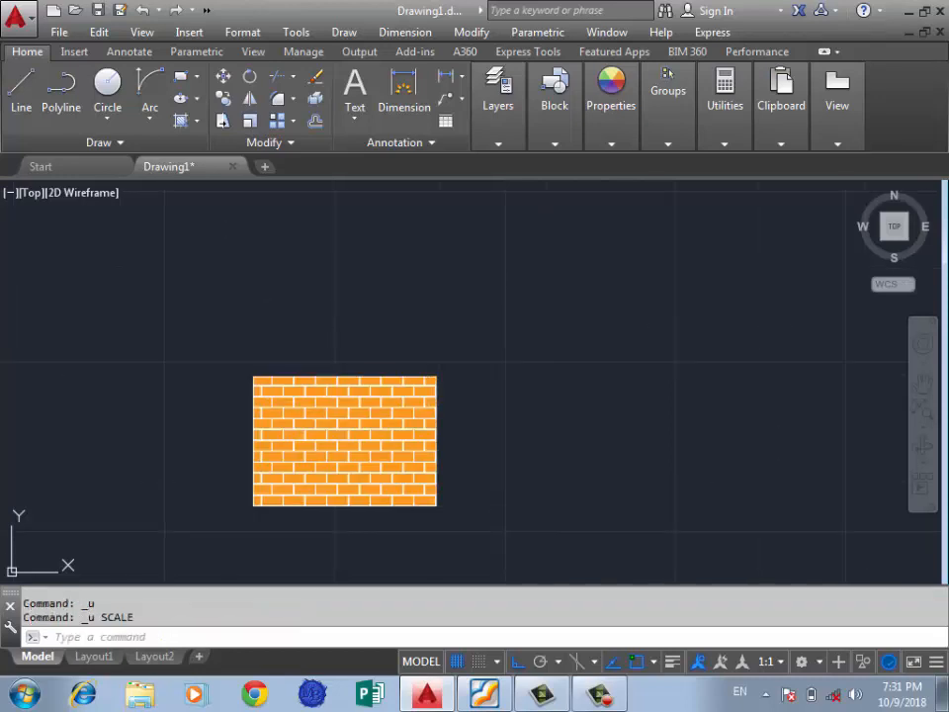
key(ctrl+z)
key(ctrl+z)
scroll(347, 396, up, 2)
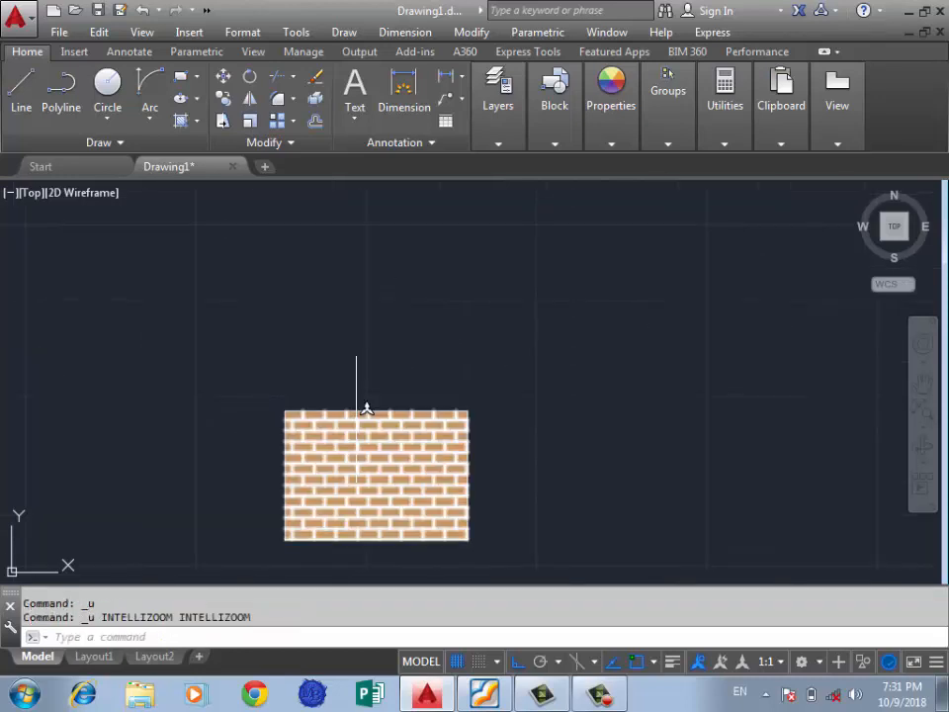
key(Escape)
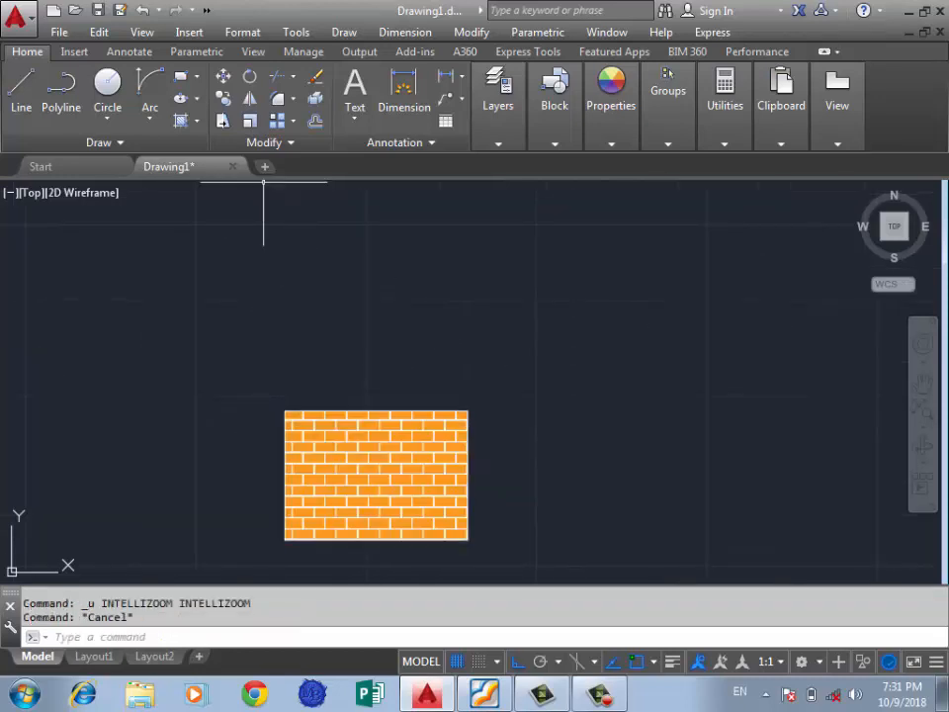
Draw a circle of about 4.6 radius above the brick-filled rectangle's right end, with a smaller concentric circle inside it
click(107, 84)
click(494, 256)
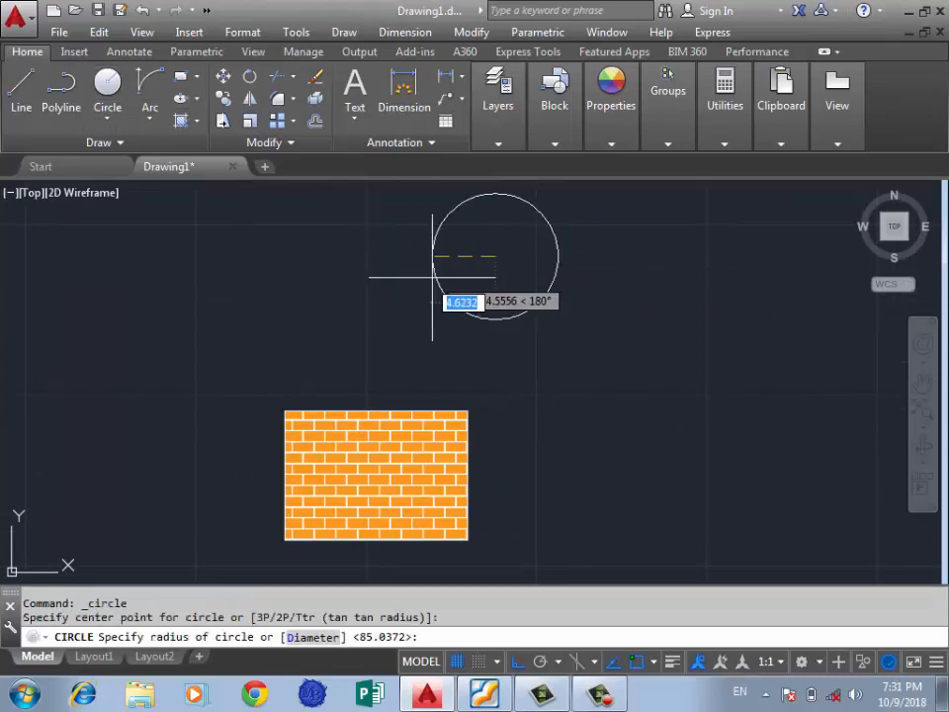
click(434, 276)
click(106, 84)
click(494, 256)
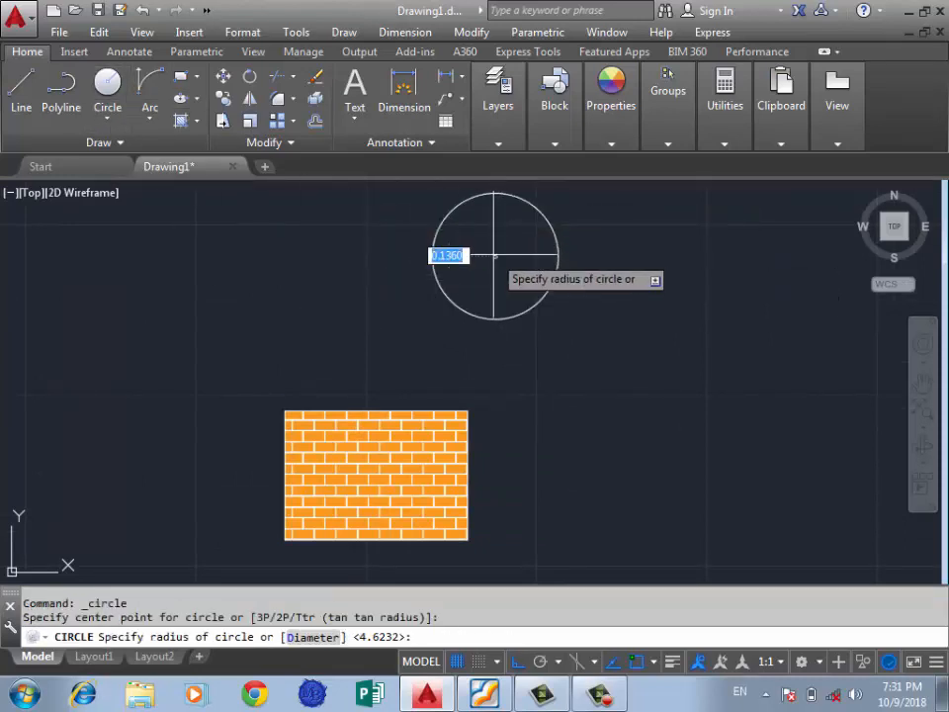
click(516, 256)
Draw a rectangle above and to the left of the brick-filled one, level with the concentric circles
click(180, 77)
click(306, 211)
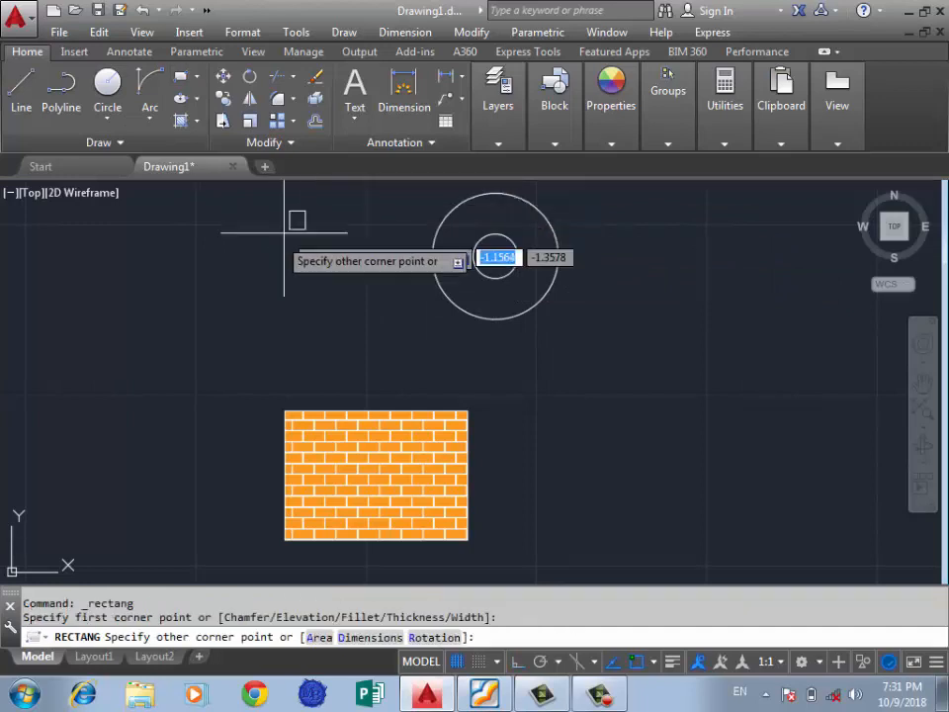
click(179, 296)
key(Return)
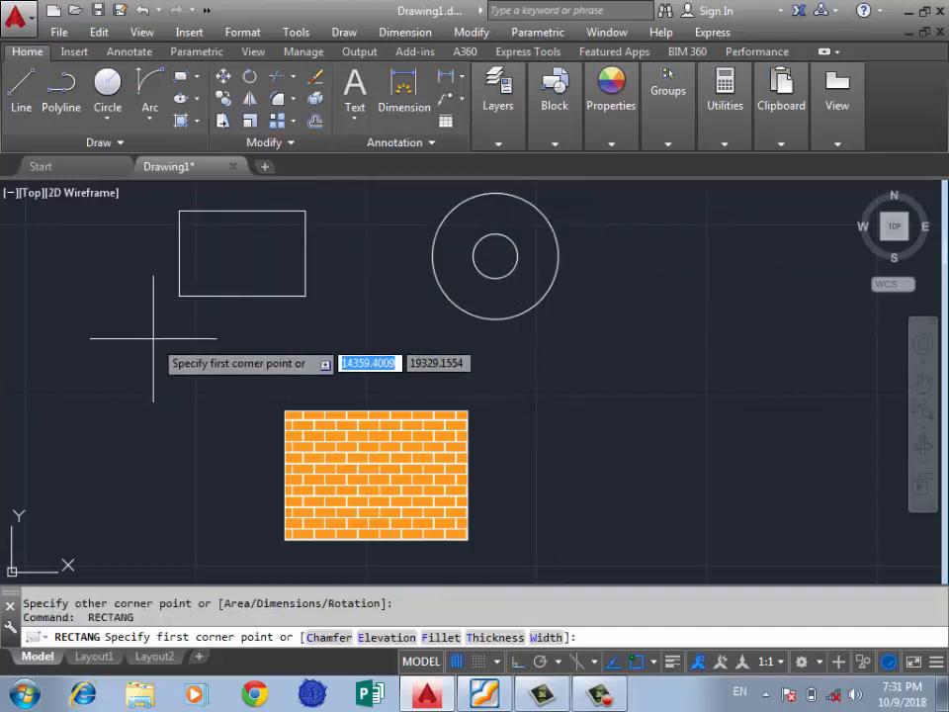
key(Escape)
text(h)
key(Return)
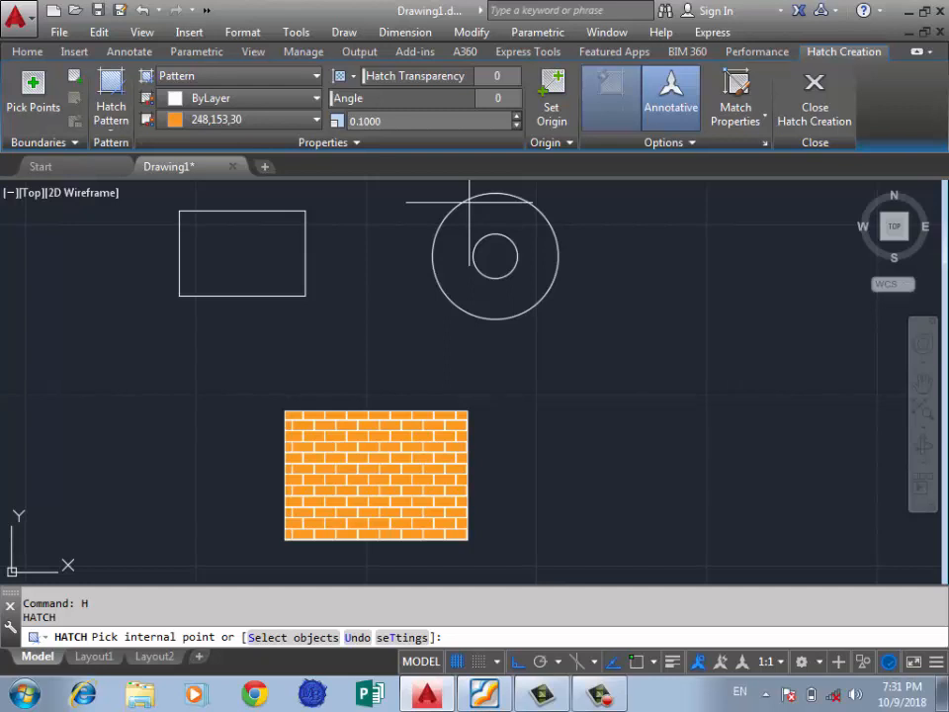
scroll(551, 393, down, 4)
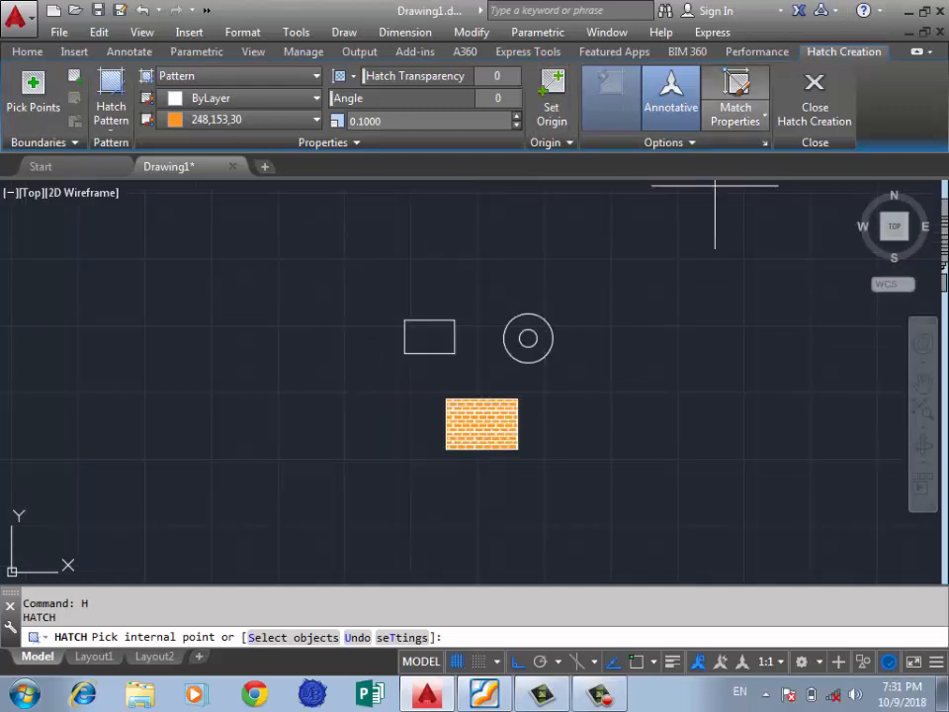
scroll(488, 423, up, 2)
scroll(513, 474, down, 2)
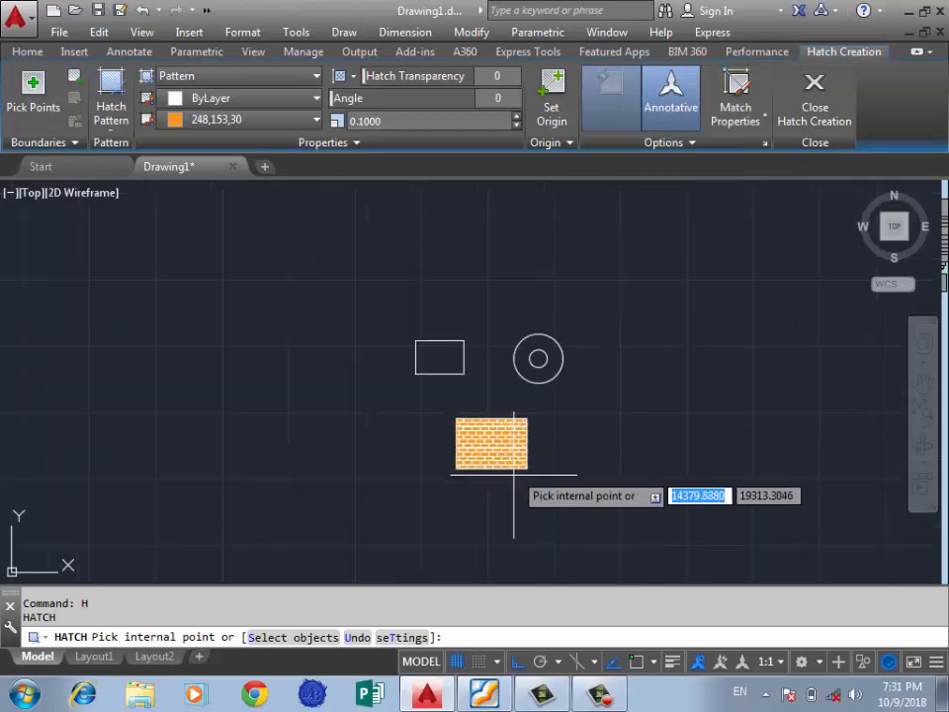
scroll(506, 380, up, 2)
scroll(609, 445, down, 2)
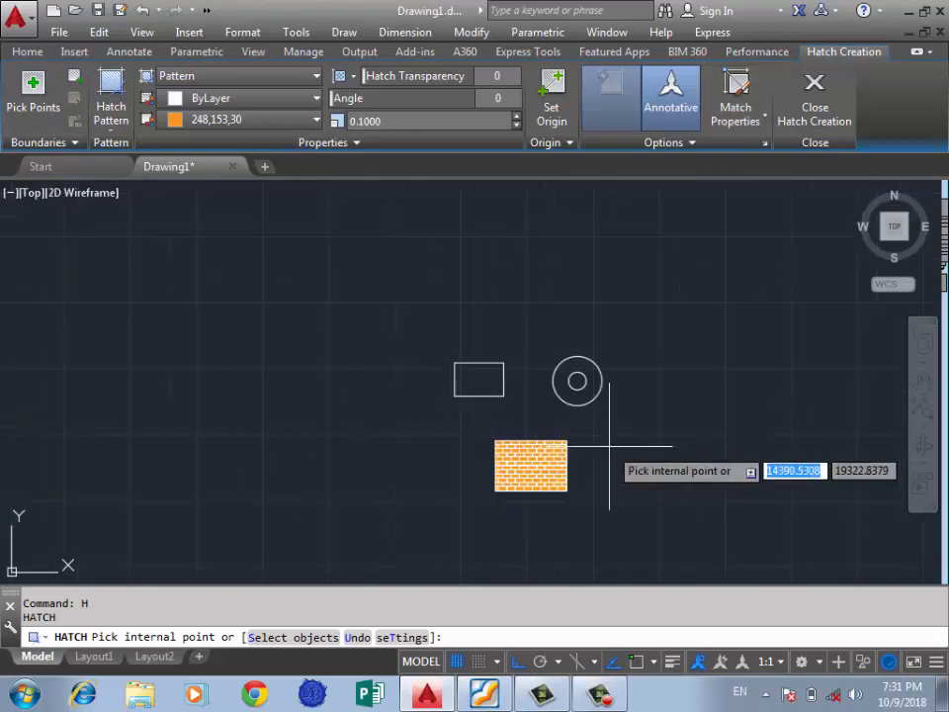
scroll(553, 447, down, 2)
scroll(475, 455, up, 2)
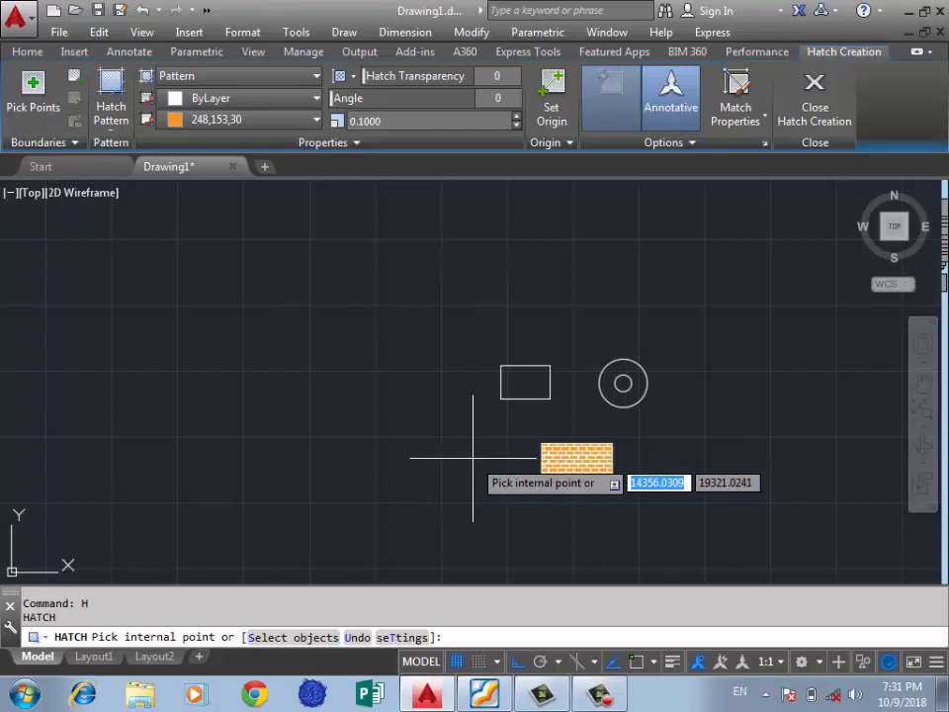
scroll(667, 493, up, 3)
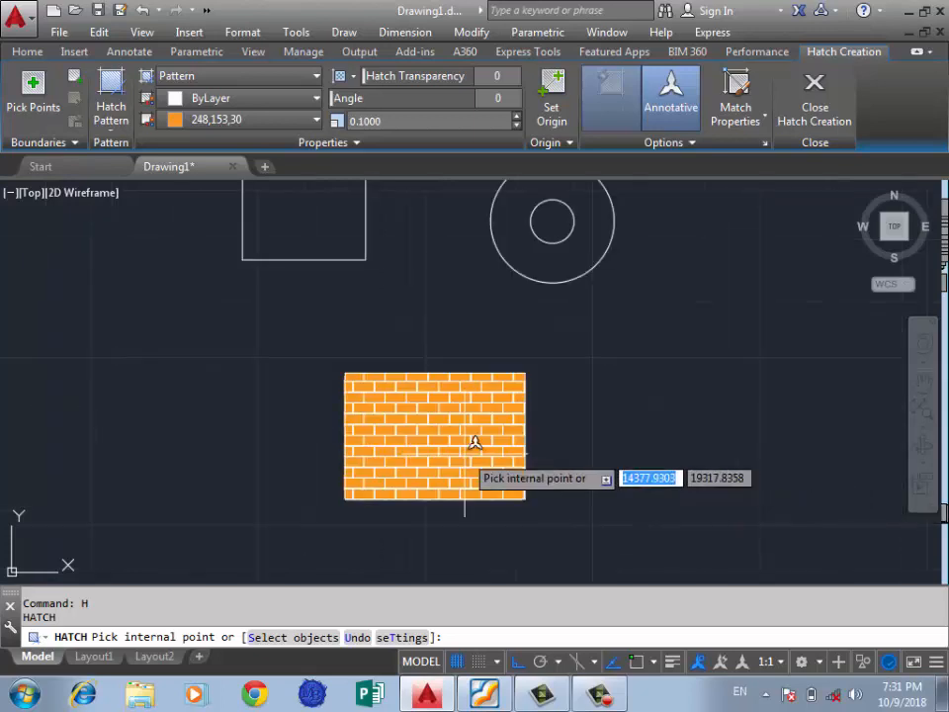
scroll(475, 443, down, 3)
click(492, 489)
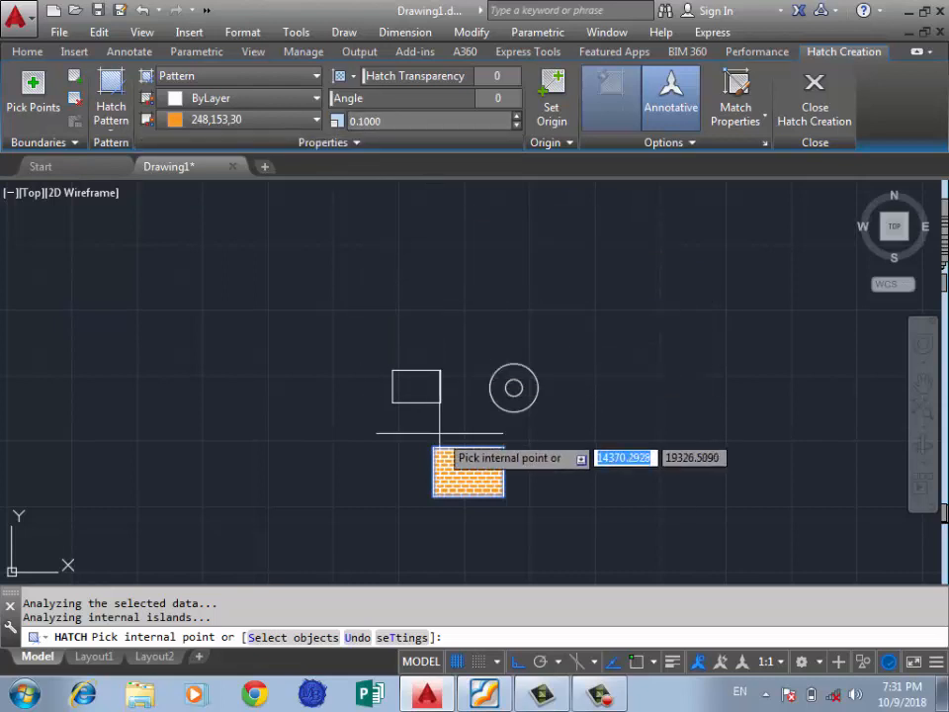
key(Escape)
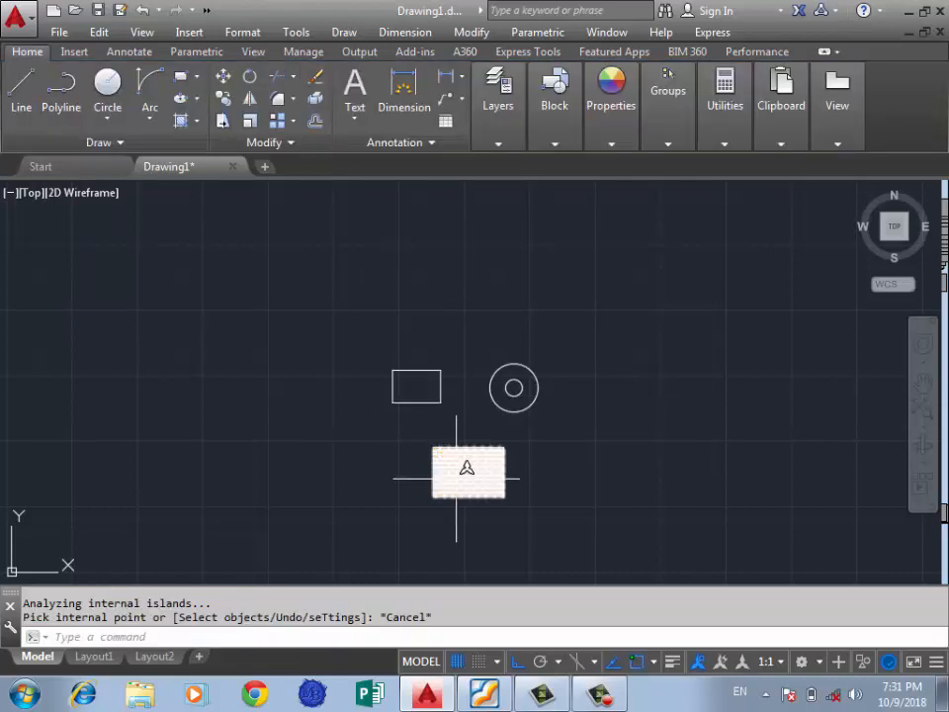
click(456, 462)
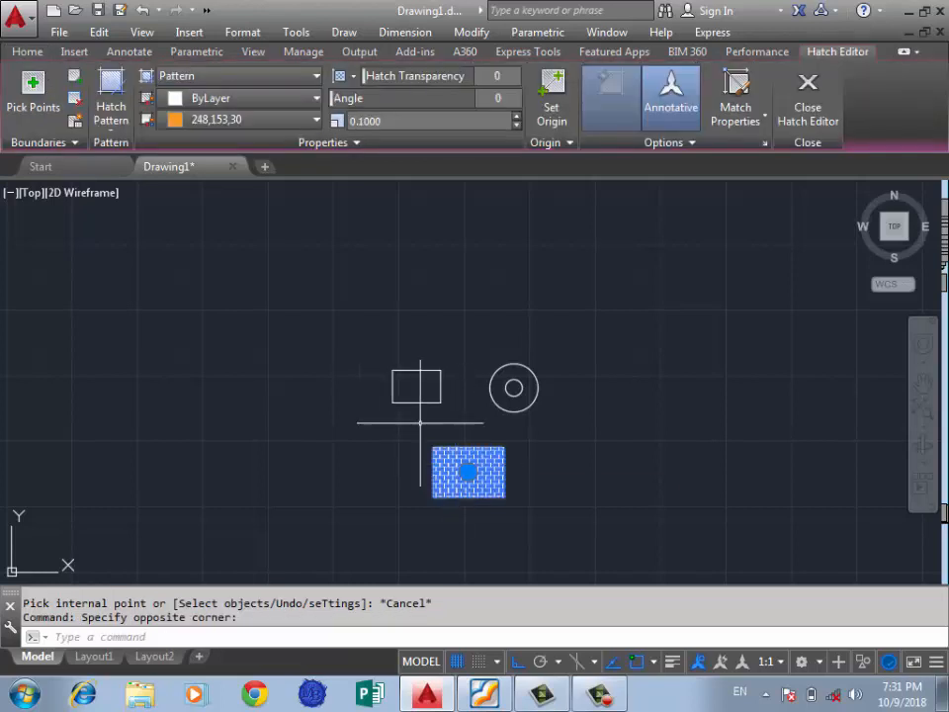
key(Escape)
Hatch the small empty rectangle and the ring between the concentric circles, matching the brick-filled rectangle's properties with its source hatch origin
text(h)
key(Return)
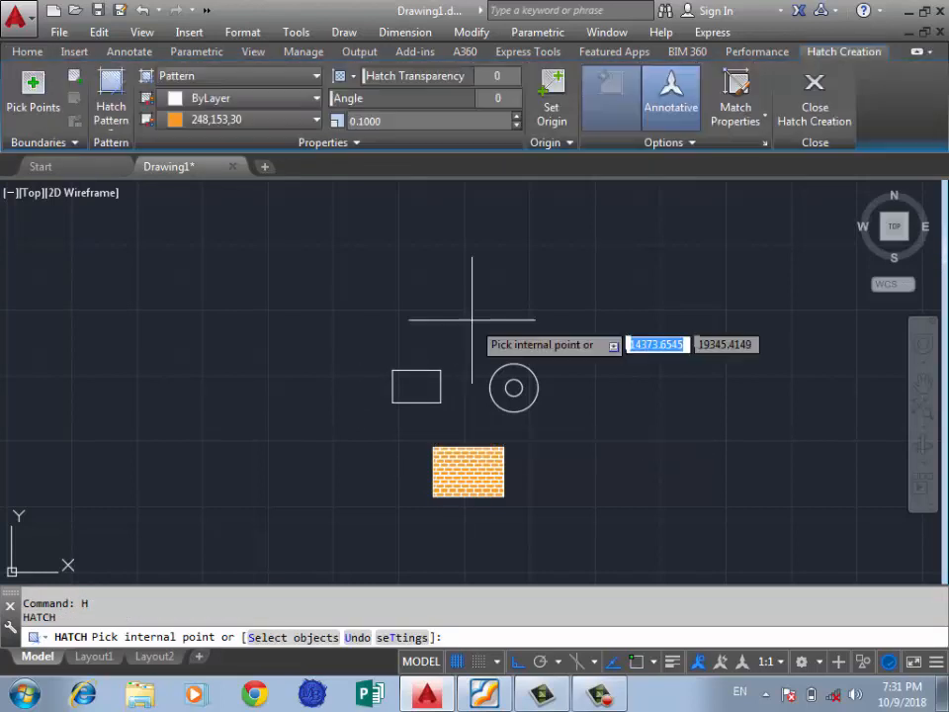
click(735, 114)
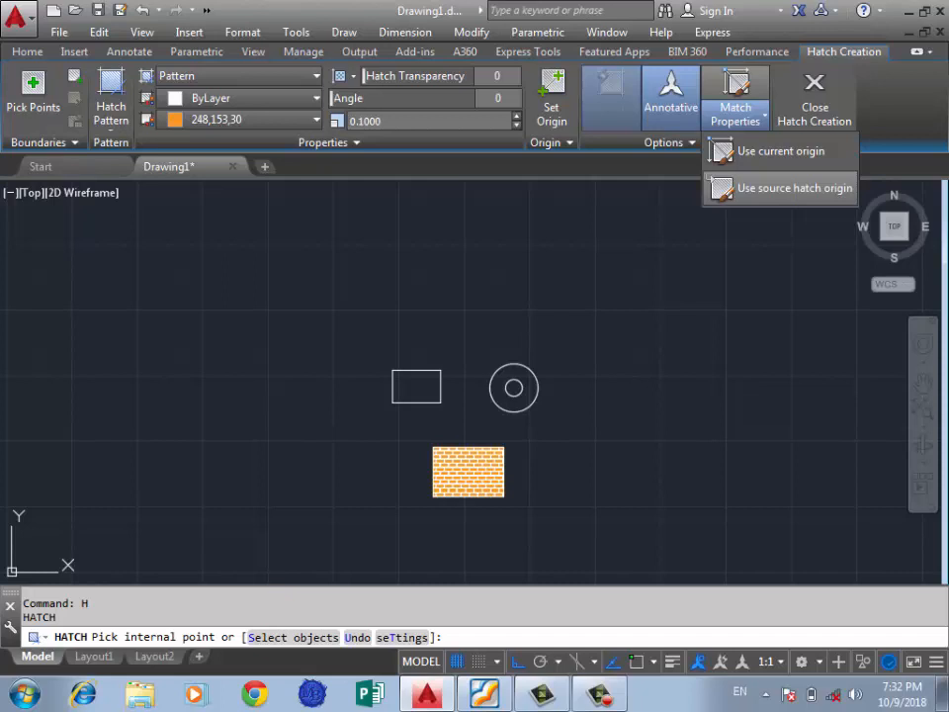
click(781, 188)
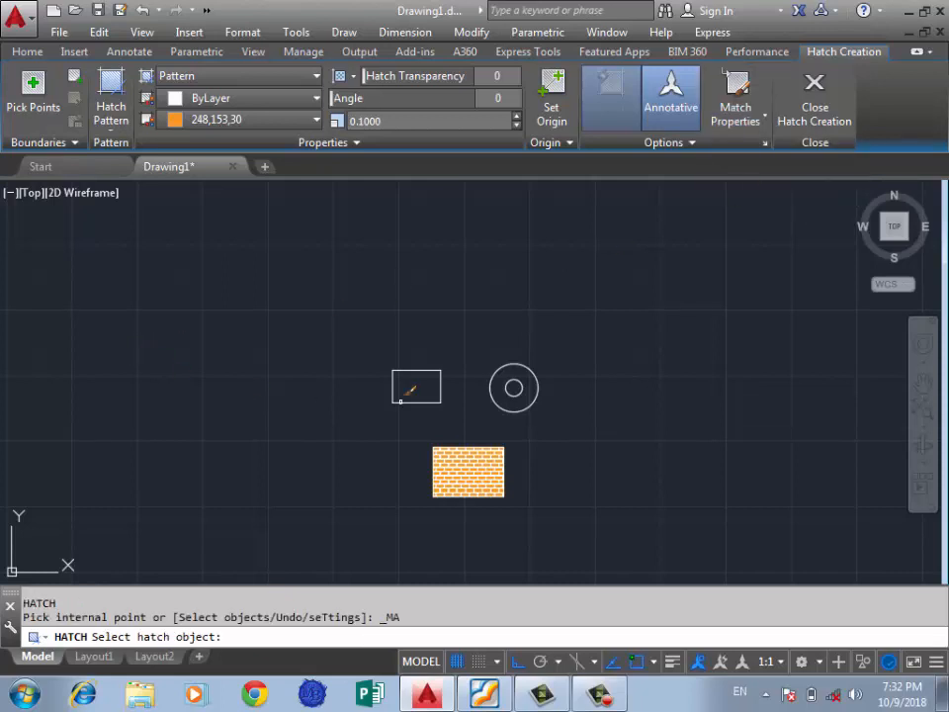
scroll(471, 463, up, 2)
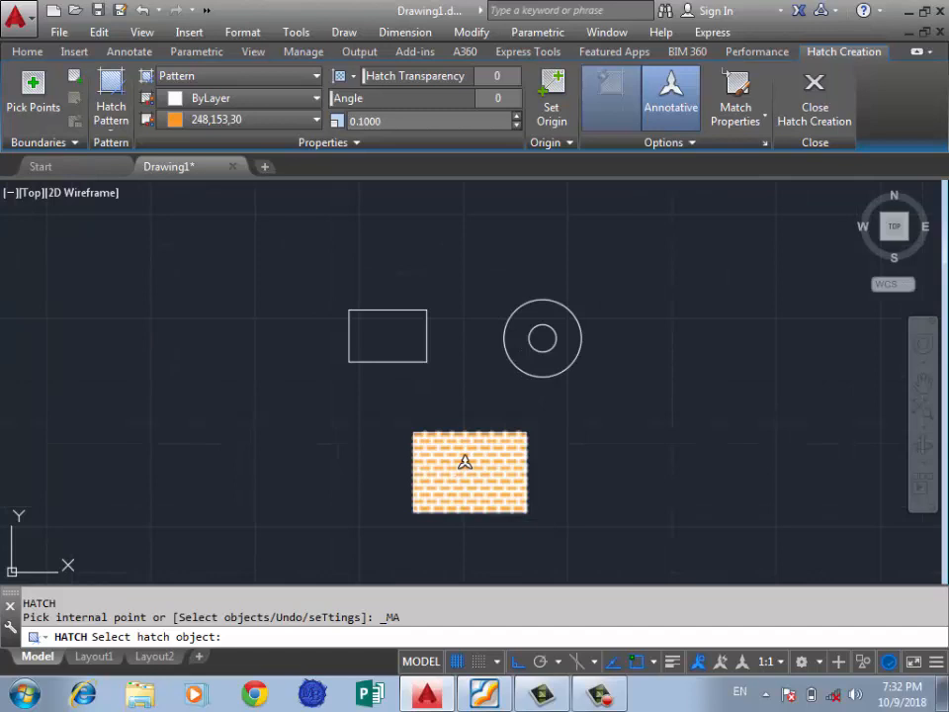
click(464, 462)
click(388, 336)
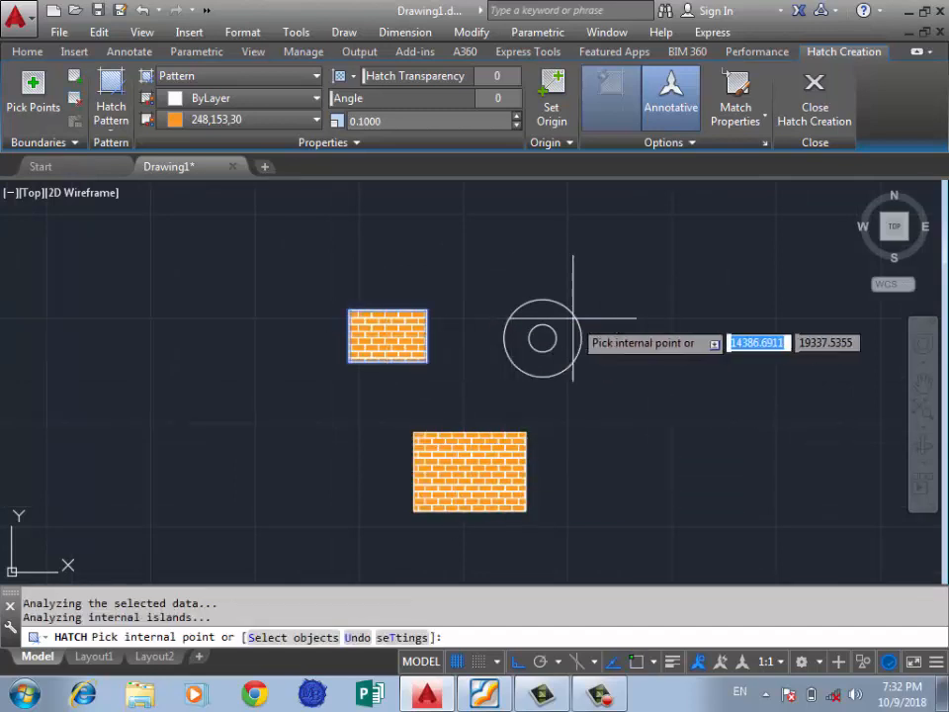
click(555, 318)
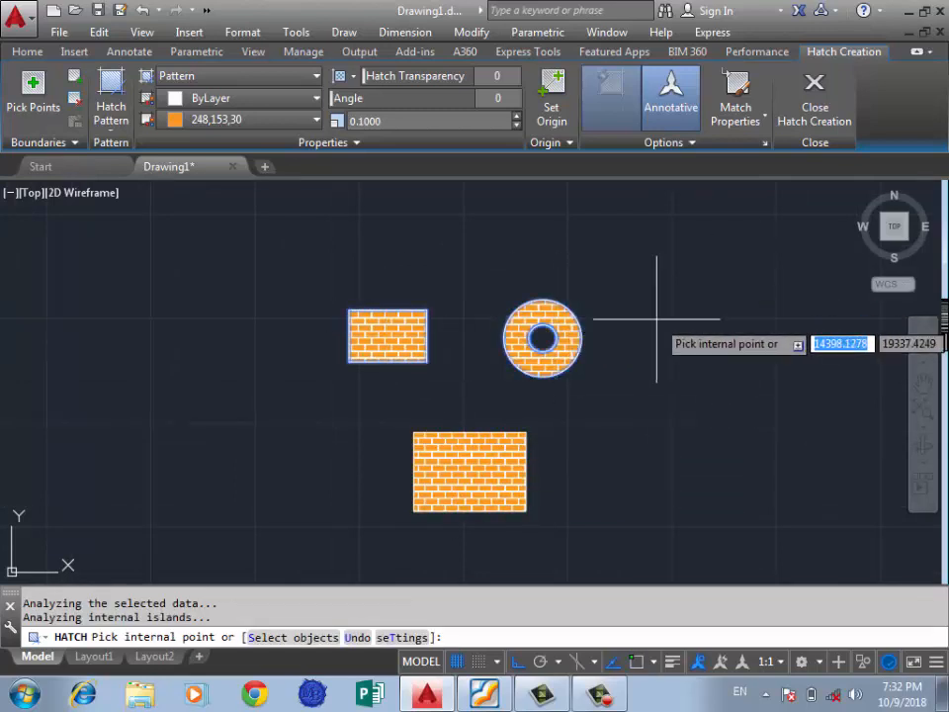
Undo the matched hatch in the small rectangle and the ring
key(ctrl+z)
key(ctrl+z)
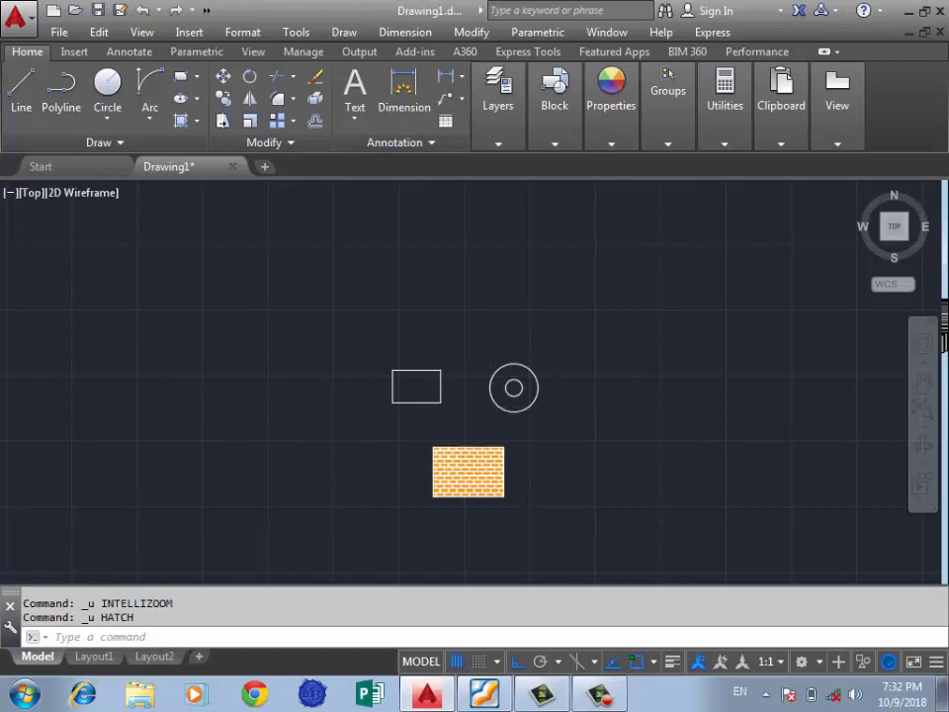
scroll(554, 402, down, 6)
scroll(554, 395, up, 4)
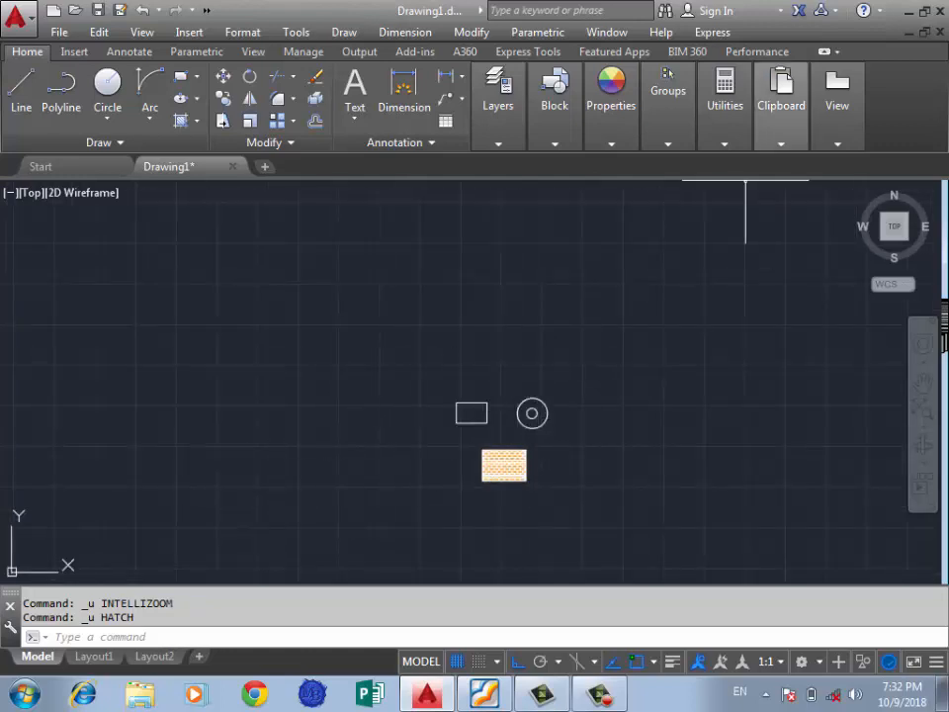
click(609, 271)
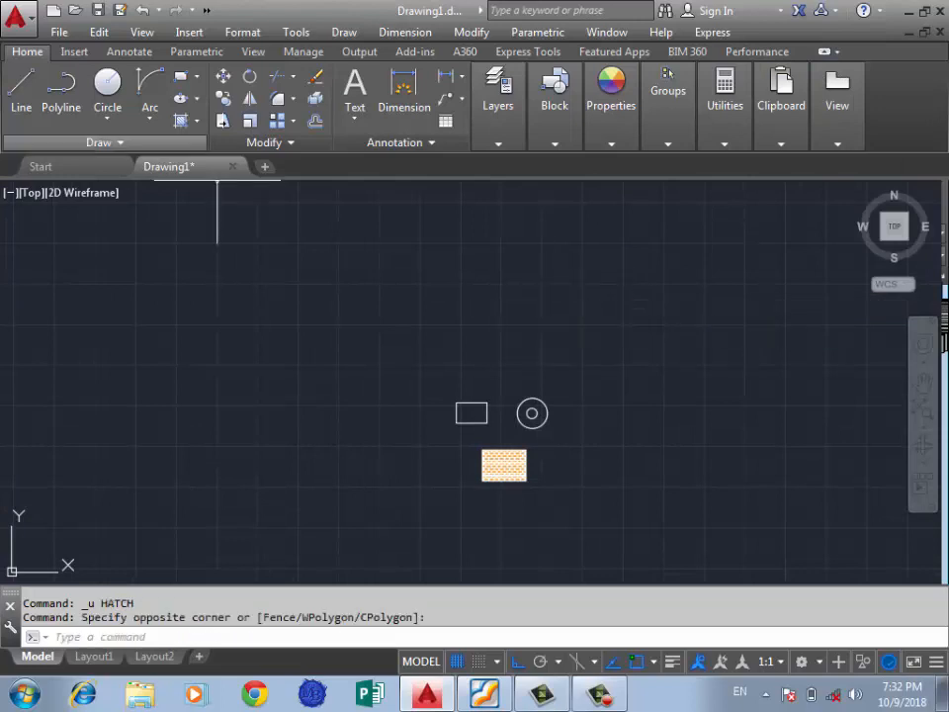
Draw a large circle of about 29.9 radius above and to the left of the small rectangle
click(107, 85)
click(282, 297)
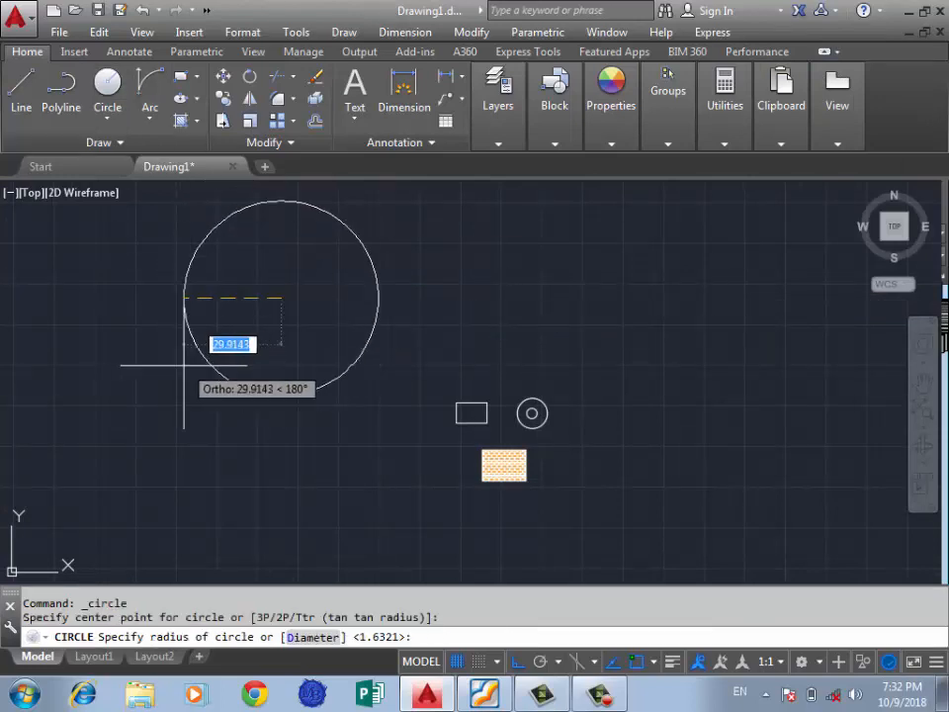
click(184, 365)
scroll(362, 339, down, 3)
scroll(338, 338, up, 5)
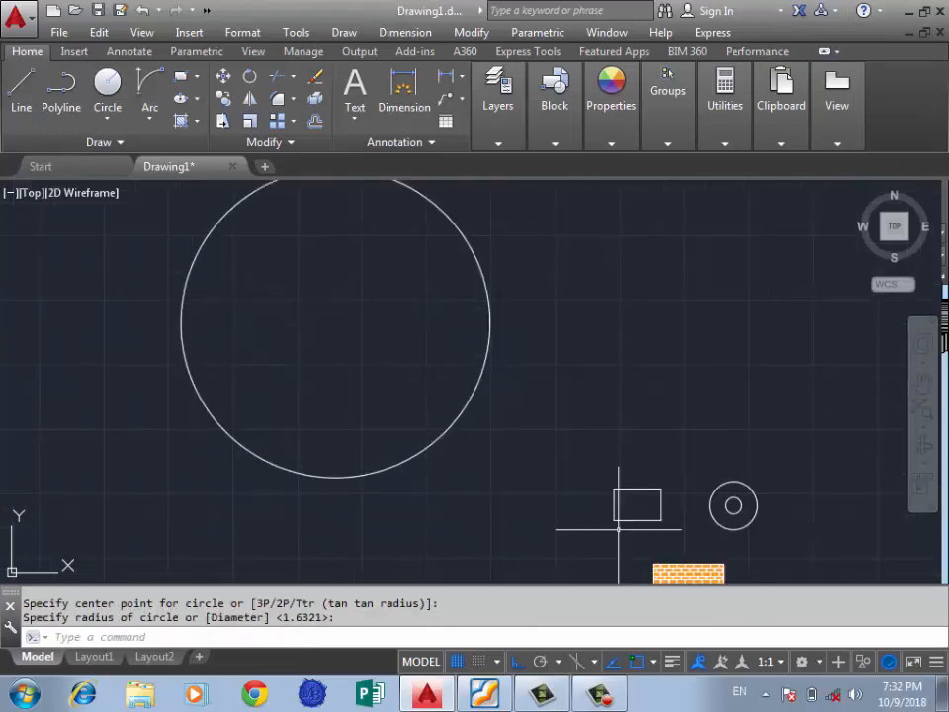
scroll(346, 381, down, 4)
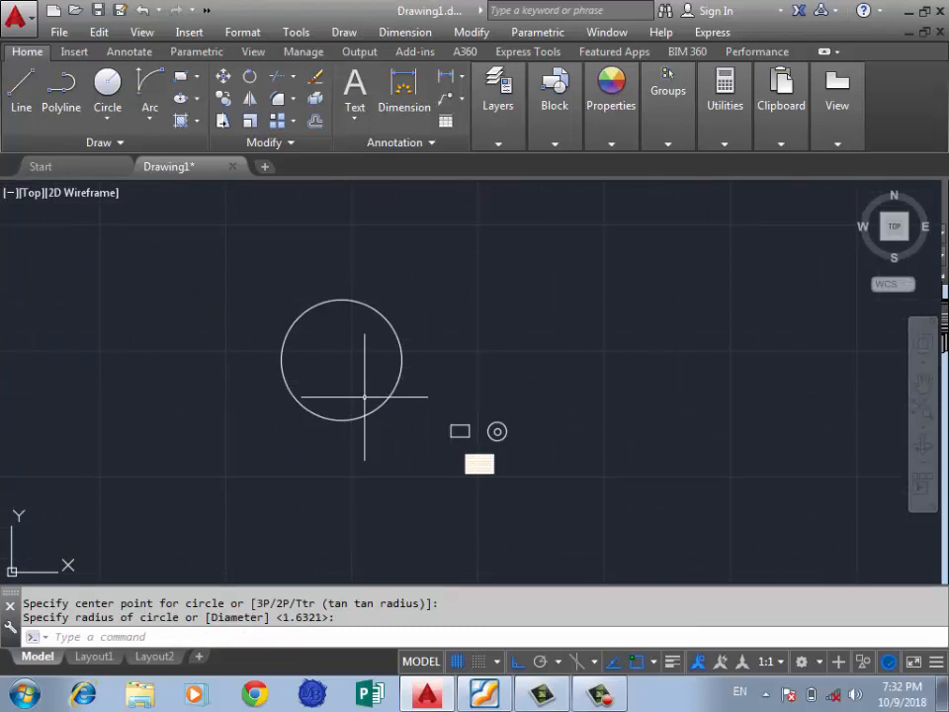
Hatch the large circle by matching the properties of the brick-filled rectangle's hatch, using the current origin
text(H)
key(Return)
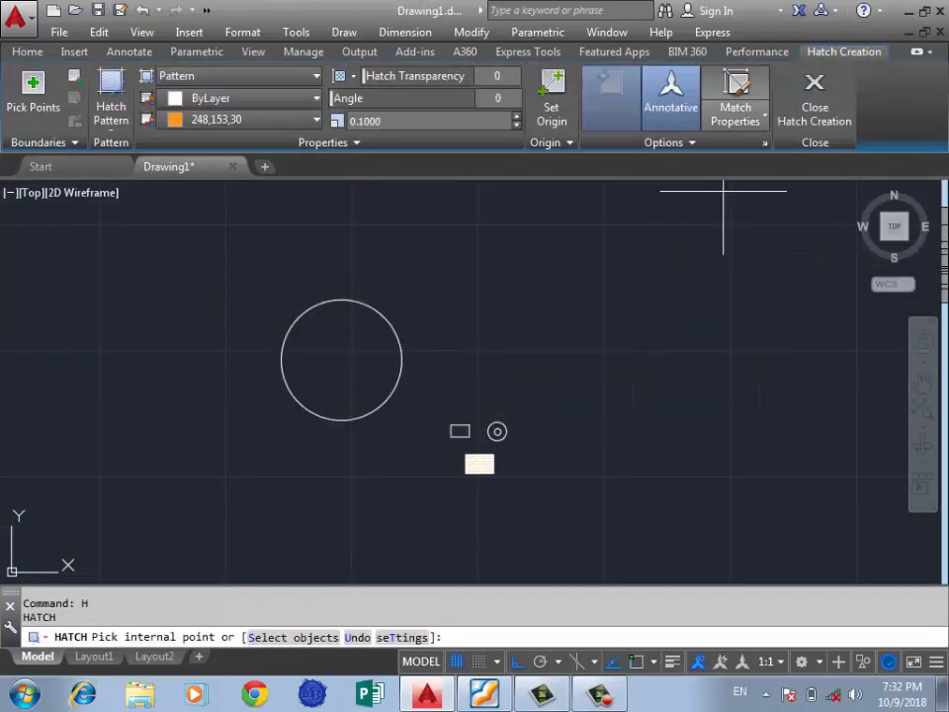
click(764, 114)
click(786, 150)
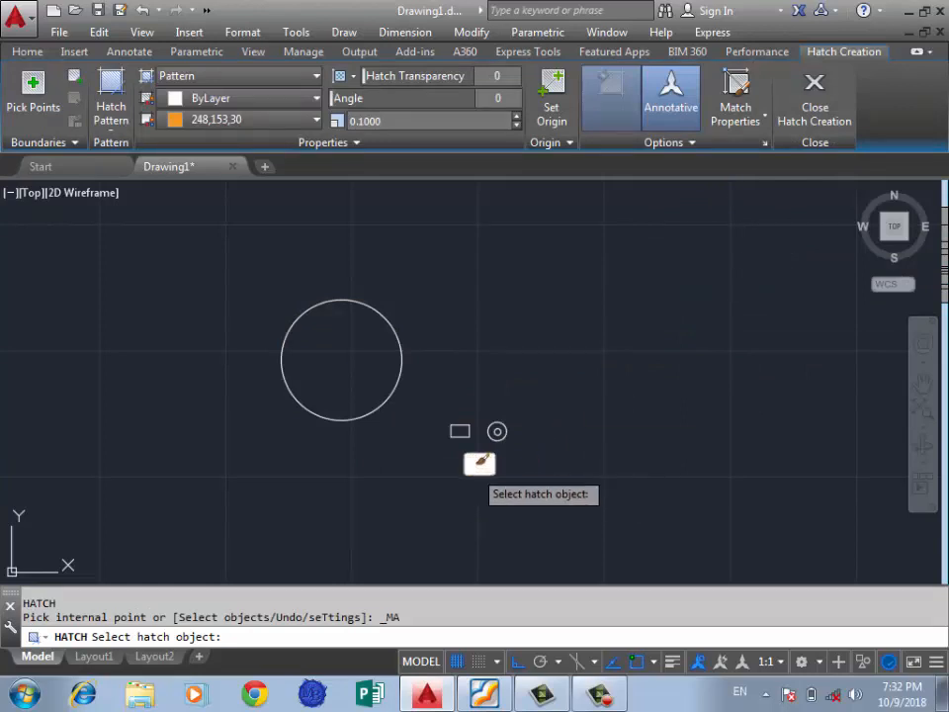
click(402, 323)
click(480, 462)
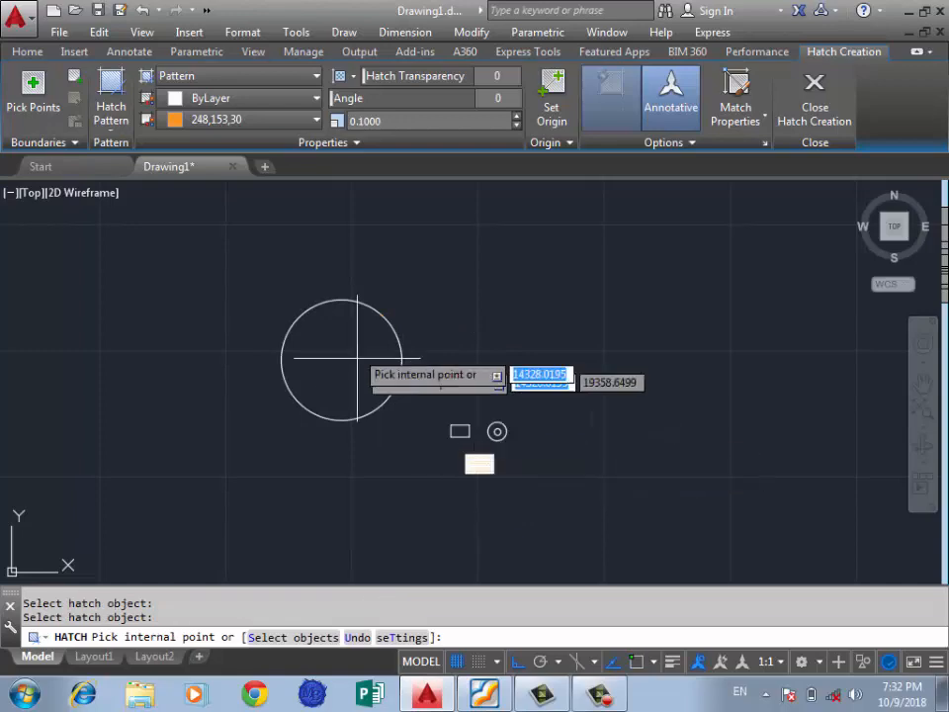
click(349, 350)
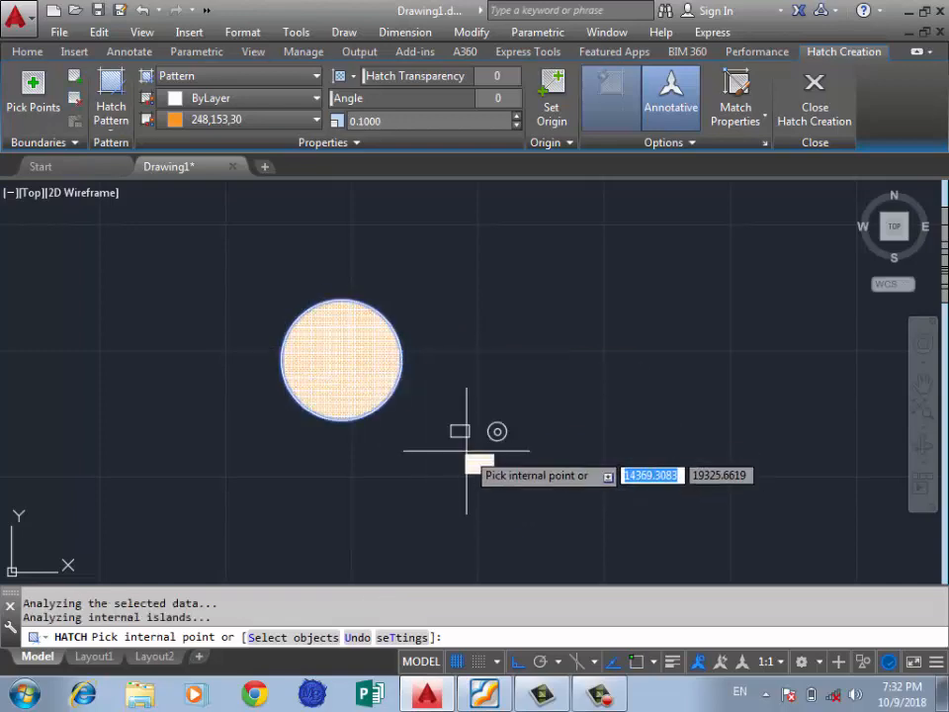
scroll(339, 362, up, 5)
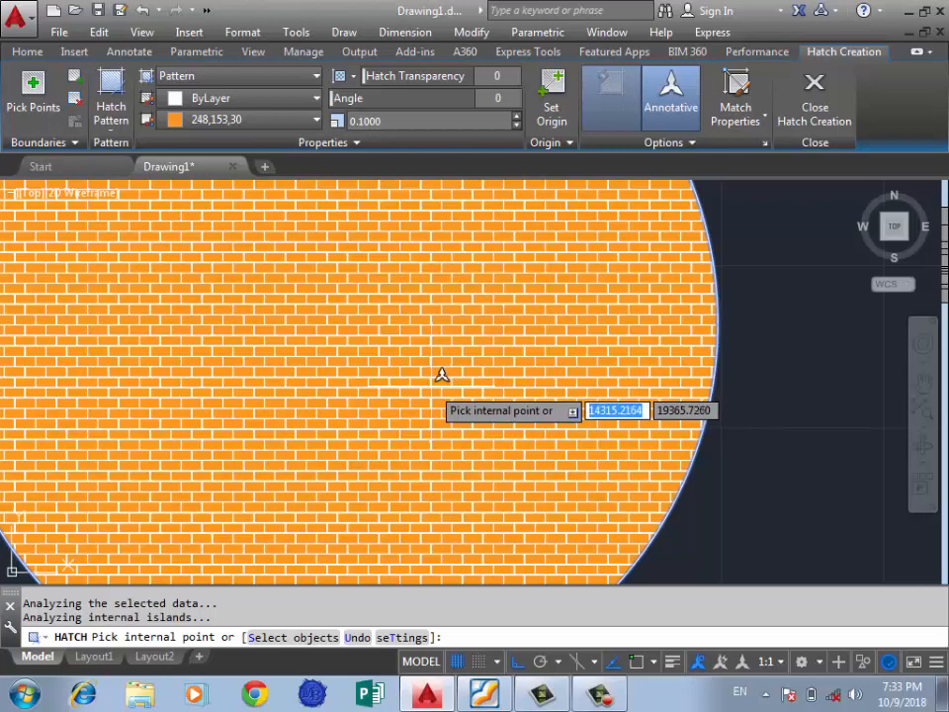
scroll(440, 372, down, 5)
key(Return)
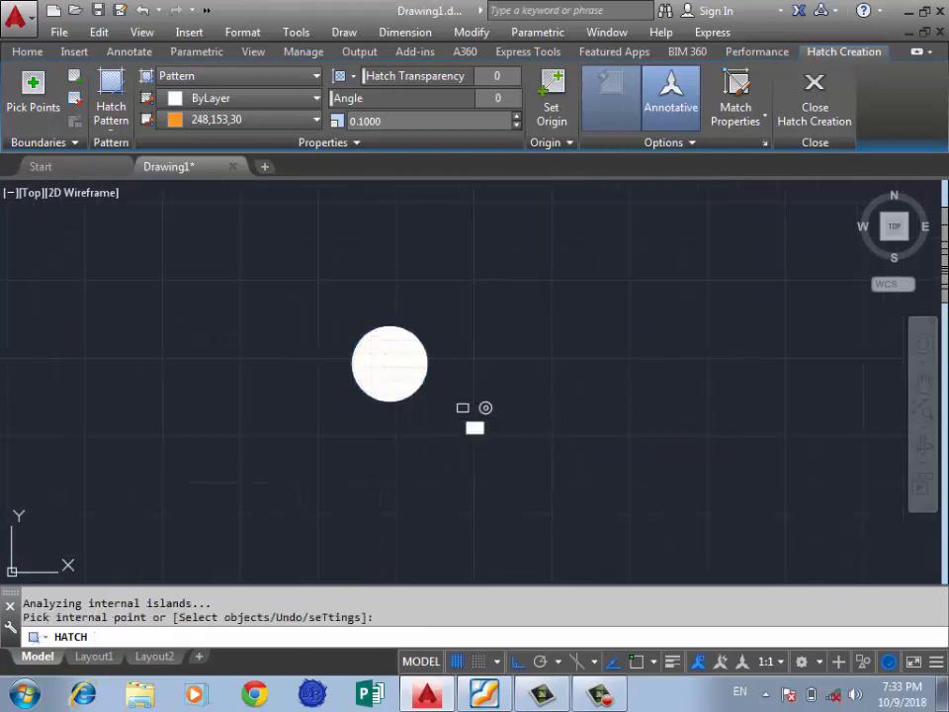
Examine the brick pattern along the filled rectangle's edges and compare it with the large circle's hatch
scroll(475, 439, up, 5)
scroll(475, 453, up, 5)
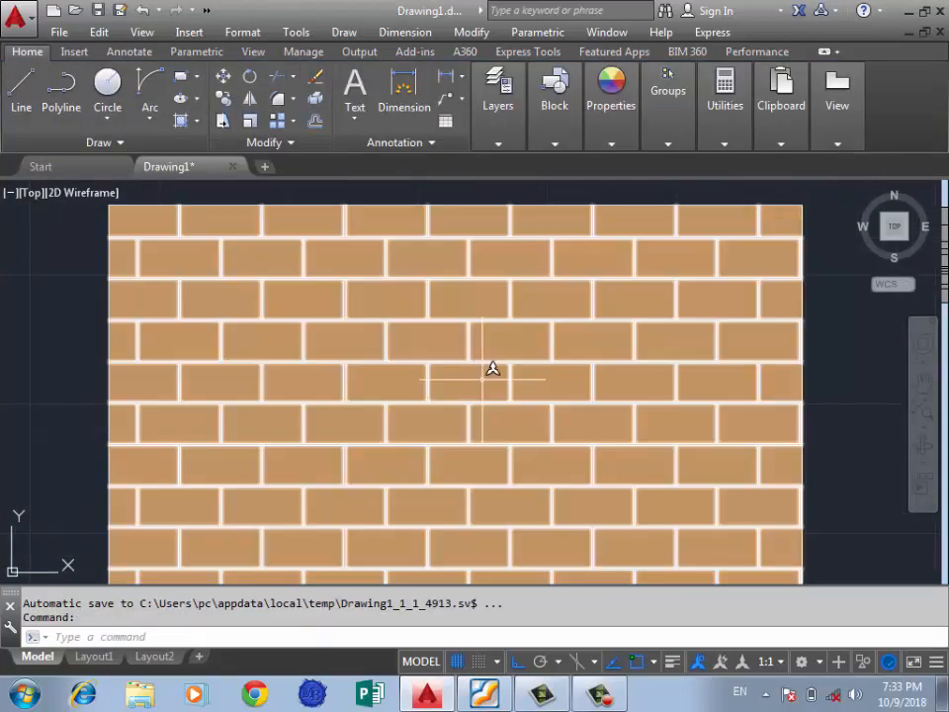
scroll(491, 366, down, 5)
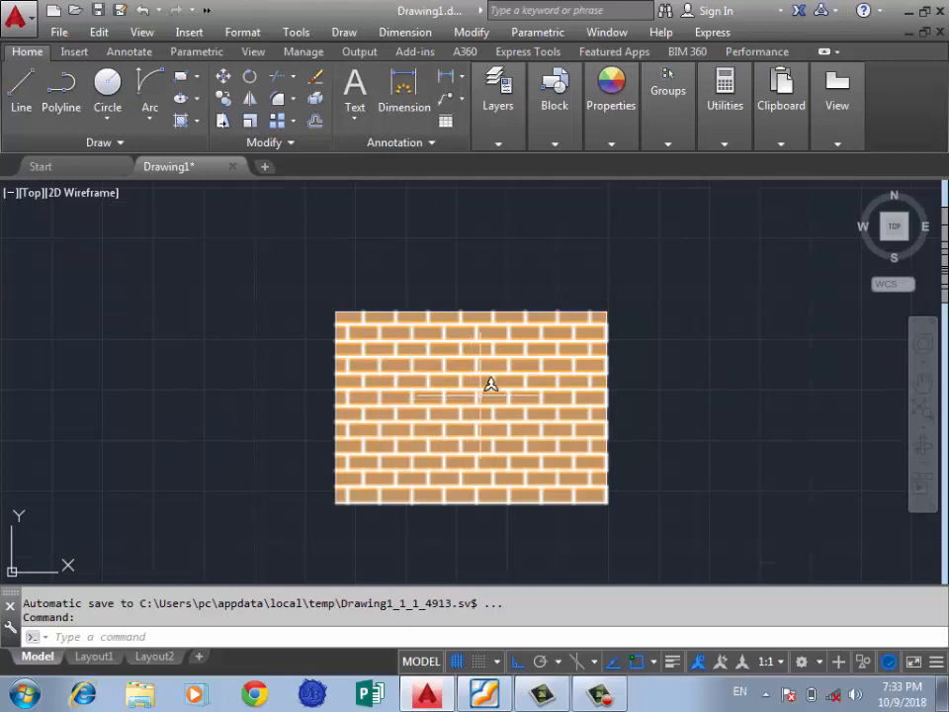
scroll(514, 385, down, 2)
scroll(496, 467, down, 4)
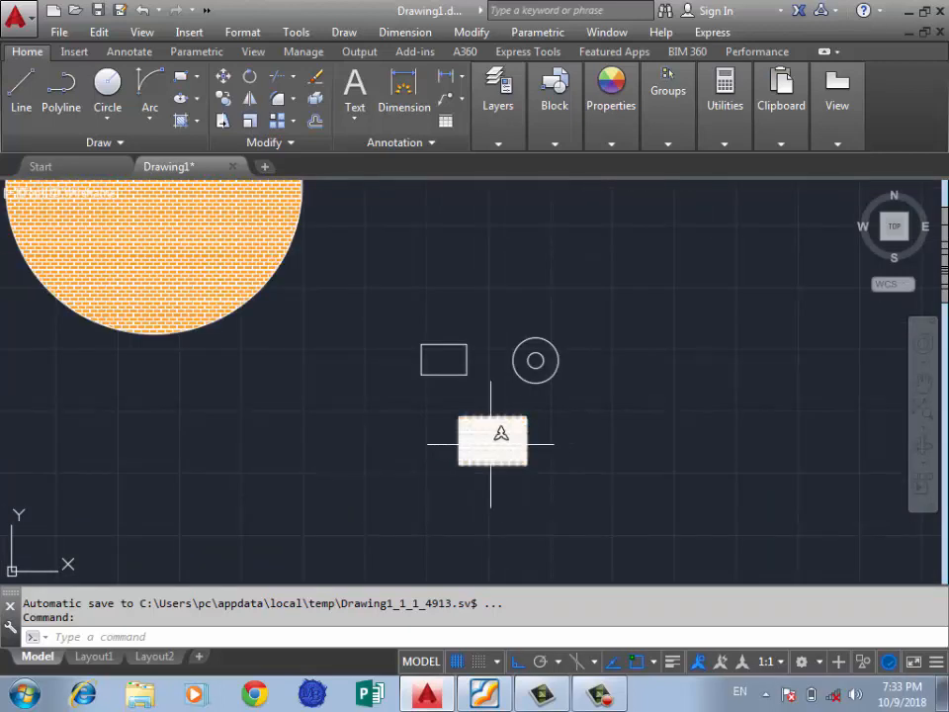
scroll(475, 420, up, 4)
scroll(451, 405, up, 4)
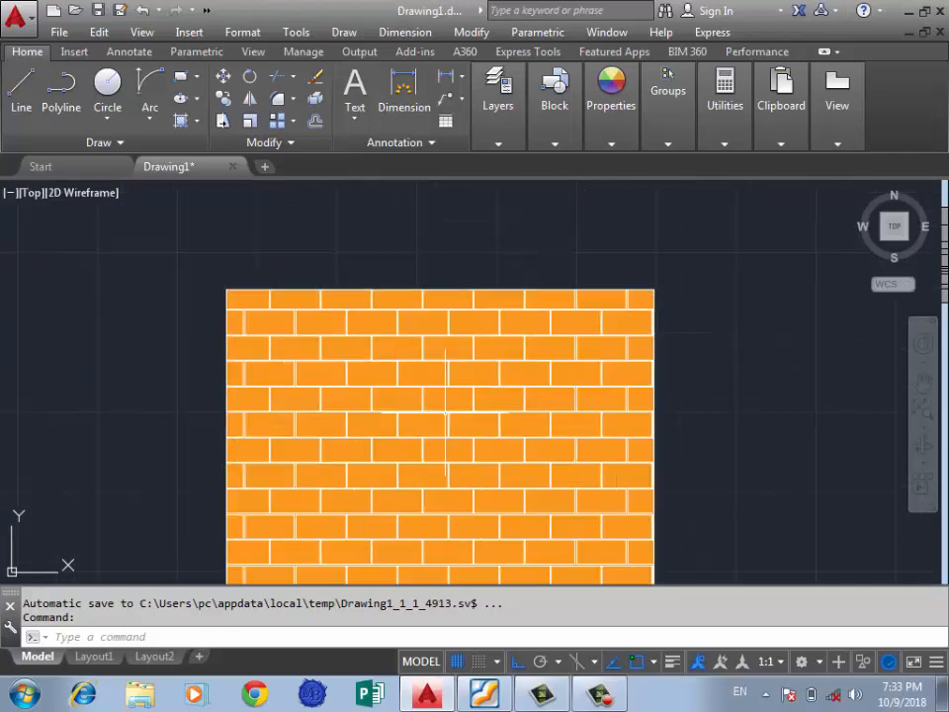
scroll(446, 410, down, 4)
scroll(539, 405, down, 6)
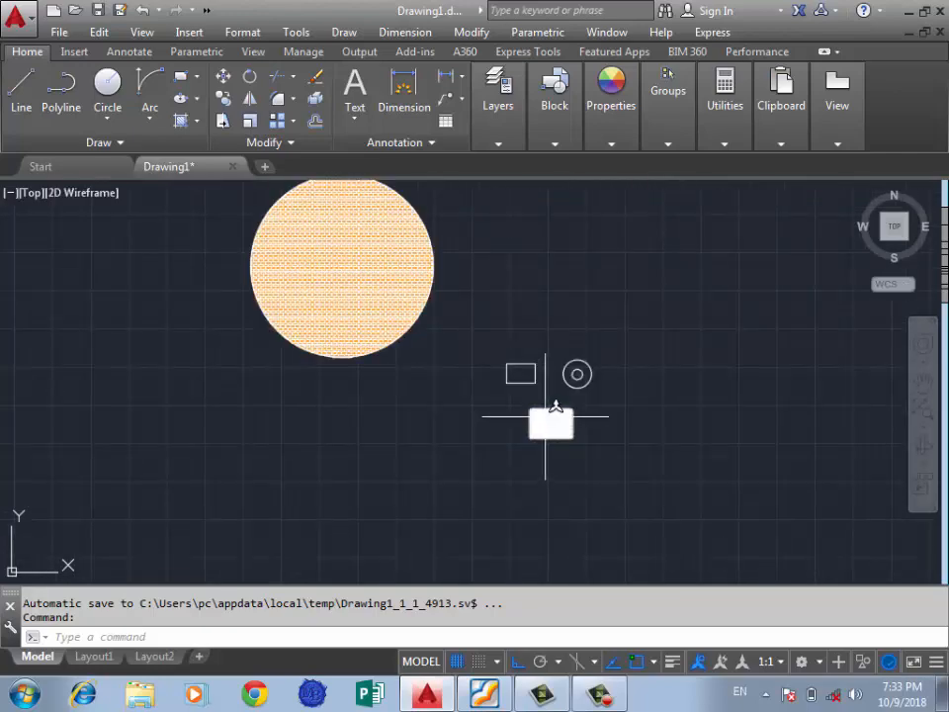
scroll(545, 415, up, 4)
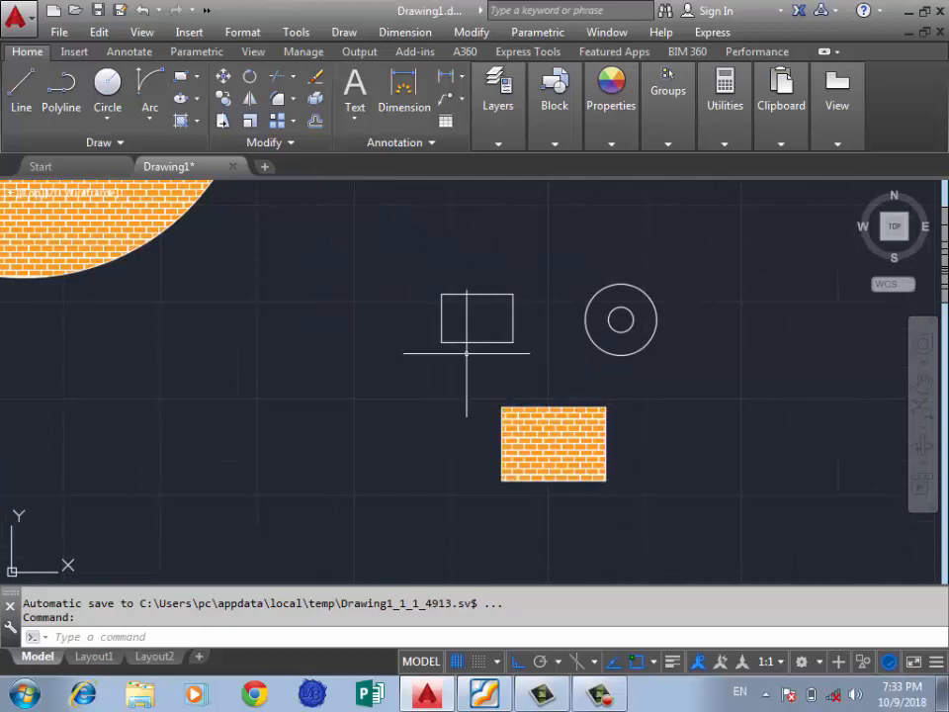
Hatch the inner circle of the ring by matching the brick-filled rectangle's hatch, using the source hatch origin
text(h)
key(Return)
click(764, 116)
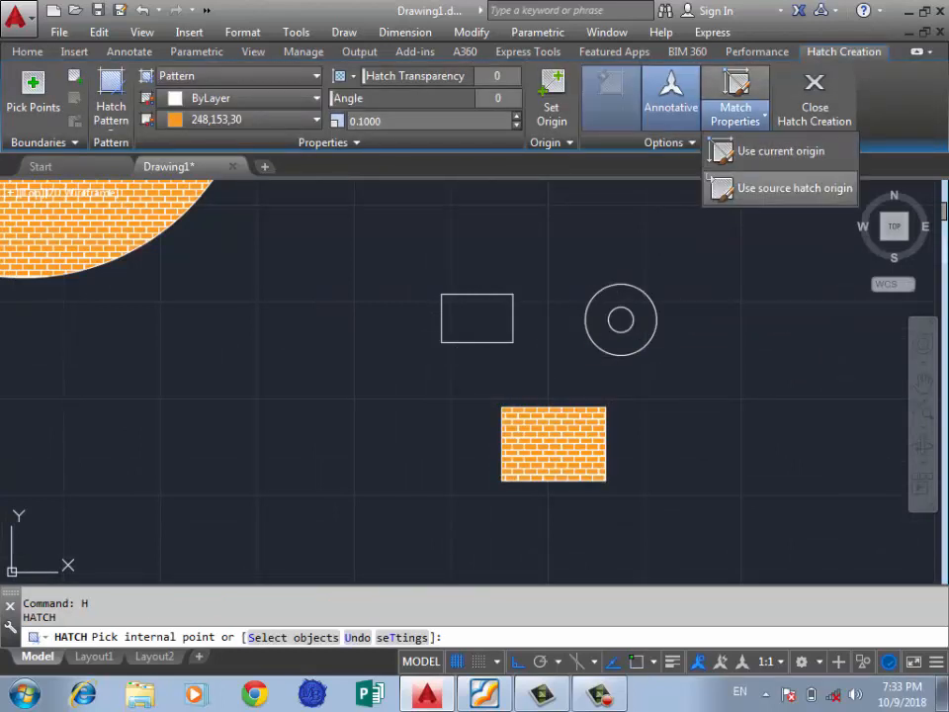
click(791, 187)
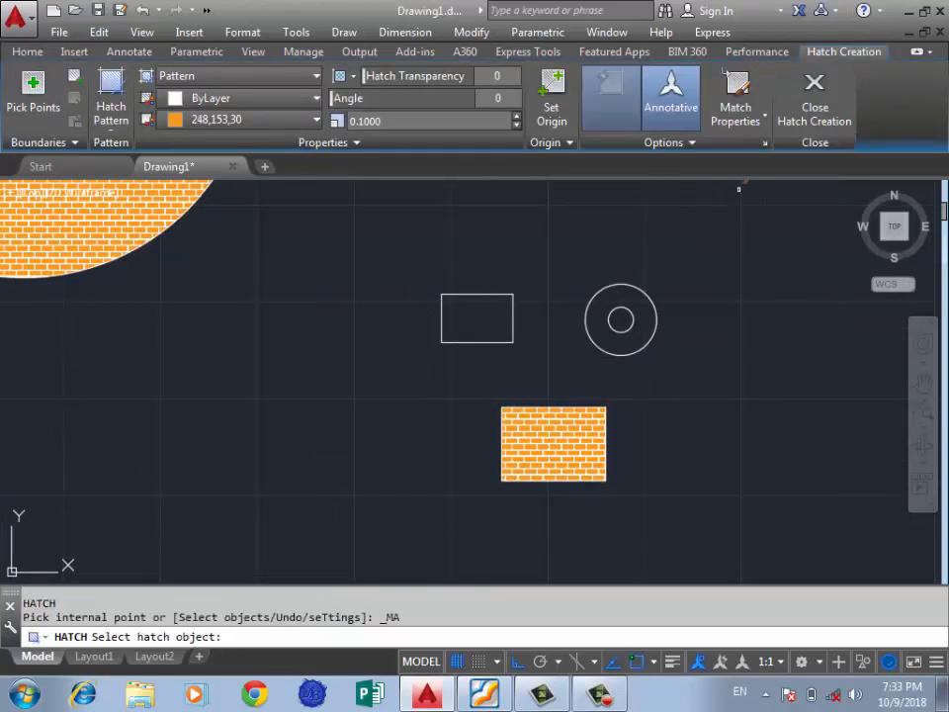
click(580, 411)
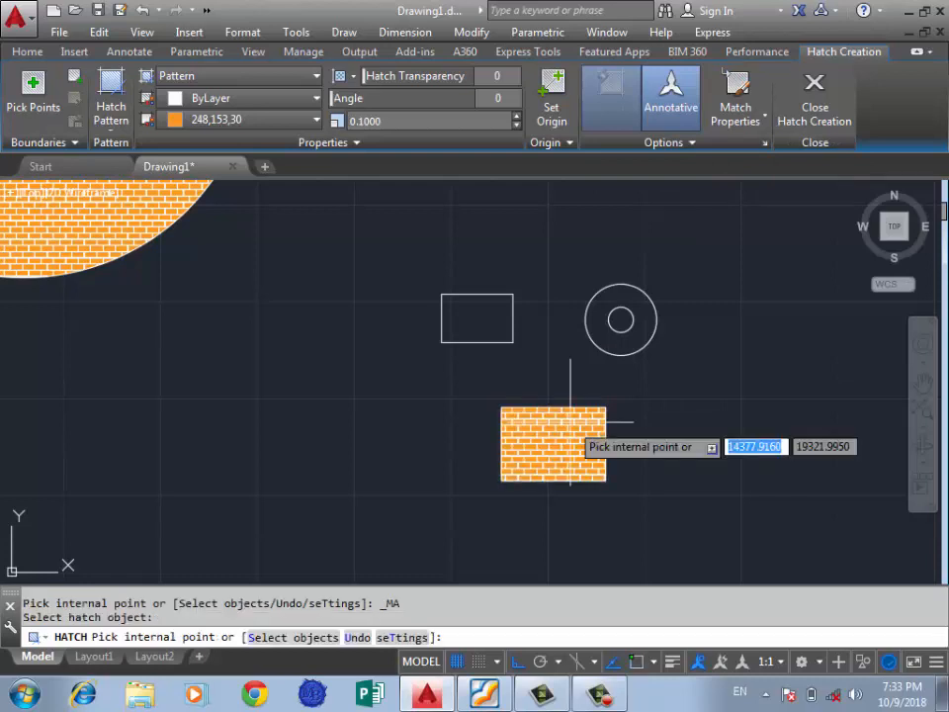
click(621, 318)
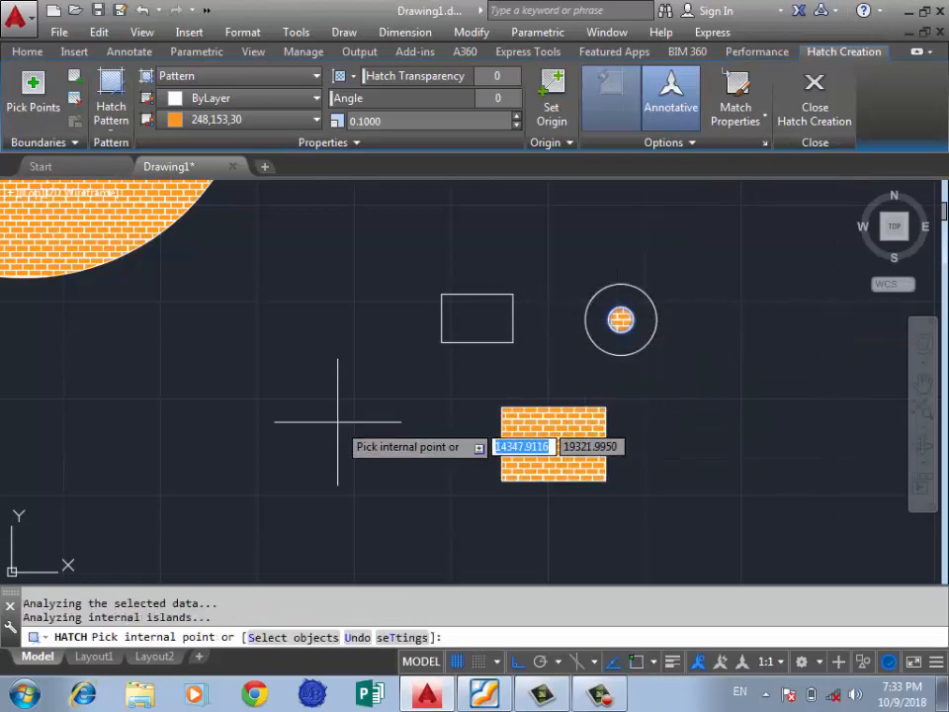
key(Return)
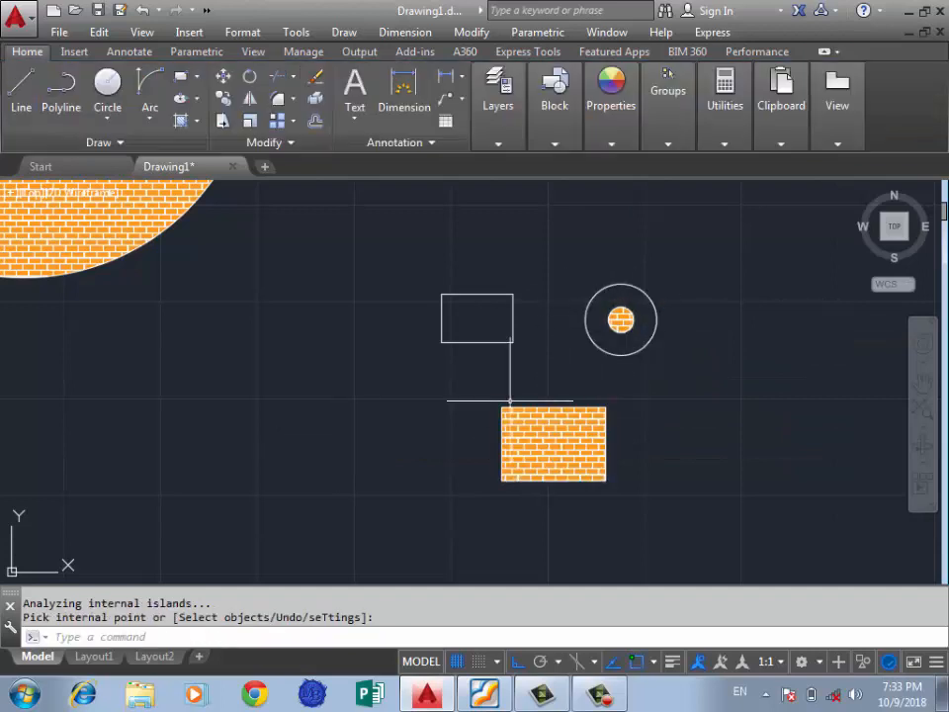
Hatch the small rectangle with the pattern of small squares and vertical bands at scale 2
key(Return)
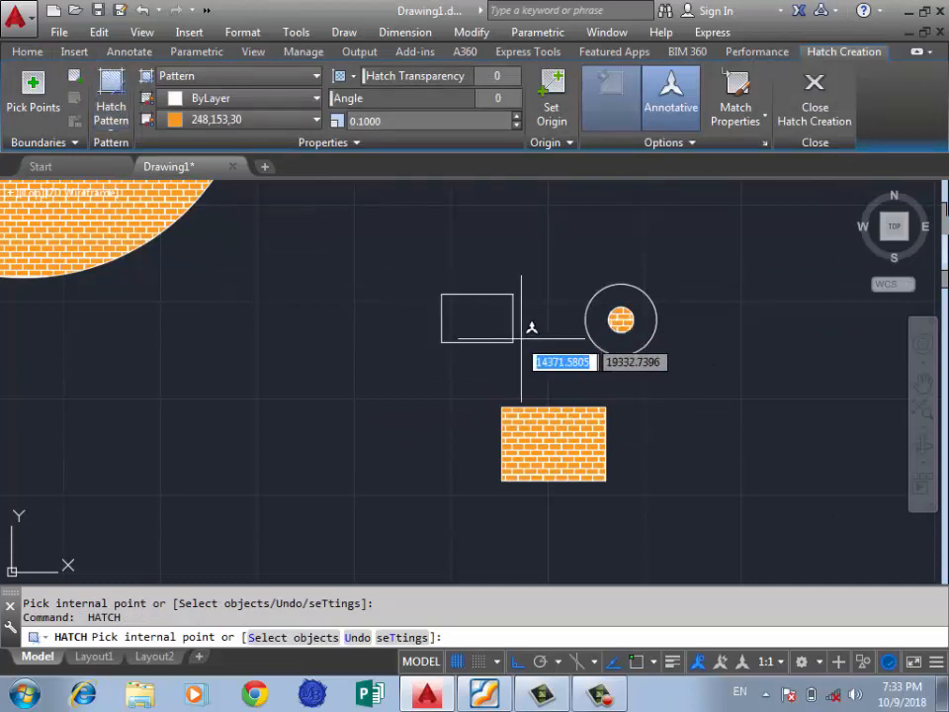
scroll(524, 328, up, 2)
click(455, 321)
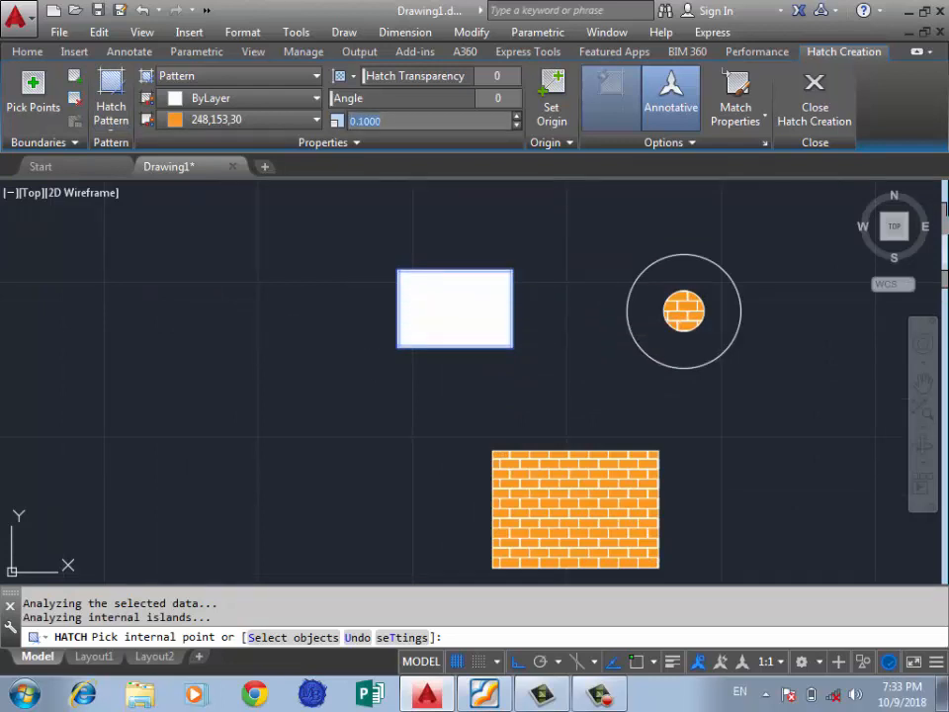
key(Return)
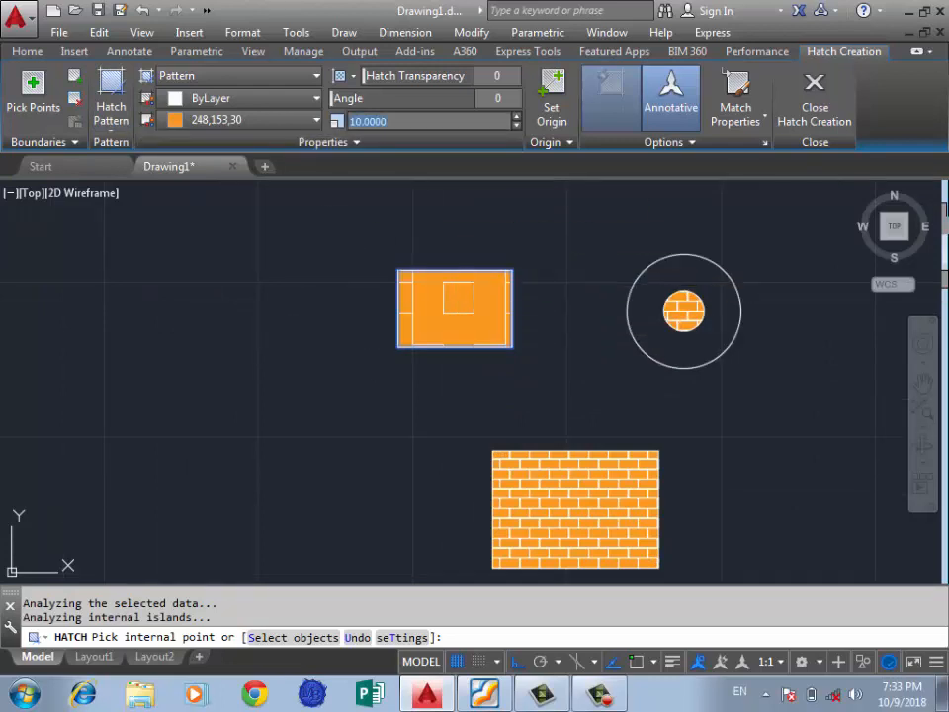
text(2)
key(Return)
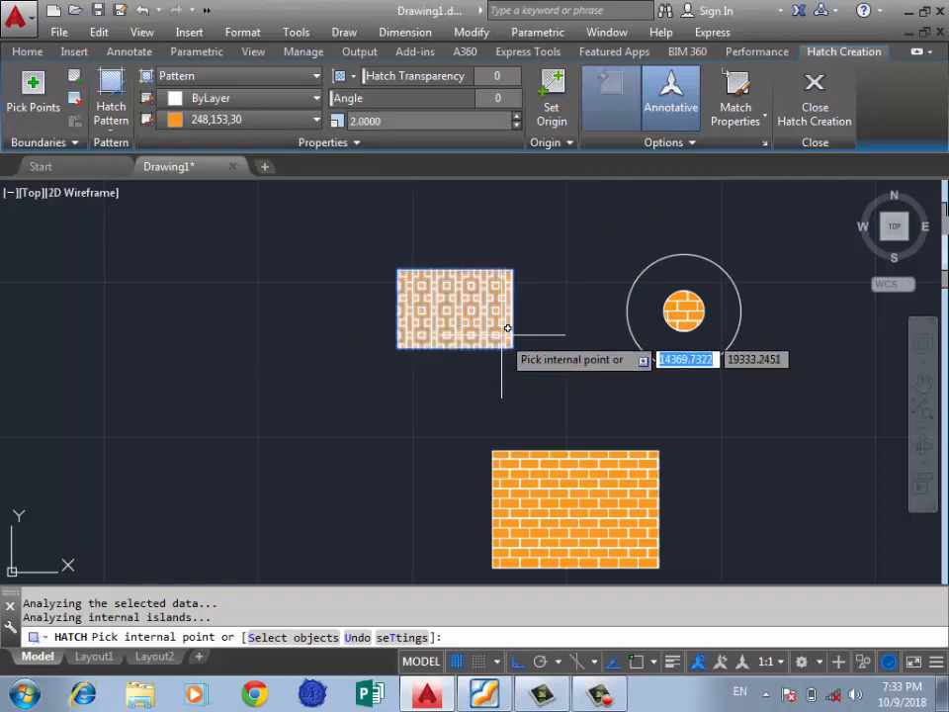
scroll(241, 362, down, 2)
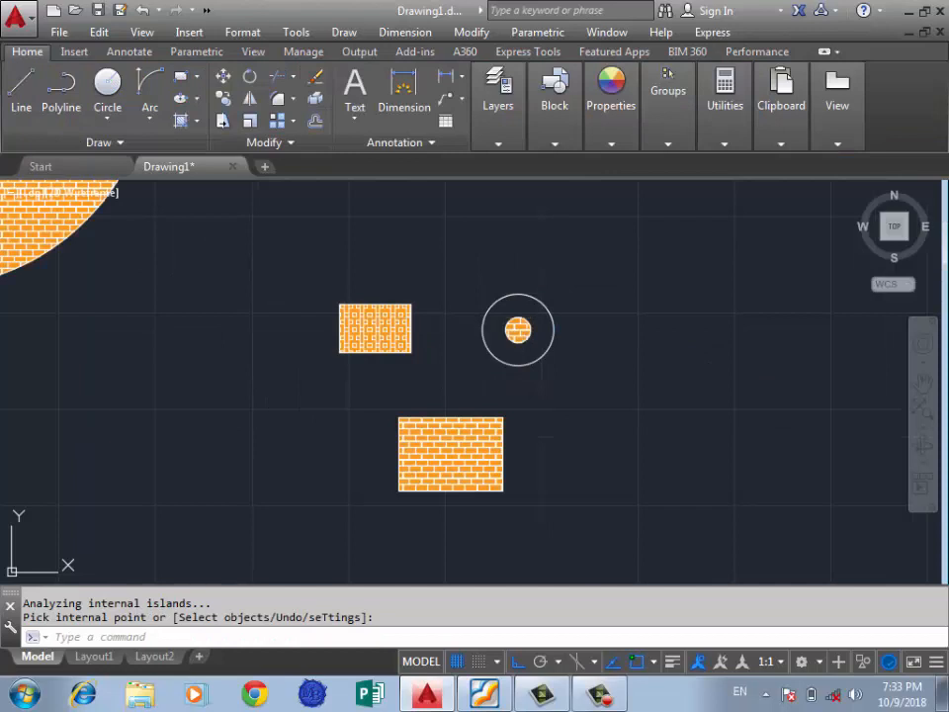
Hatch the area between the ring's two circles by matching the small rectangle's squares hatch, using the source hatch origin
text(h)
key(Return)
scroll(395, 339, up, 2)
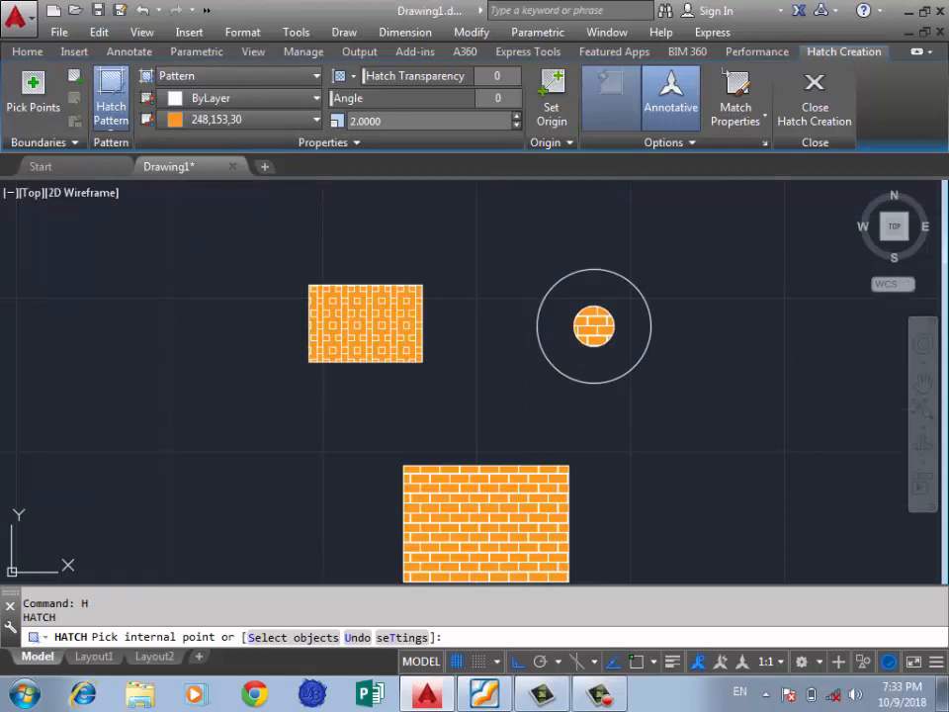
click(735, 117)
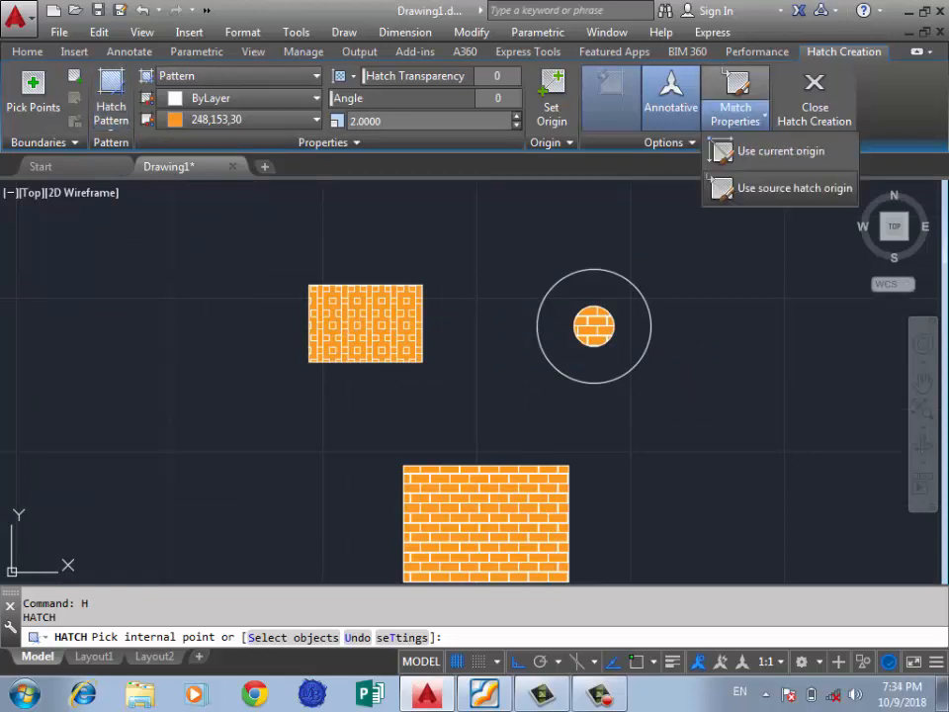
click(762, 187)
click(359, 279)
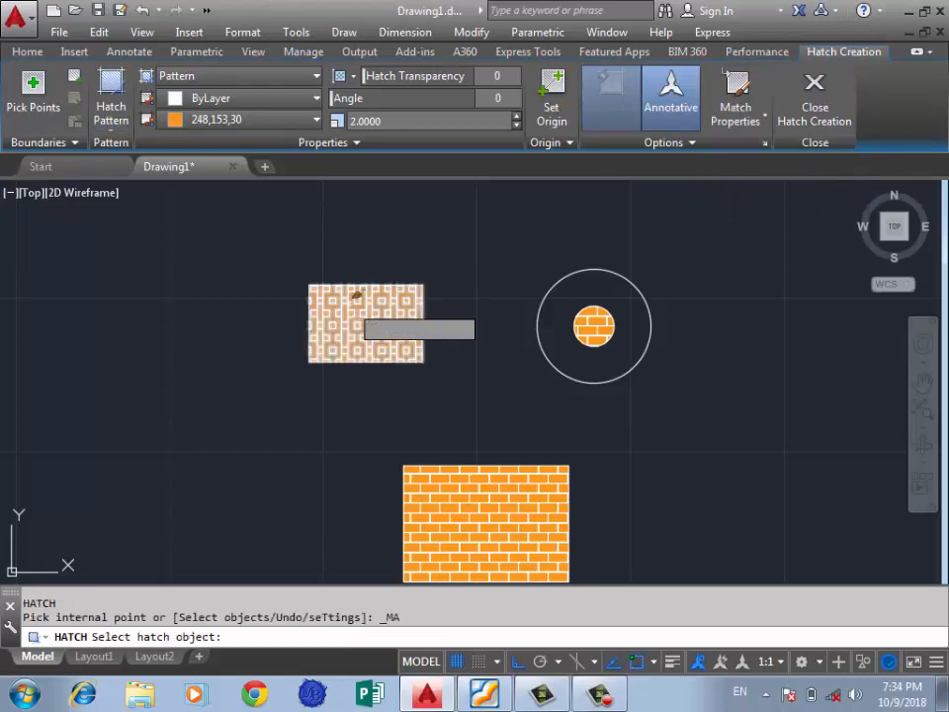
click(593, 326)
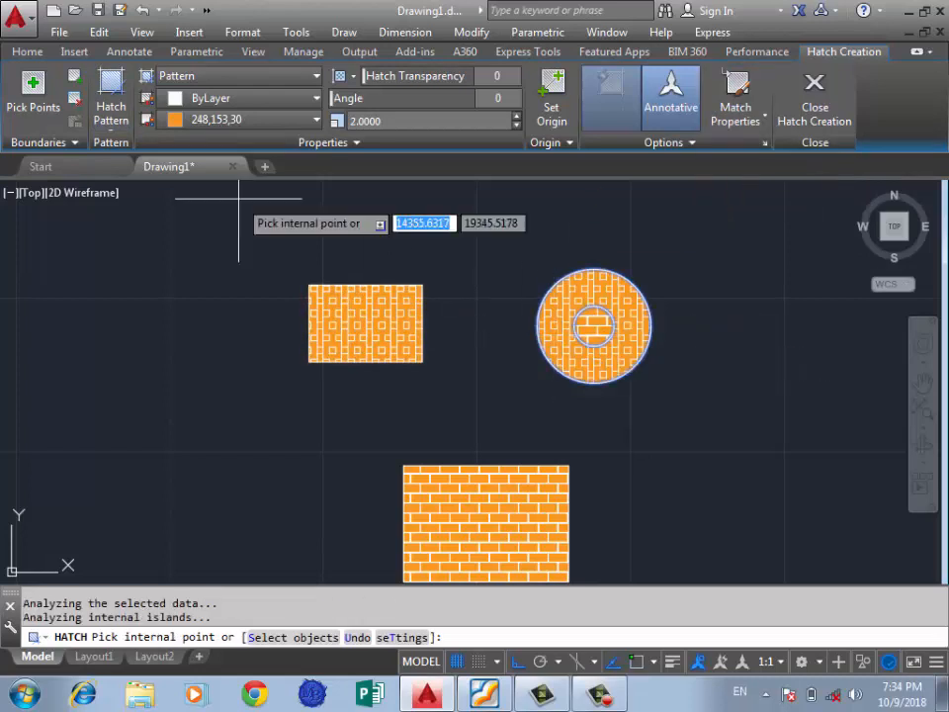
key(Return)
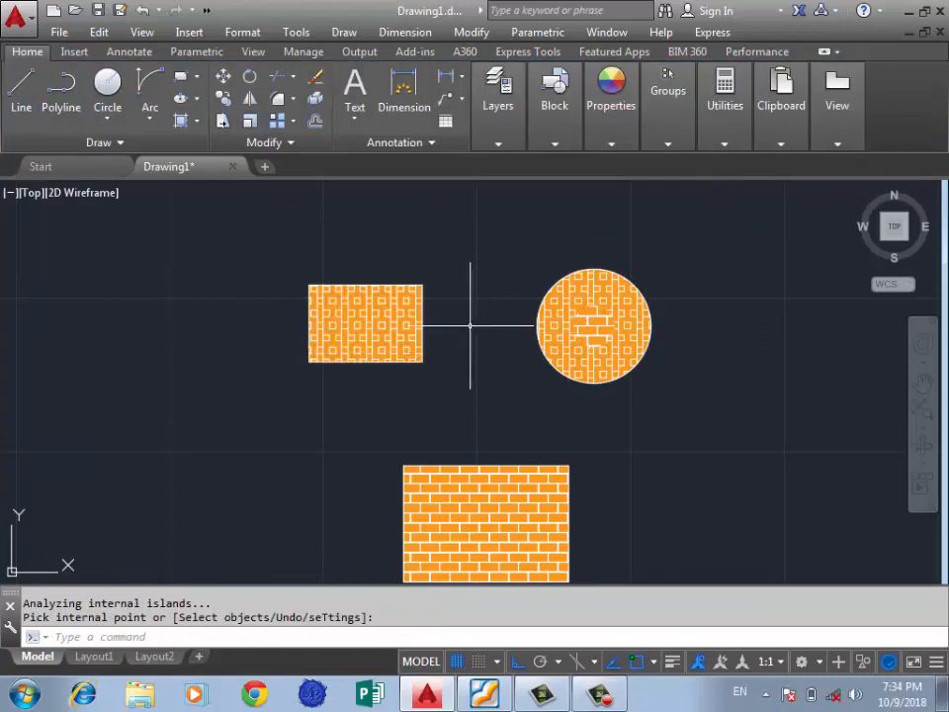
Compare the ring's matched hatch with the hatches in the small rectangle, brick-filled rectangle and large circle
scroll(463, 324, down, 4)
scroll(464, 323, up, 4)
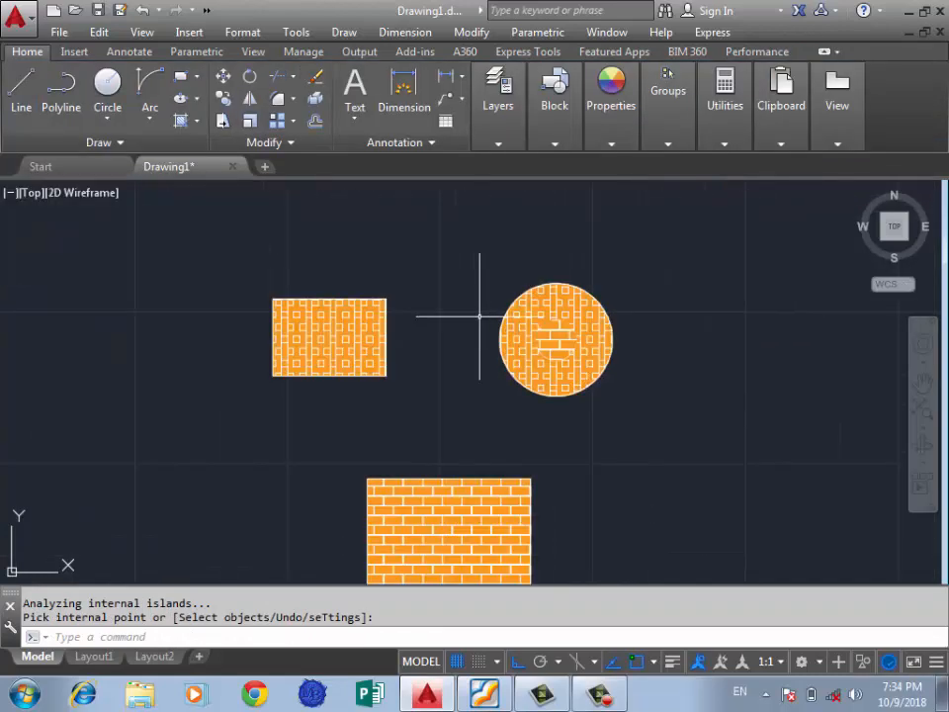
scroll(443, 339, down, 4)
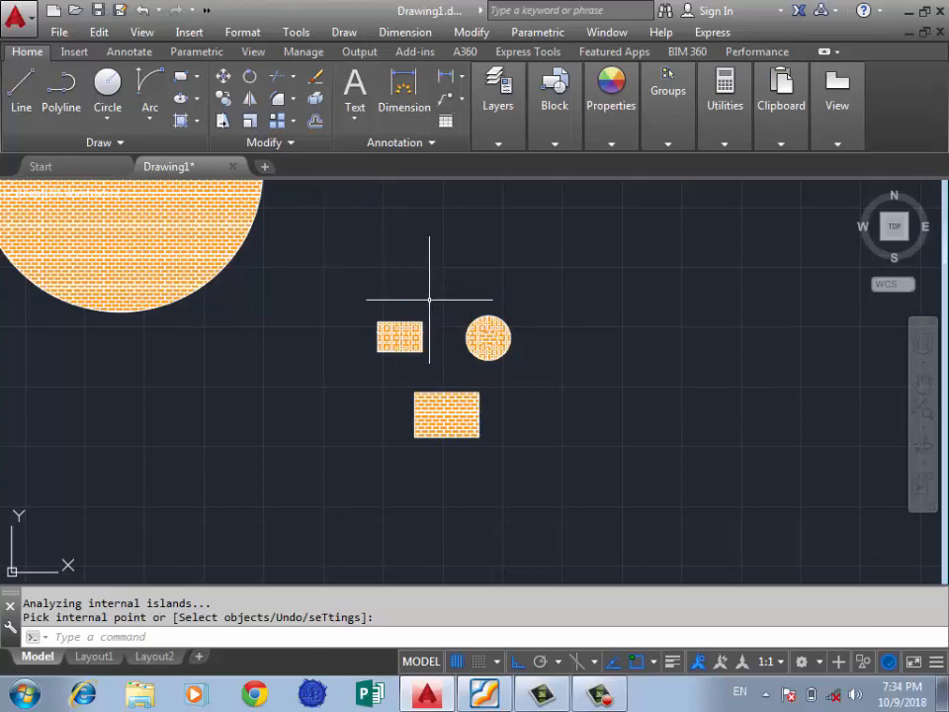
scroll(469, 331, up, 5)
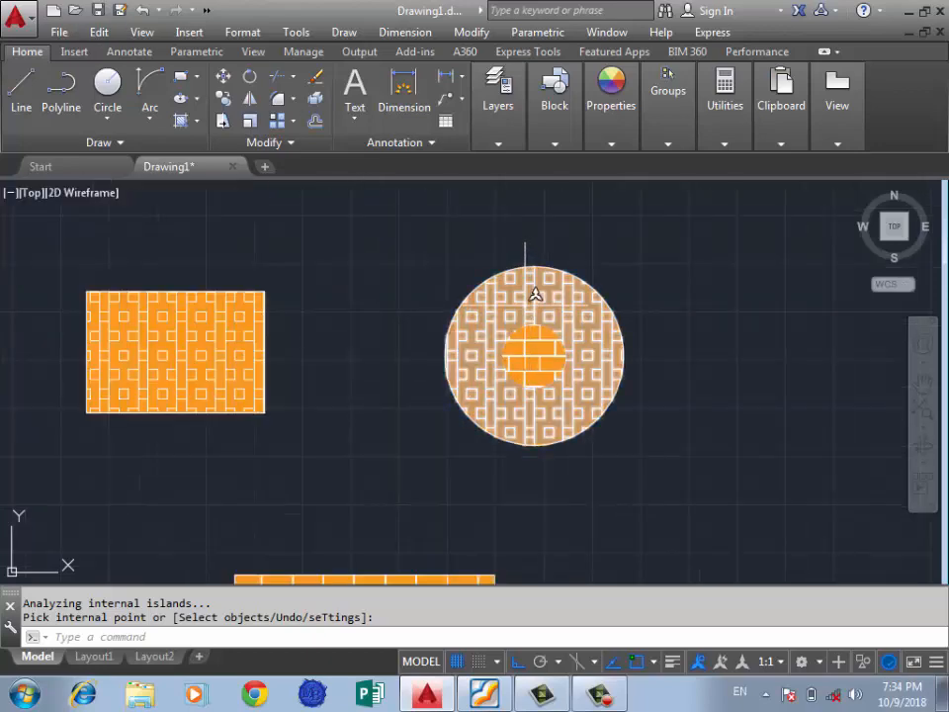
scroll(490, 307, down, 5)
scroll(352, 426, down, 3)
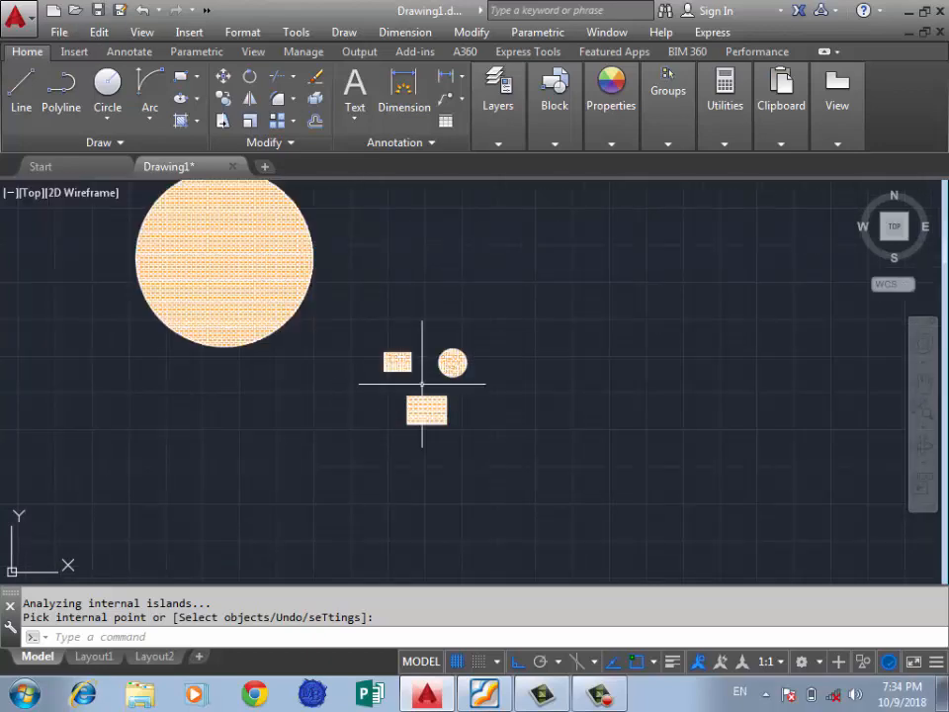
scroll(480, 316, up, 3)
key(Return)
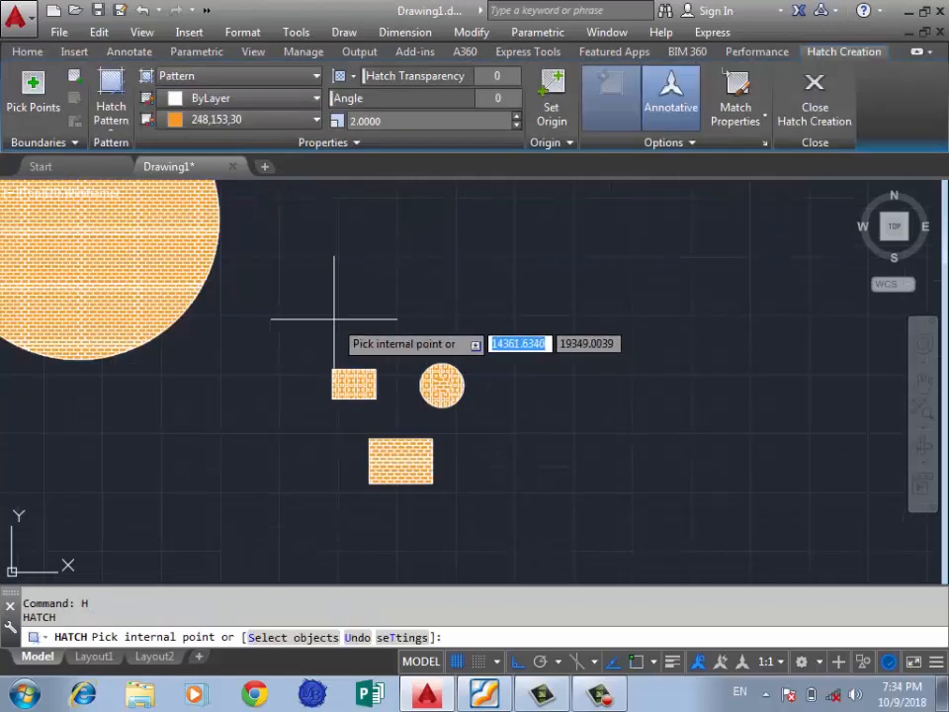
key(Escape)
scroll(442, 379, down, 3)
click(512, 235)
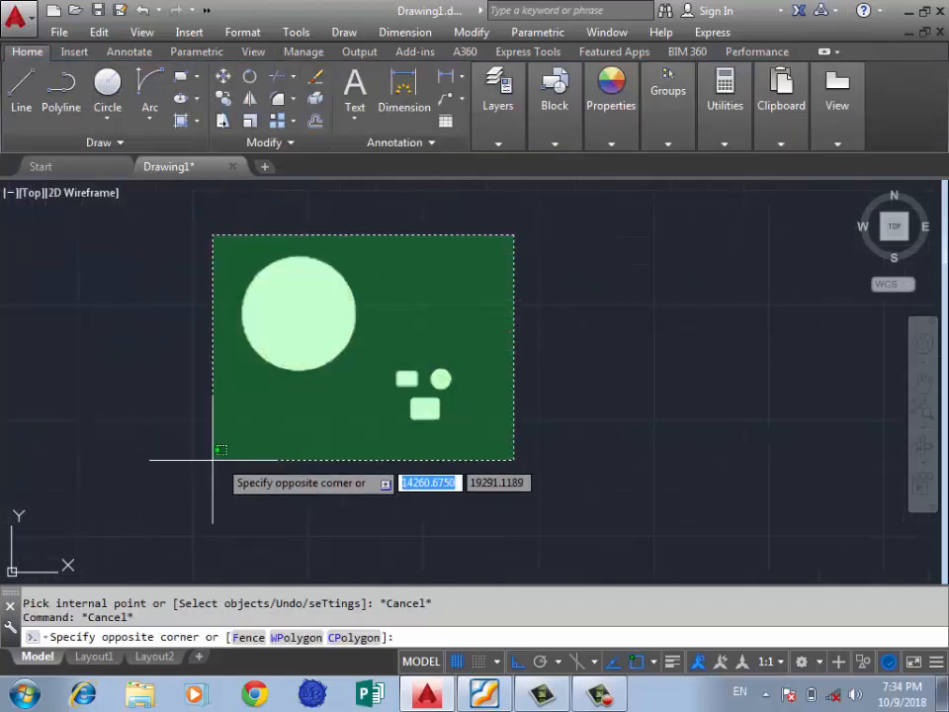
click(85, 195)
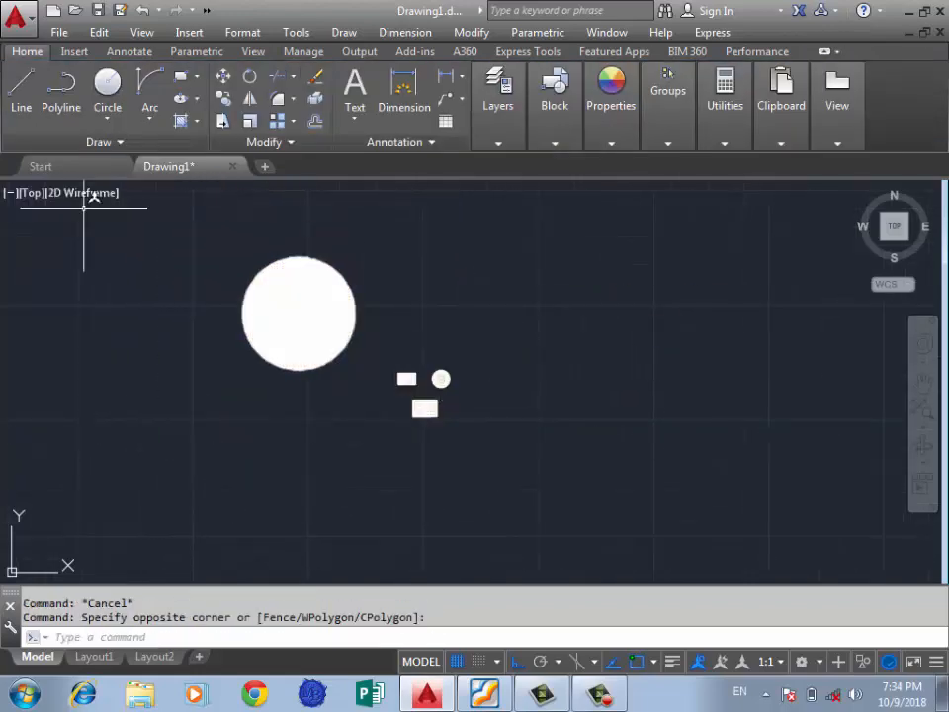
Draw three concentric circles with radii of about 23.1, 11 and 4.4 below the large hatched circle
click(324, 455)
click(282, 456)
scroll(297, 455, up, 2)
key(Return)
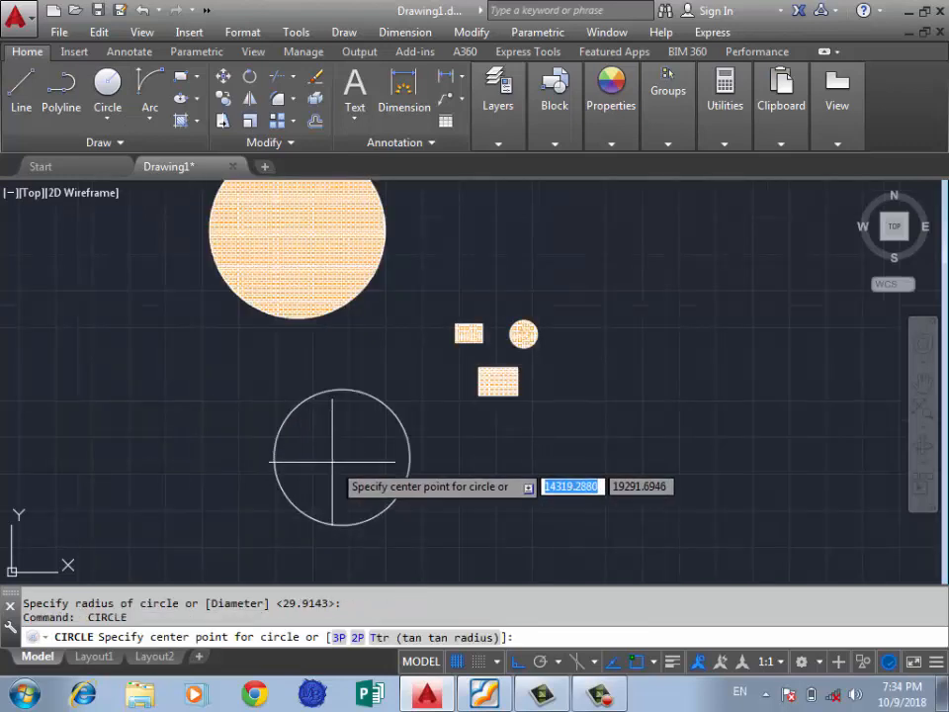
click(341, 456)
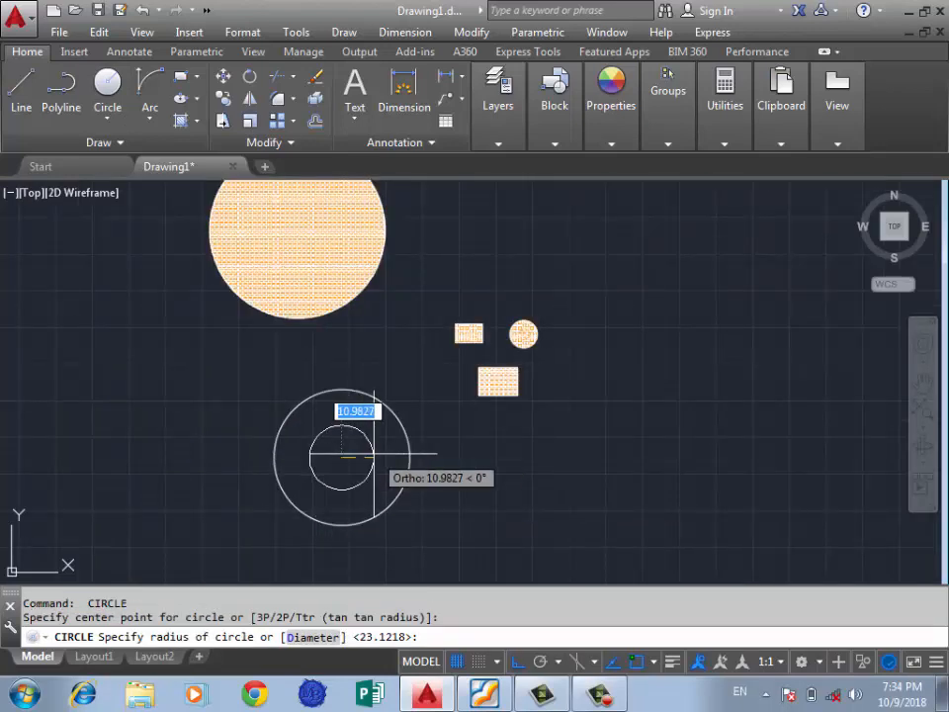
click(373, 457)
key(Return)
click(341, 456)
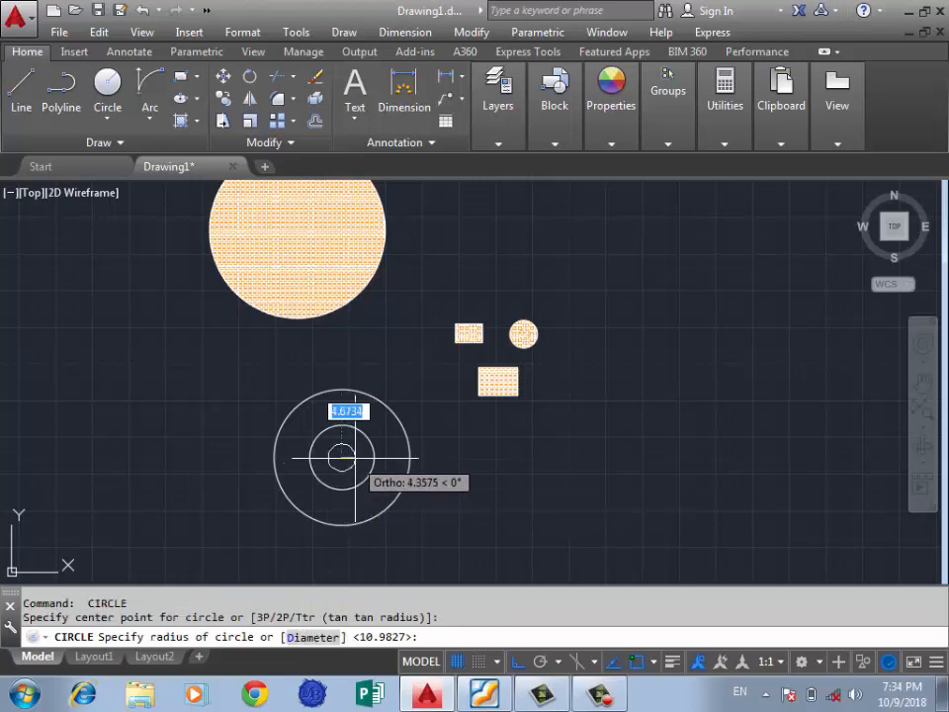
click(355, 457)
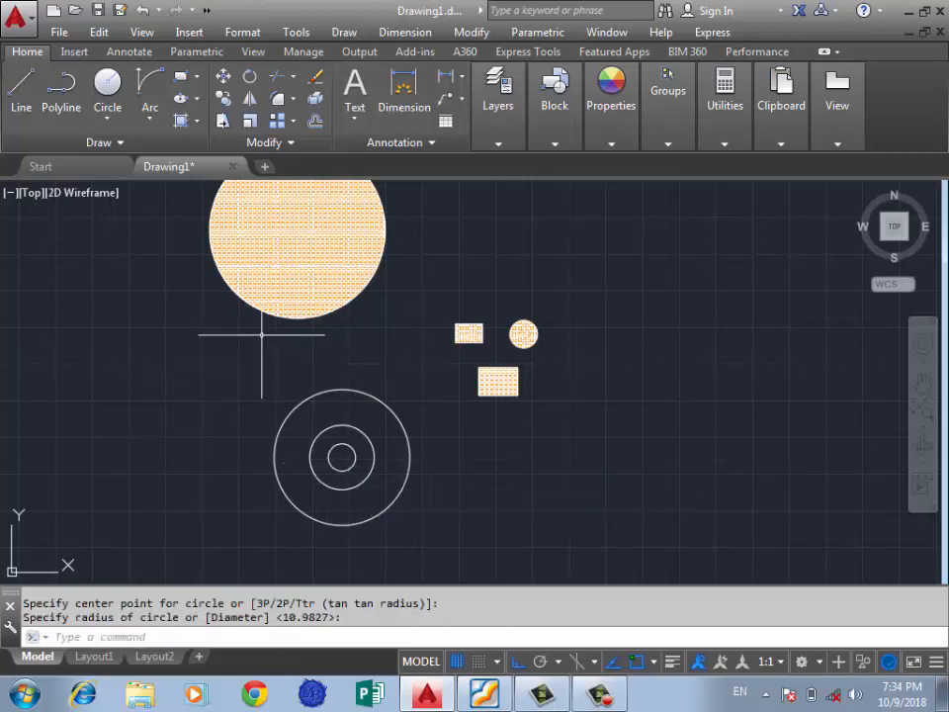
Start a hatch with a gap tolerance of 2950 and fill the innermost concentric circle with the squares pattern at scale 2
text(h)
key(Return)
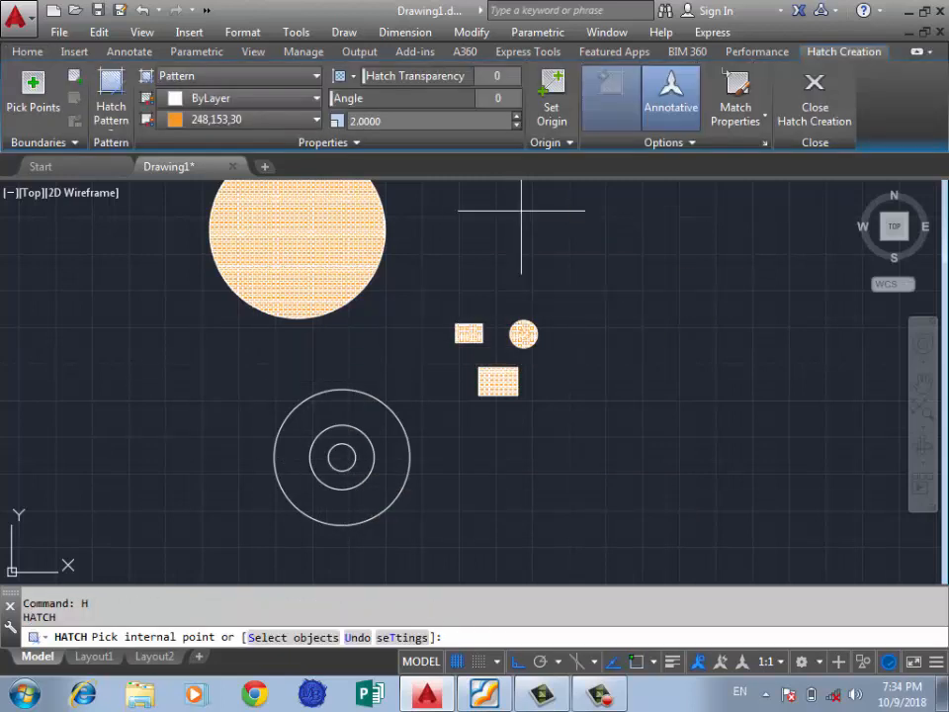
click(691, 142)
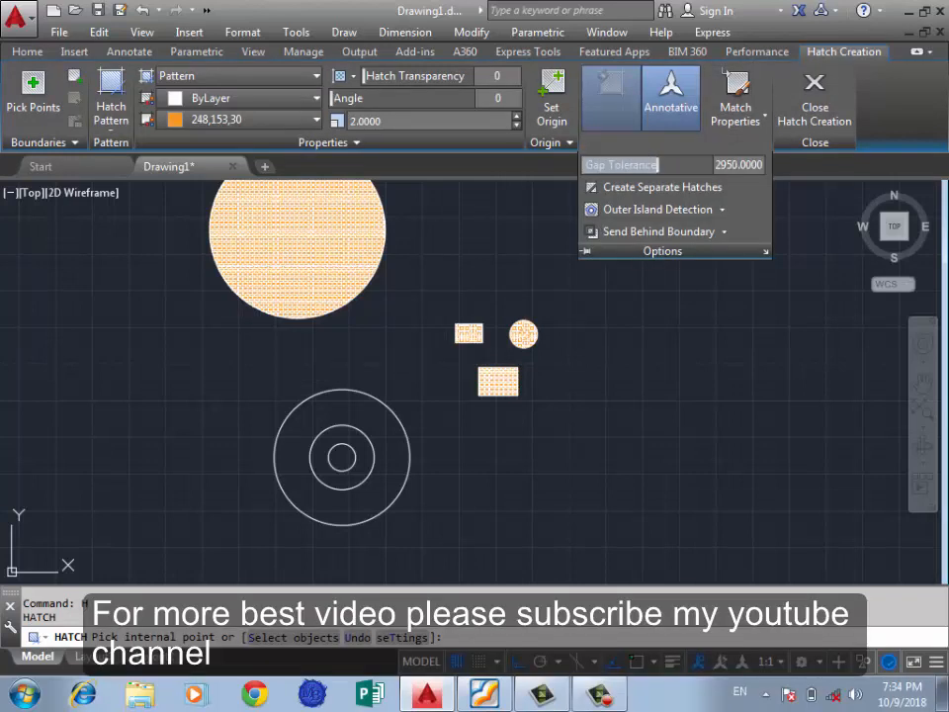
scroll(330, 452, up, 5)
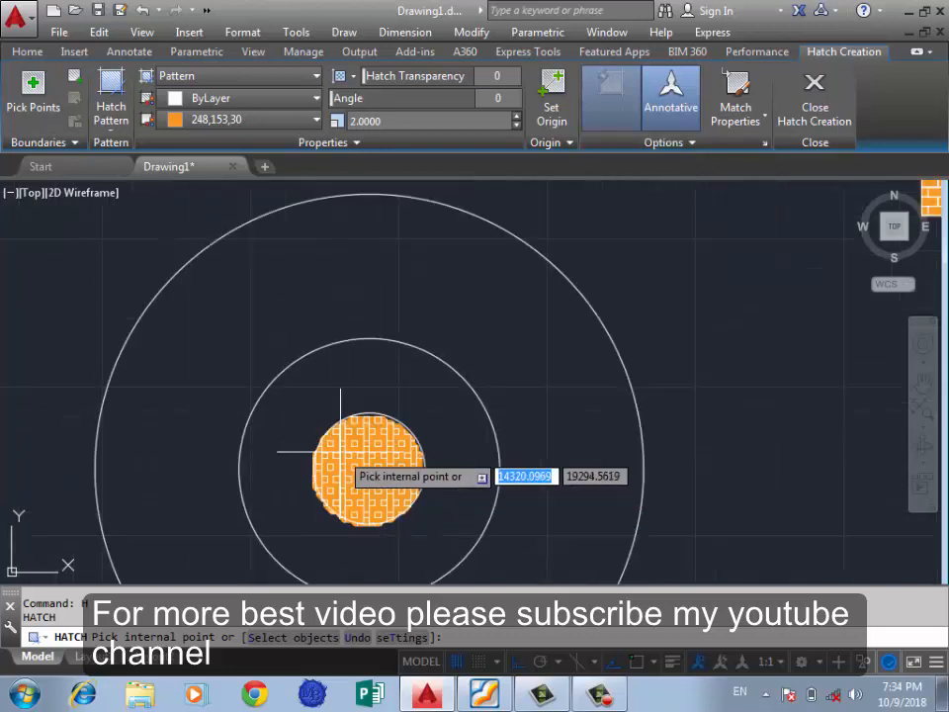
click(396, 434)
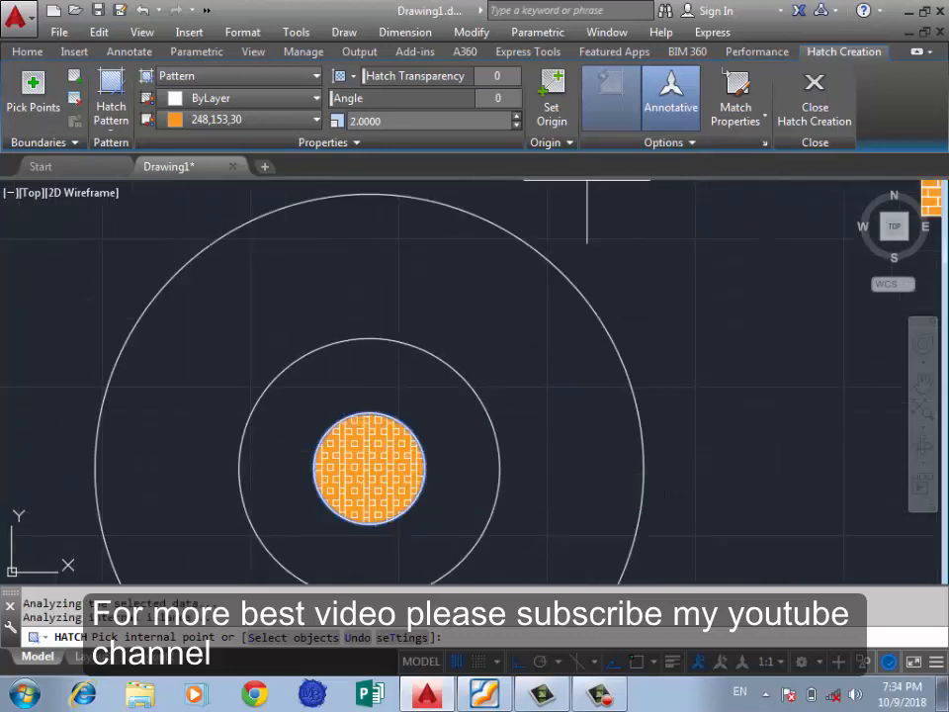
Try a gap tolerance of 4775 for the innermost circle's hatch and reset it to 0
click(664, 142)
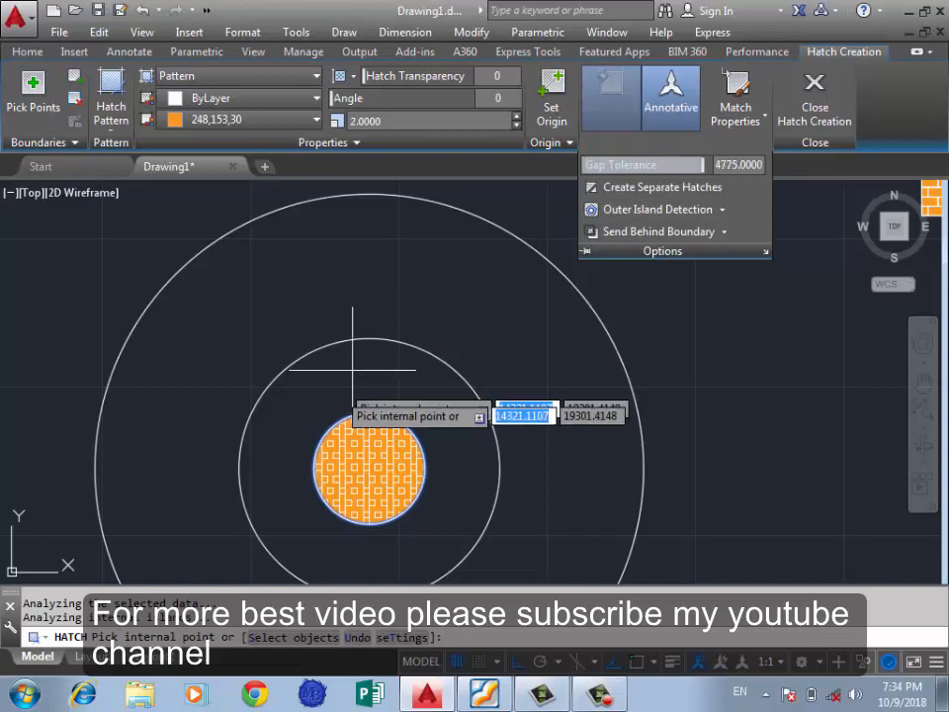
scroll(362, 487, up, 4)
scroll(397, 410, down, 4)
scroll(512, 320, down, 2)
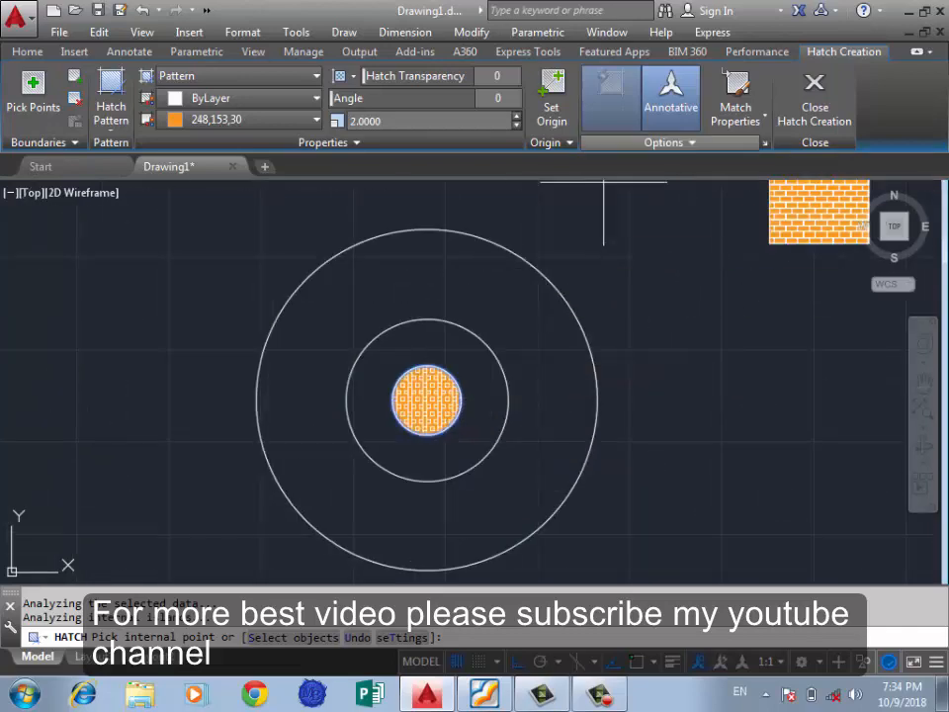
click(668, 143)
scroll(560, 243, up, 2)
scroll(491, 318, down, 2)
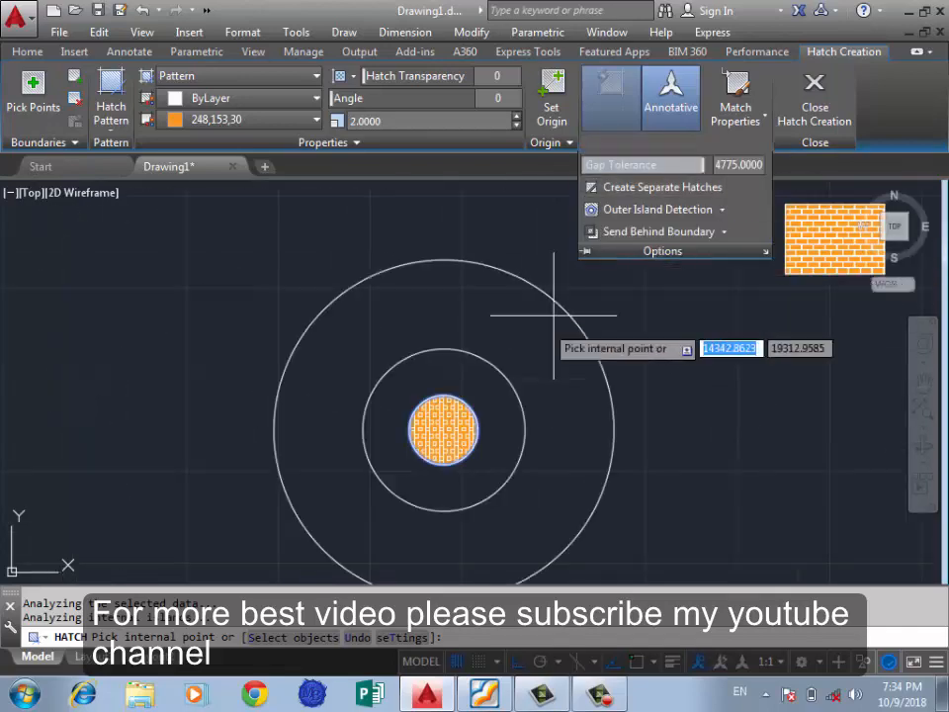
scroll(572, 392, up, 3)
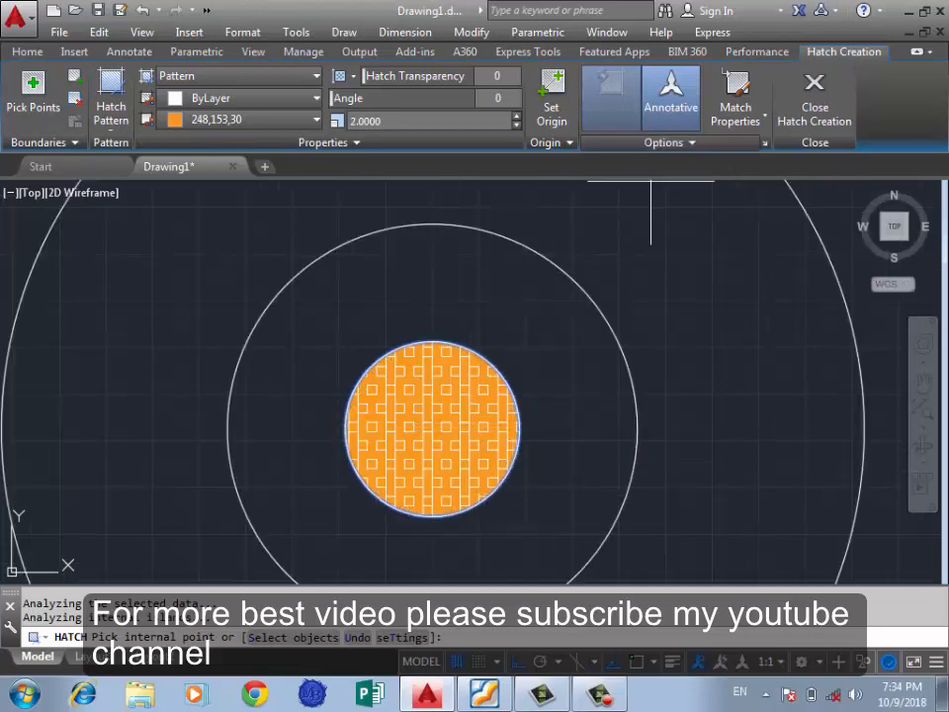
click(664, 142)
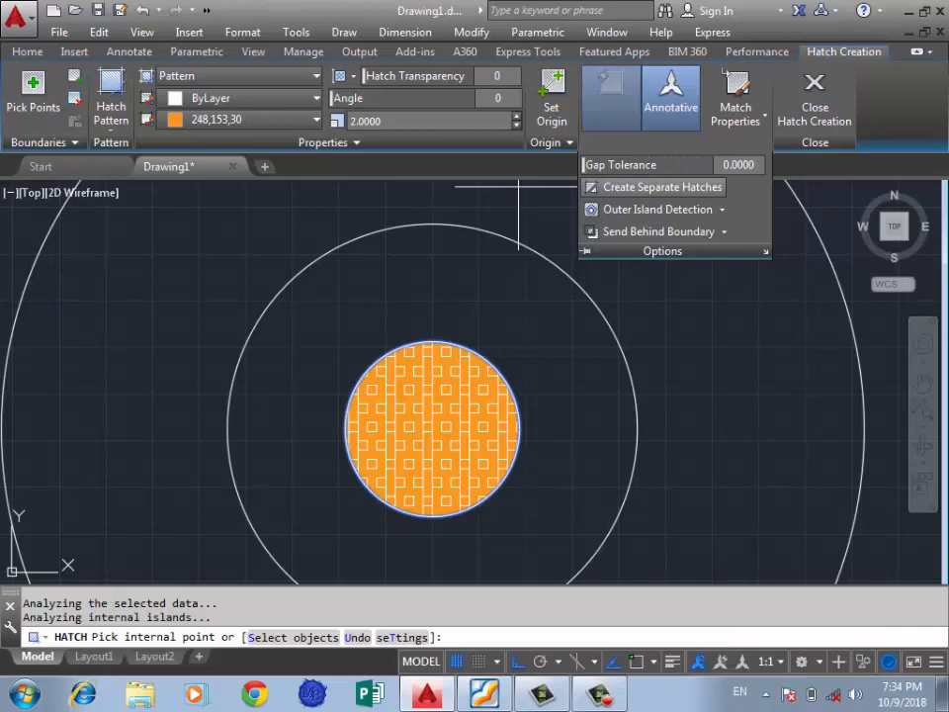
End the innermost circle's hatch and draw a large rectangle to the right of the existing hatched shapes
scroll(571, 339, down, 5)
key(Escape)
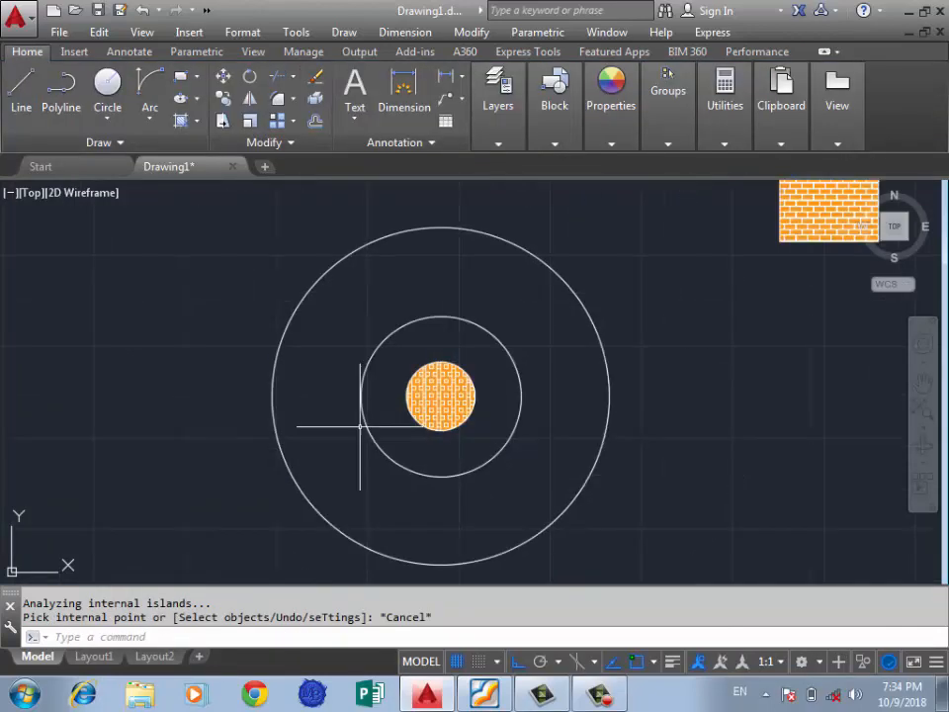
scroll(360, 427, down, 5)
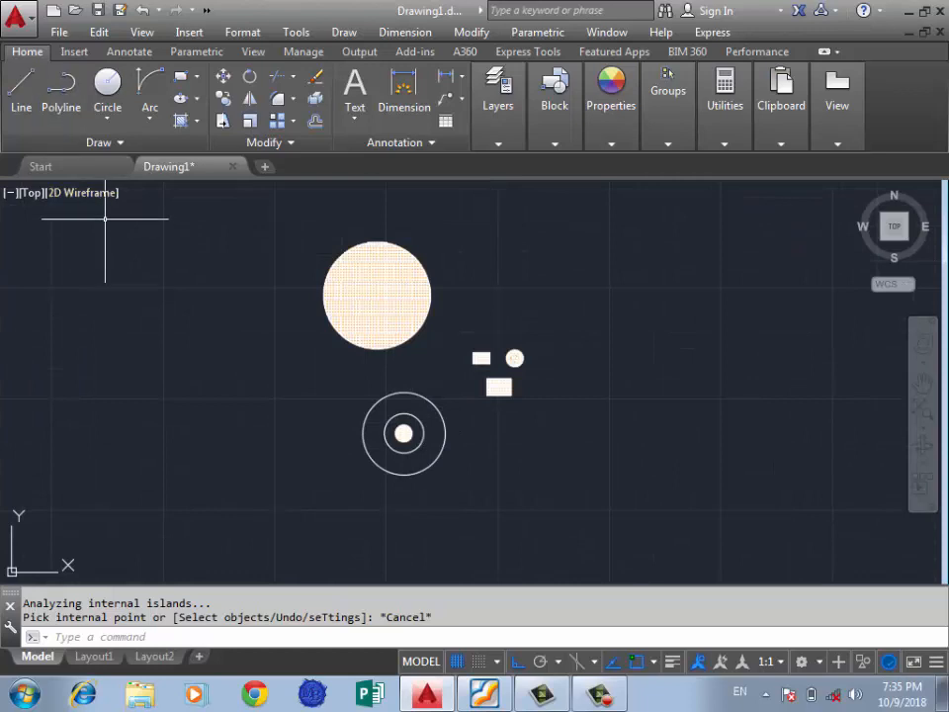
scroll(211, 243, down, 4)
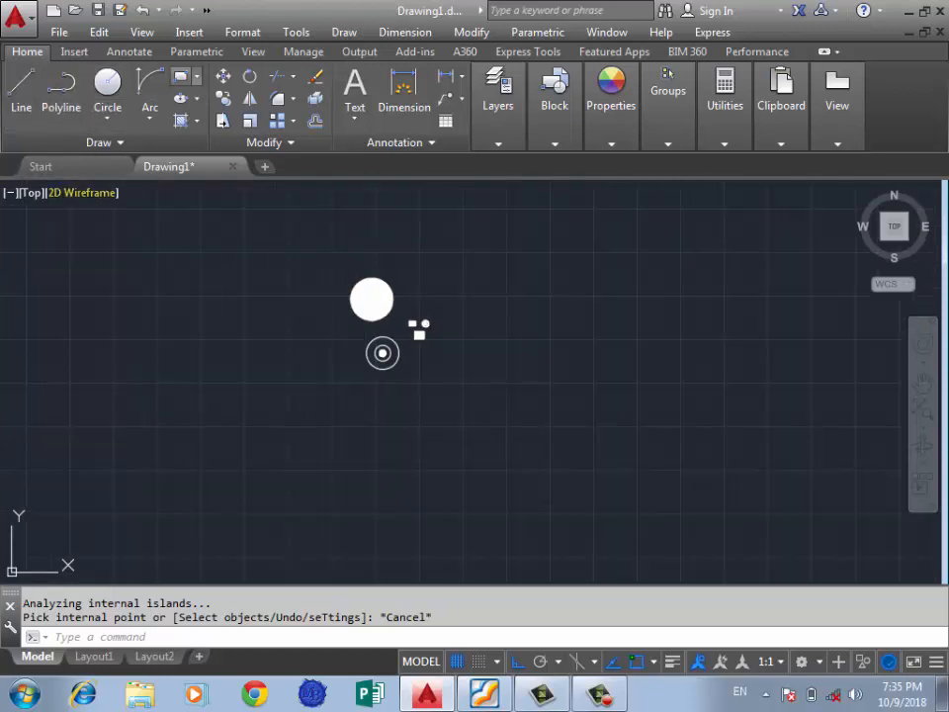
click(180, 76)
scroll(137, 332, down, 2)
click(614, 276)
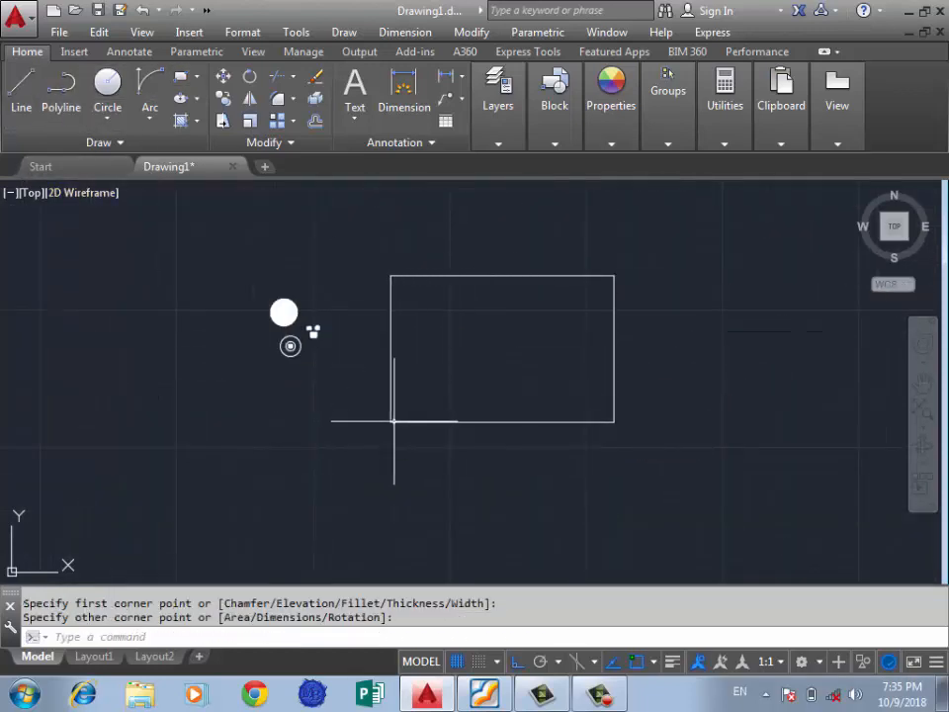
Offset the large rectangle inward through a point to form a narrow frame
scroll(332, 345, up, 2)
key(Return)
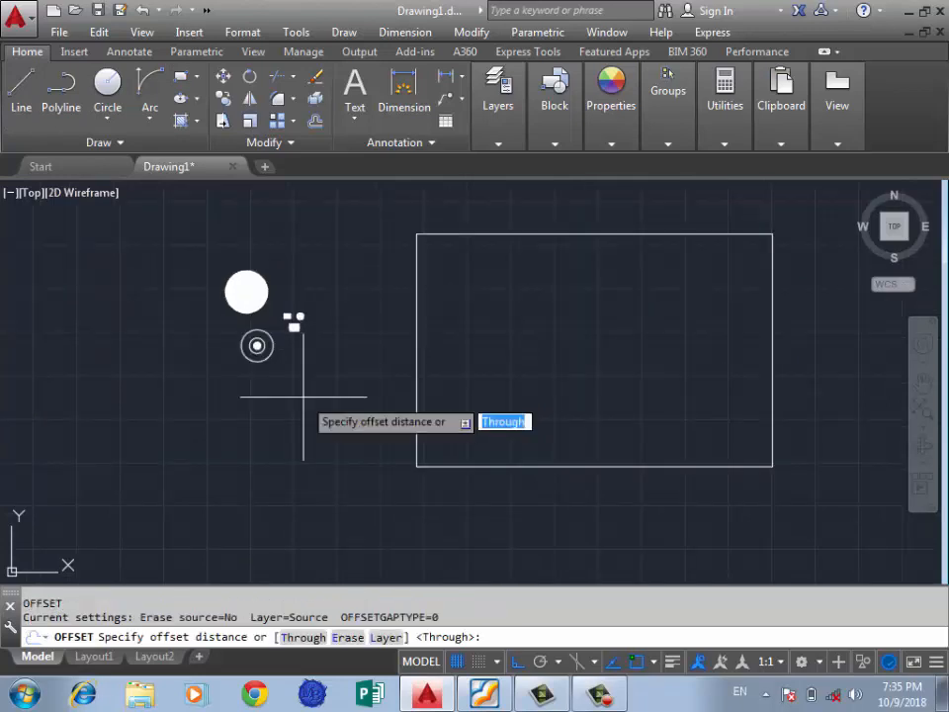
key(Return)
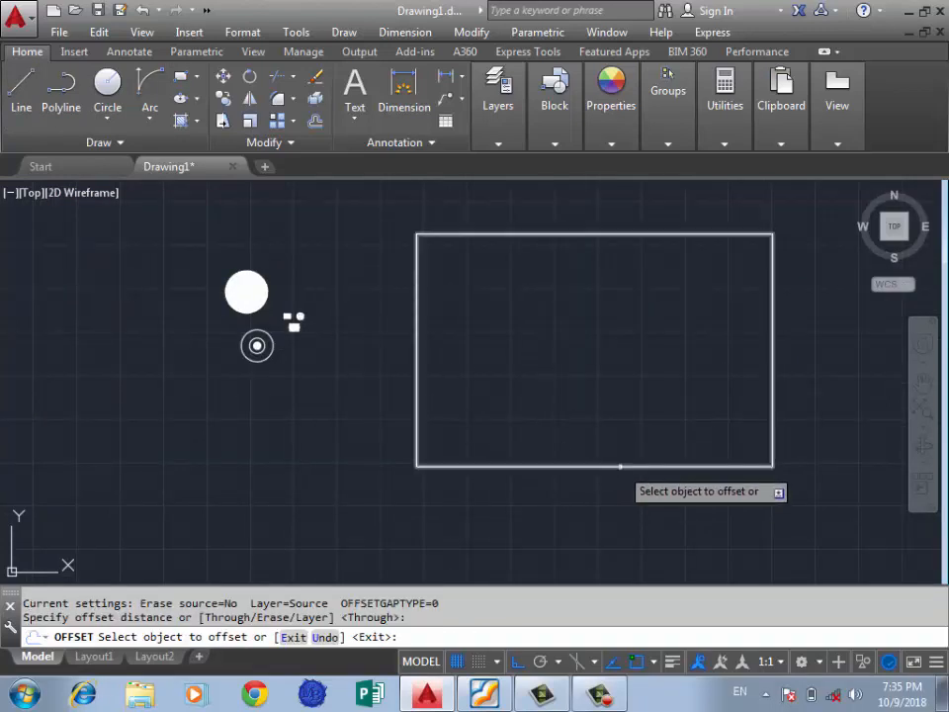
click(619, 465)
click(623, 449)
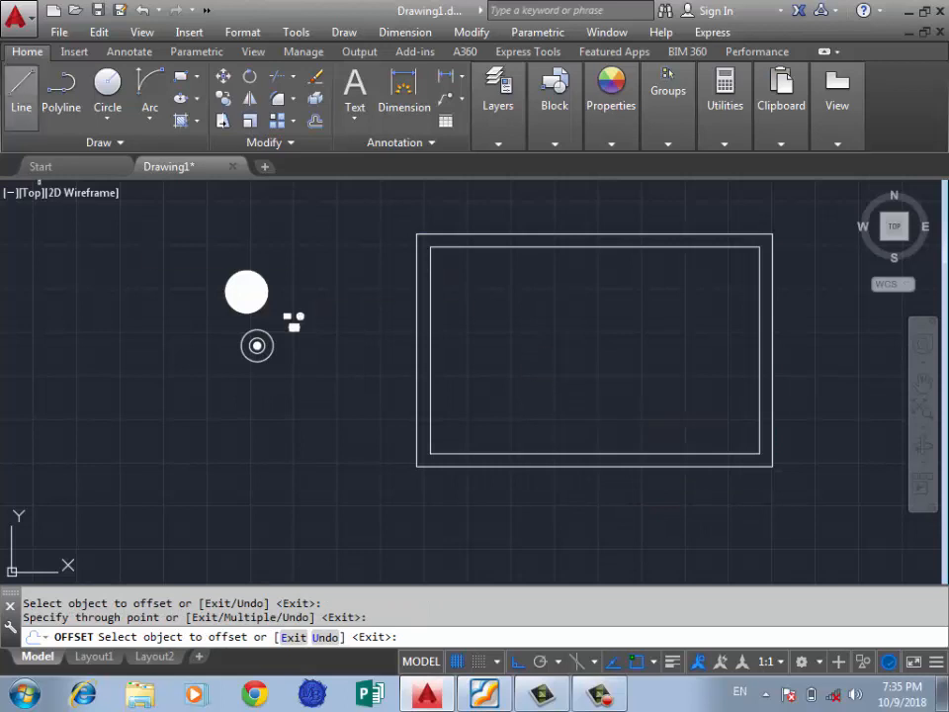
Draw small rectangles at the frame's two upper corners, between the outer and inner rectangle corners
click(181, 76)
click(417, 235)
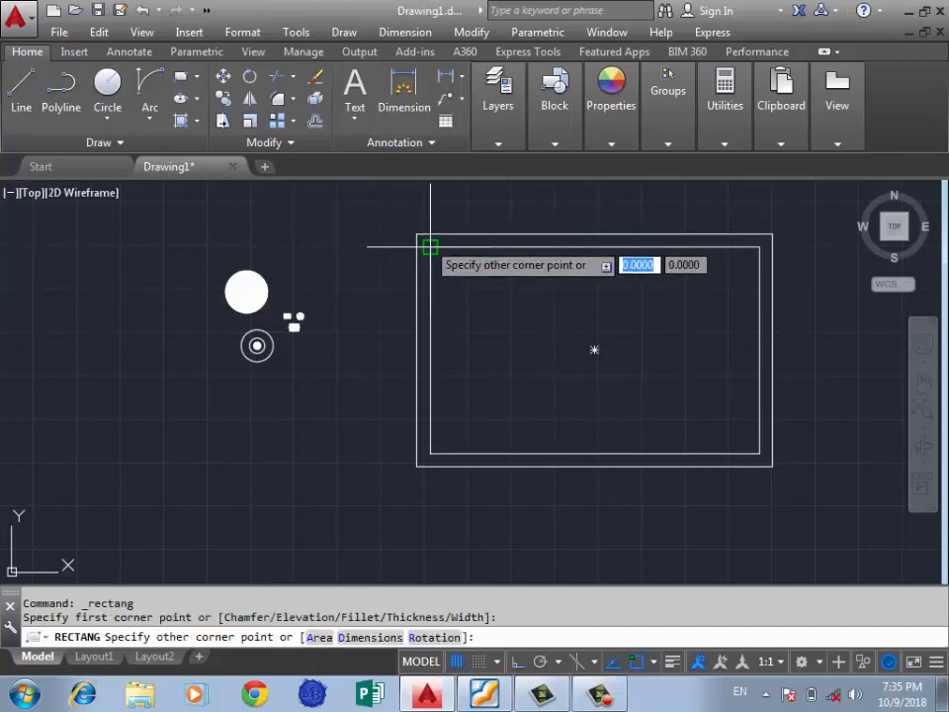
click(430, 247)
key(Return)
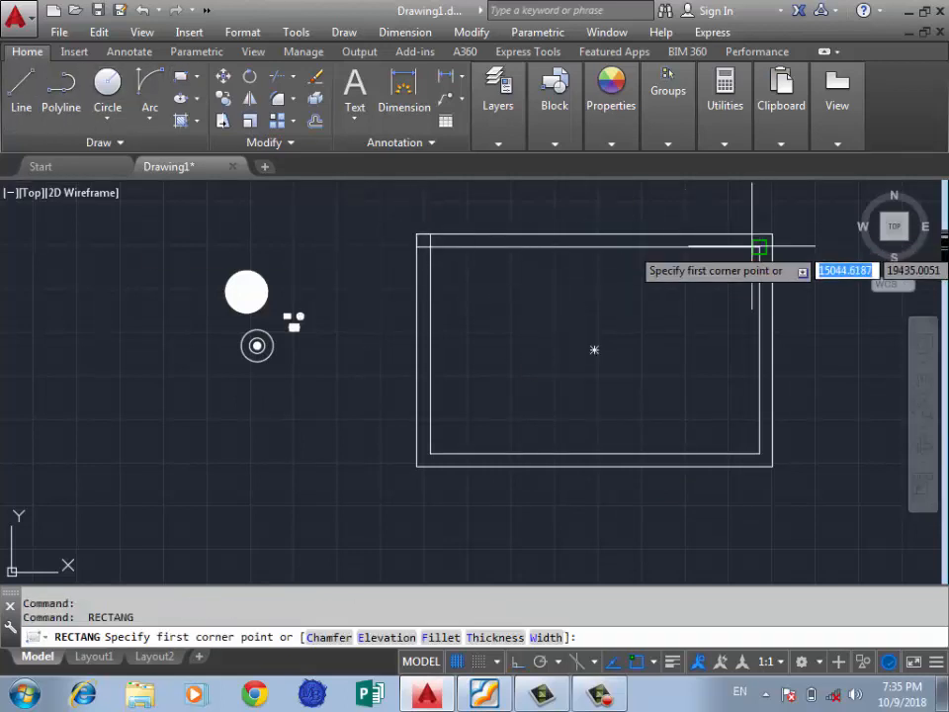
click(759, 247)
click(773, 235)
Draw small rectangles at the frame's two lower corners, between the outer and inner rectangle corners
key(Return)
key(Return)
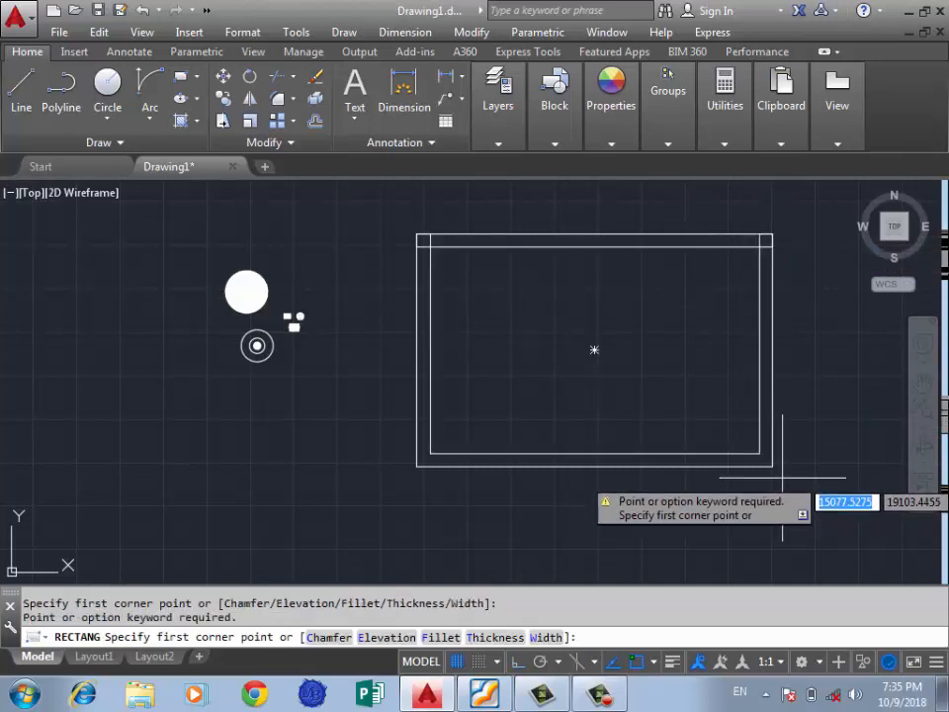
click(773, 466)
click(760, 453)
key(Return)
key(Return)
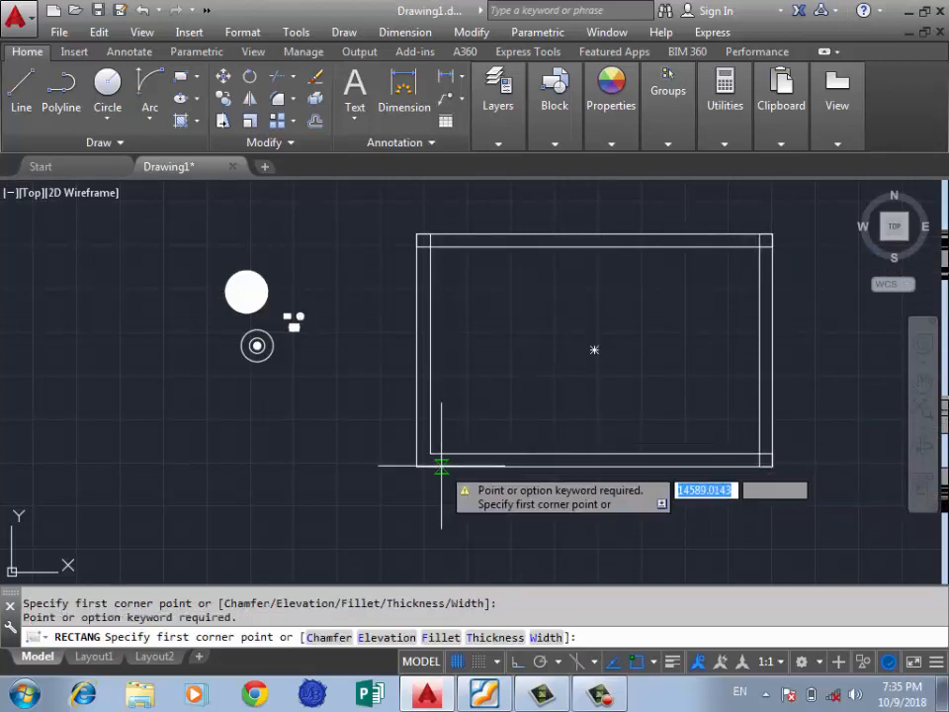
click(417, 466)
click(431, 454)
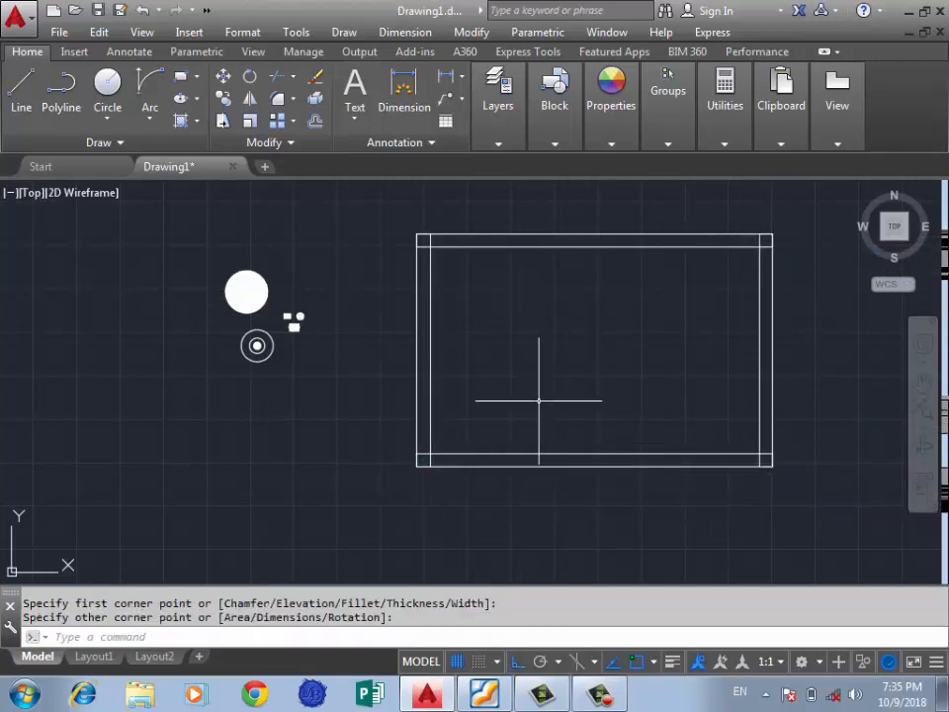
Fill all four corner rectangles with one hatch at scale 2 with background colour 248,153,30
scroll(417, 447, down, 2)
scroll(503, 370, up, 2)
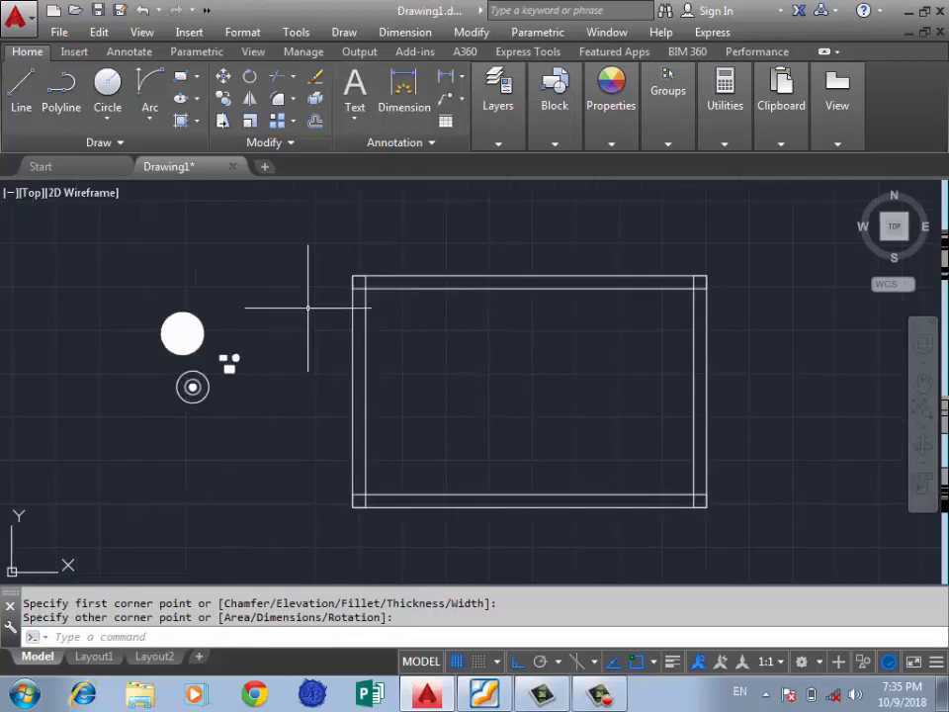
text(h)
key(Return)
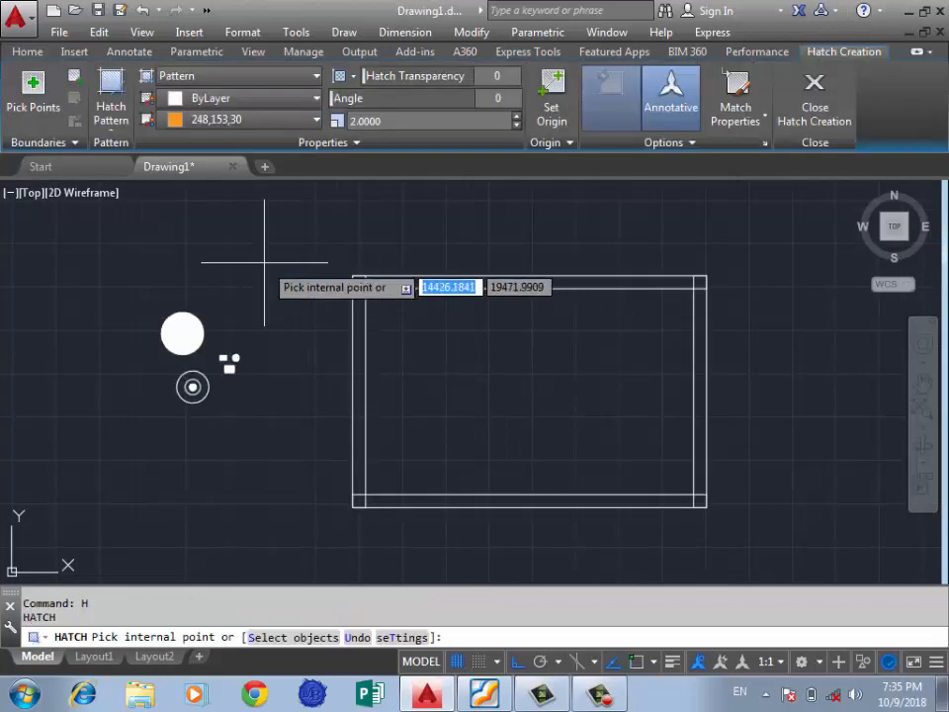
scroll(394, 300, up, 2)
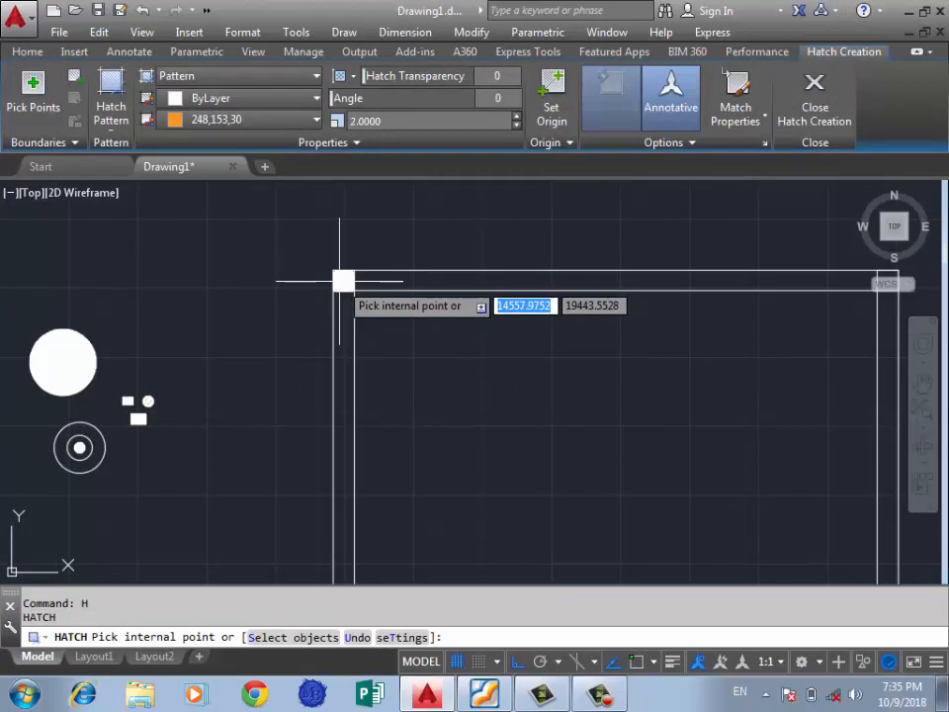
click(343, 278)
scroll(163, 269, down, 2)
click(621, 277)
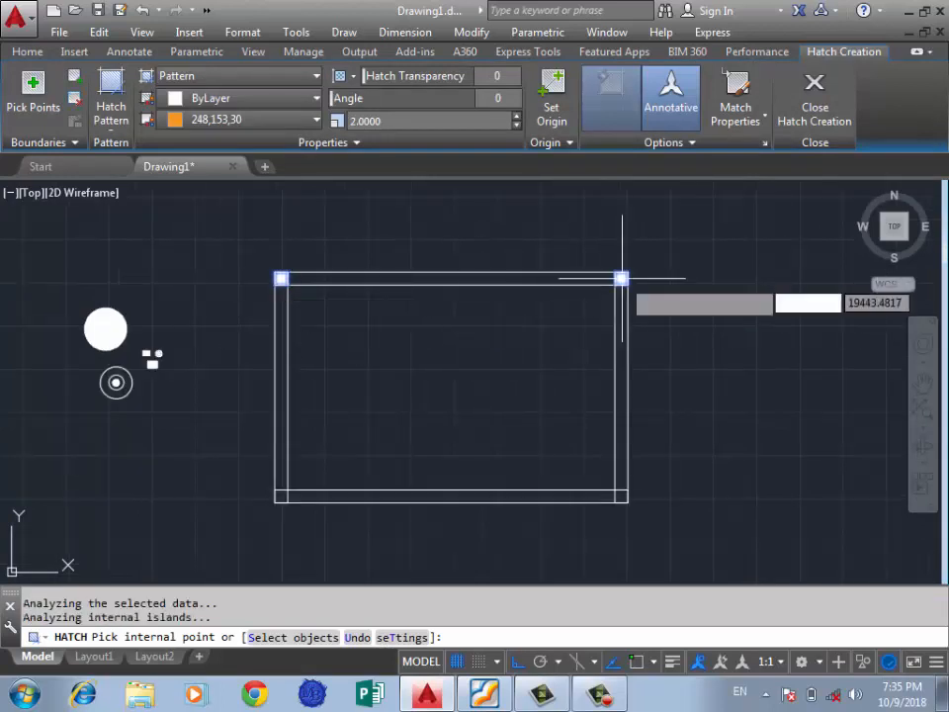
click(620, 496)
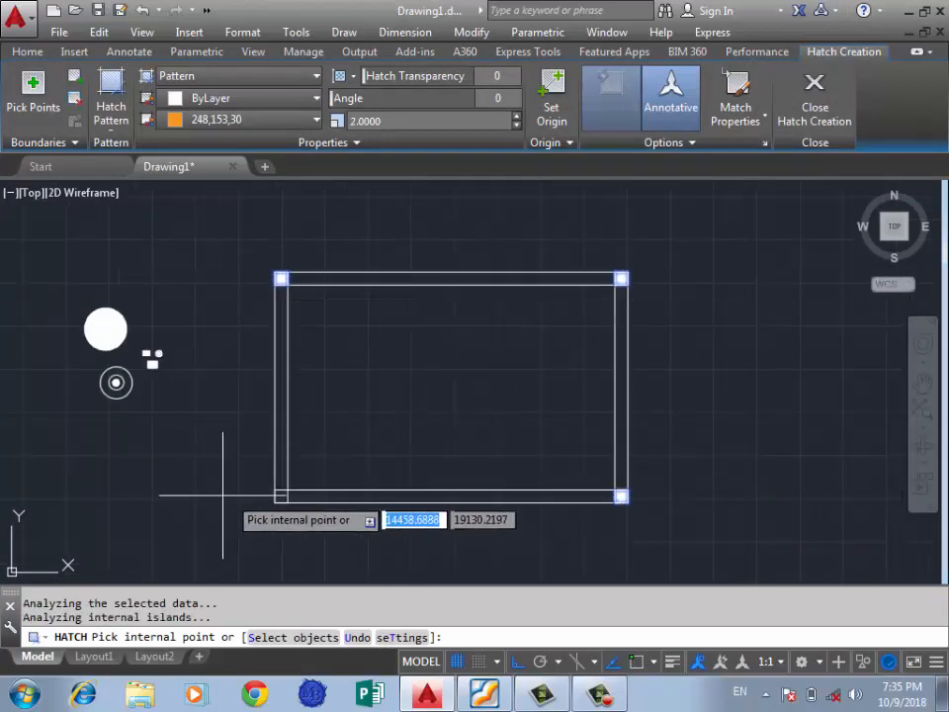
click(281, 496)
key(Return)
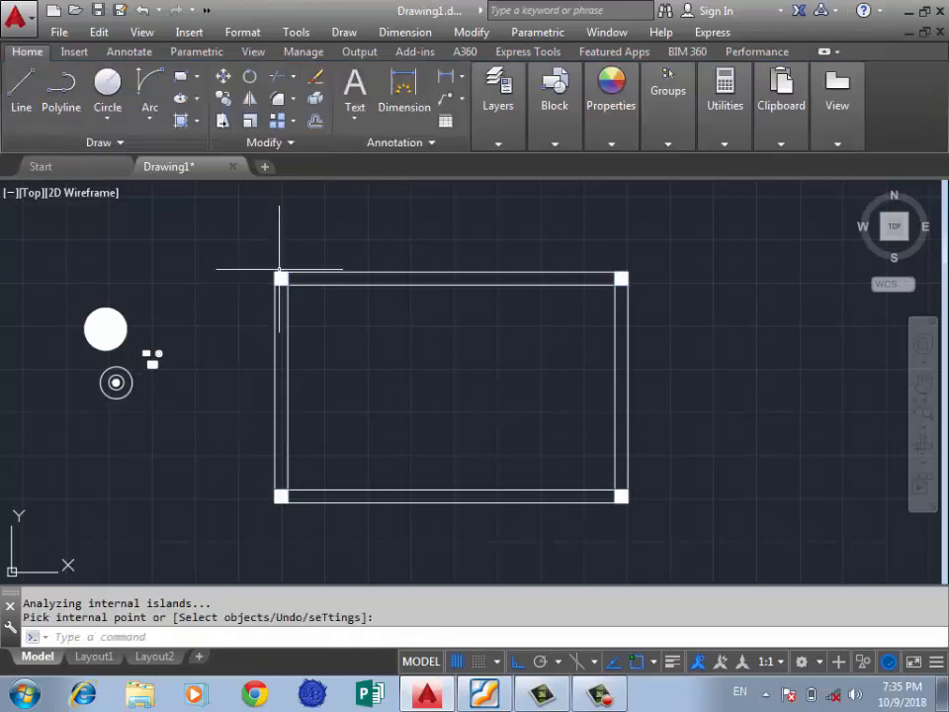
Try erasing the combined hatch of the four corner rectangles and undo the deletion
scroll(279, 277, up, 6)
scroll(286, 271, down, 6)
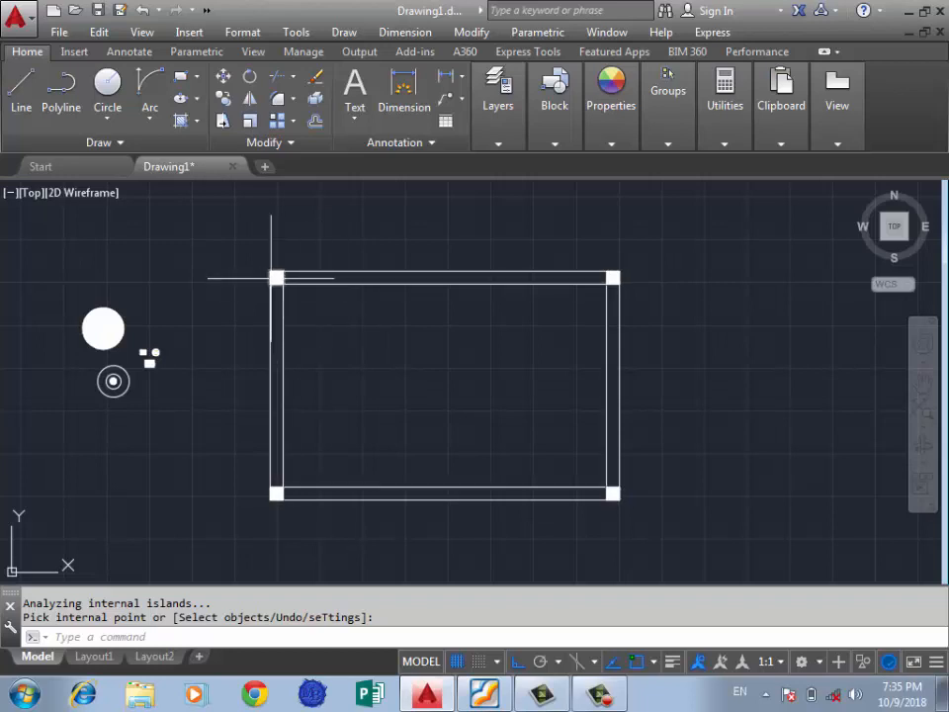
scroll(271, 278, up, 4)
click(283, 271)
scroll(167, 274, down, 4)
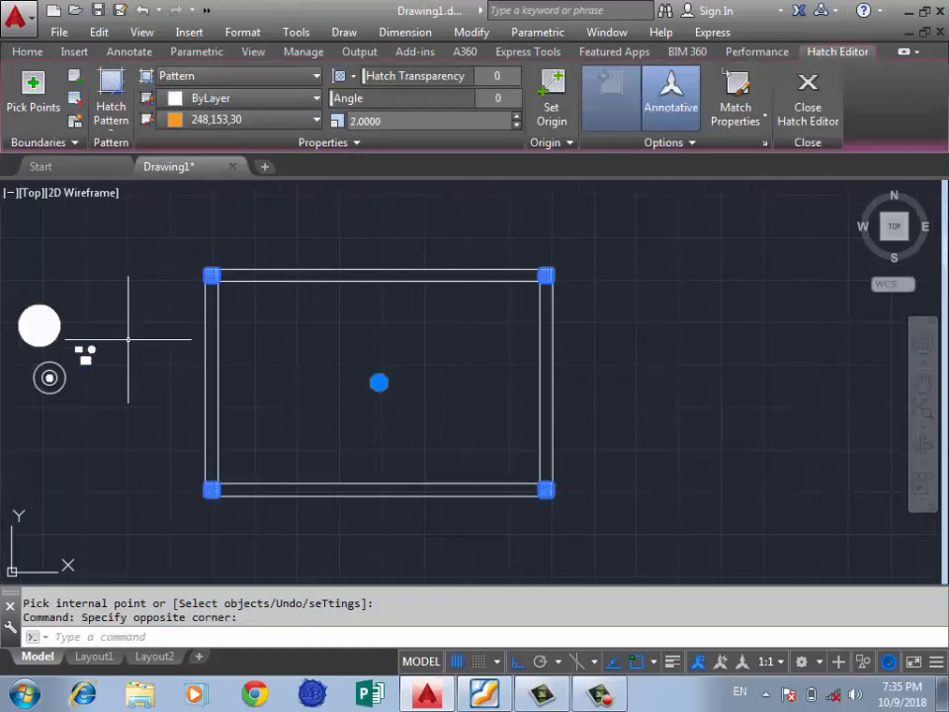
key(Delete)
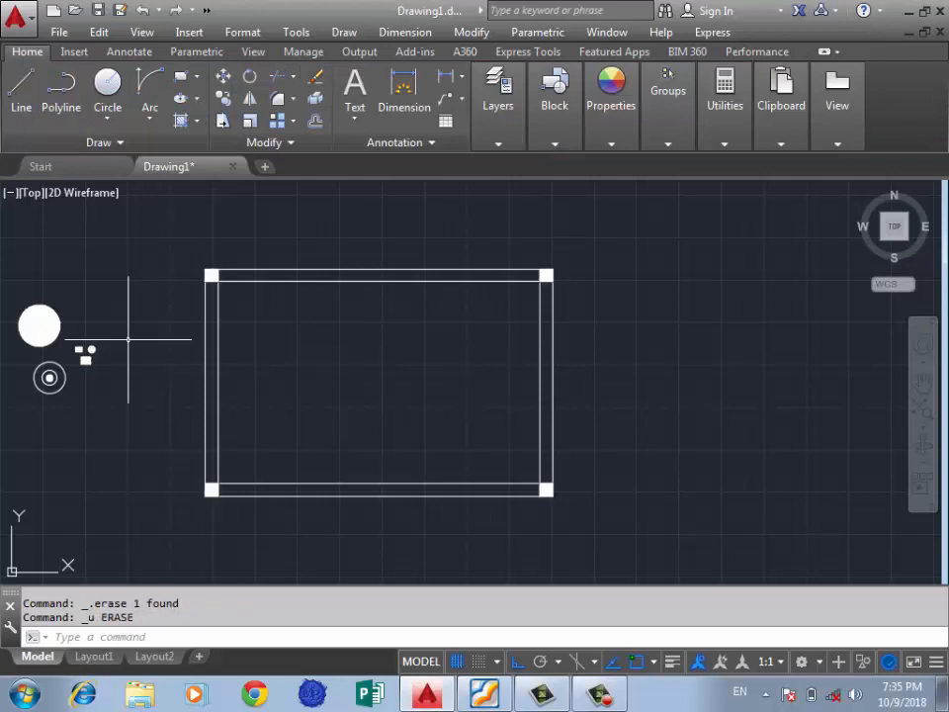
Split the combined corner hatch into individual hatches with the Separate Hatches option
scroll(209, 269, up, 2)
click(209, 274)
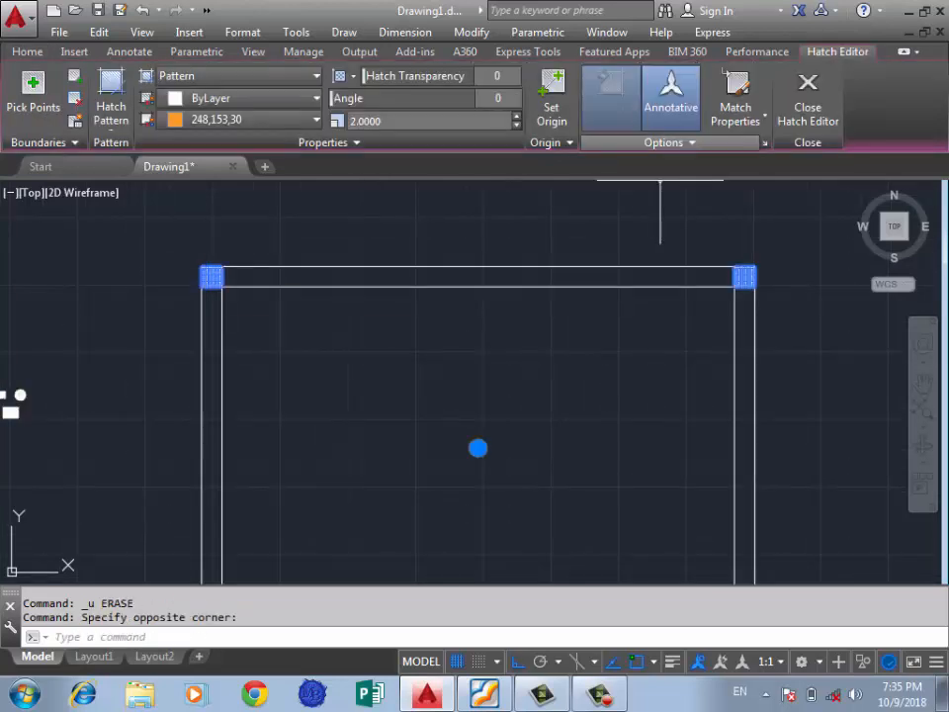
click(663, 142)
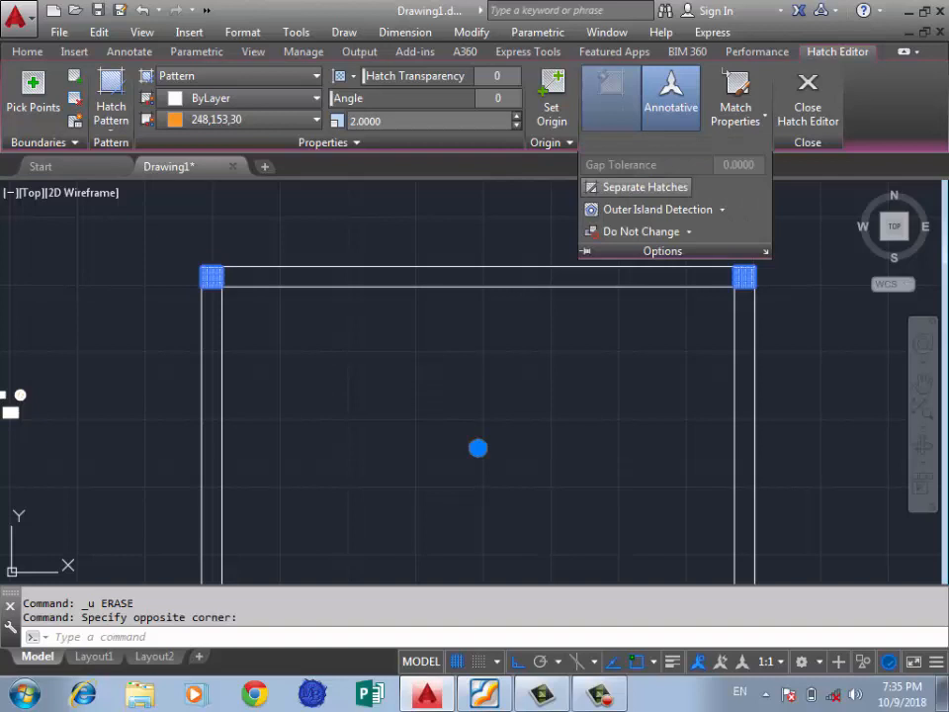
click(645, 187)
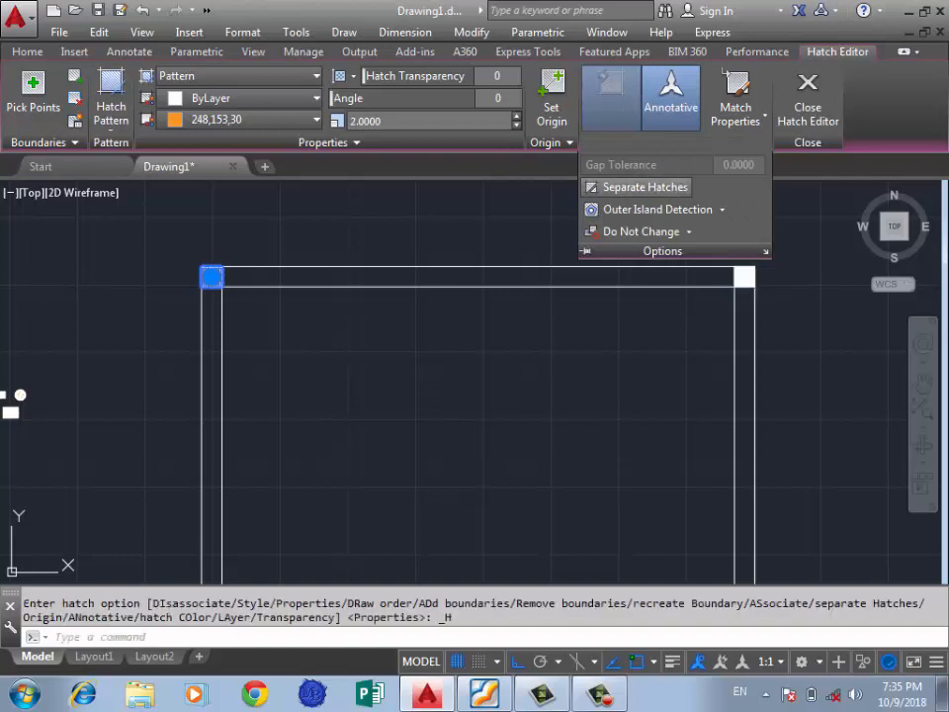
scroll(439, 217, down, 2)
right_click(400, 324)
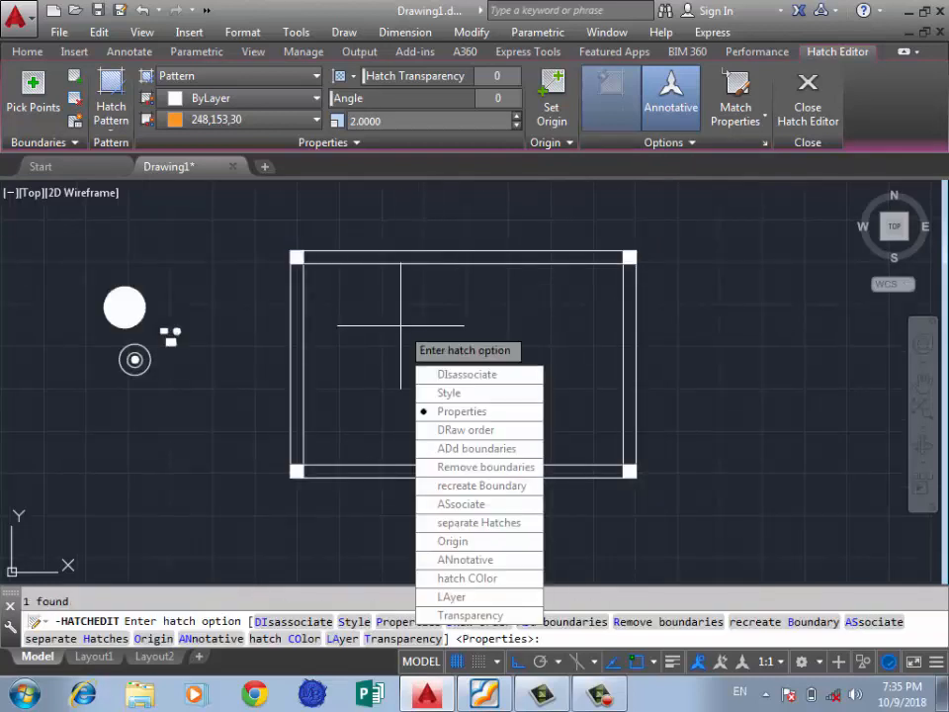
key(Escape)
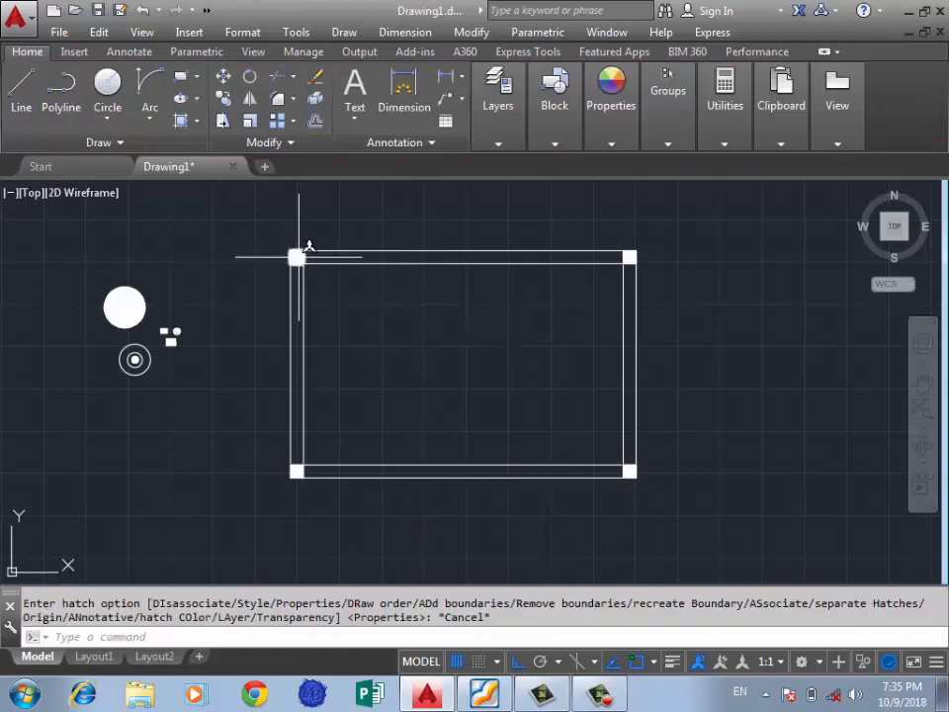
Erase only the upper-left corner's hatch, and undo both the deletion and the hatch separation
click(296, 257)
click(584, 259)
key(Delete)
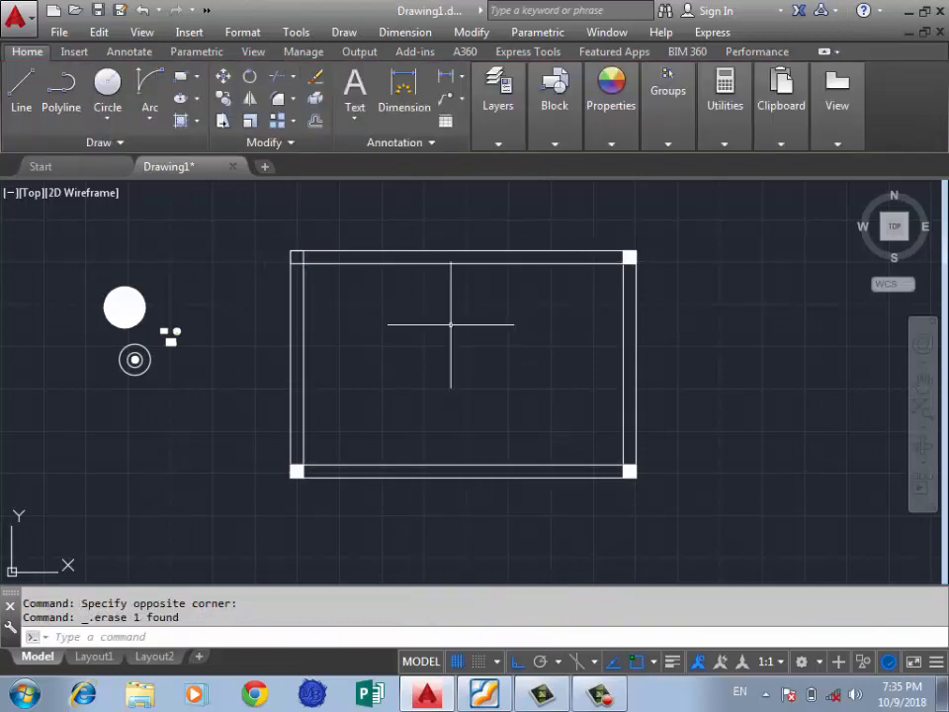
click(183, 377)
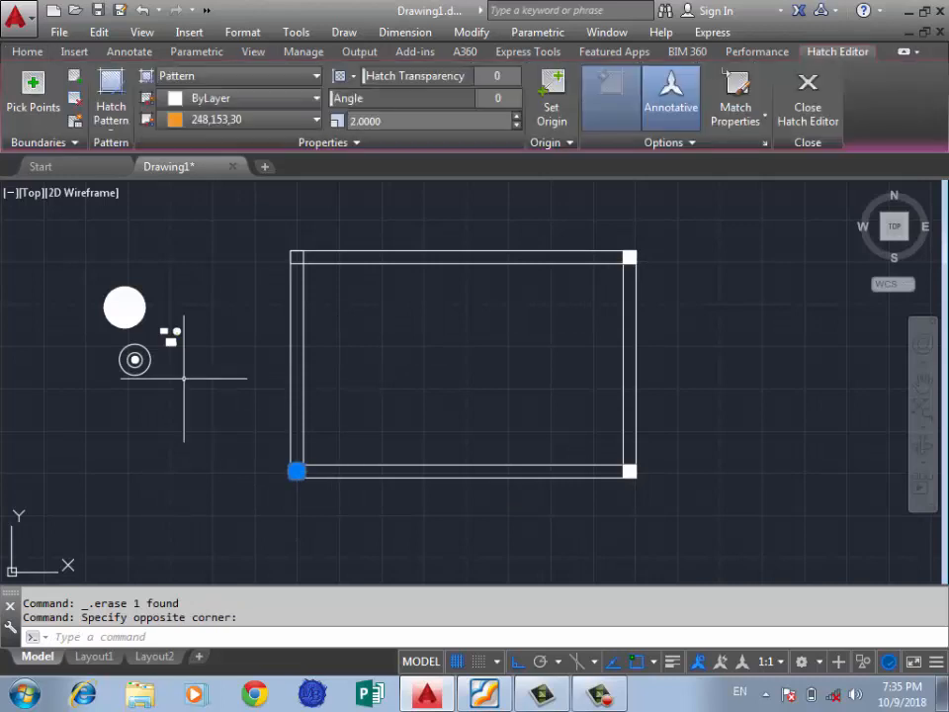
key(Escape)
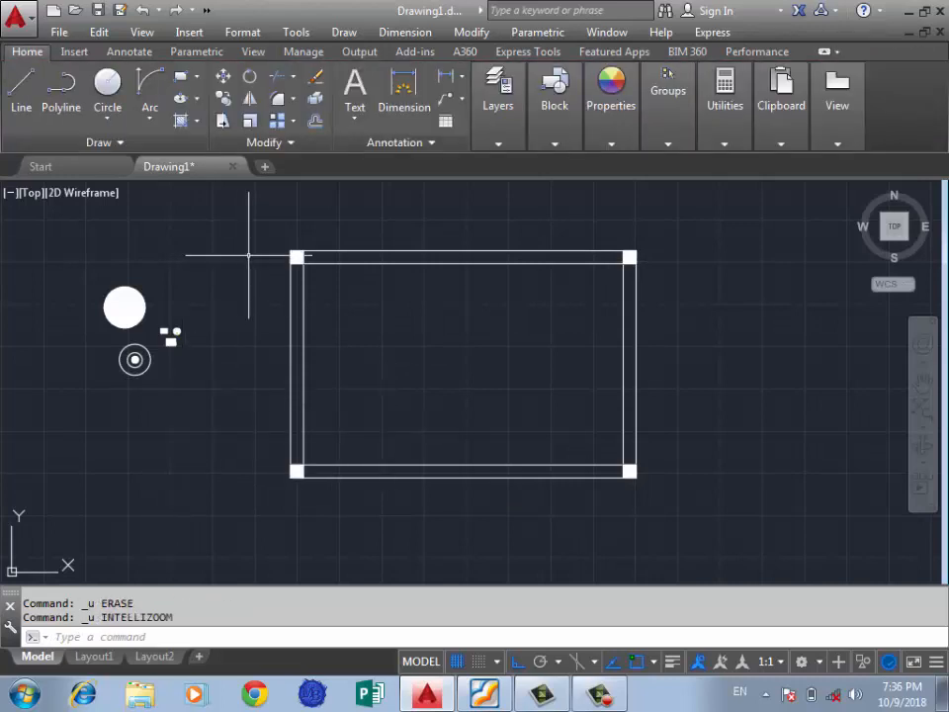
key(ctrl+z)
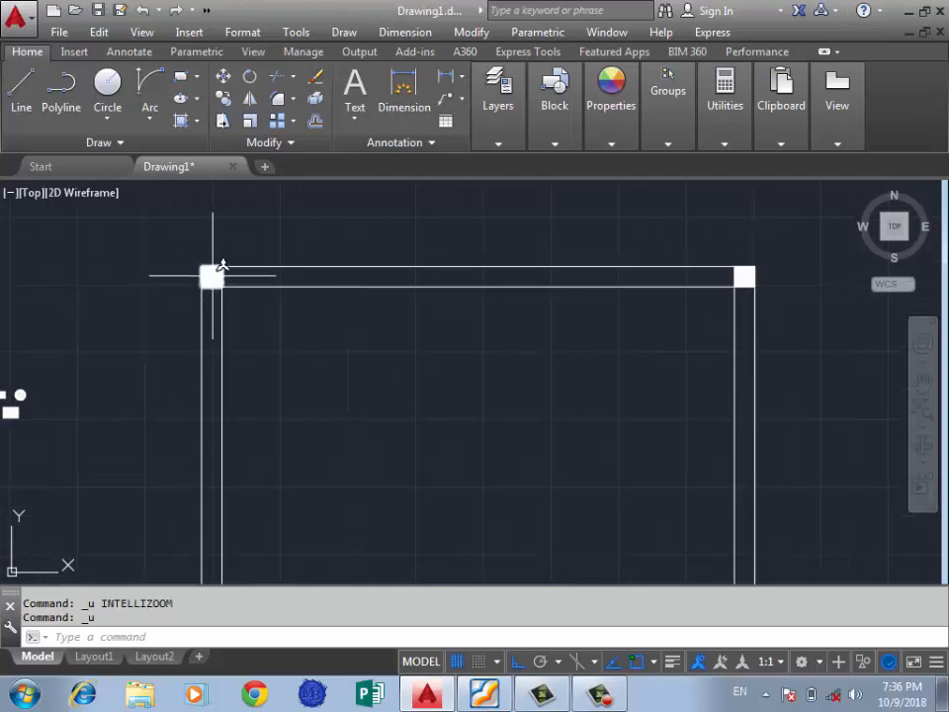
key(ctrl+z)
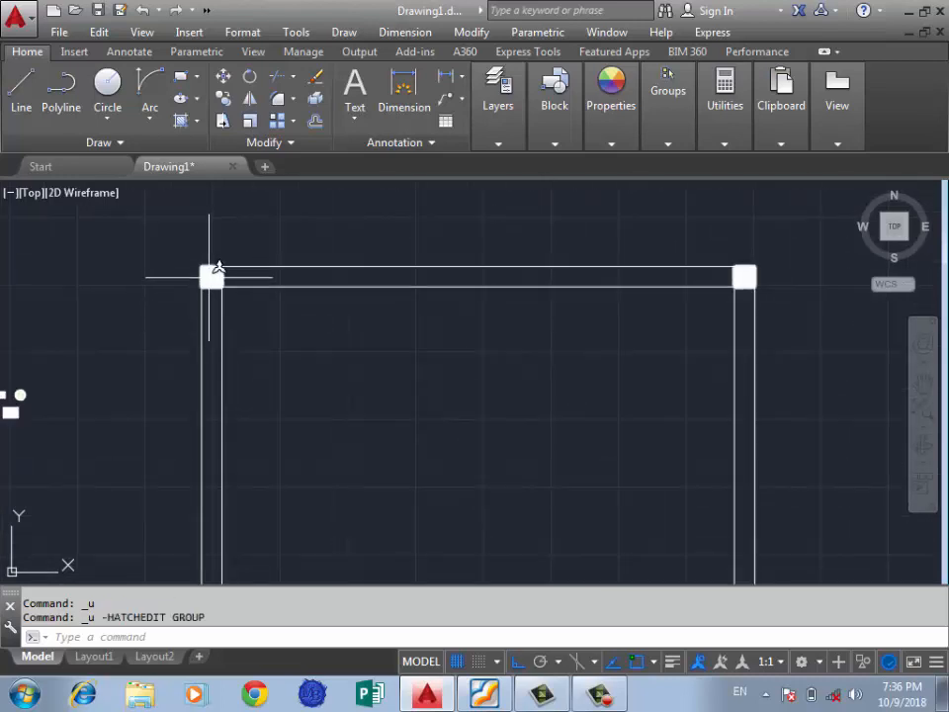
Start a new Hatch command for the rectangular frame
scroll(477, 389, down, 2)
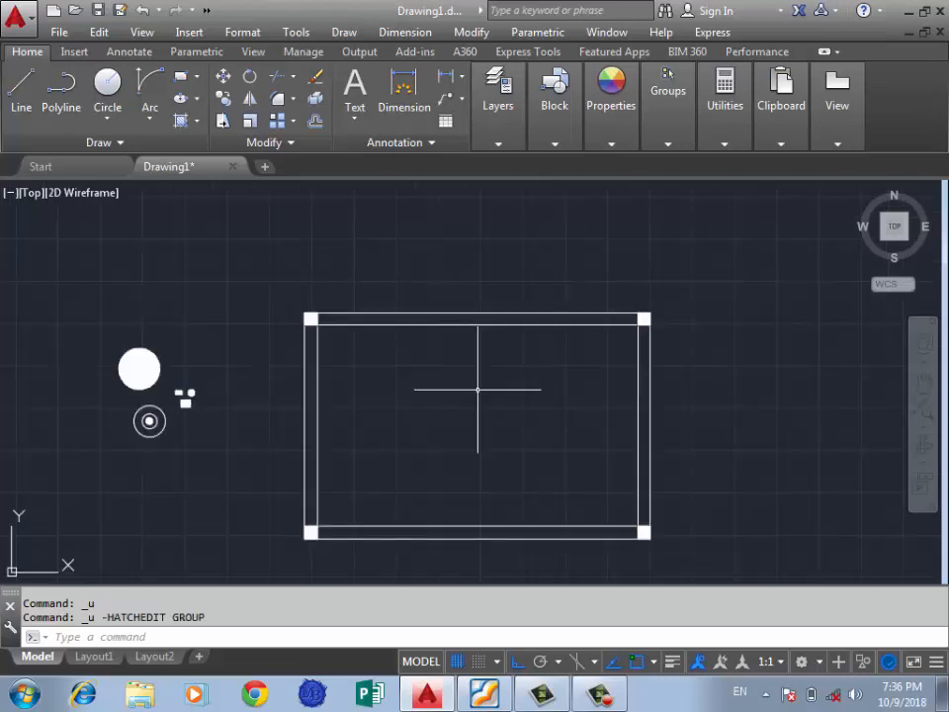
text(H)
key(Return)
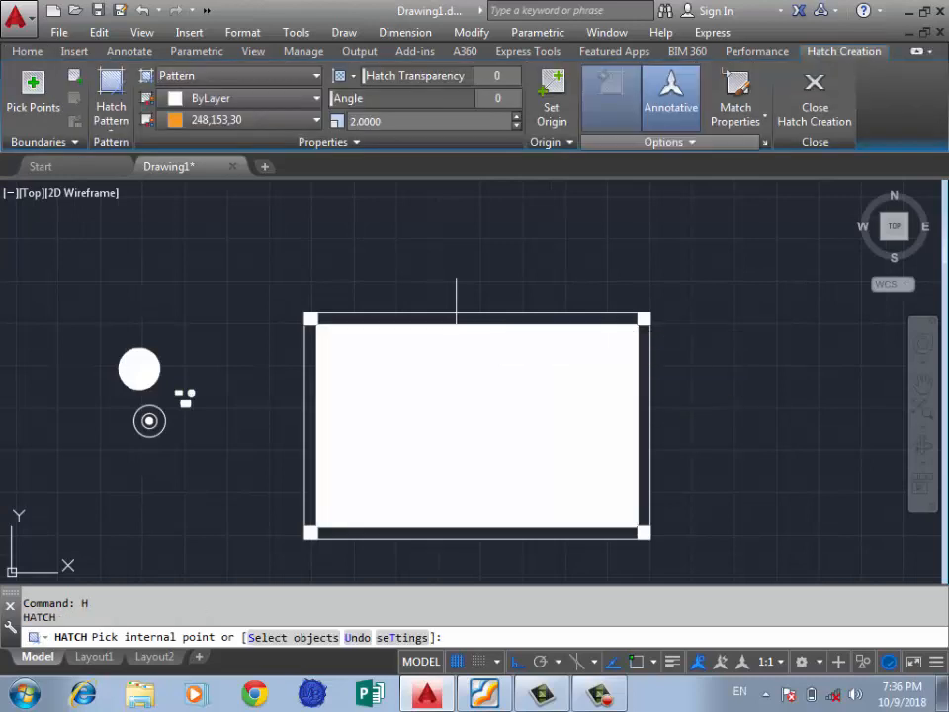
click(663, 142)
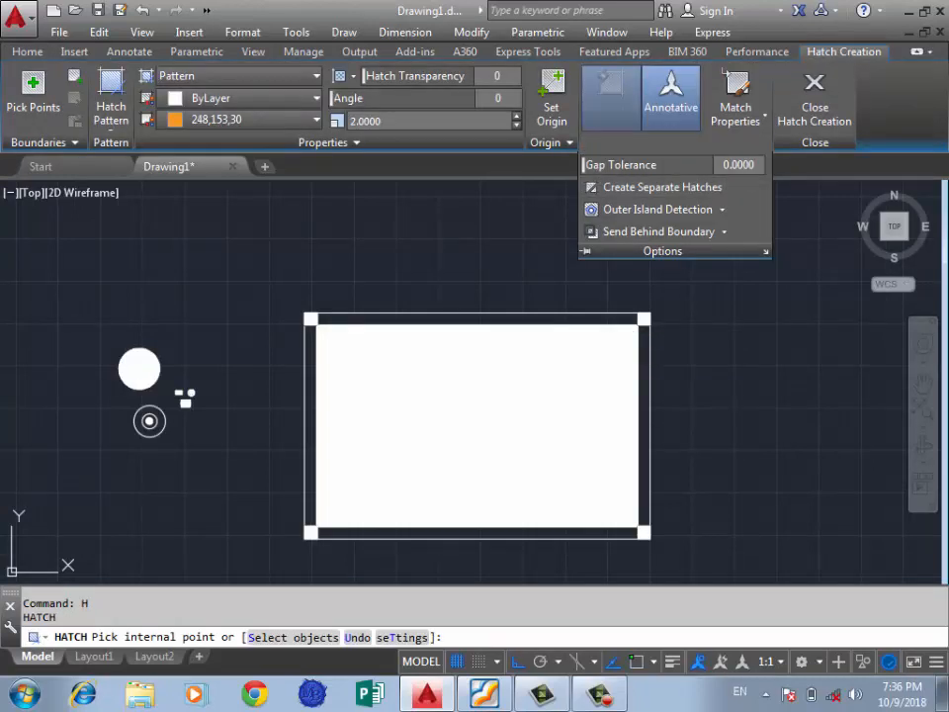
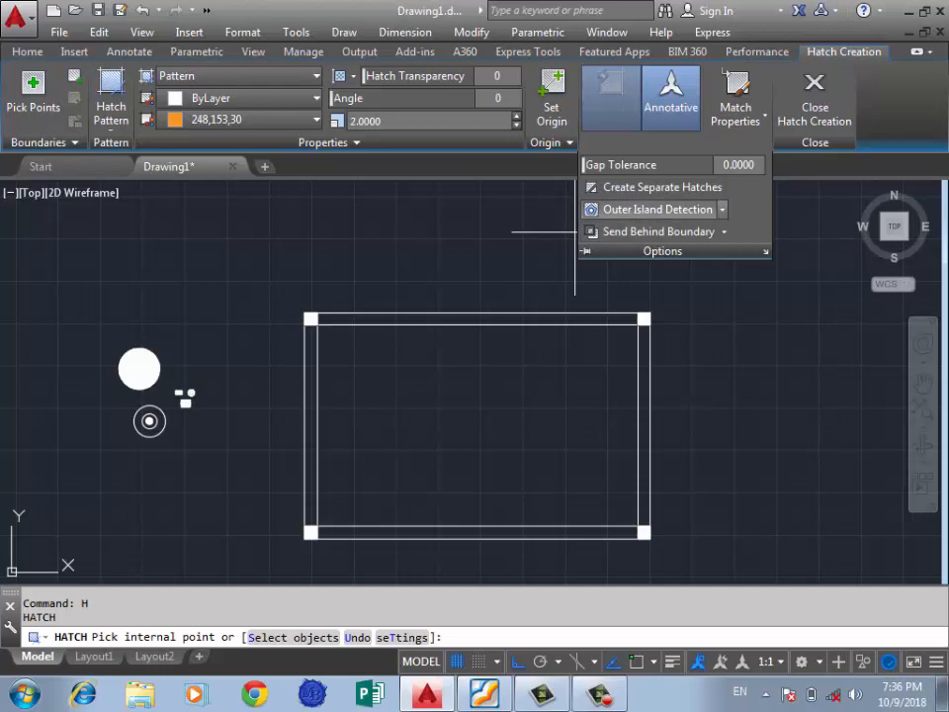
click(657, 209)
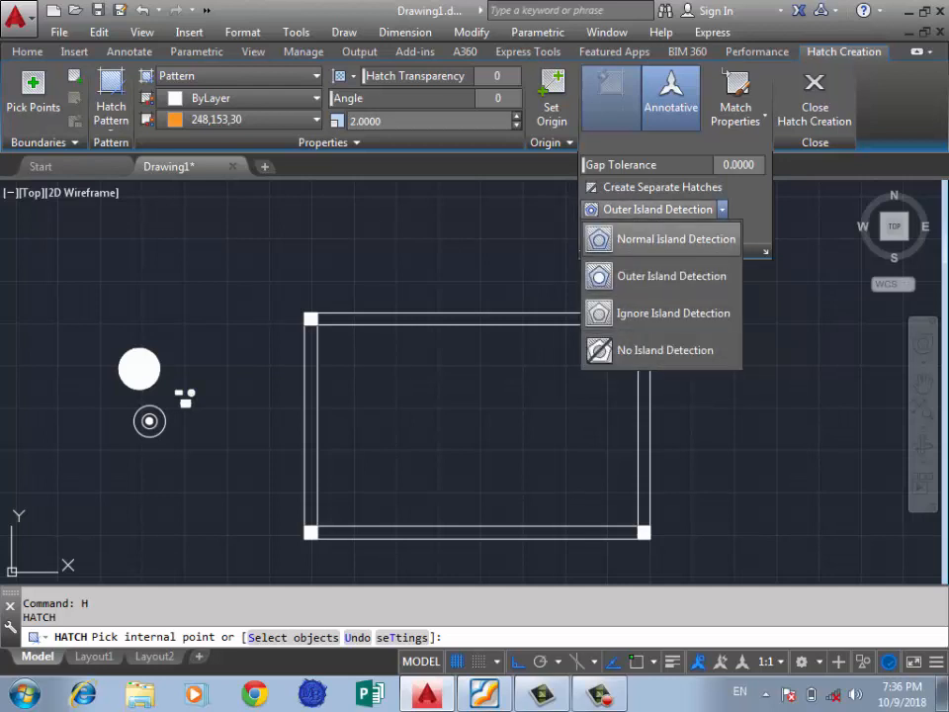
click(671, 276)
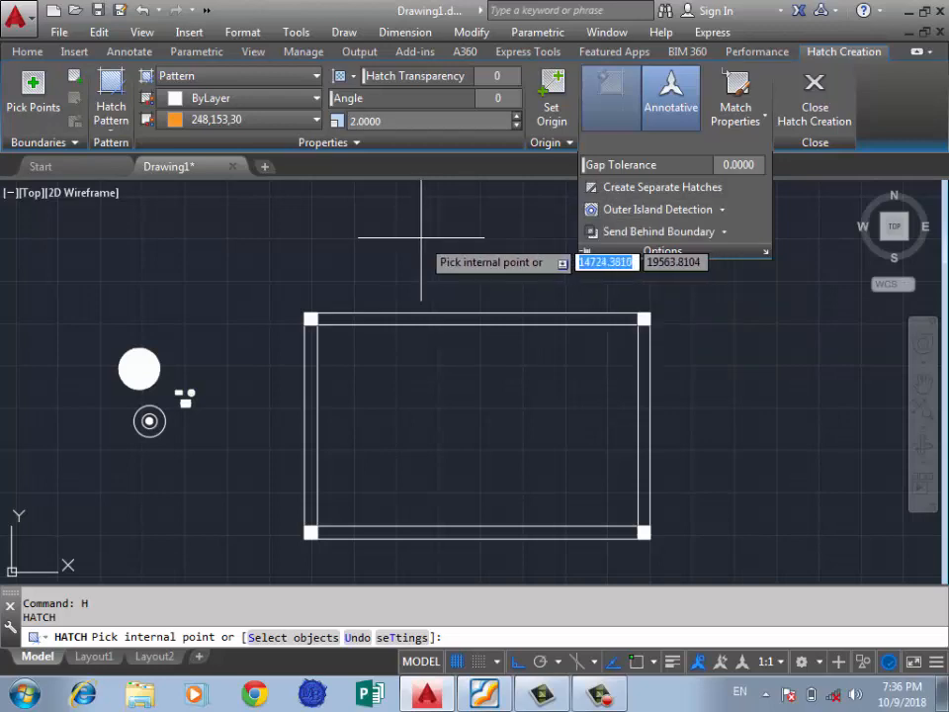
click(424, 211)
click(656, 228)
scroll(153, 435, up, 6)
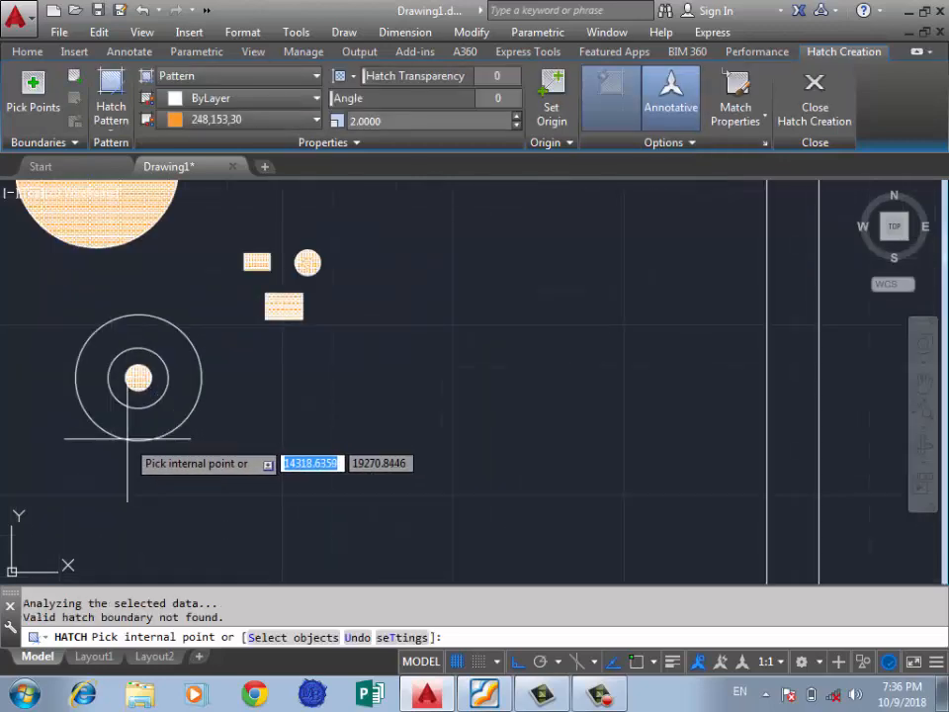
scroll(287, 429, down, 2)
scroll(218, 401, up, 6)
key(Return)
Erase the hatch inside the innermost of the three concentric circles
click(143, 384)
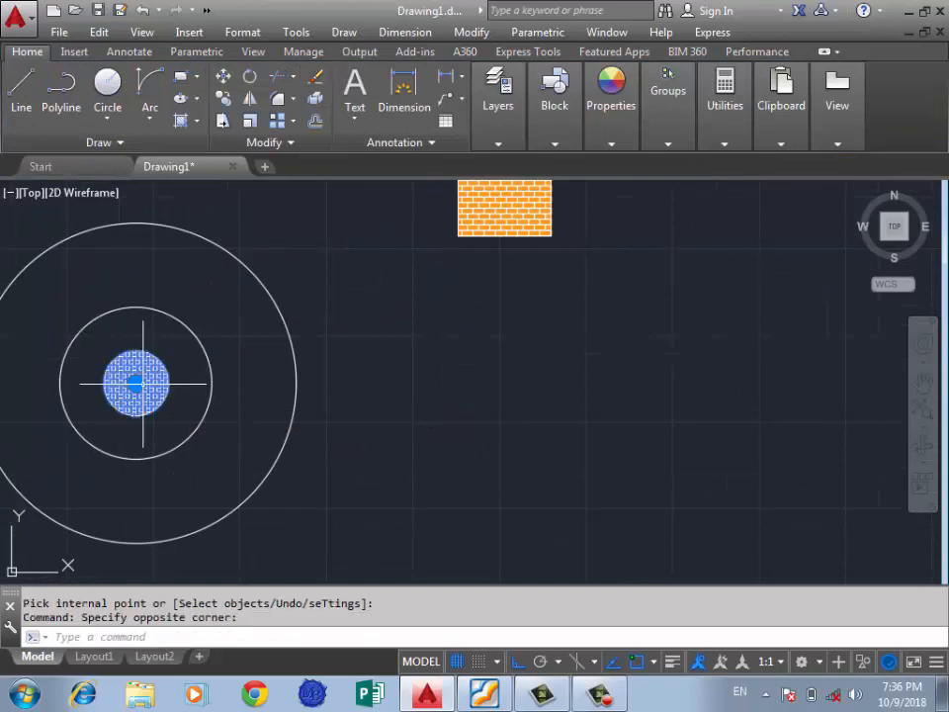
key(Delete)
scroll(445, 386, down, 4)
scroll(266, 383, up, 2)
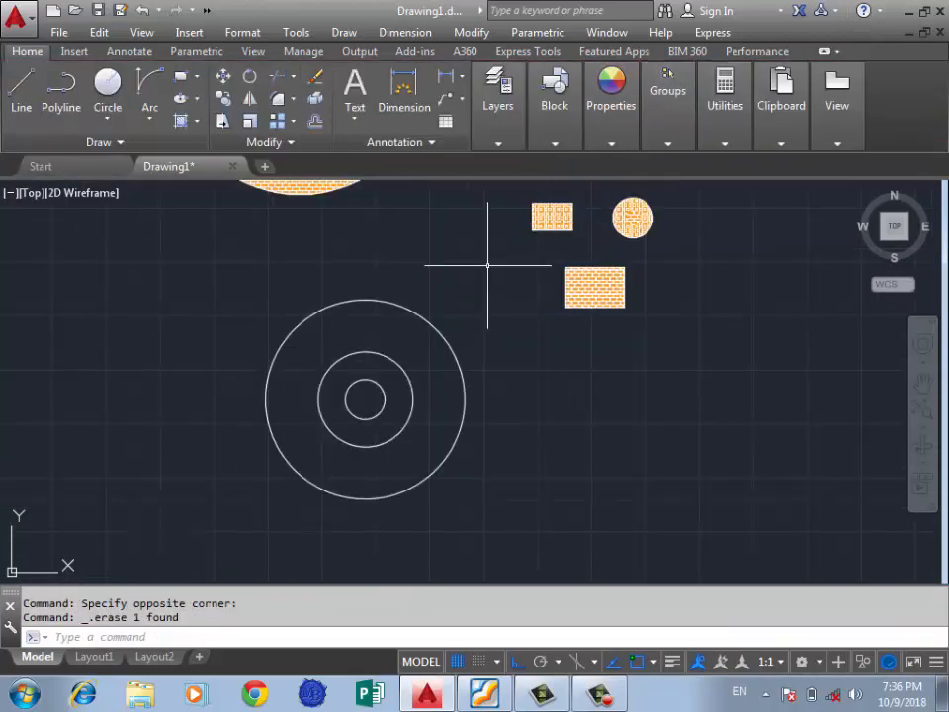
Start a hatch using Normal Island Detection and pick areas inside the innermost circle, the middle ring and the outer ring of the concentric circles
key(Return)
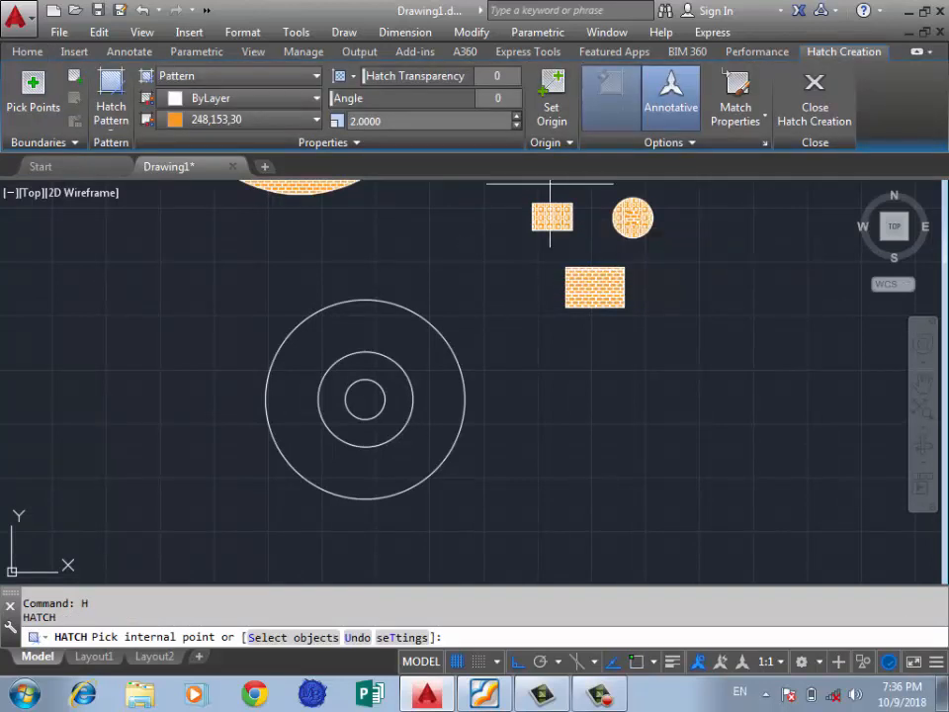
click(662, 142)
click(722, 209)
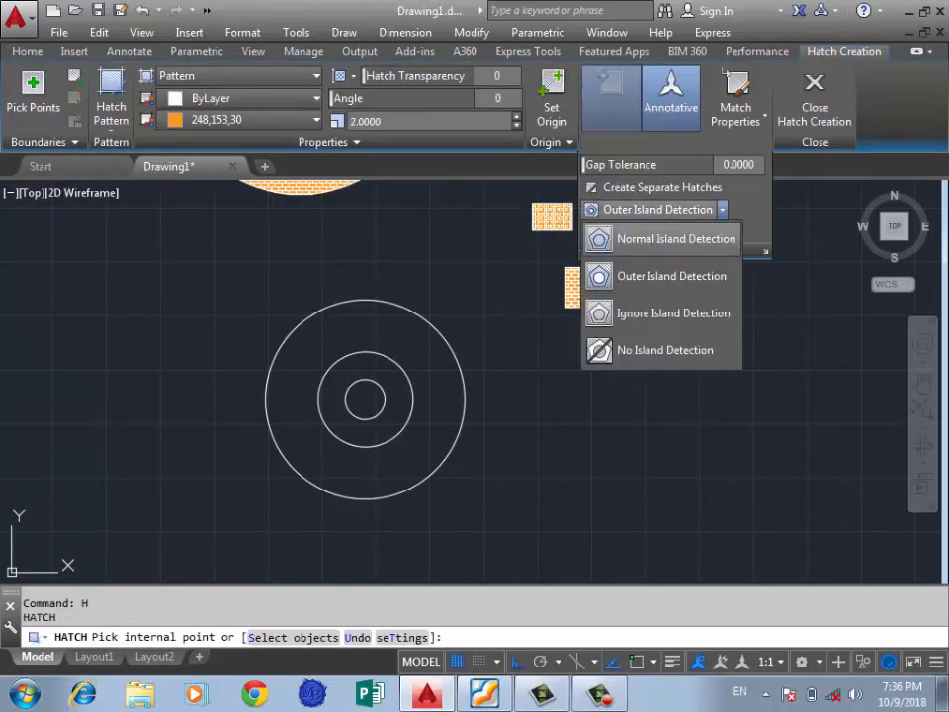
click(672, 238)
click(365, 398)
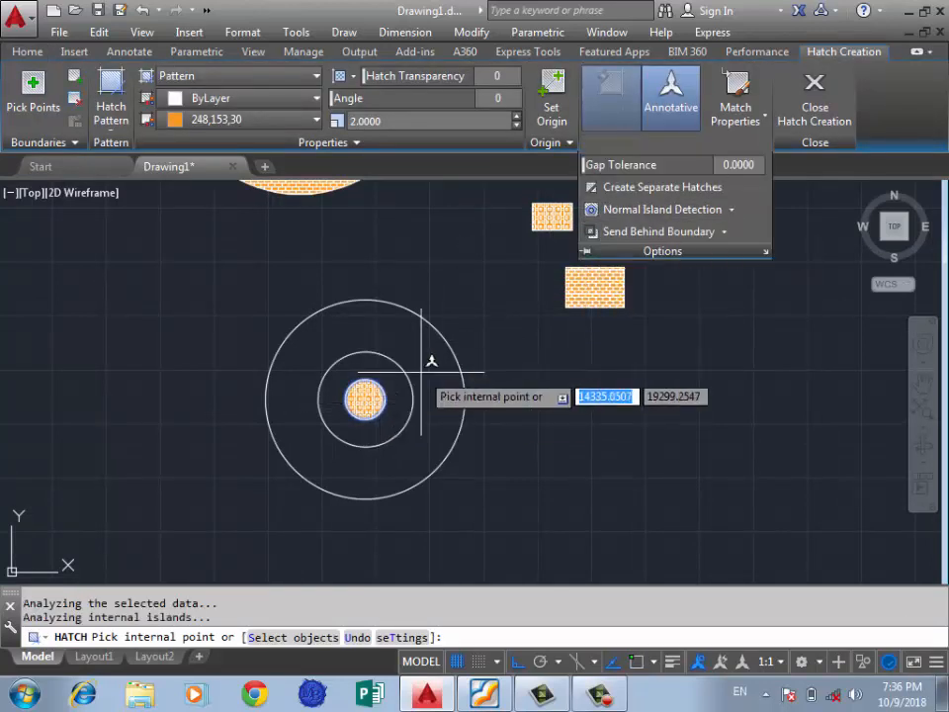
click(442, 353)
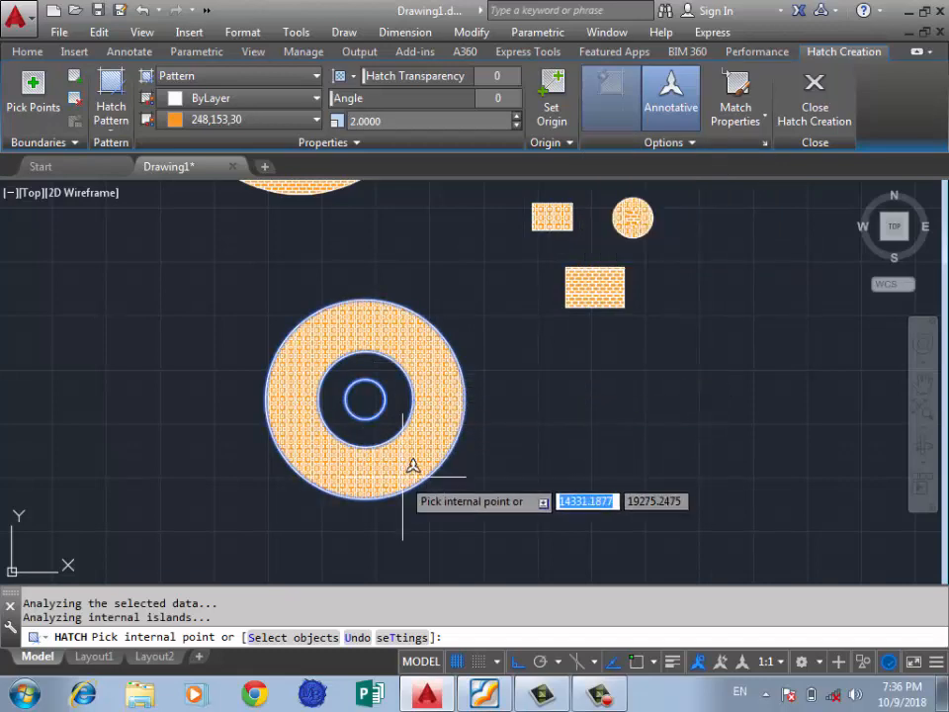
click(375, 398)
click(394, 400)
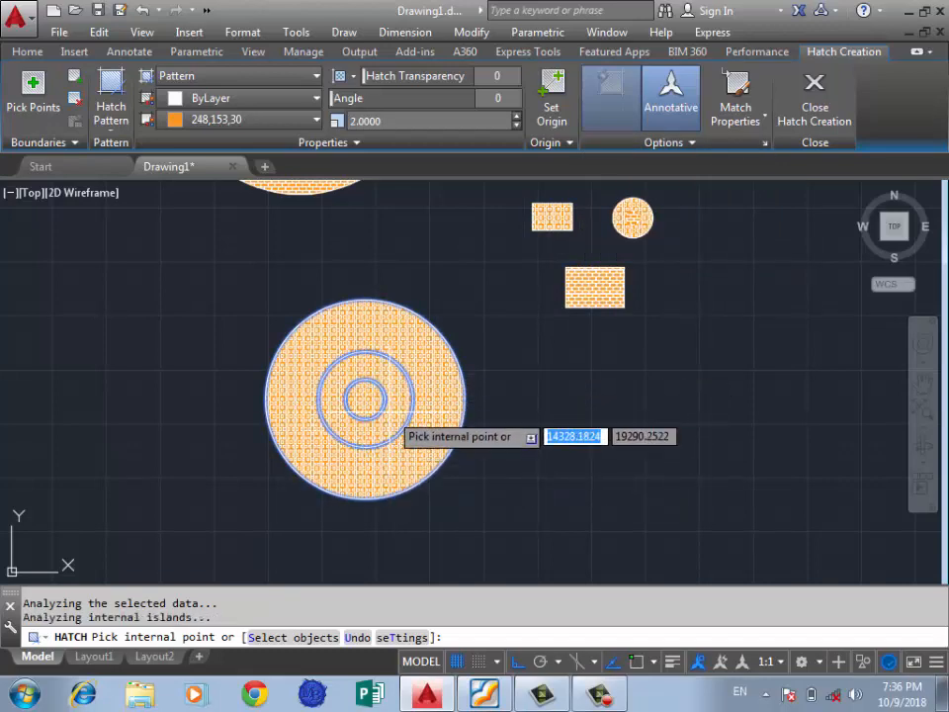
Finish the Normal Island Detection hatch on the concentric circles and undo it
click(663, 143)
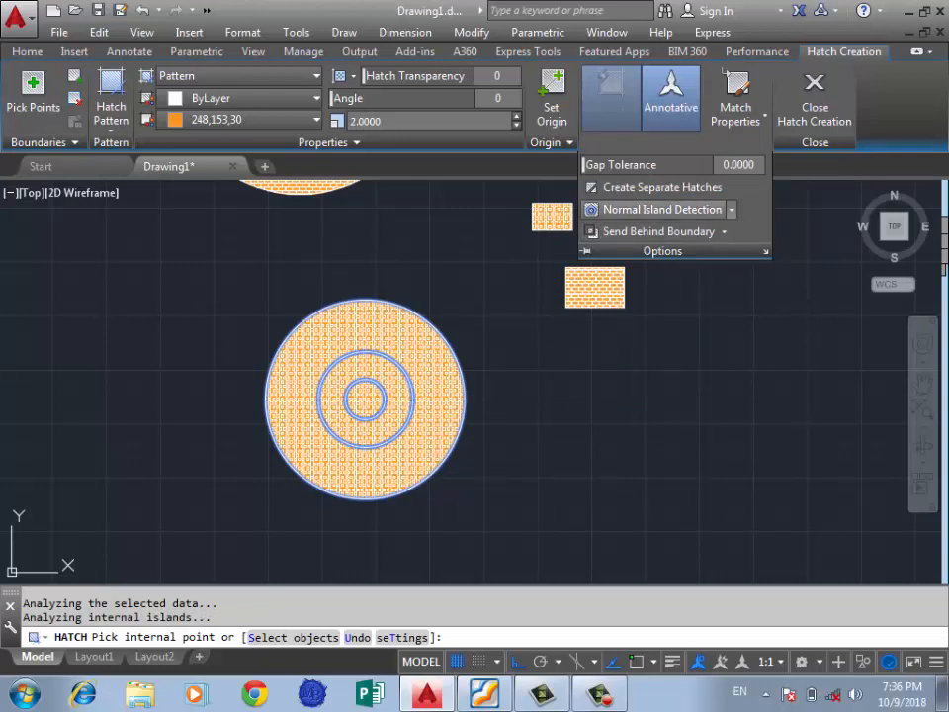
click(731, 210)
click(682, 236)
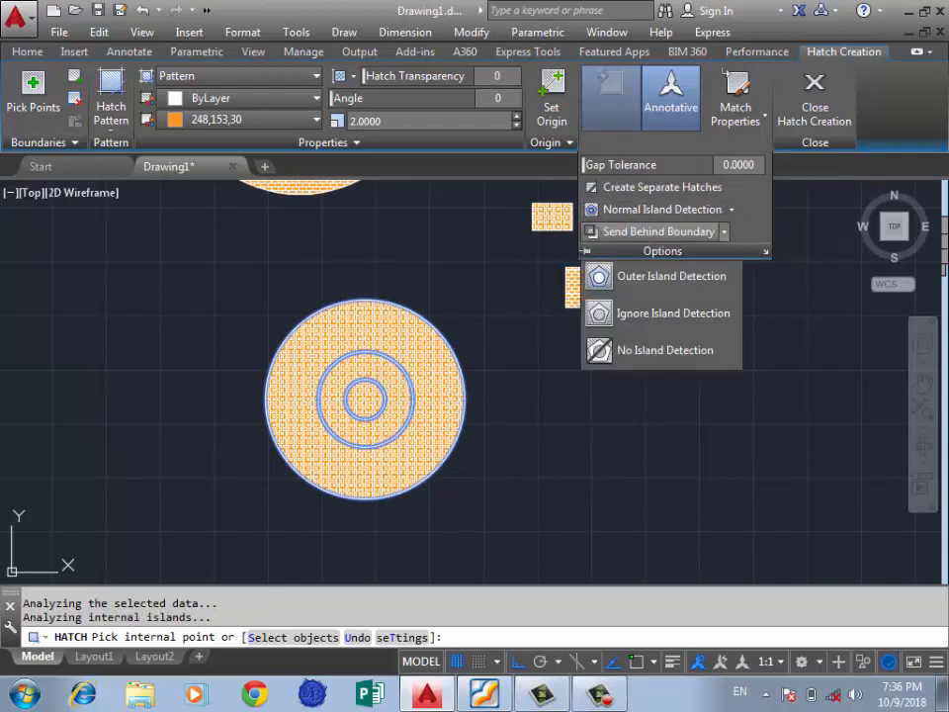
key(Return)
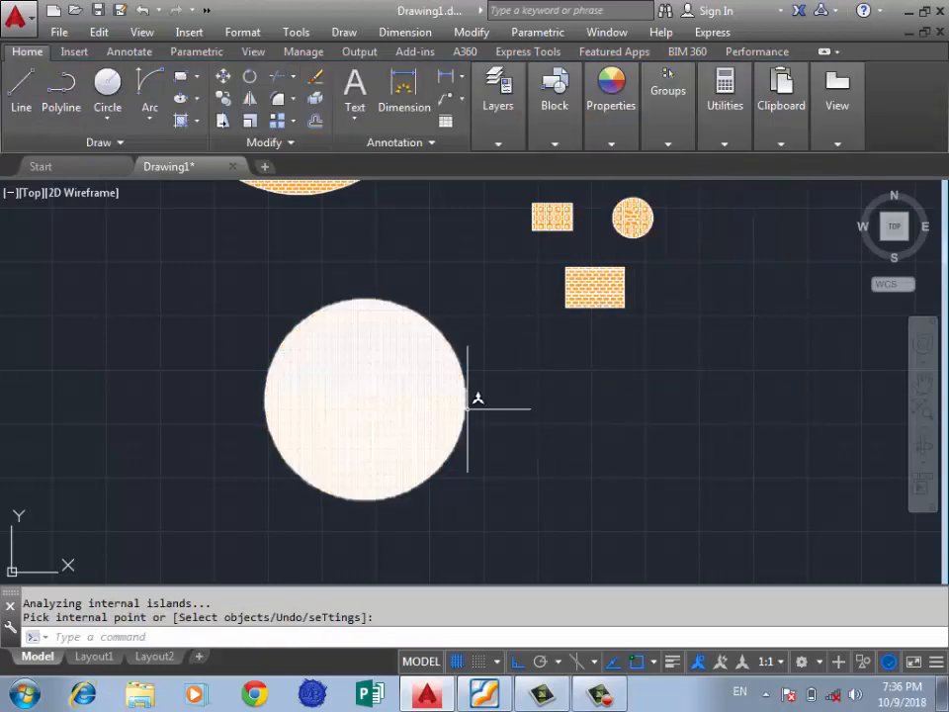
key(ctrl+z)
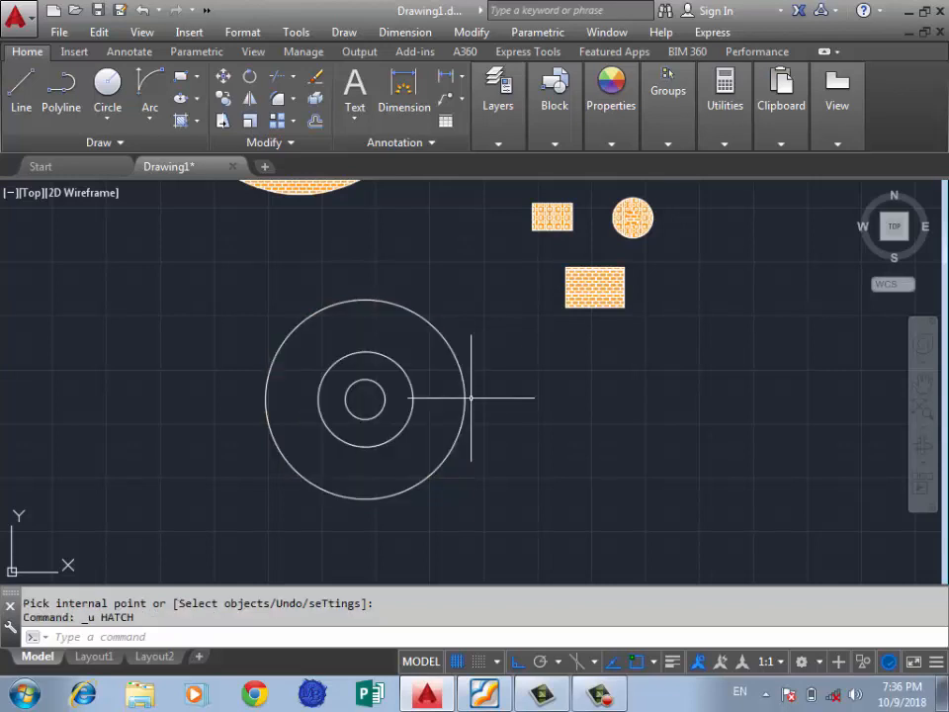
Hatch the outer ring of the concentric circles using Outer Island Detection
text(h)
key(Return)
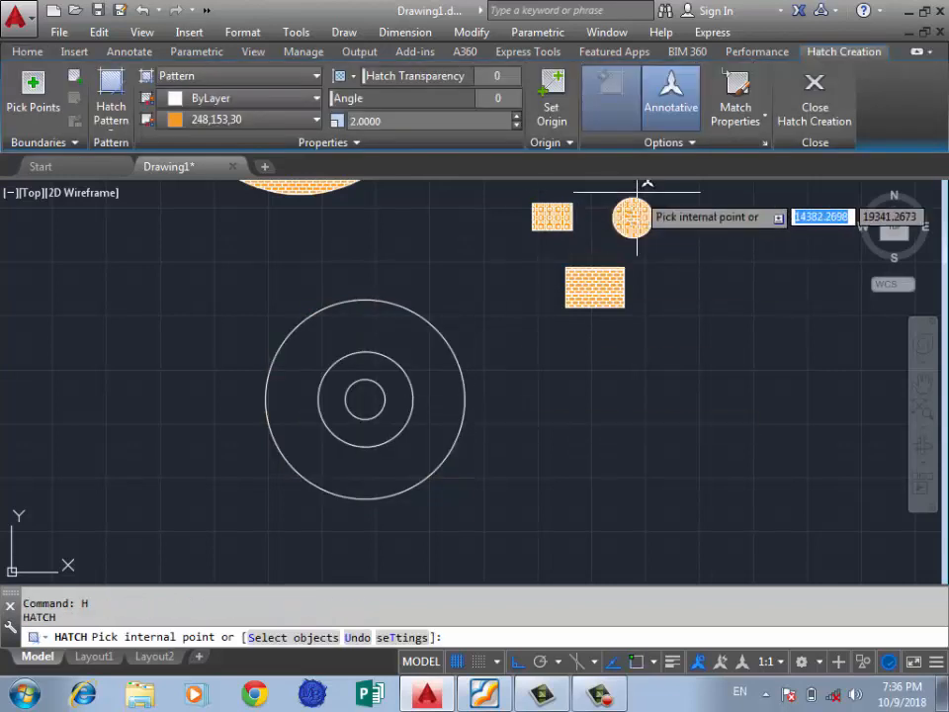
click(662, 143)
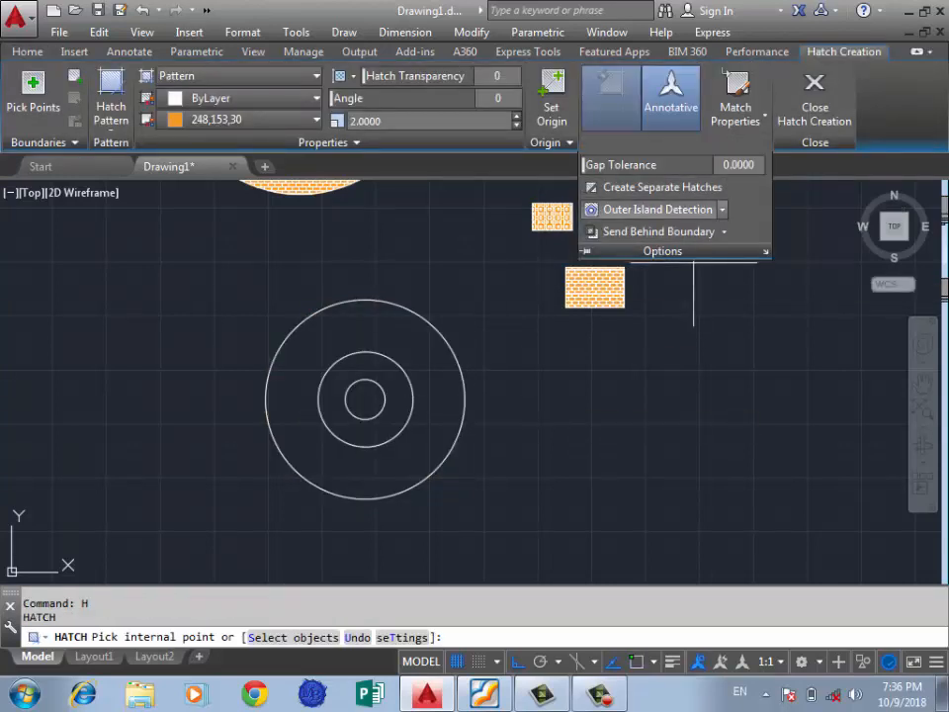
click(722, 209)
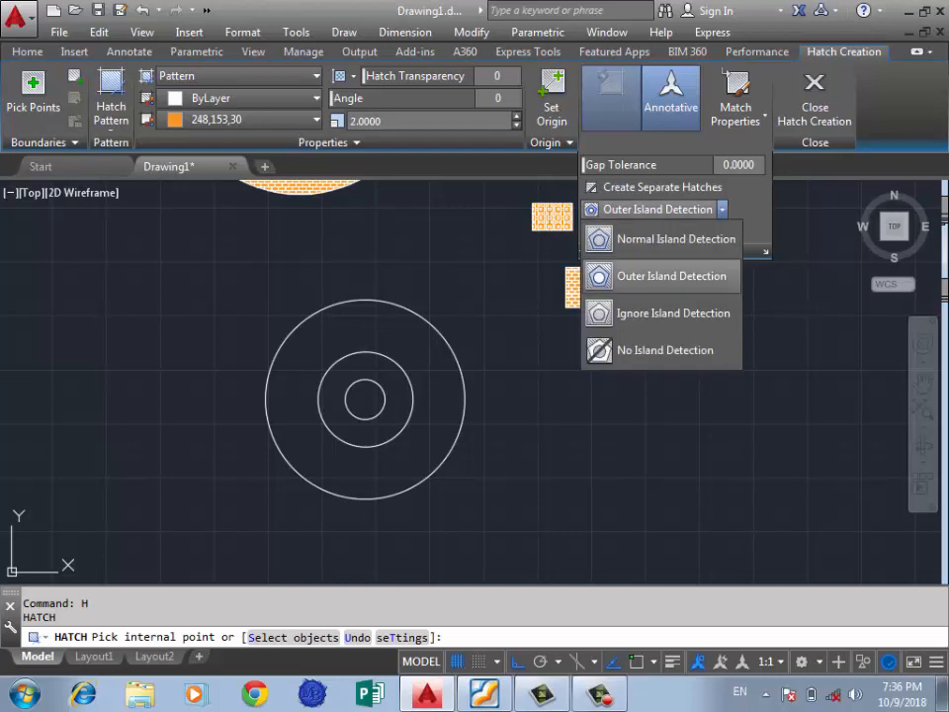
click(671, 275)
click(363, 396)
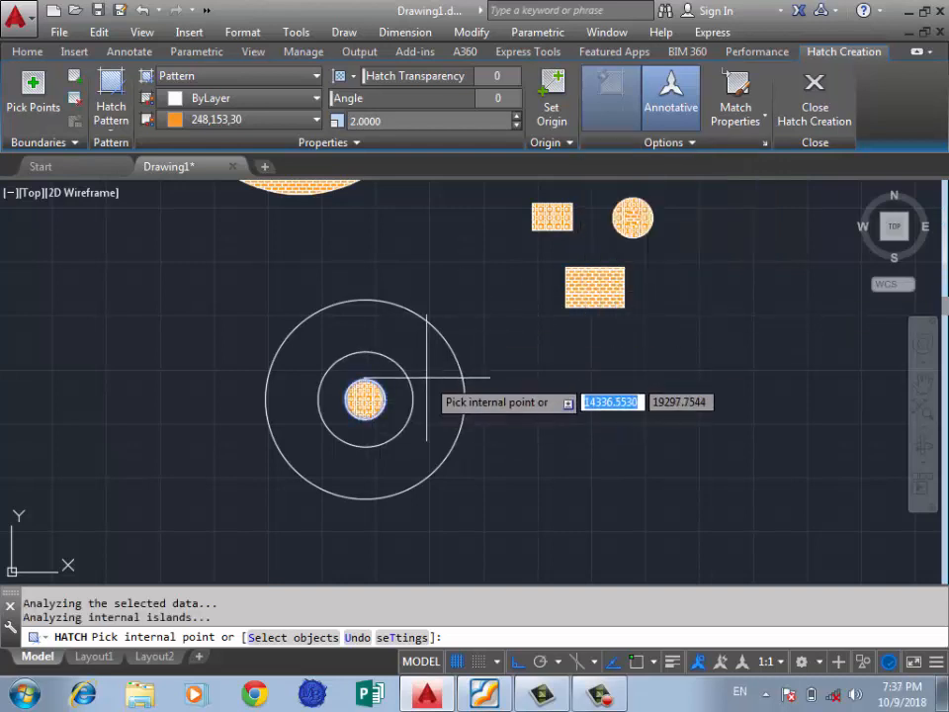
click(388, 383)
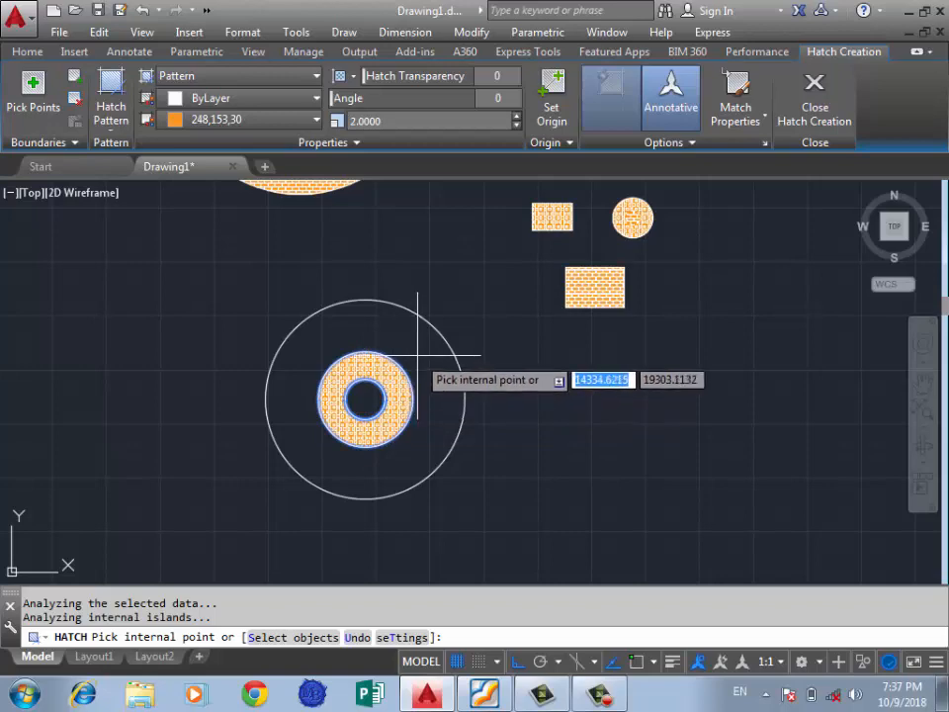
click(415, 339)
Preview the hatch on the middle ring and innermost circle, and complete the hatch on the outer ring only
scroll(356, 379, up, 4)
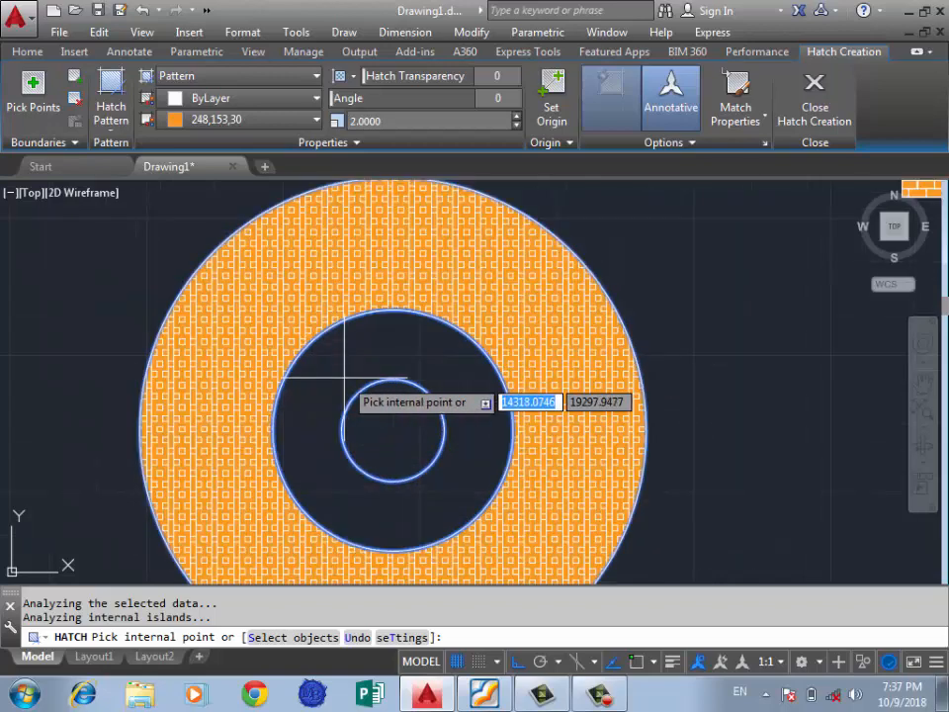
scroll(346, 380, down, 5)
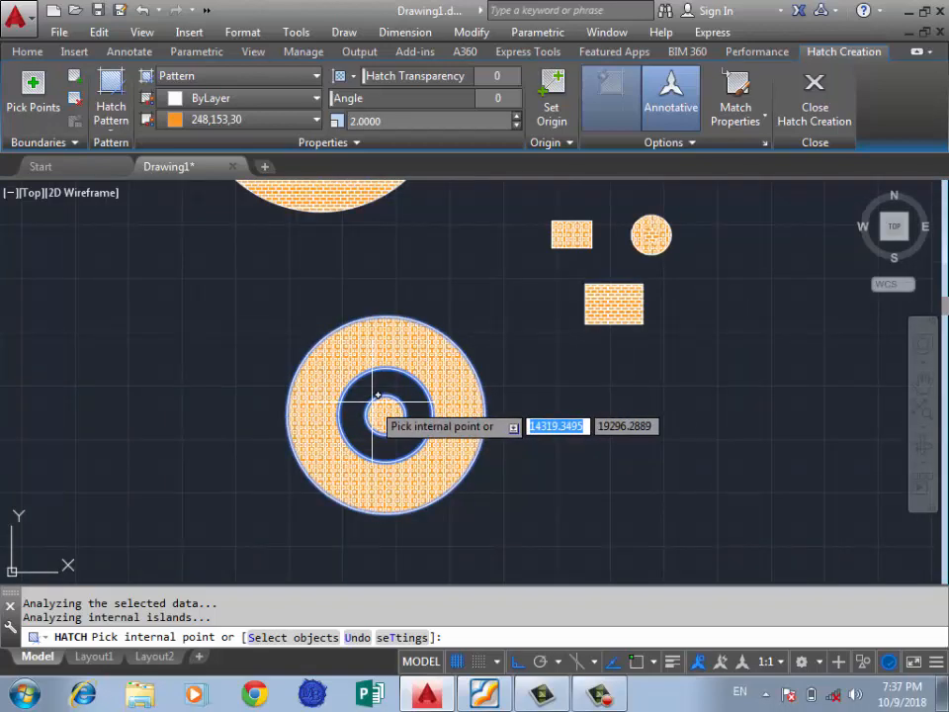
click(364, 401)
scroll(395, 386, up, 3)
scroll(380, 381, down, 2)
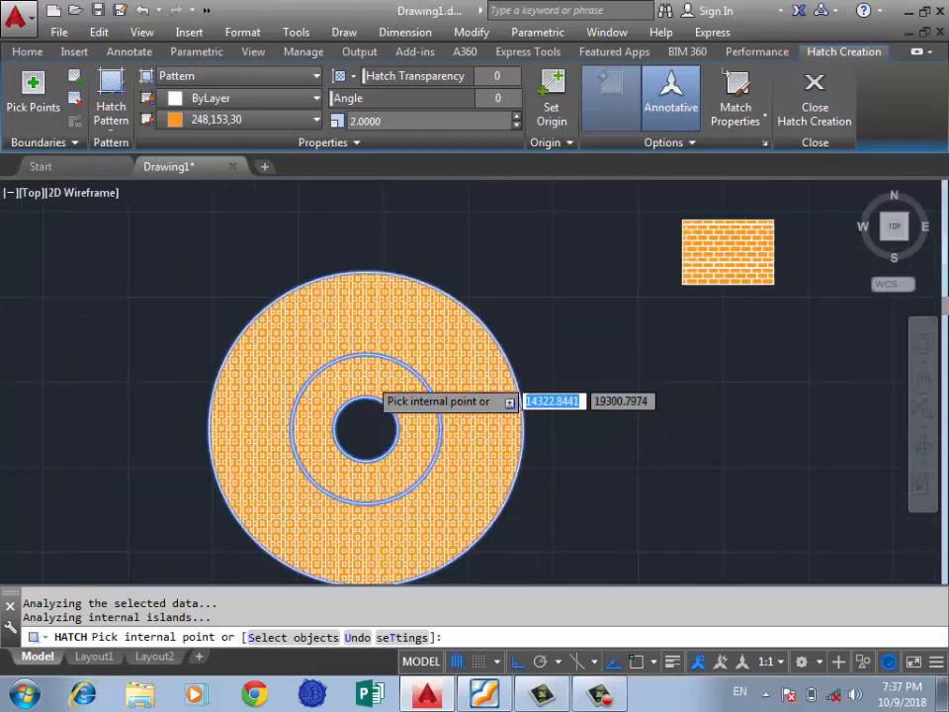
scroll(376, 390, down, 2)
key(Return)
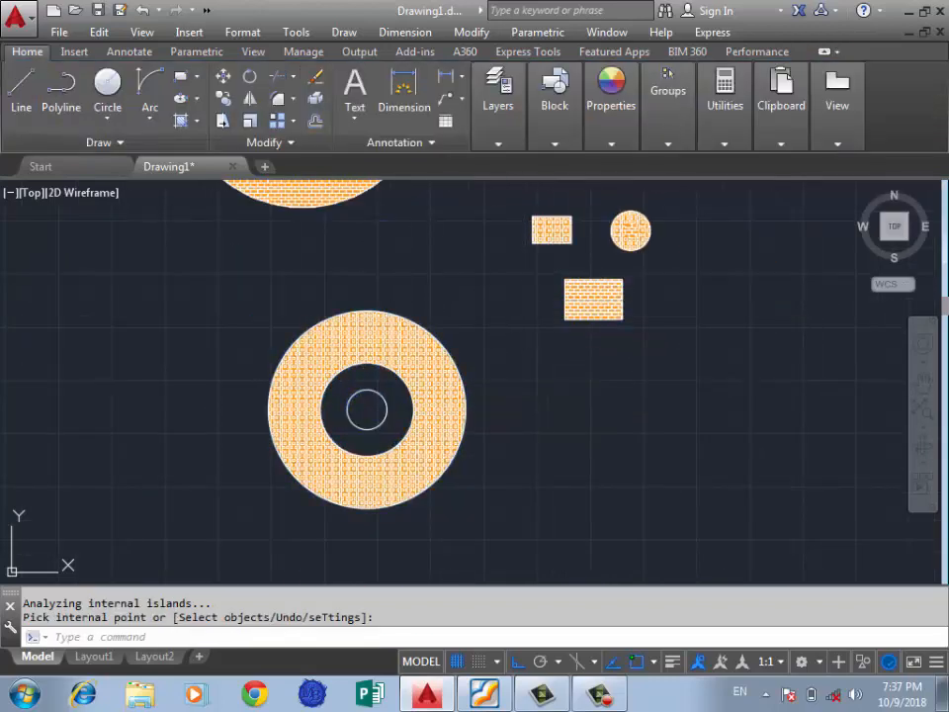
Hatch the entire area of the largest concentric circle, covering the inner circles, using Ignore Island Detection
key(Return)
click(661, 142)
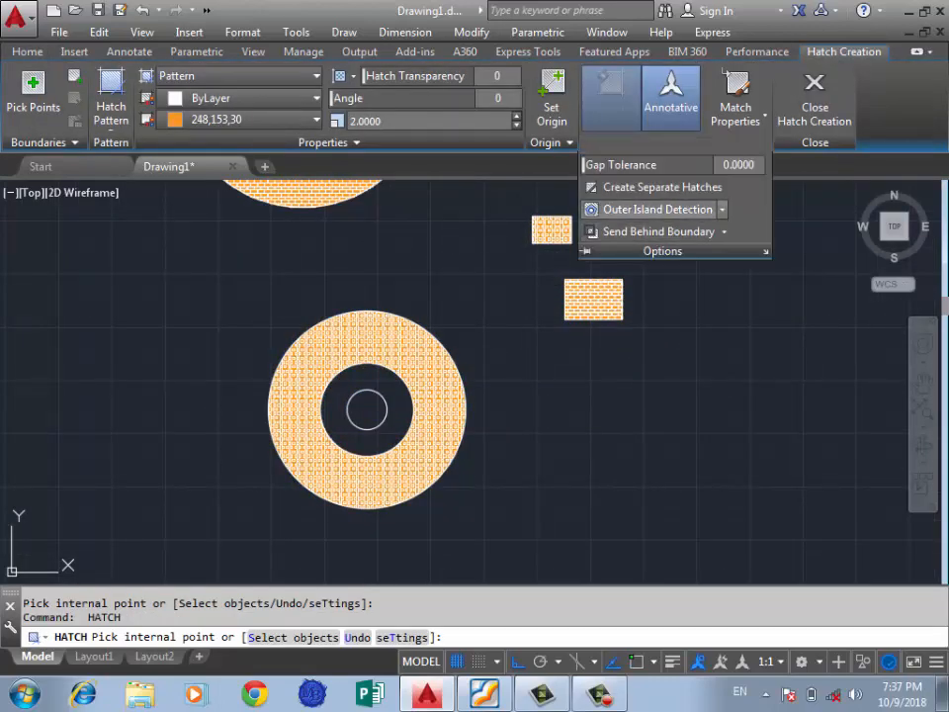
click(721, 209)
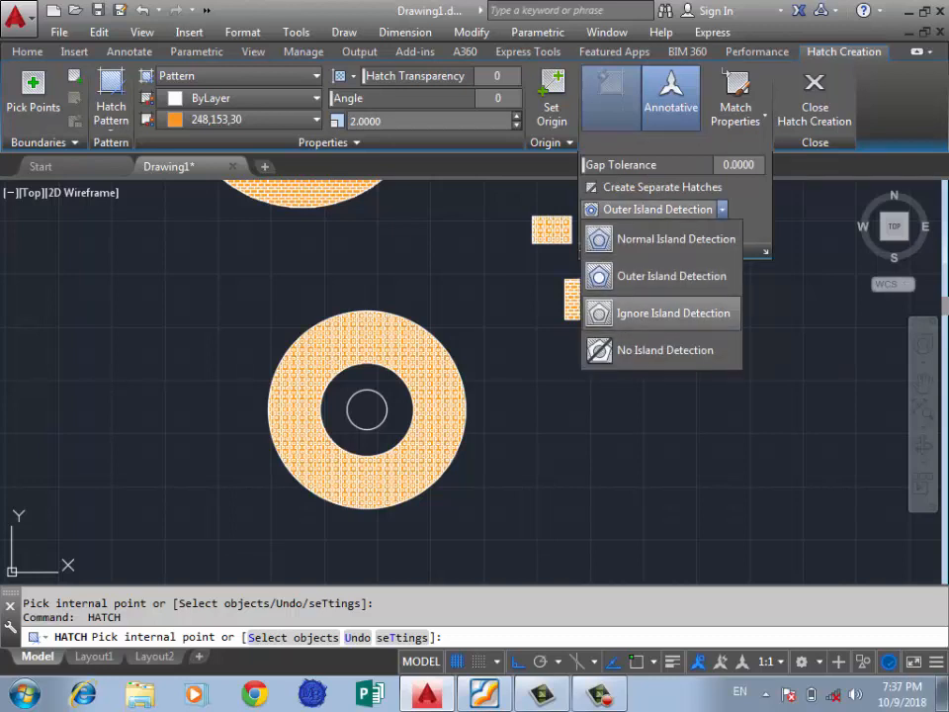
click(672, 312)
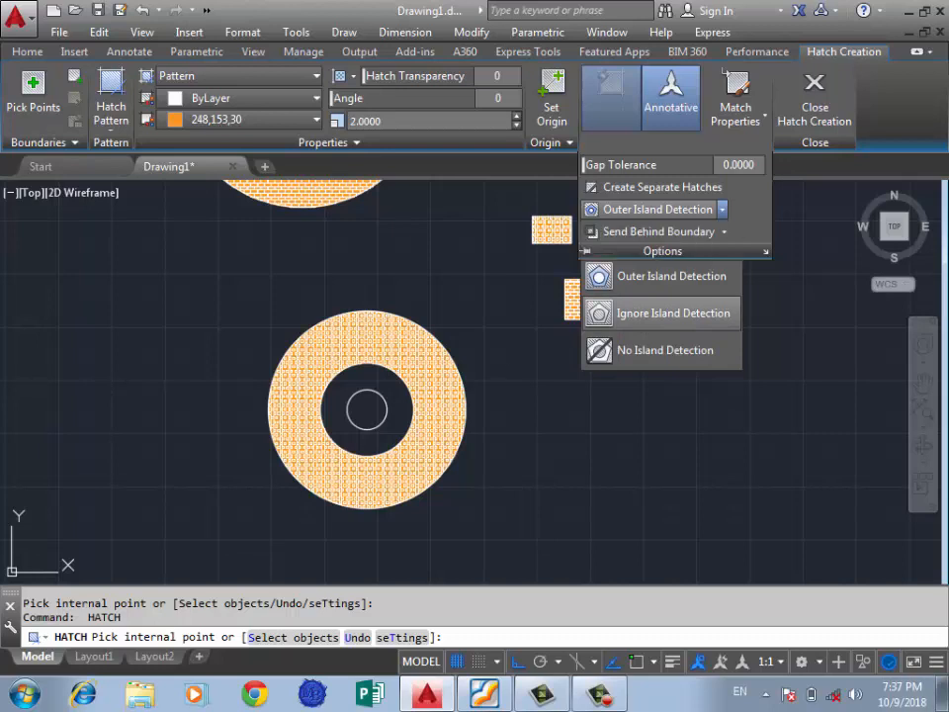
click(367, 409)
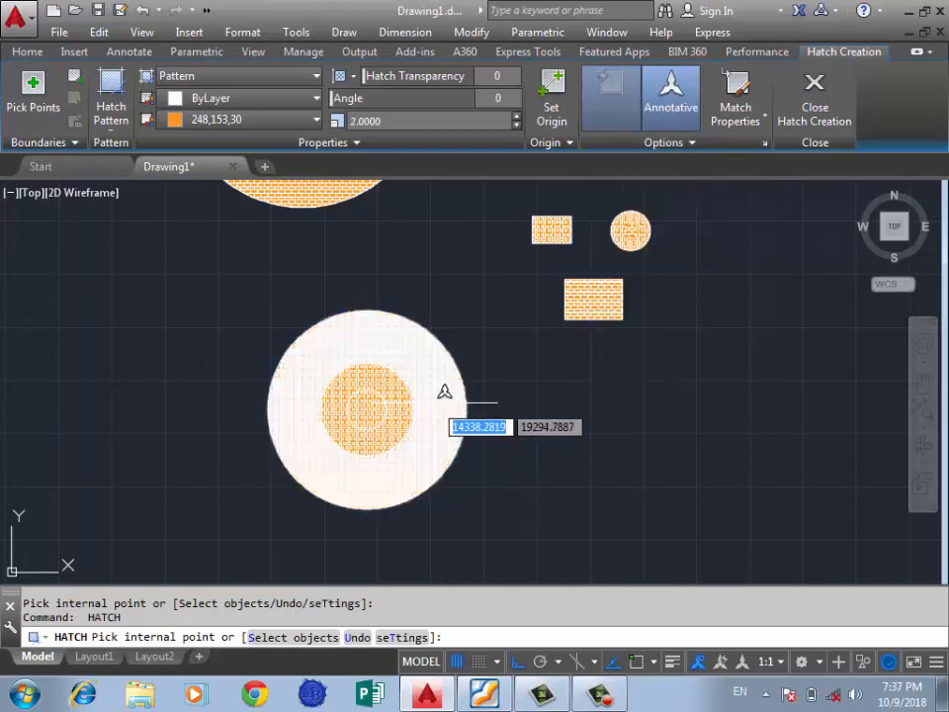
click(421, 399)
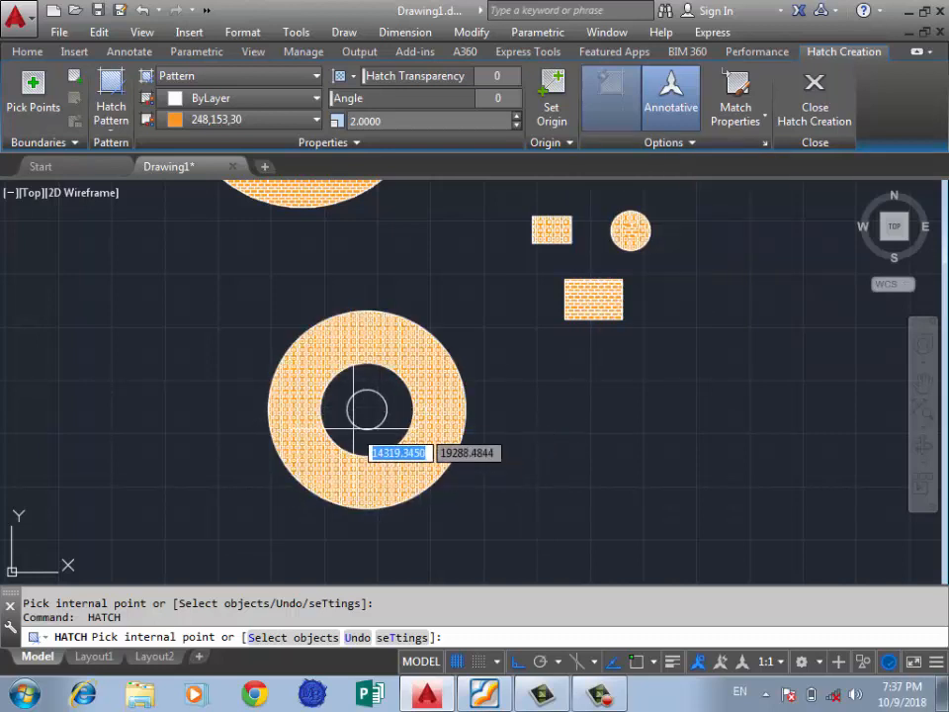
click(437, 393)
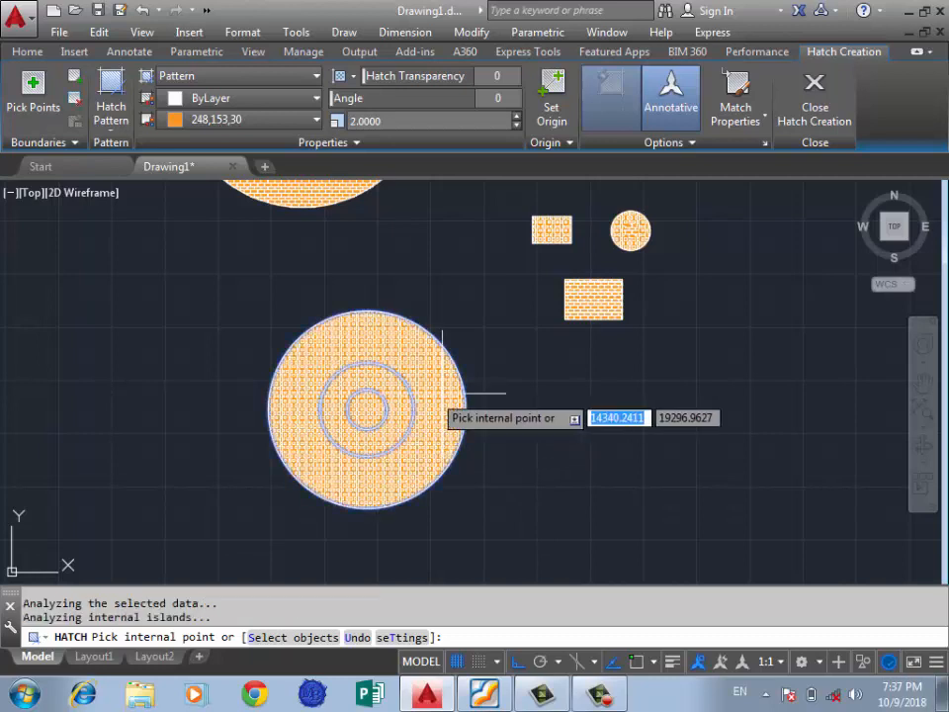
key(Return)
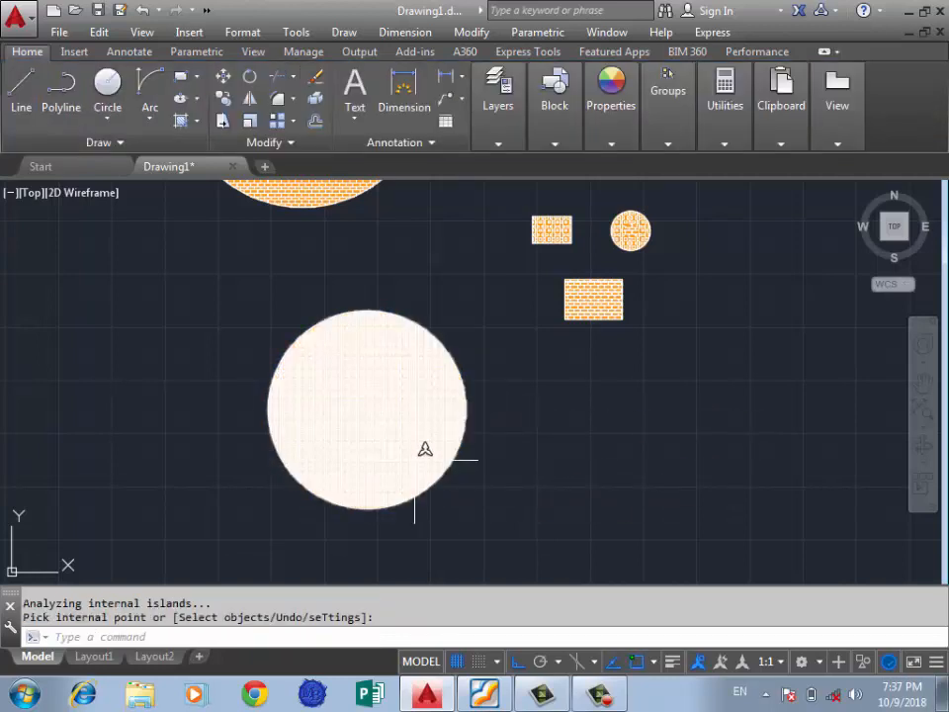
Draw a rectangle in the empty area between the hatched circles and the large rectangular frame
scroll(416, 459, down, 4)
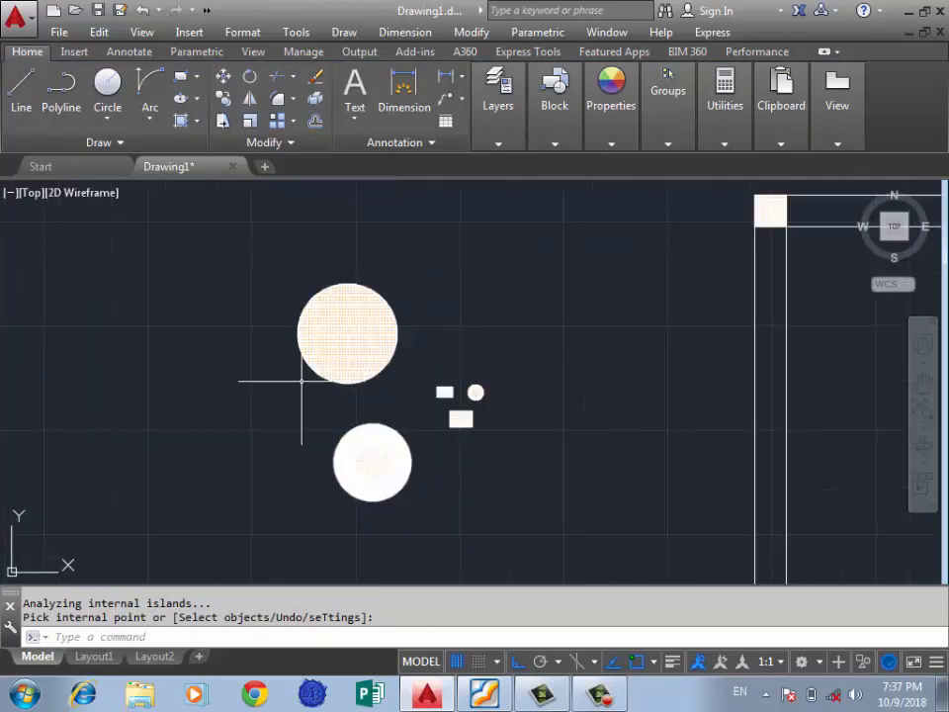
click(181, 76)
click(495, 224)
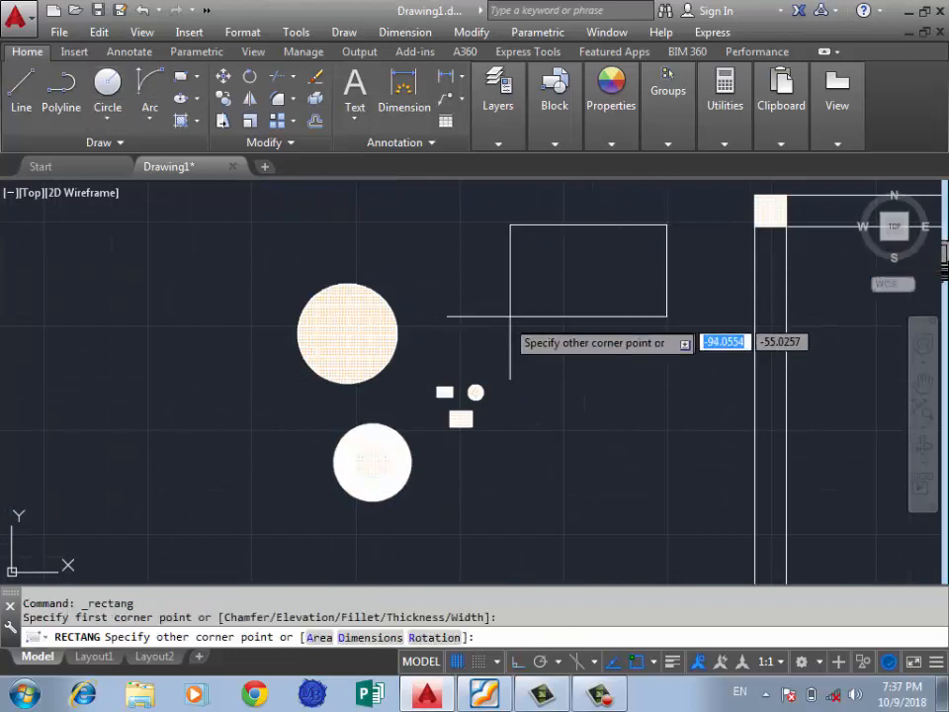
click(667, 323)
Draw two progressively narrower full-height rectangles nested inside the new rectangle
key(Return)
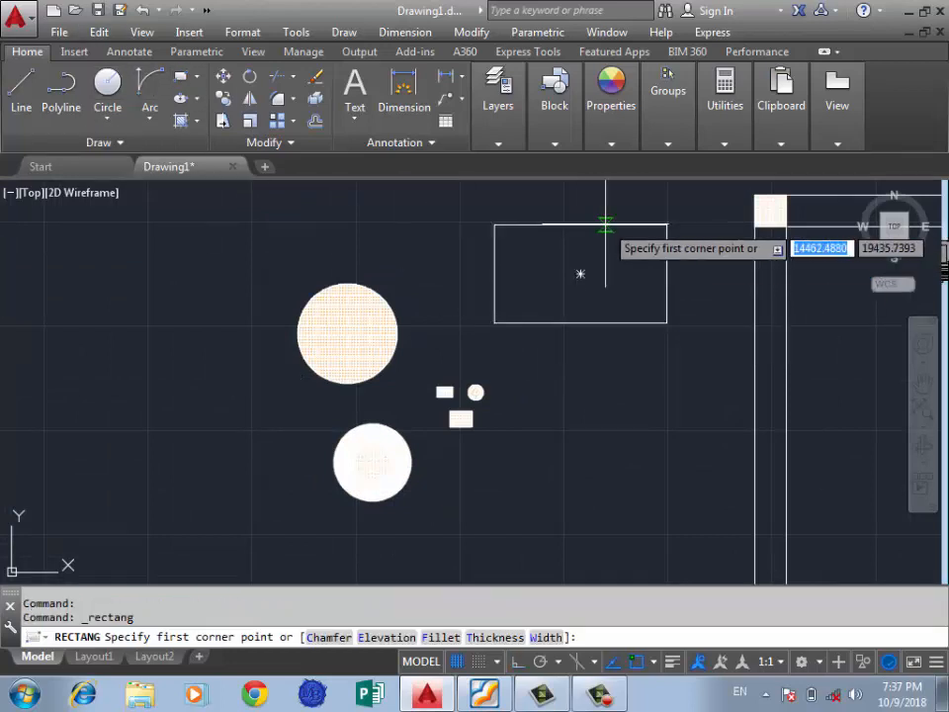
click(580, 274)
click(555, 322)
key(Return)
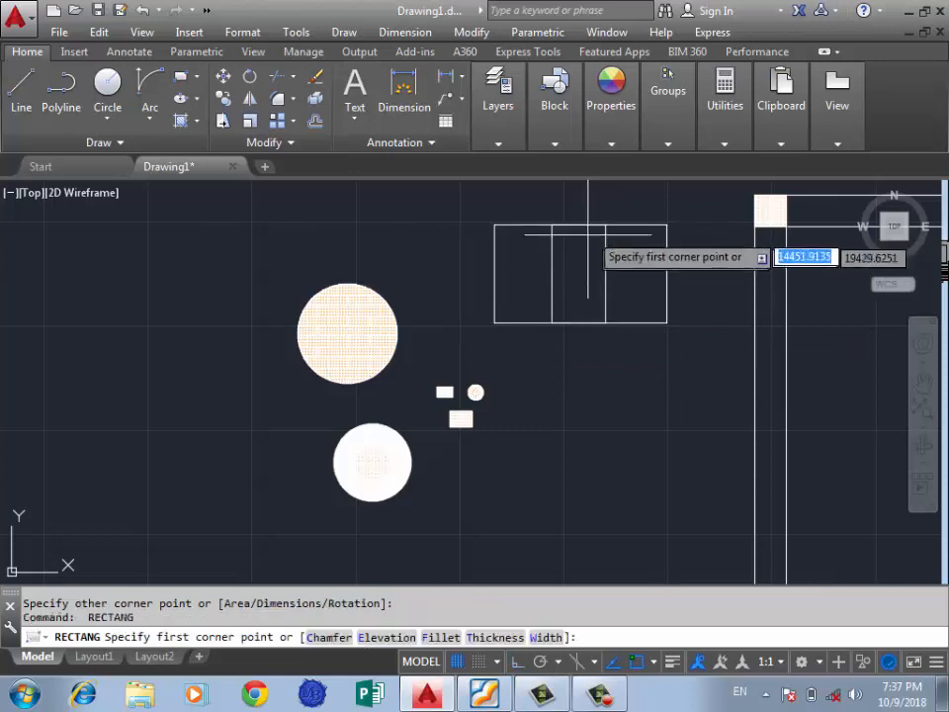
click(579, 273)
click(538, 322)
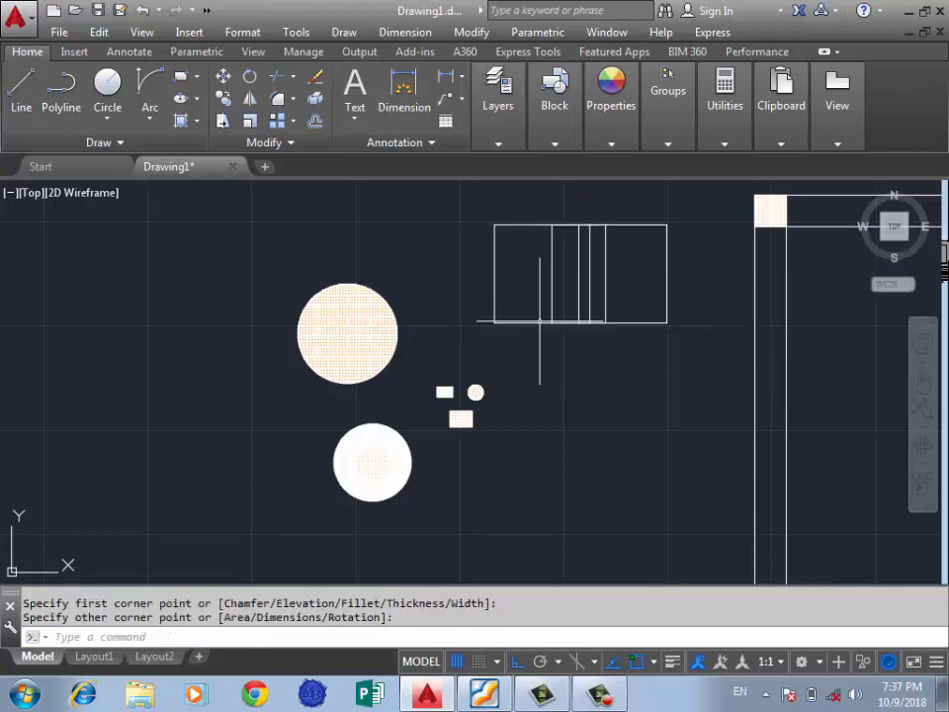
key(Return)
scroll(637, 267, up, 2)
key(Escape)
scroll(583, 322, down, 3)
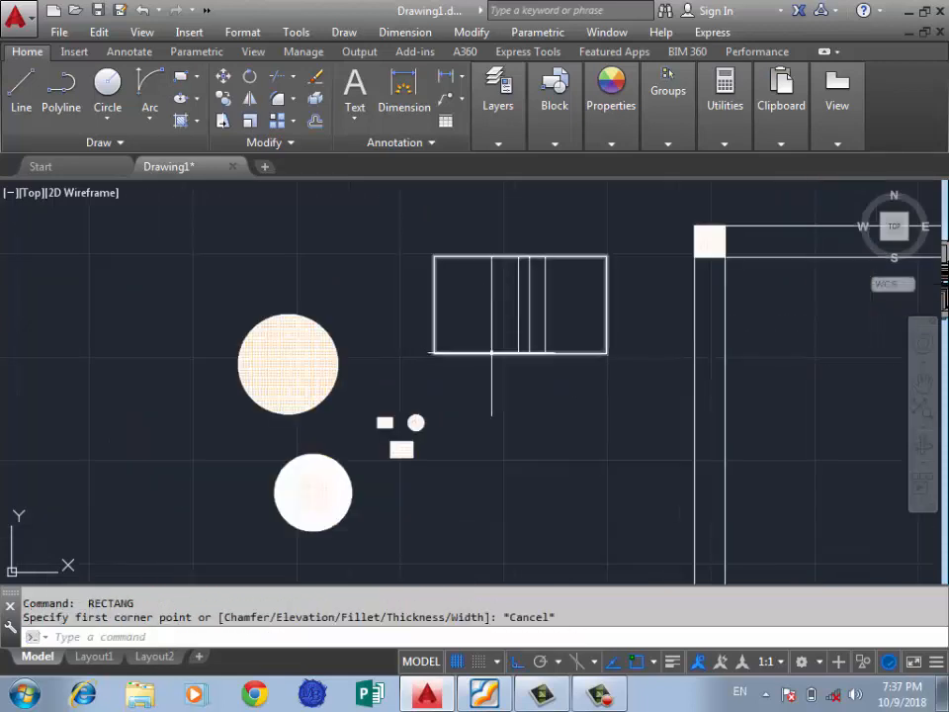
Hatch the entire area of the nested rectangles using No Island Detection, and undo the hatch
text(h)
key(Return)
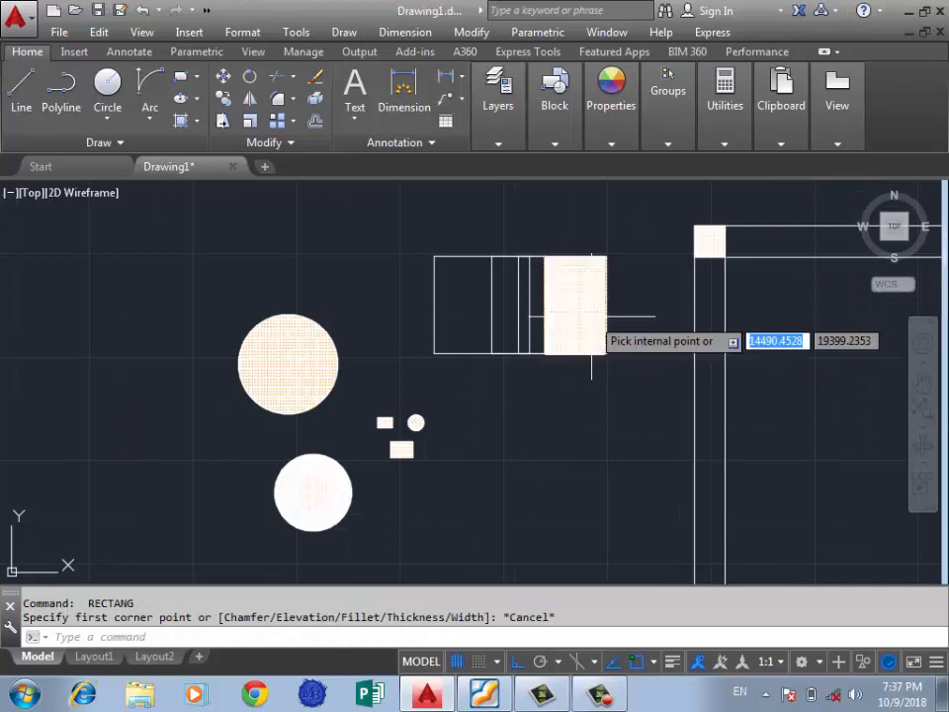
click(663, 142)
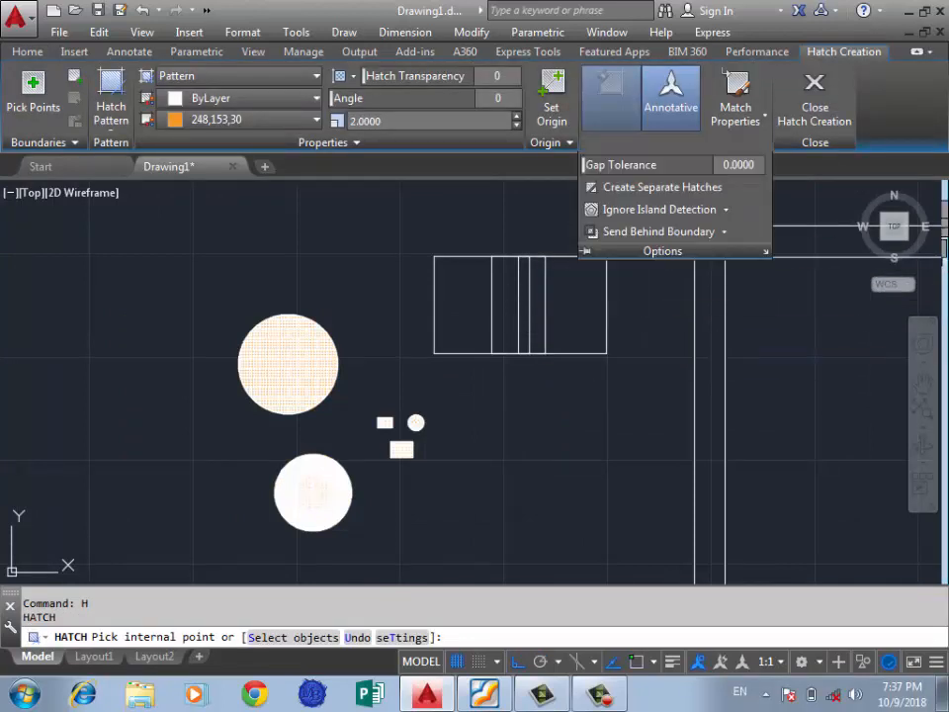
click(726, 208)
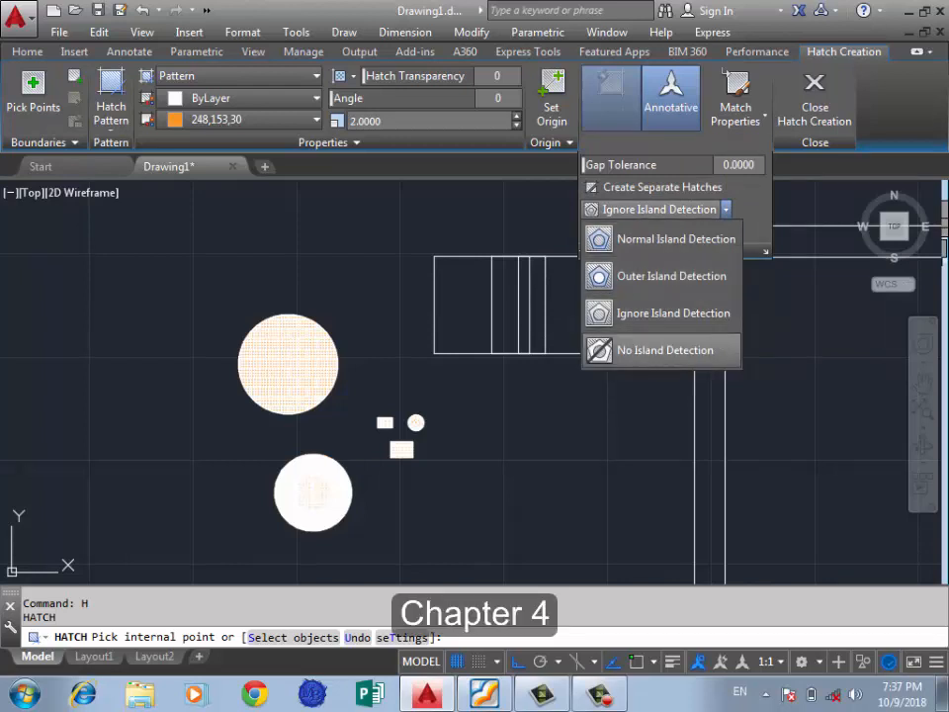
click(665, 350)
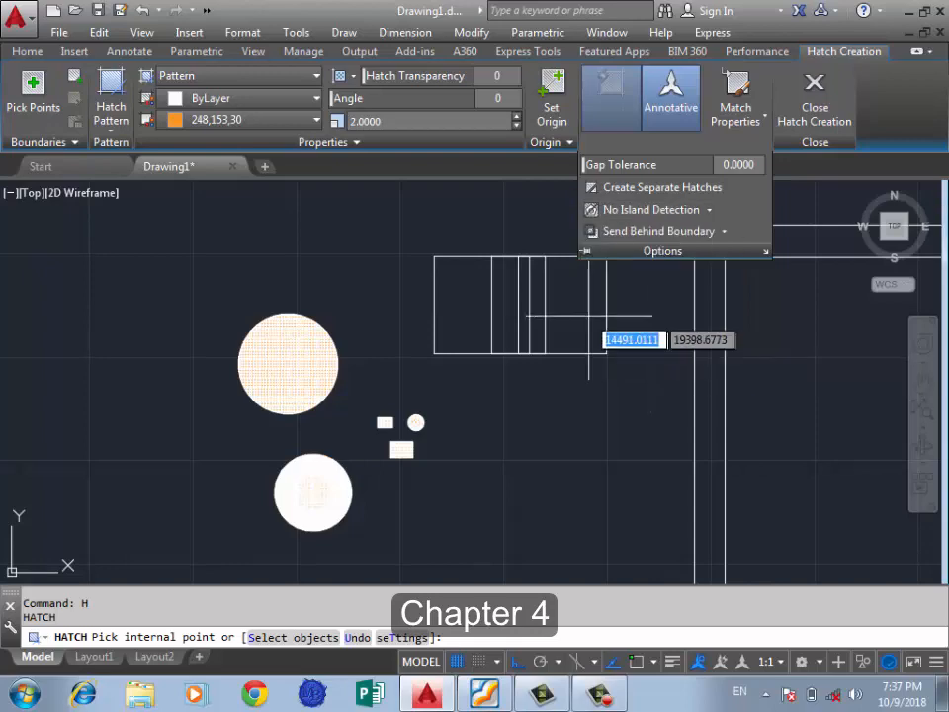
click(568, 308)
scroll(500, 297, up, 2)
scroll(502, 298, up, 2)
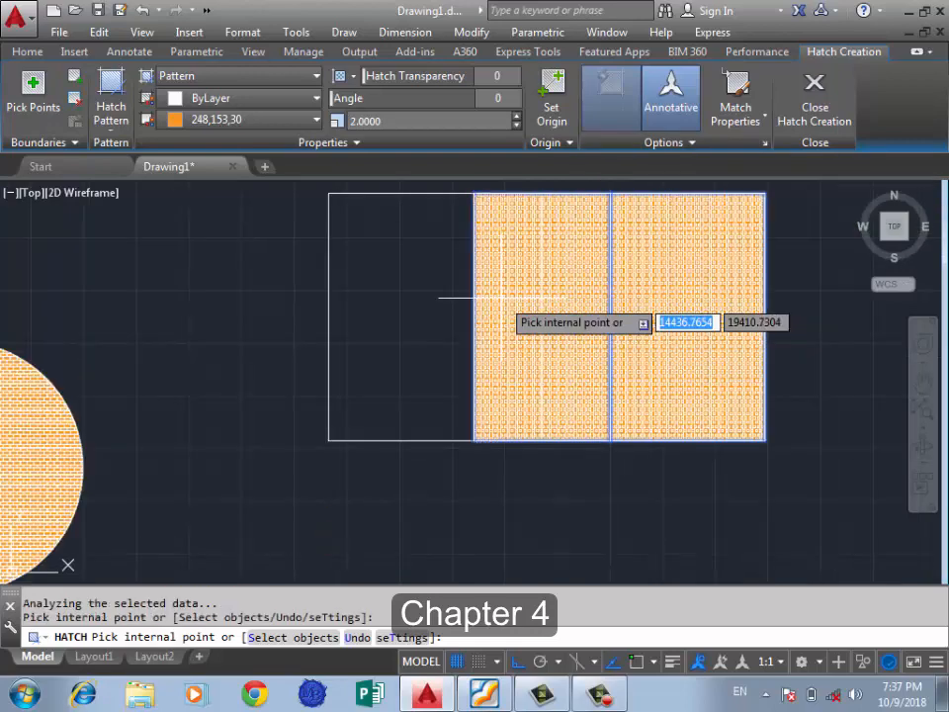
click(444, 321)
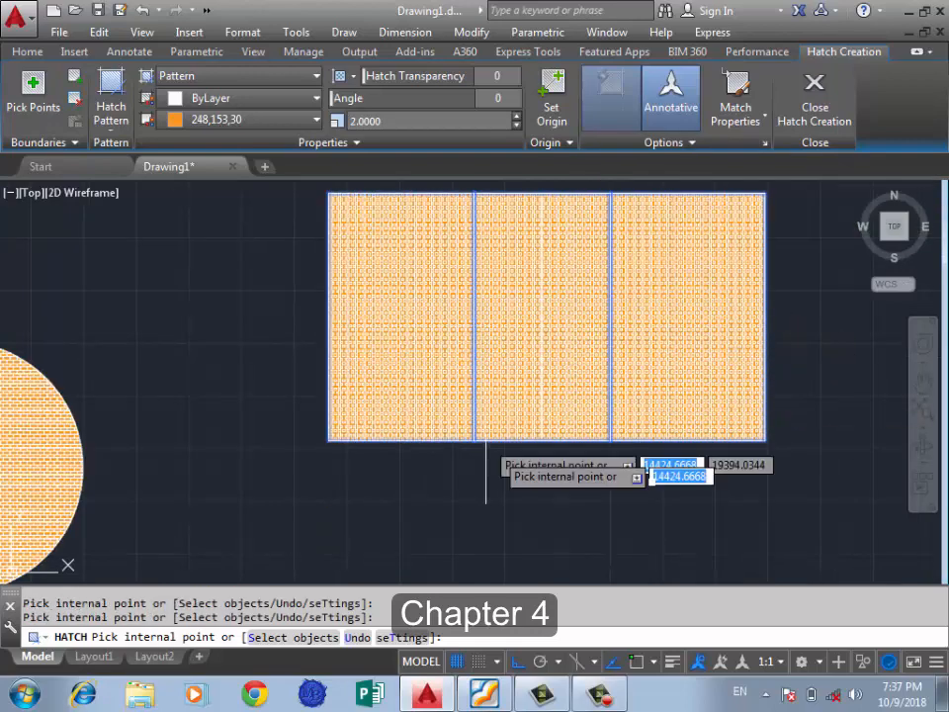
scroll(573, 463, down, 4)
key(Return)
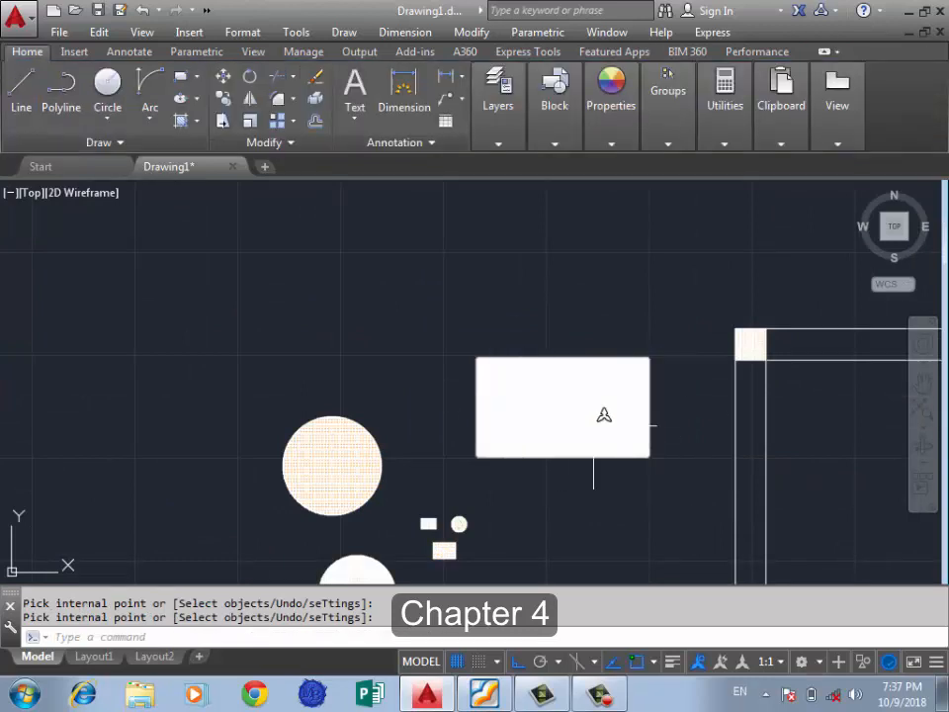
key(ctrl+z)
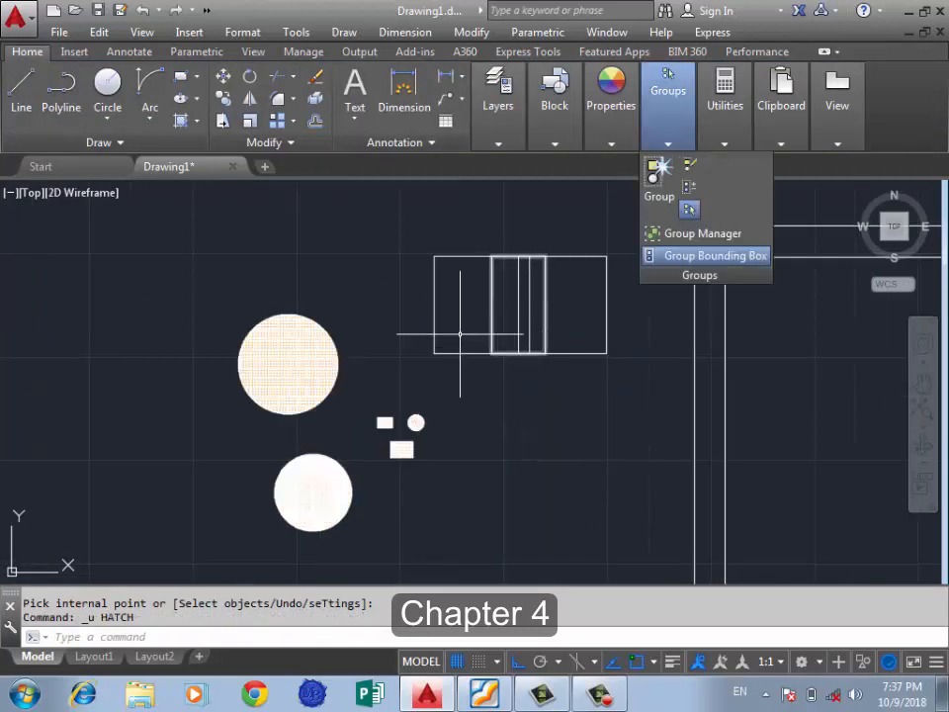
Hatch the nested rectangles except the innermost strip using Normal Island Detection, and undo the hatch
key(Return)
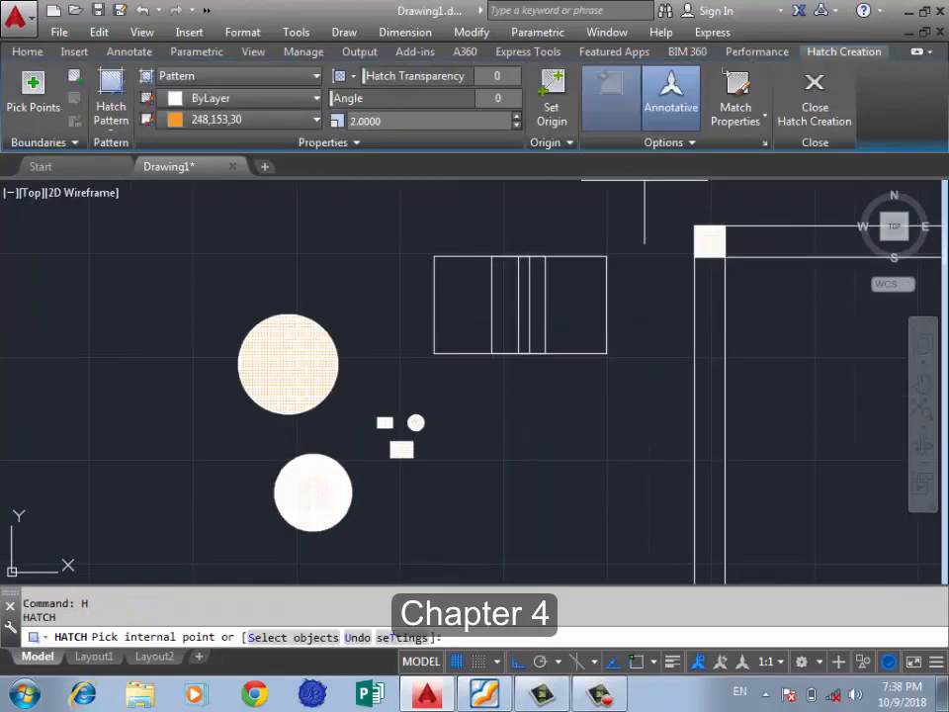
click(664, 142)
click(725, 208)
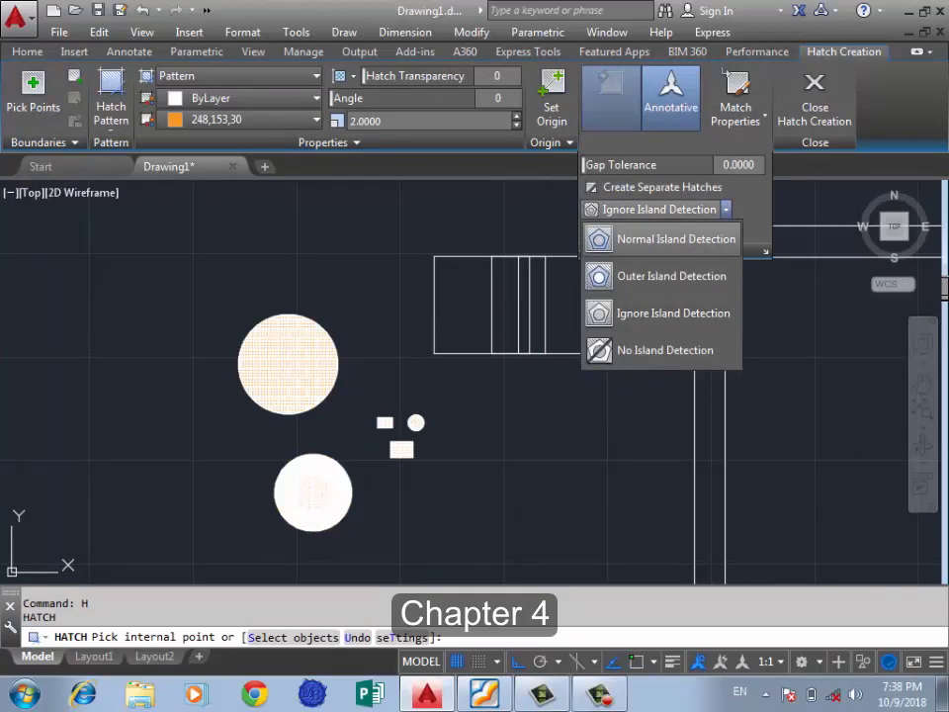
click(676, 239)
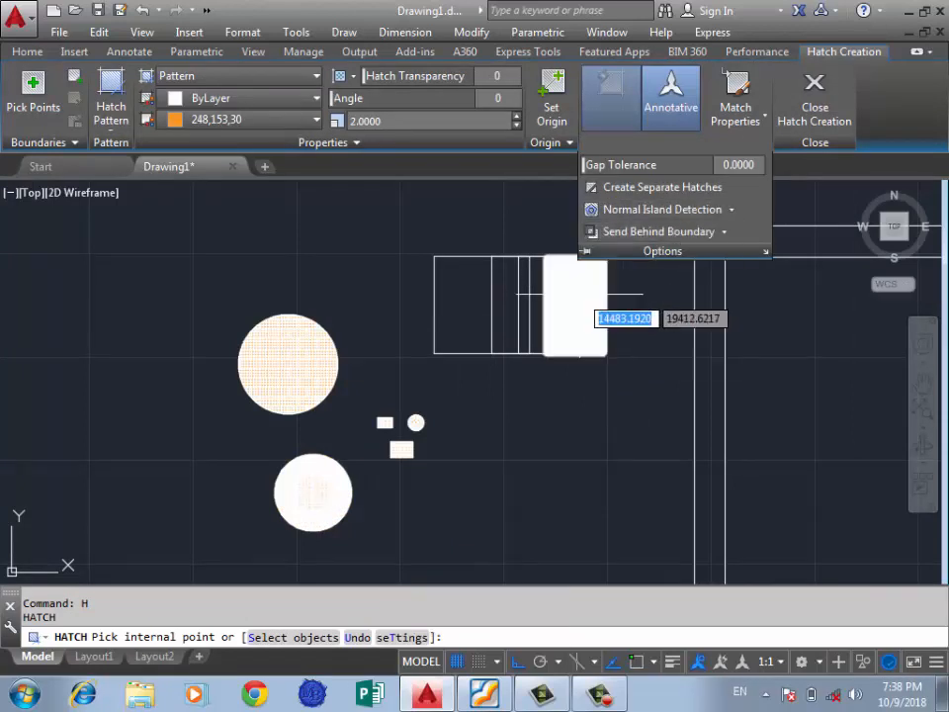
click(441, 308)
scroll(516, 295, up, 4)
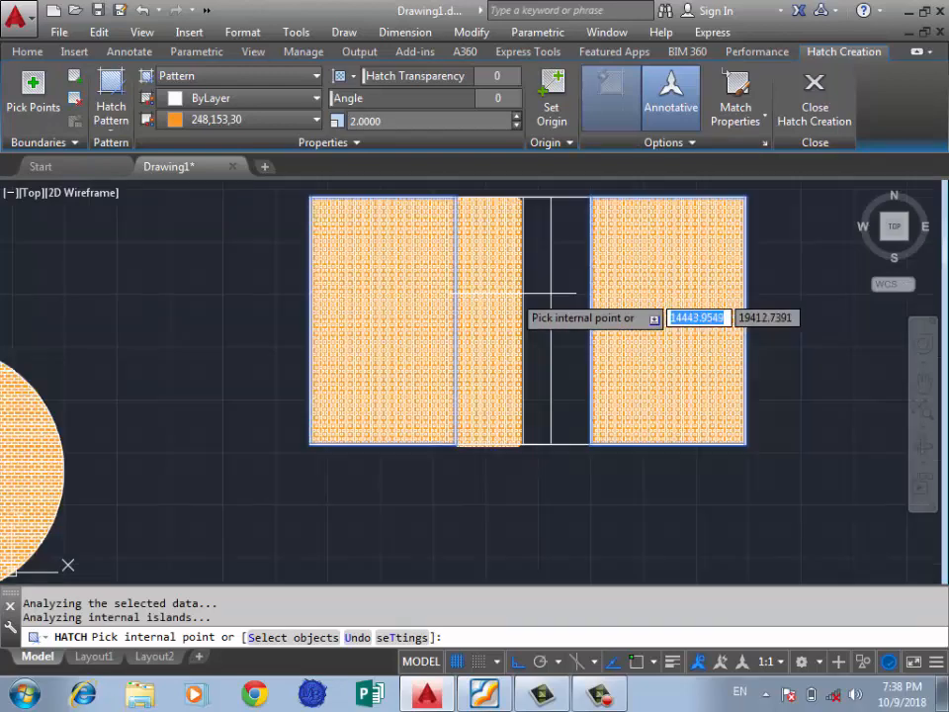
click(513, 294)
click(578, 282)
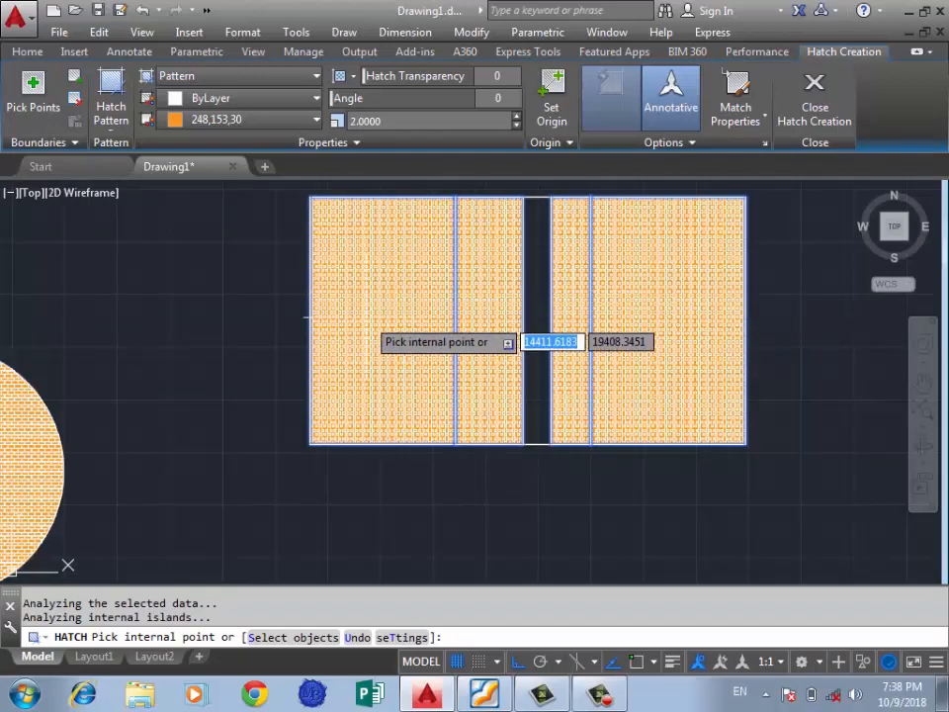
key(ctrl+z)
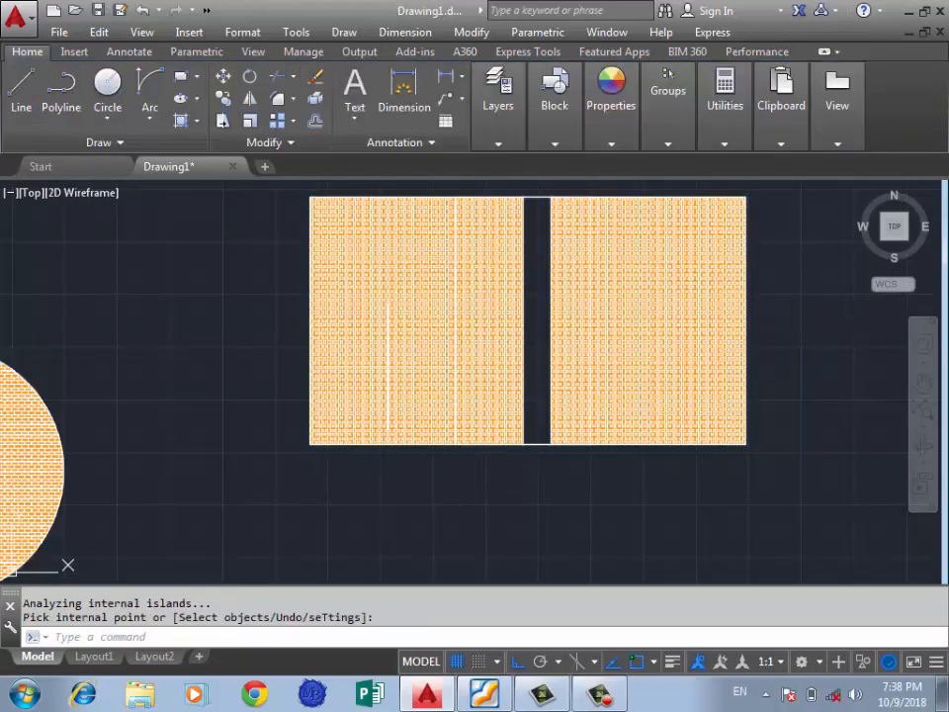
key(ctrl+z)
scroll(437, 374, down, 2)
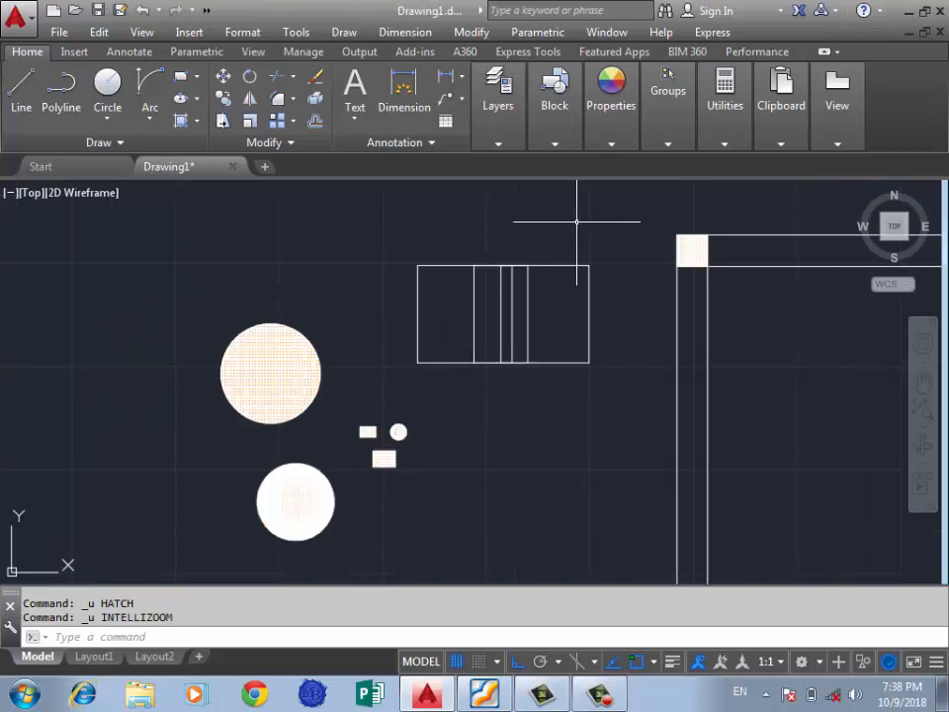
key(Return)
click(662, 143)
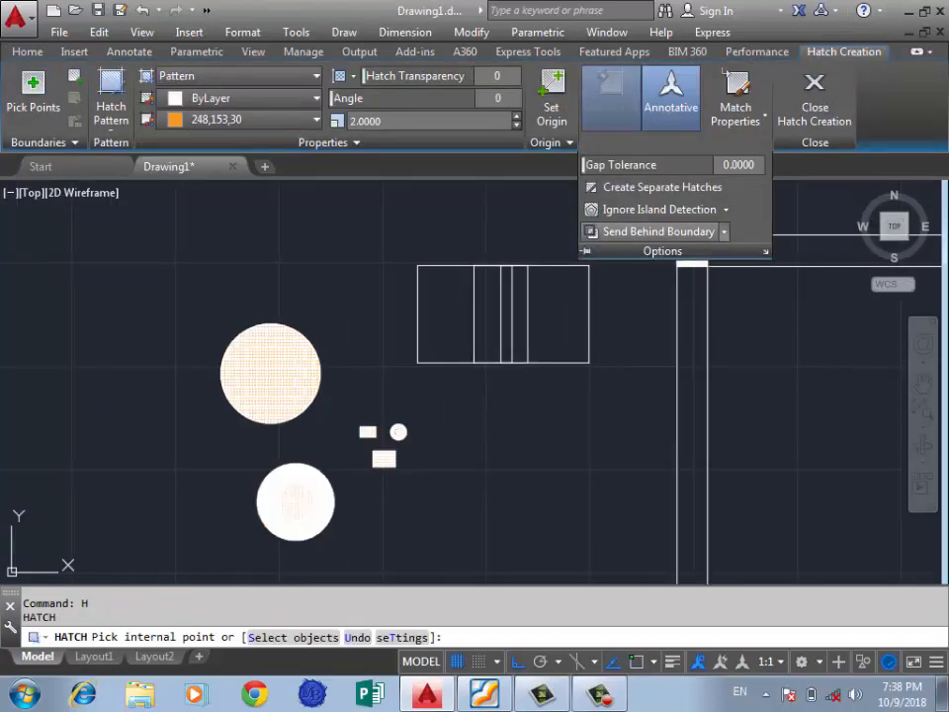
click(494, 223)
key(Escape)
scroll(308, 325, down, 2)
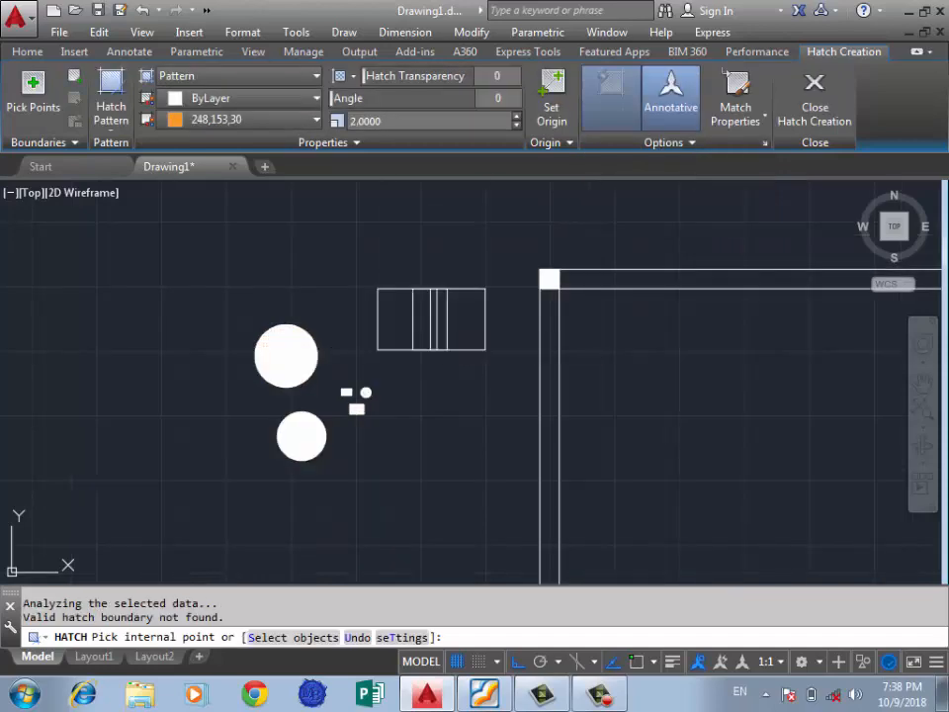
key(Escape)
Hatch the interior of the large rectangular frame, trying pattern scale 5 and completing the hatch at scale 10
scroll(340, 307, down, 6)
scroll(477, 331, up, 4)
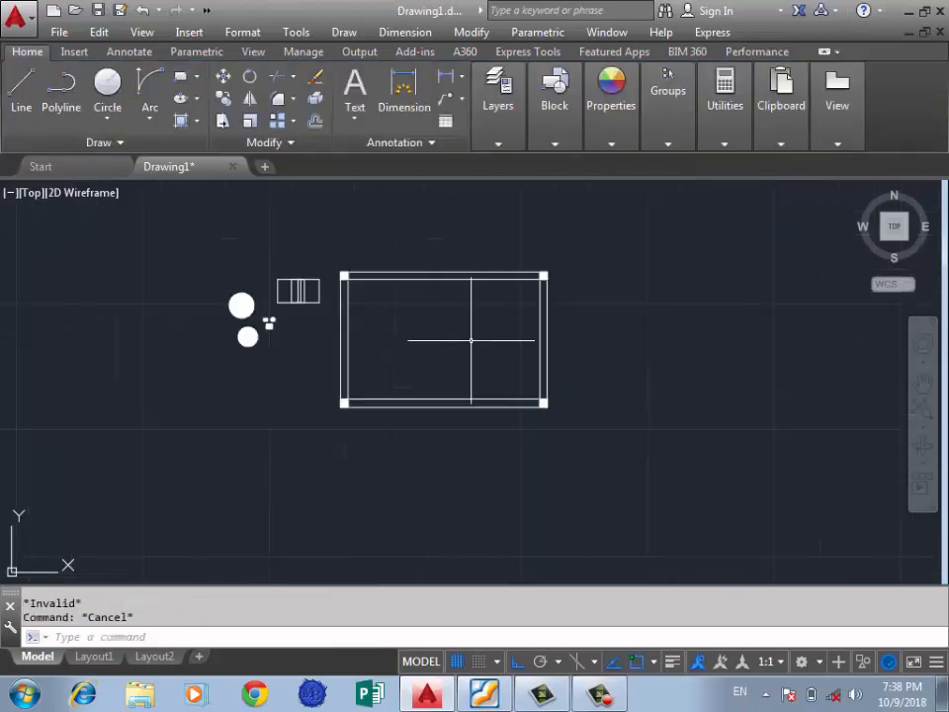
click(106, 84)
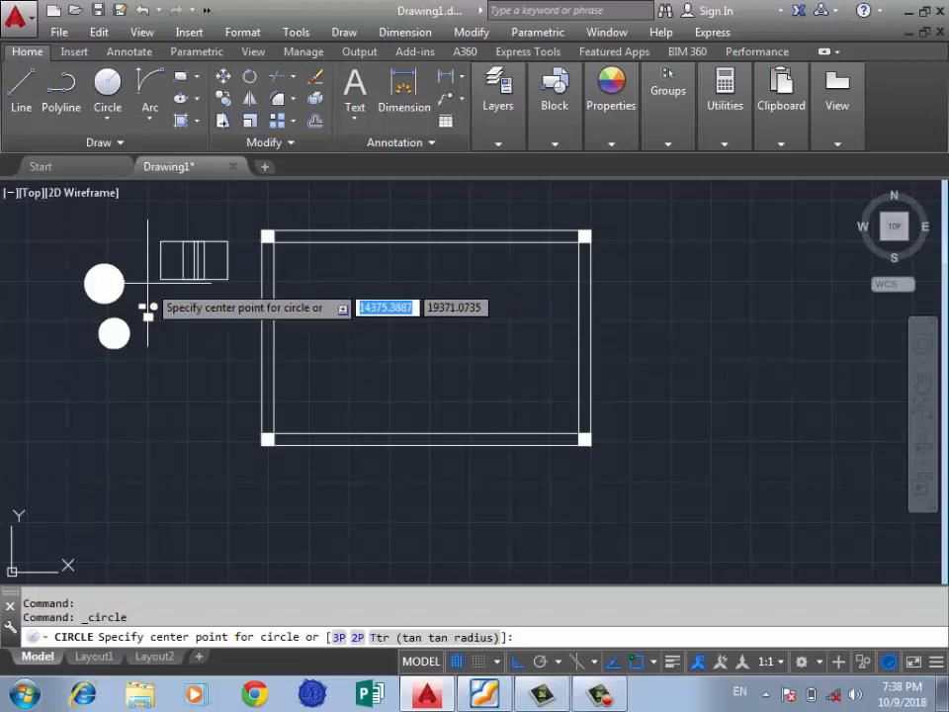
key(Escape)
key(Return)
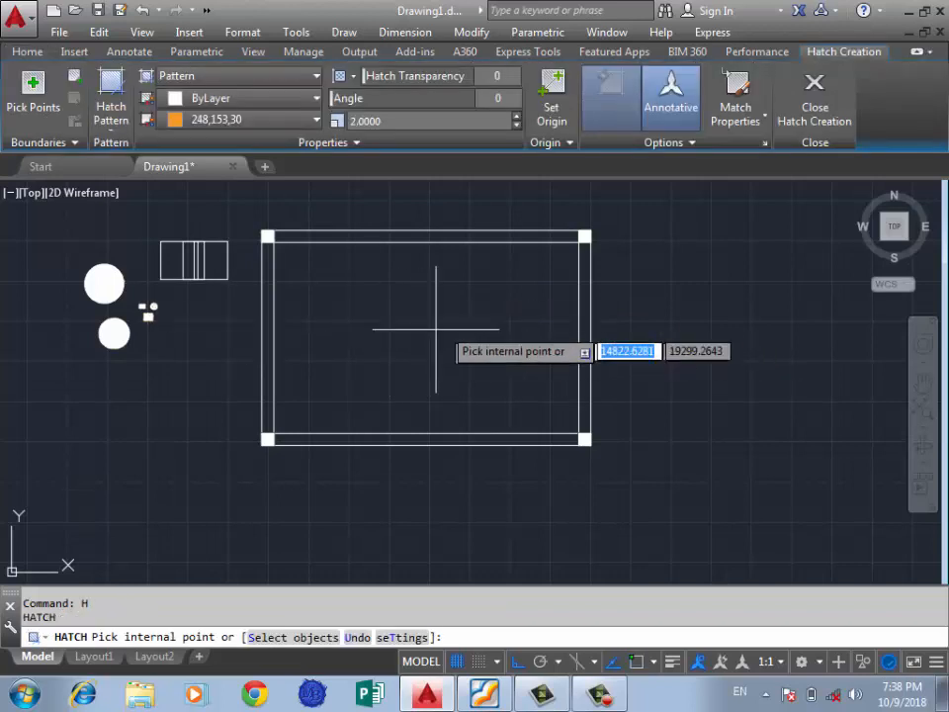
click(326, 380)
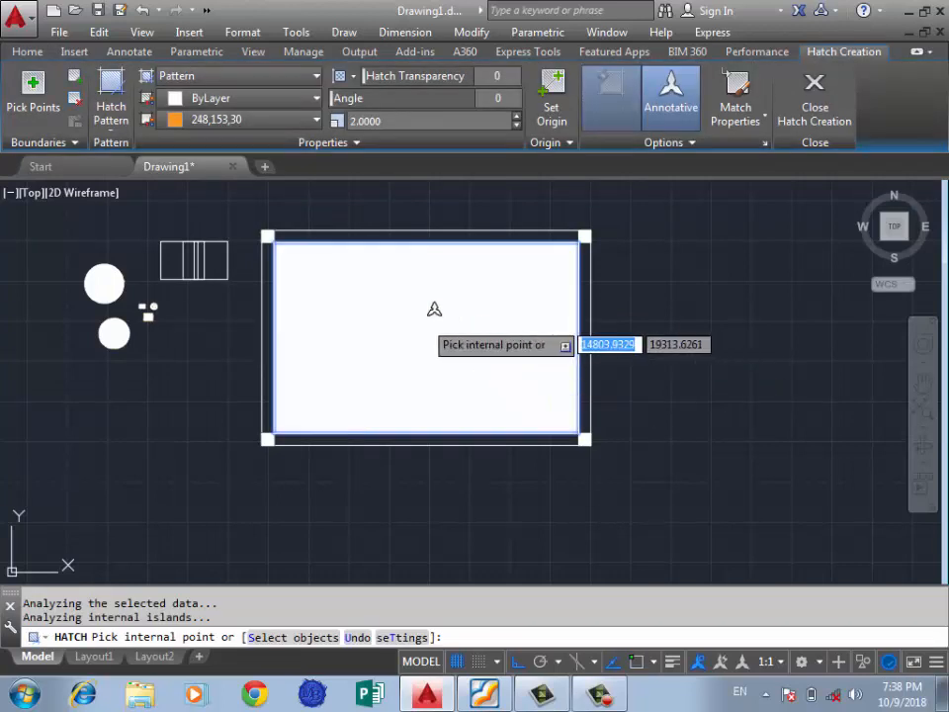
scroll(411, 334, up, 2)
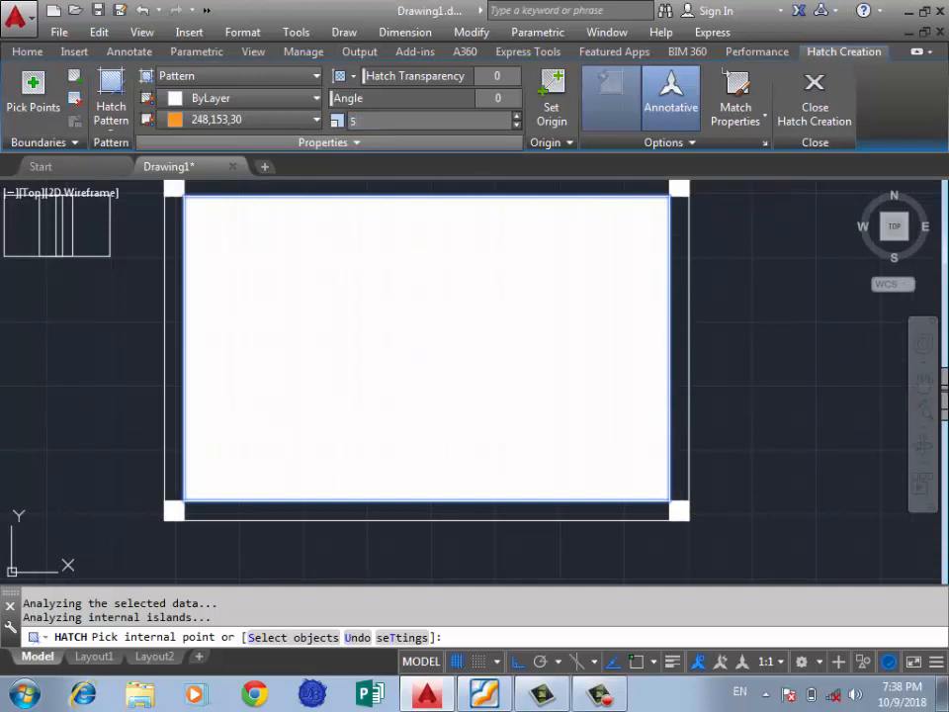
key(Return)
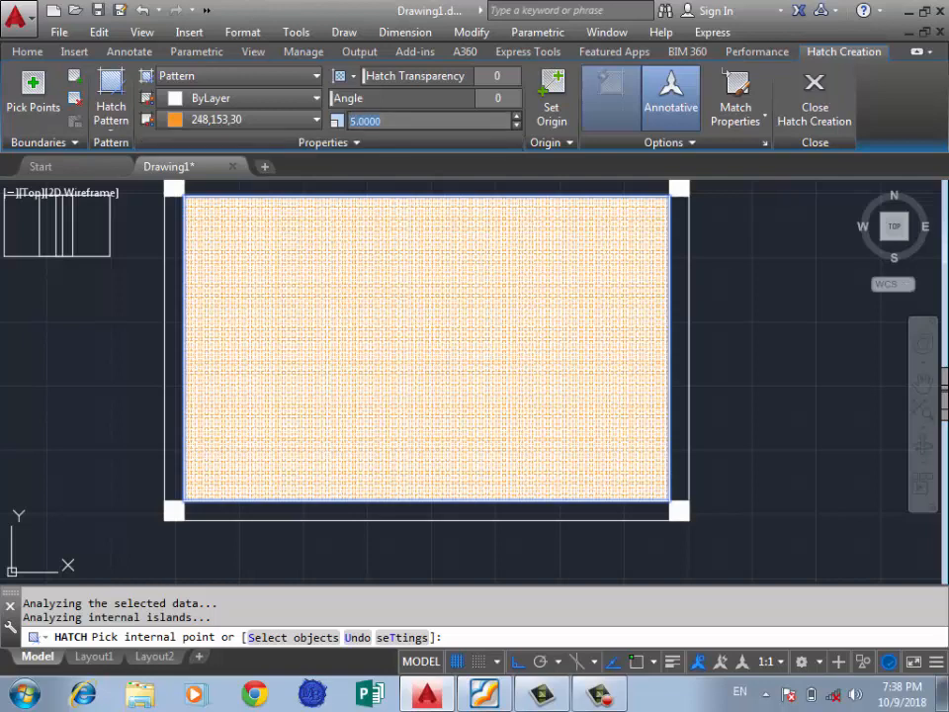
key(Return)
key(Return)
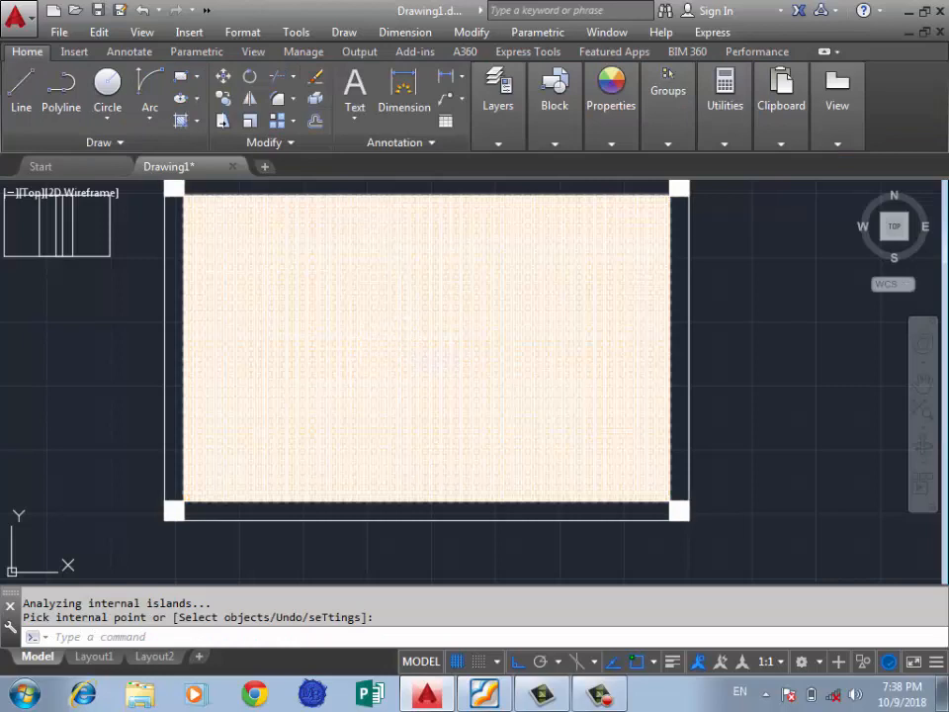
text(h)
key(Return)
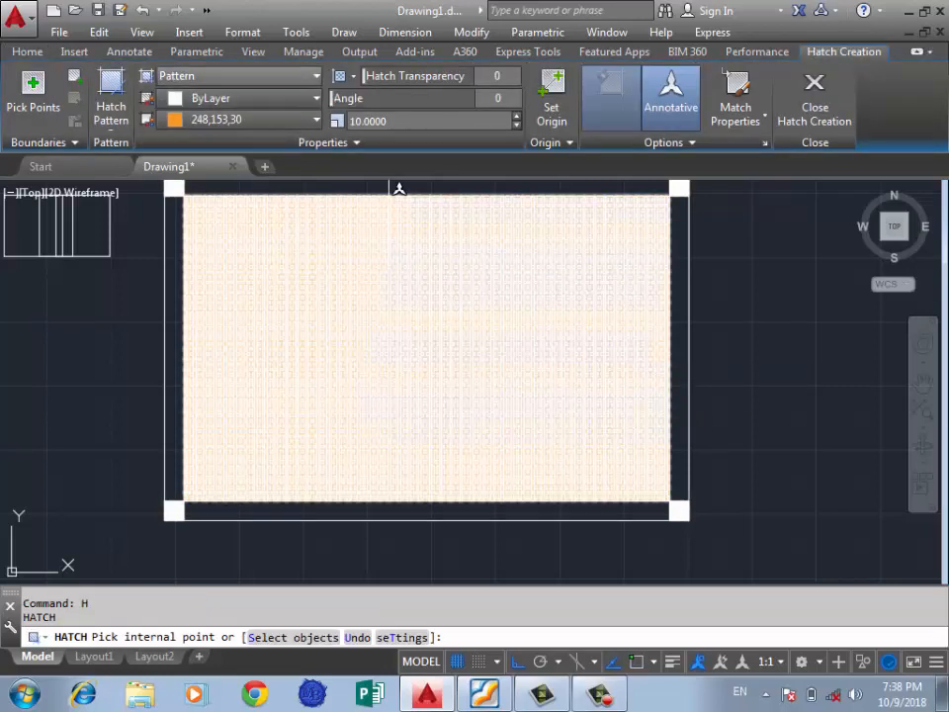
click(212, 115)
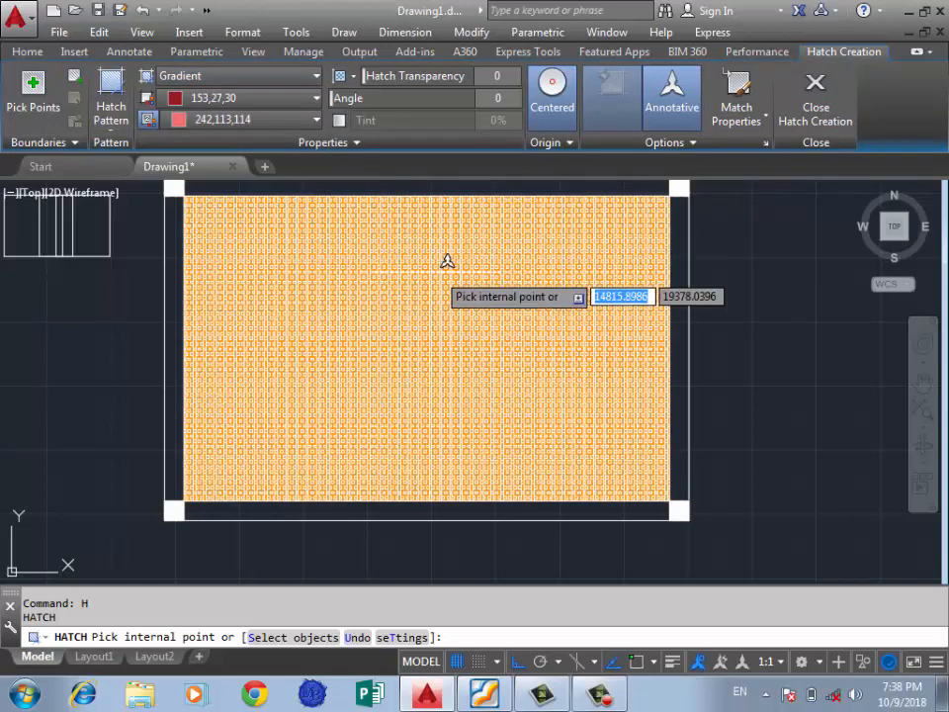
key(Escape)
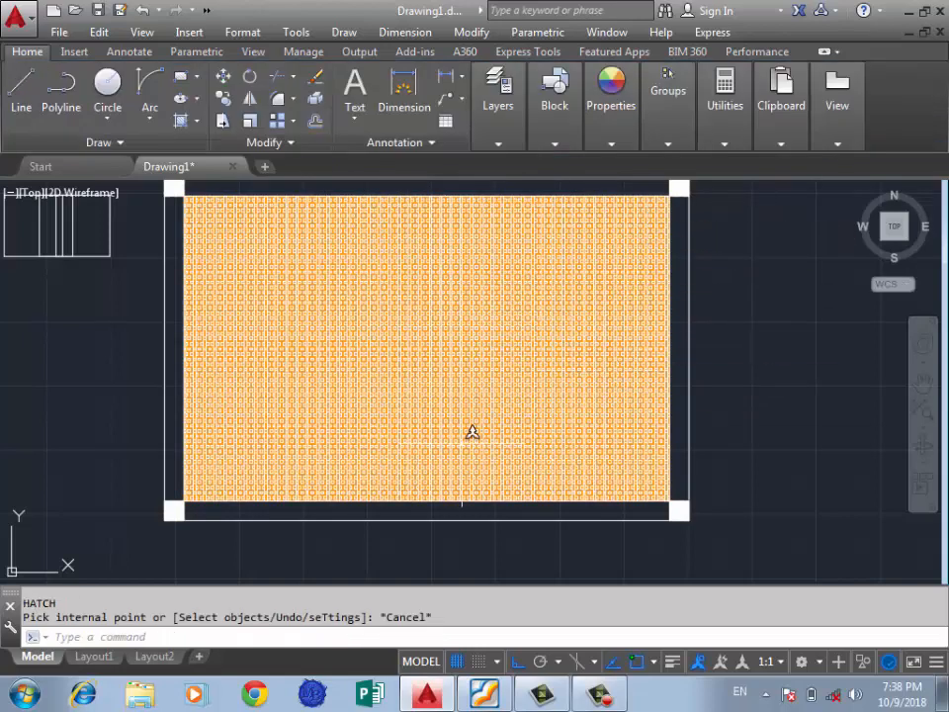
Draw a circle in the middle of the hatched frame interior
scroll(441, 462, down, 4)
scroll(401, 376, up, 4)
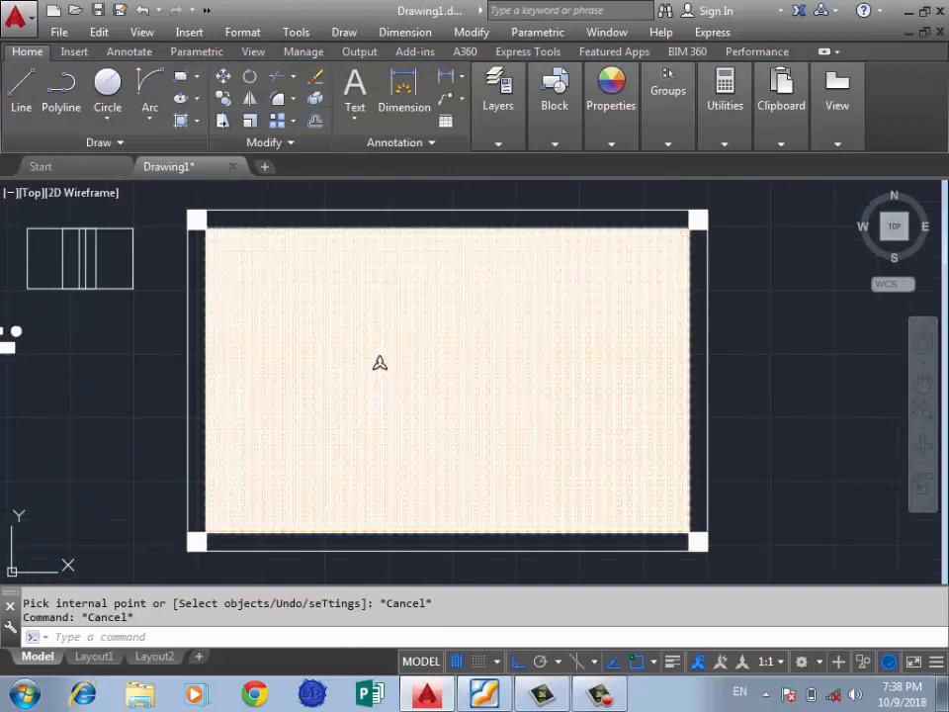
click(108, 87)
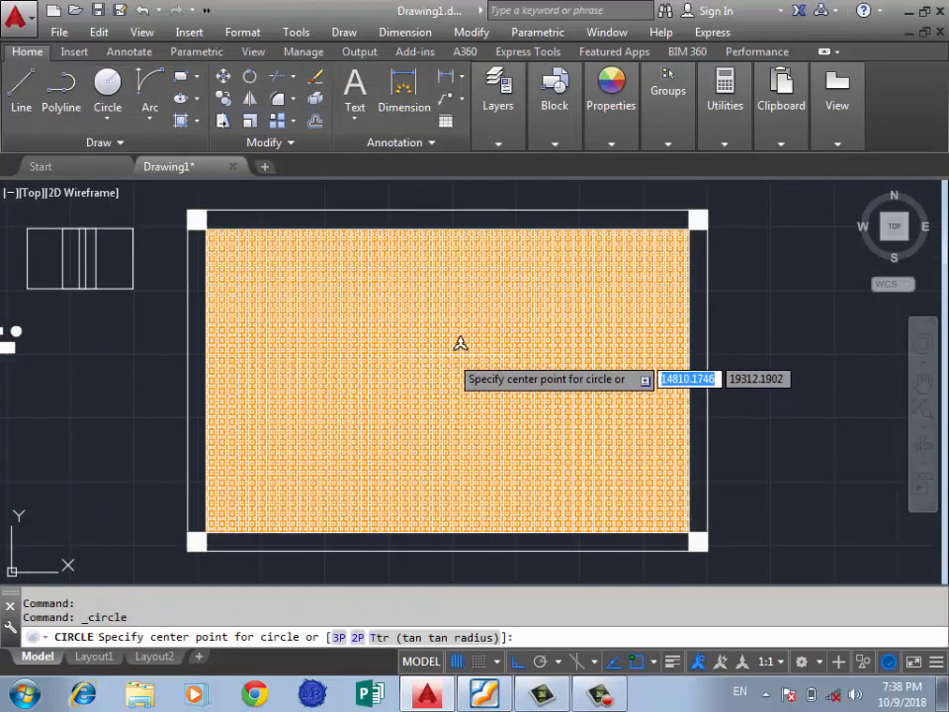
click(446, 366)
click(545, 348)
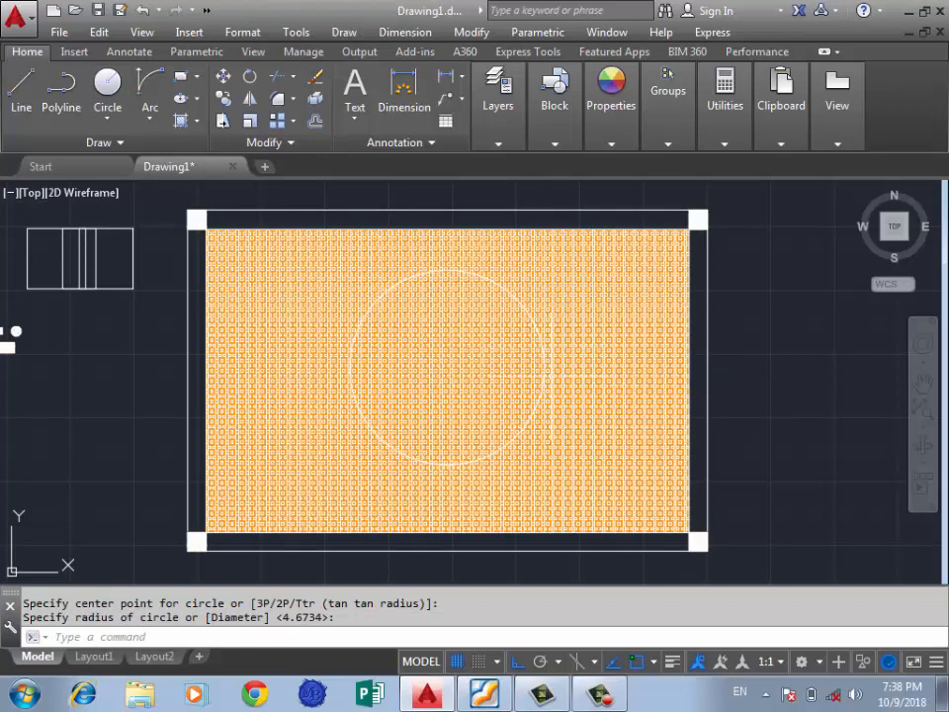
Hatch the inside of the circle with a centered gradient from color 153,27,30 to color 242,113,114
scroll(490, 362, down, 2)
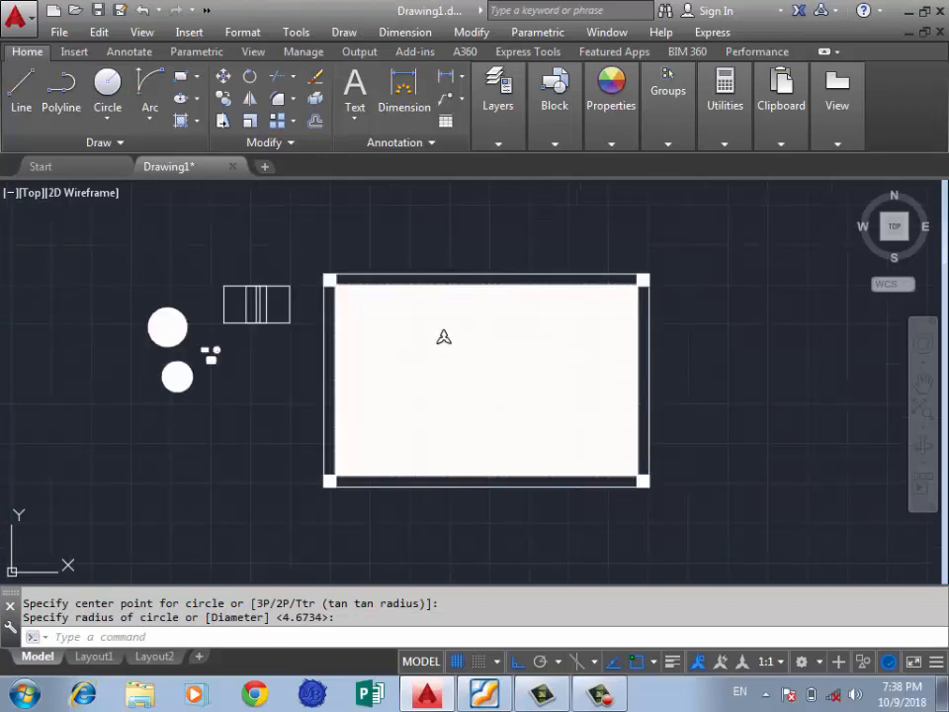
scroll(444, 337, up, 2)
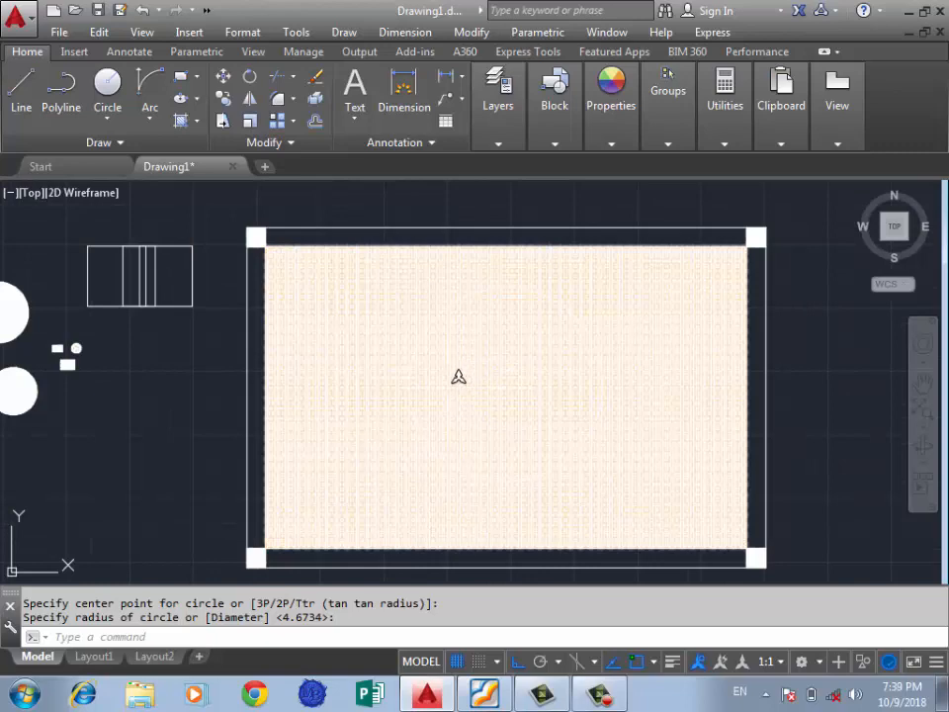
text(H)
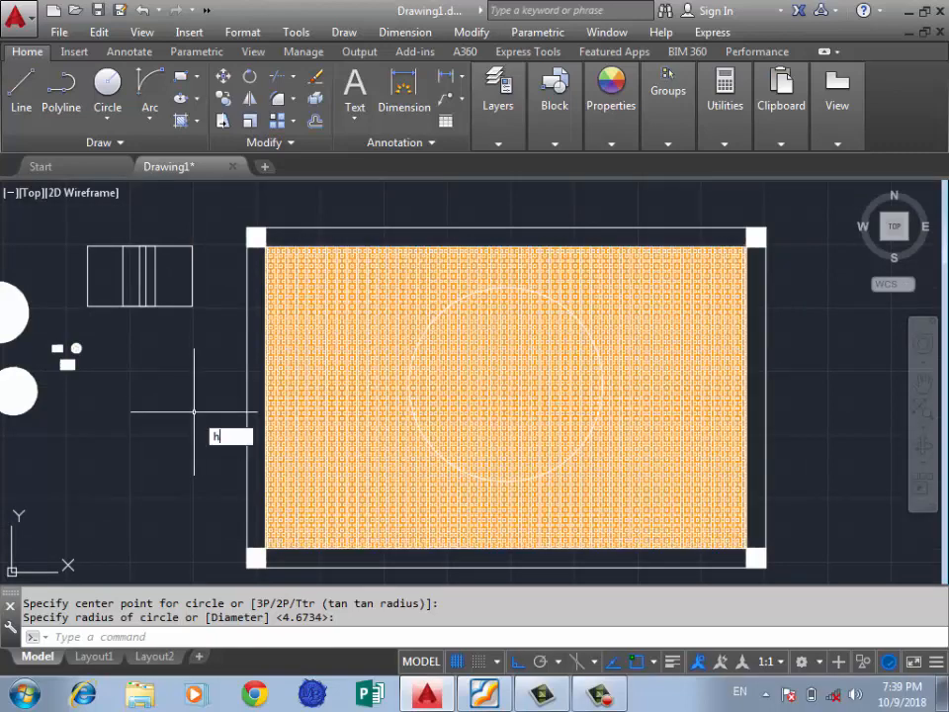
key(Return)
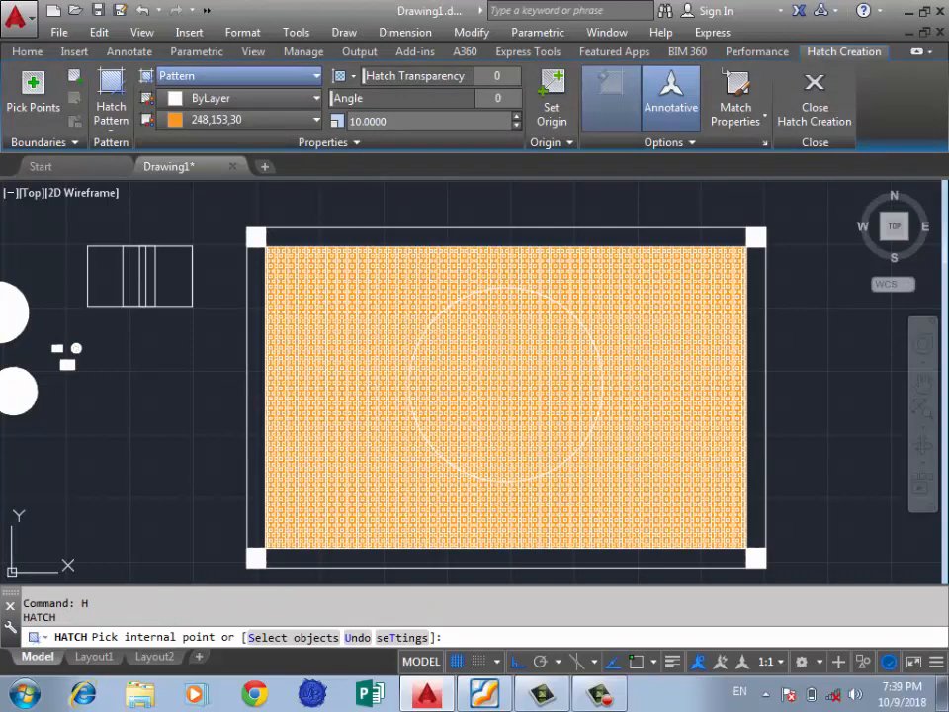
click(232, 115)
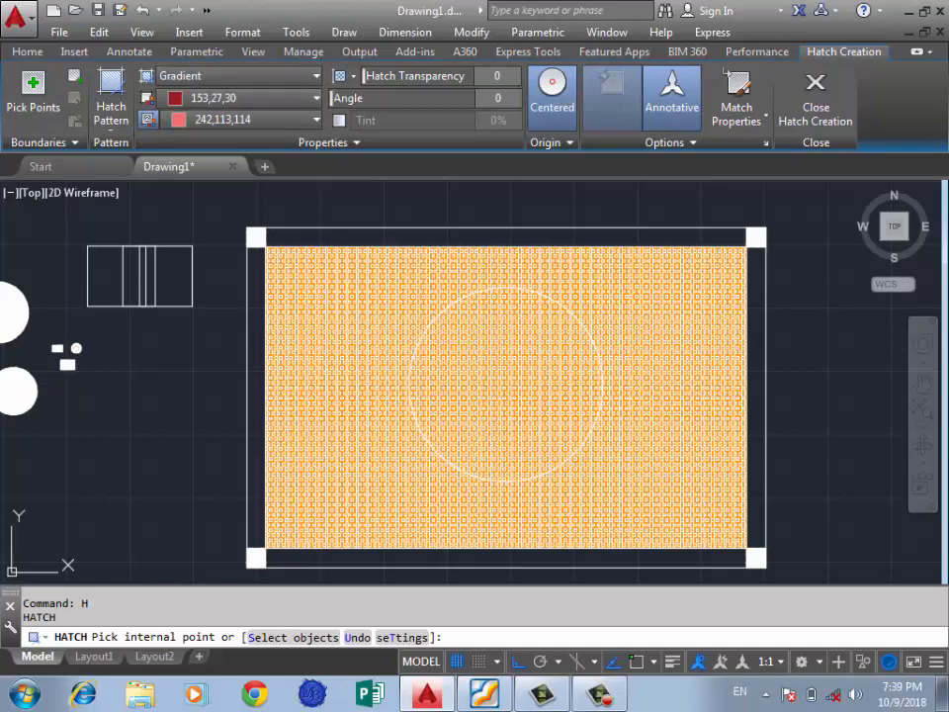
click(232, 125)
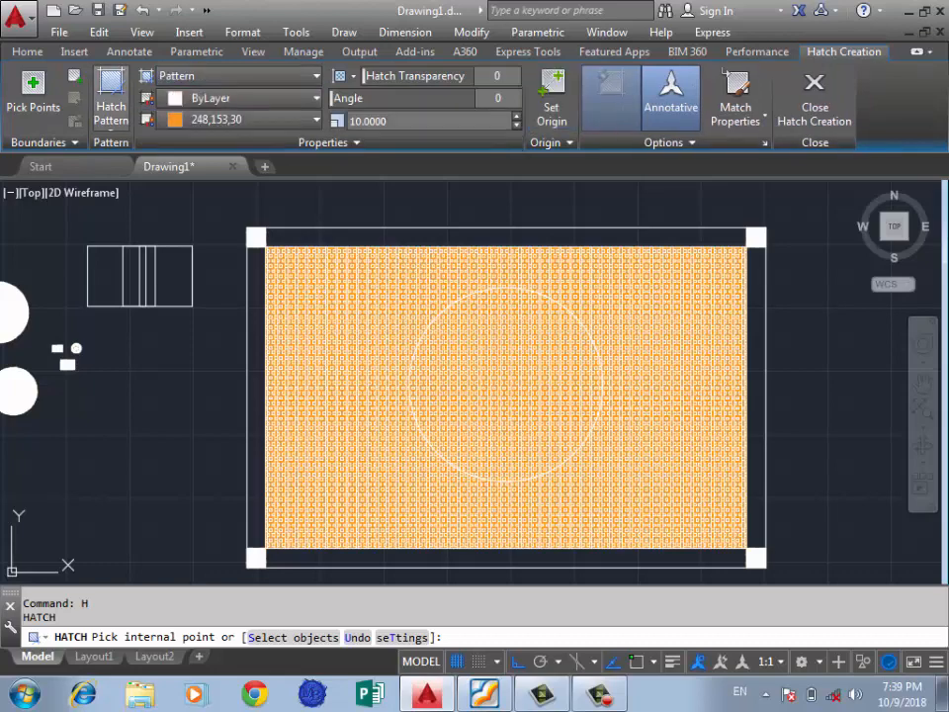
click(111, 104)
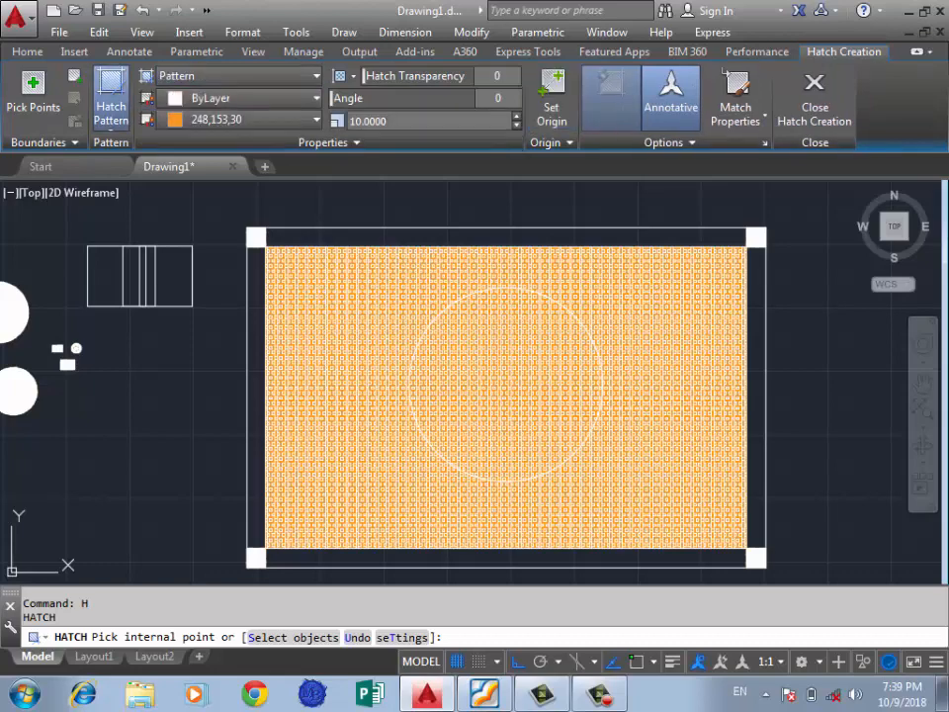
click(233, 111)
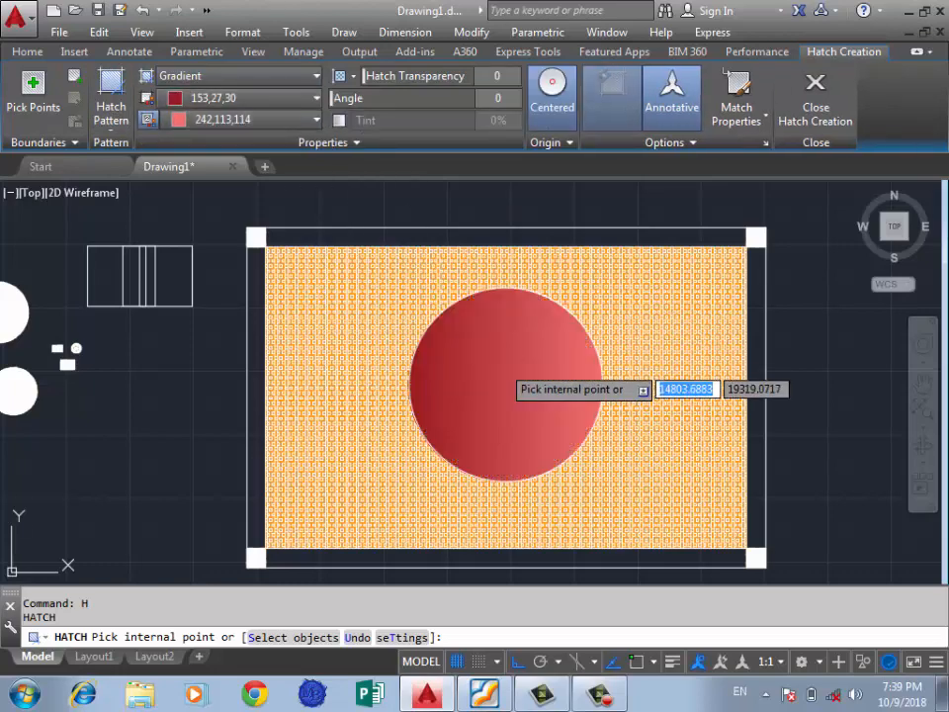
click(502, 366)
key(Return)
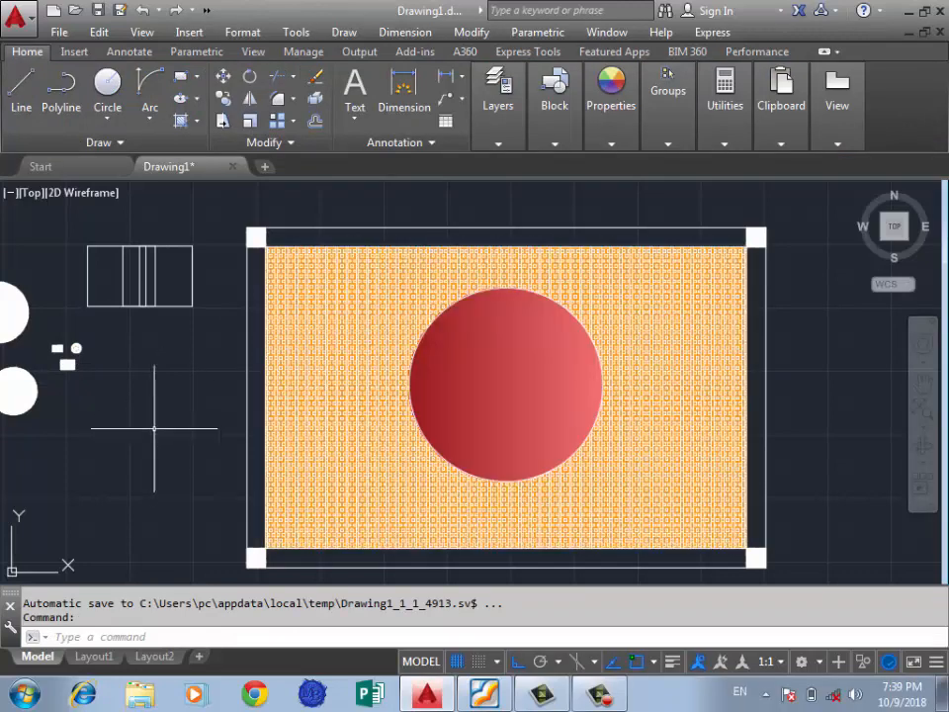
Set the draw order of the orange pattern hatch filling the frame to Bring to Front
click(165, 453)
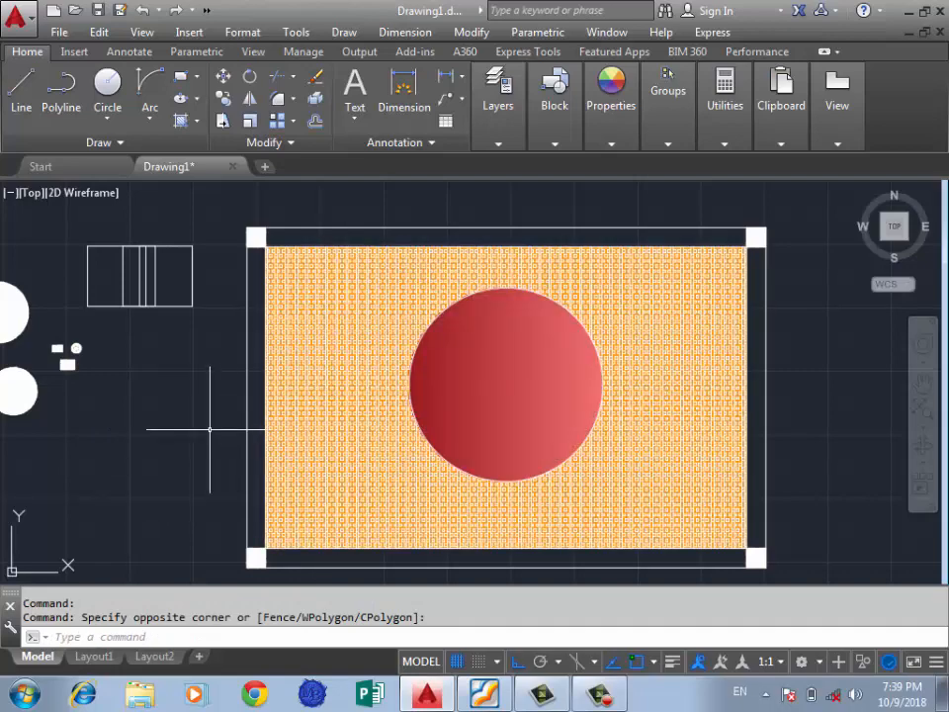
click(165, 451)
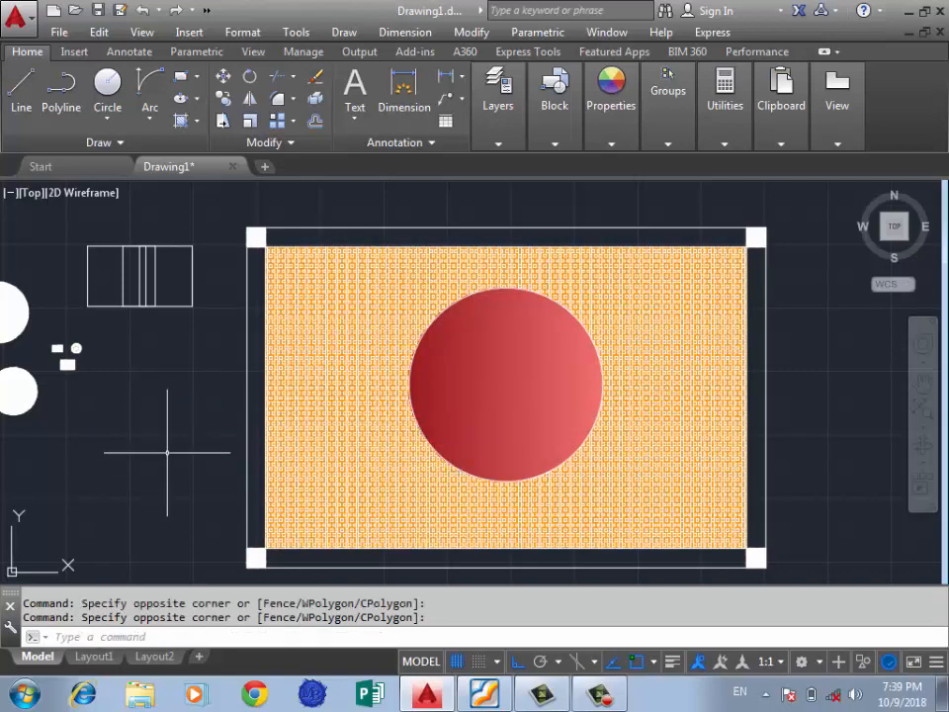
click(502, 357)
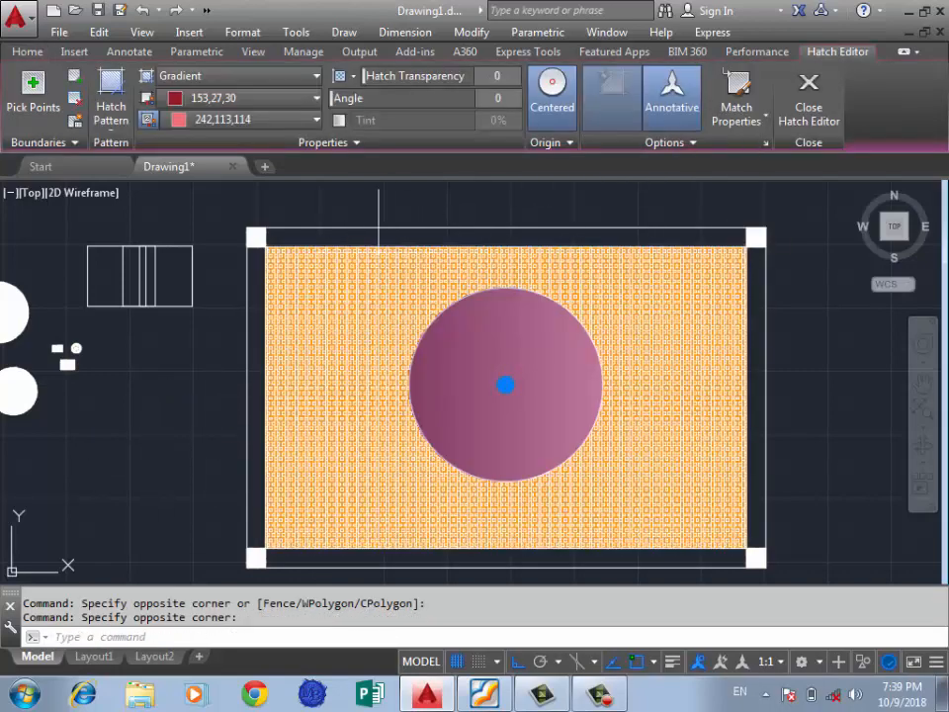
key(Escape)
click(652, 322)
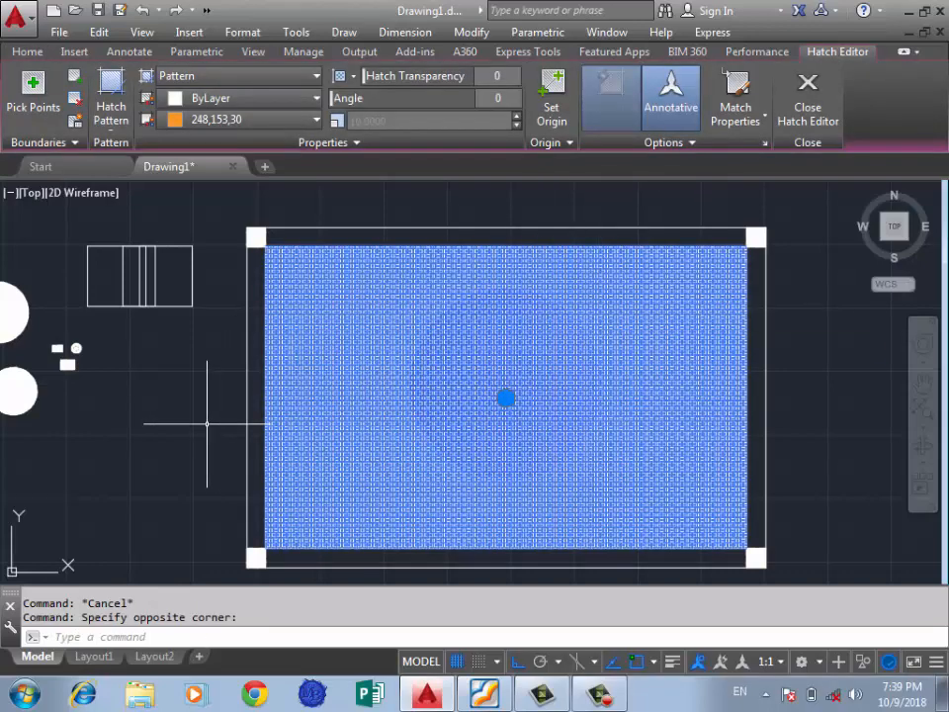
key(Escape)
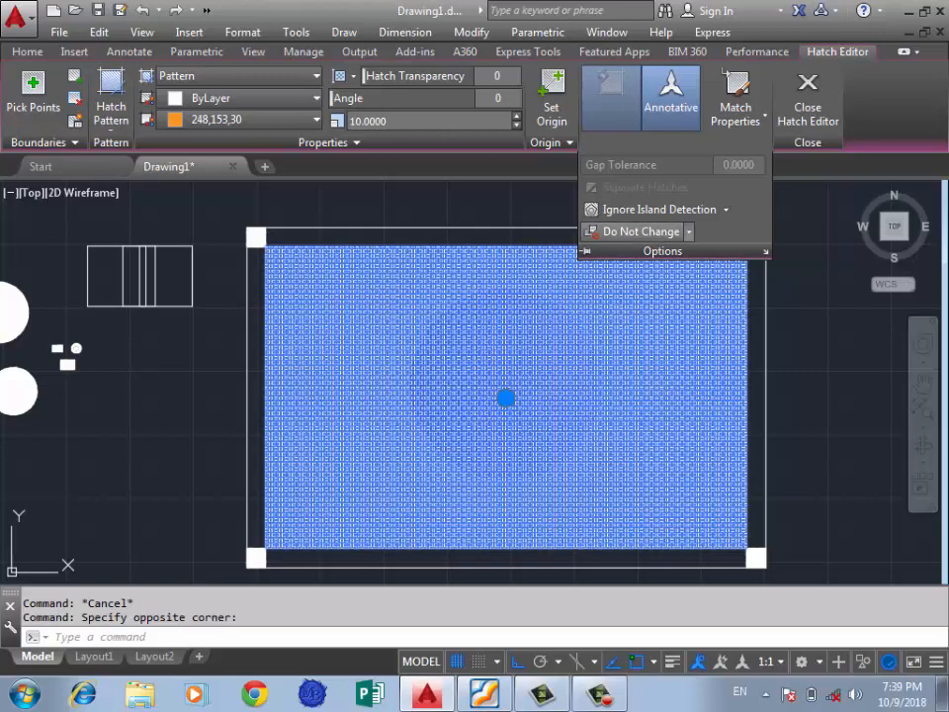
click(689, 232)
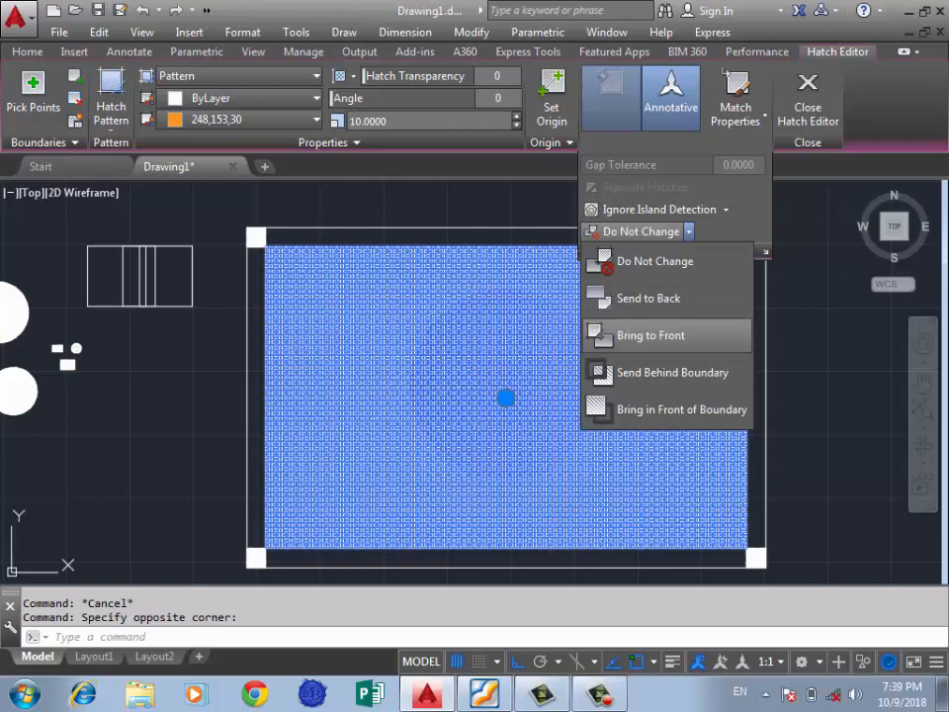
click(650, 335)
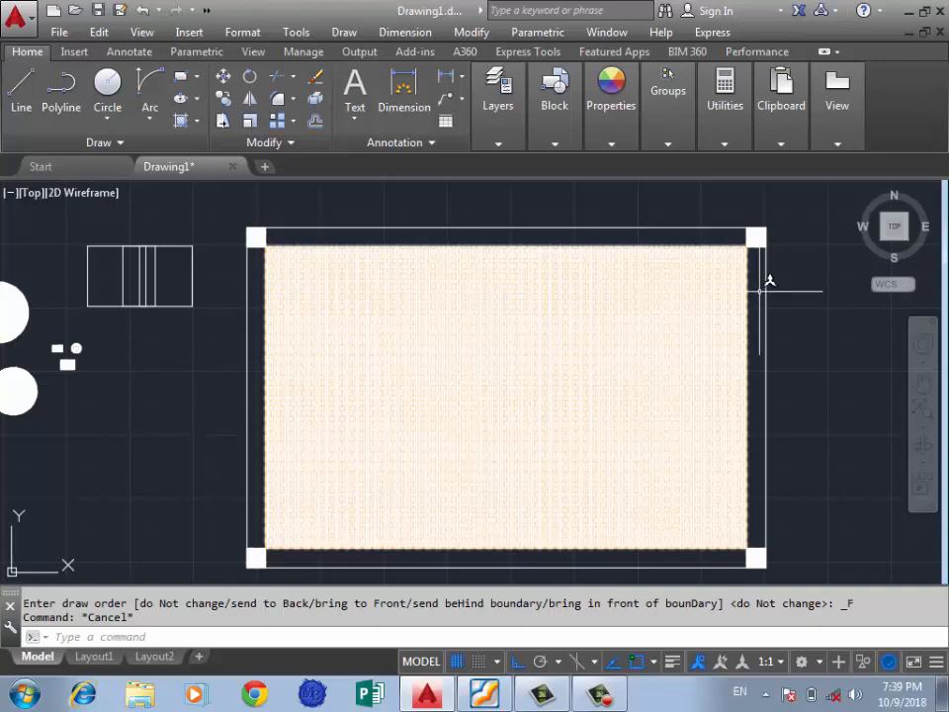
Undo the draw order change, the gradient hatch and the circle inside the frame
key(ctrl+z)
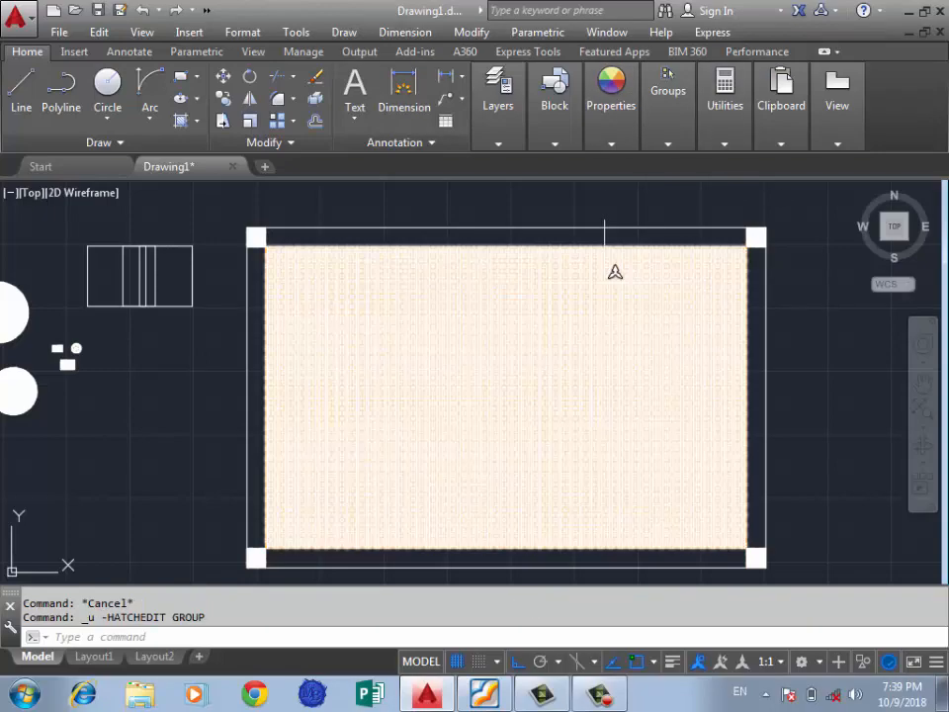
key(ctrl+z)
key(ctrl+z)
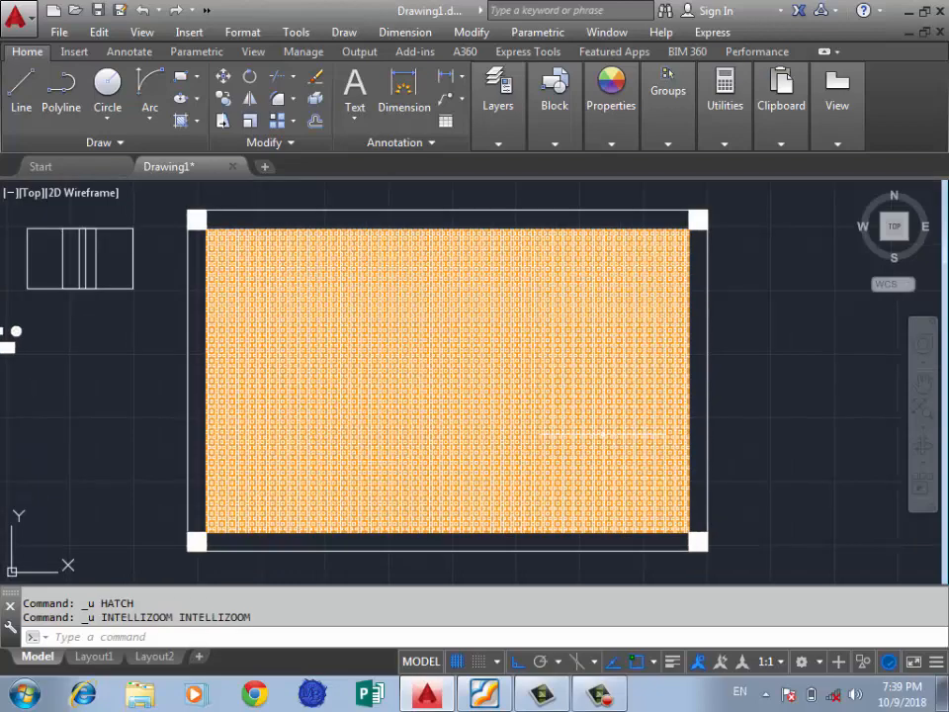
key(ctrl+z)
key(ctrl+z)
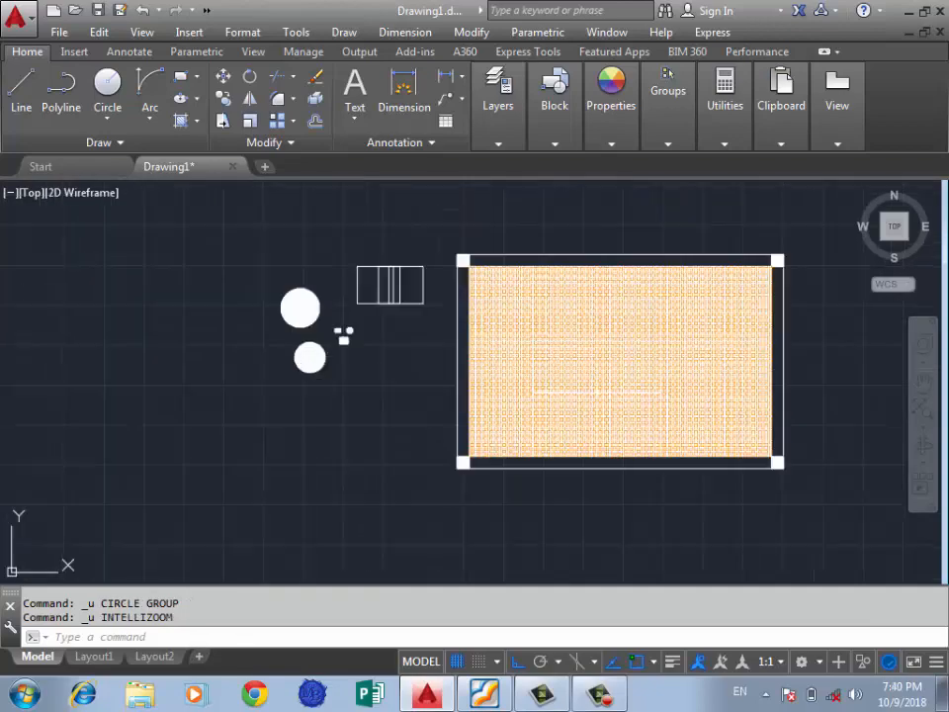
Draw a circle over the middle of the hatched frame interior
scroll(609, 386, up, 2)
scroll(316, 251, down, 2)
scroll(542, 230, up, 2)
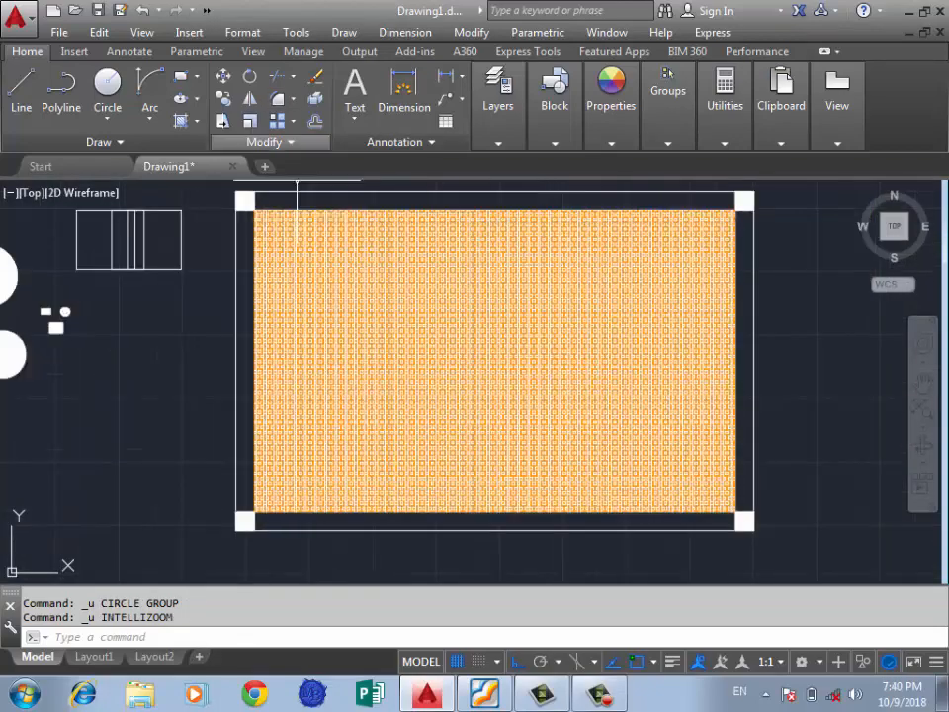
click(106, 83)
click(491, 334)
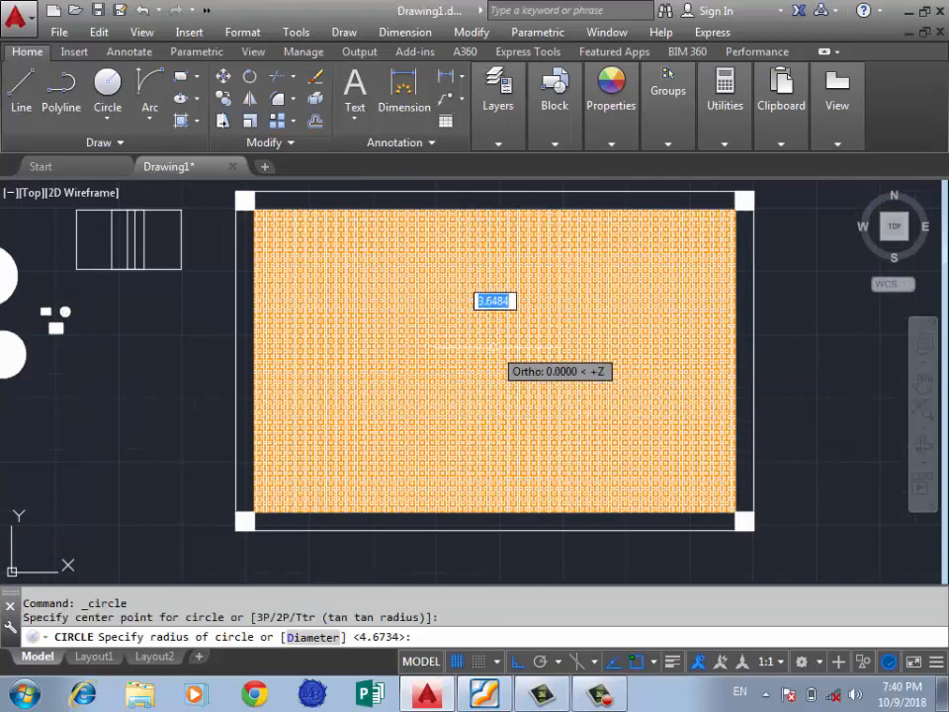
click(599, 315)
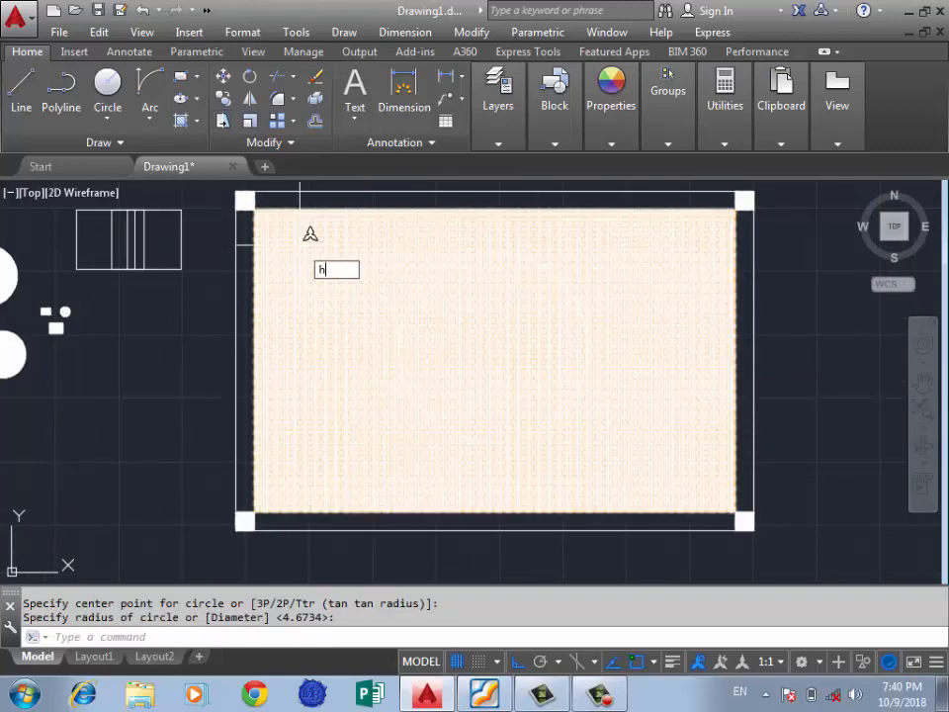
Hatch the inside of the circle with the current pattern at scale 10 and background color 248,153,30
key(Return)
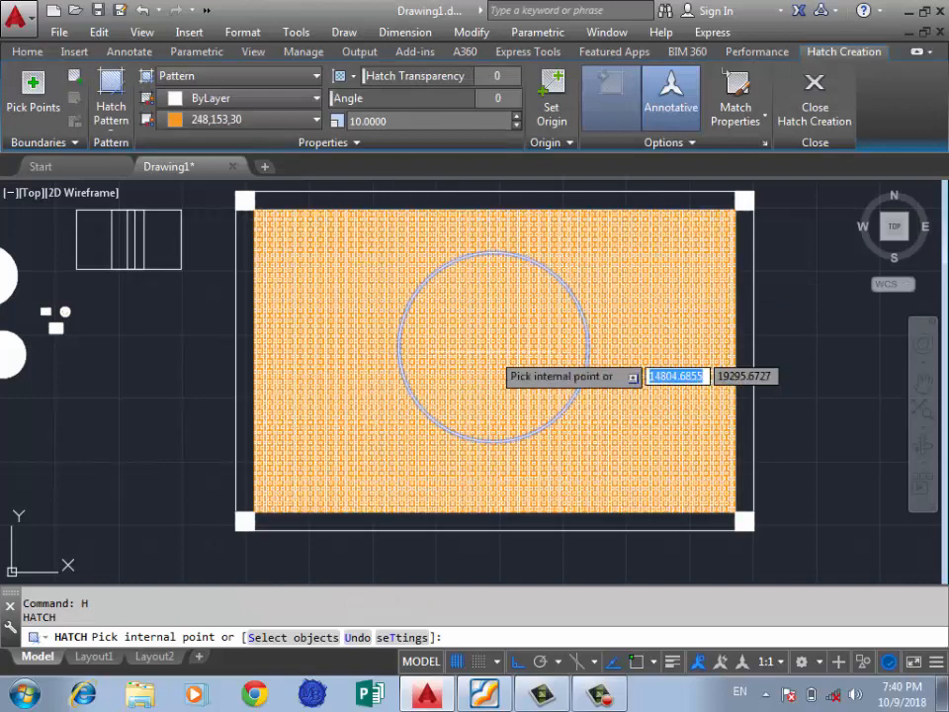
click(495, 329)
key(Return)
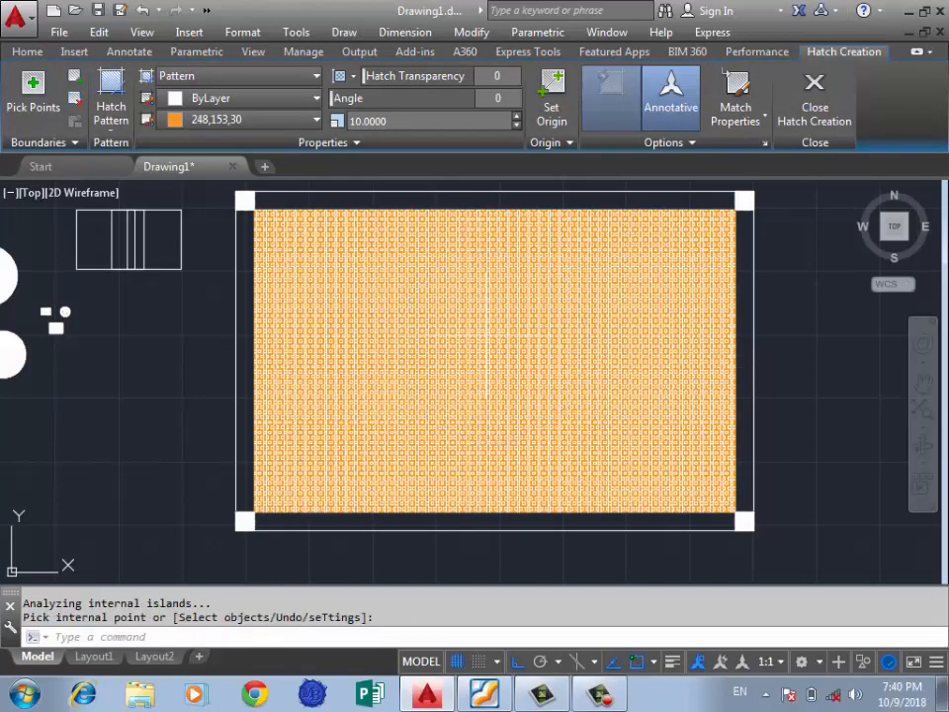
click(195, 358)
click(131, 403)
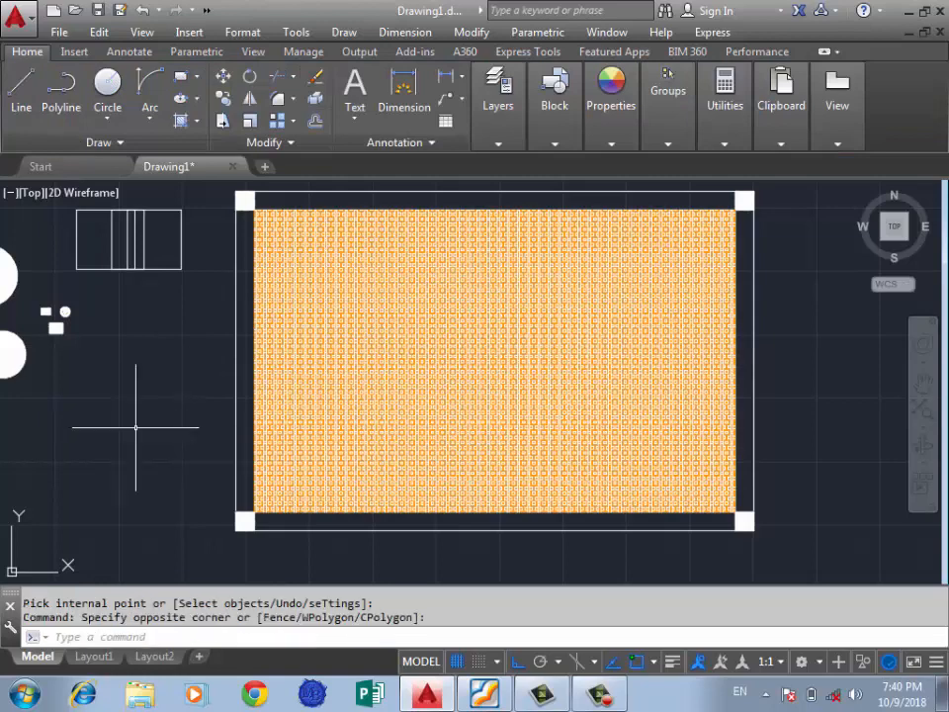
click(309, 237)
click(294, 331)
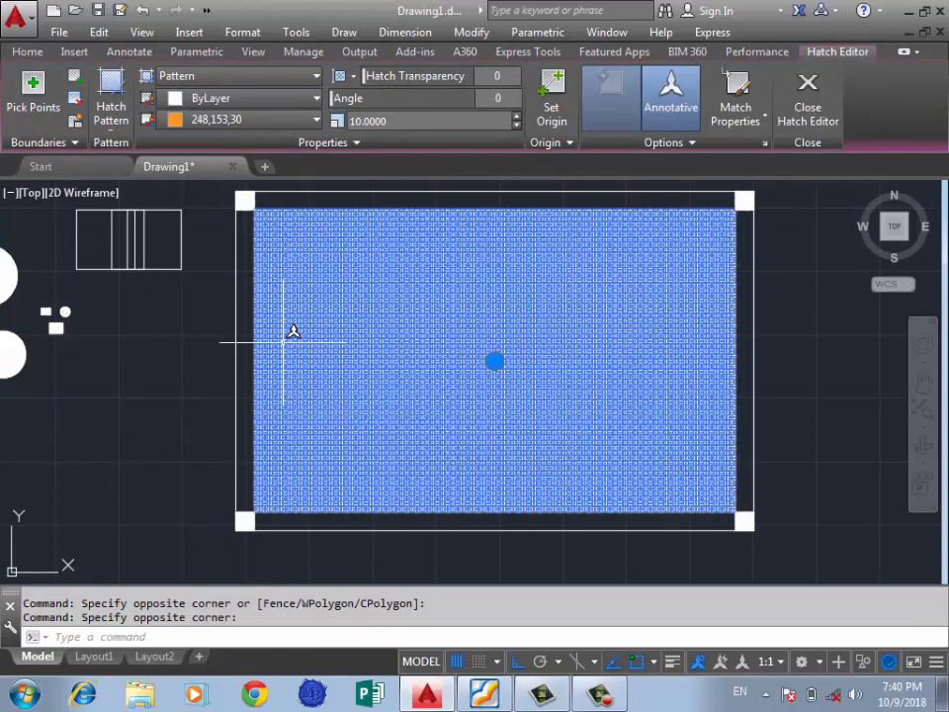
scroll(368, 326, down, 4)
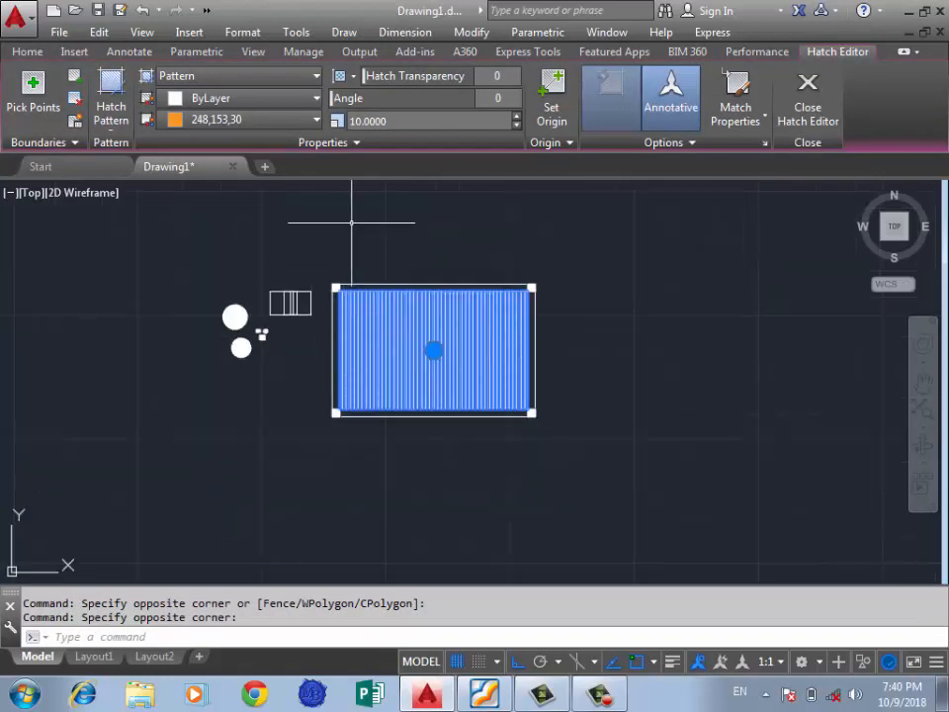
scroll(459, 239, up, 2)
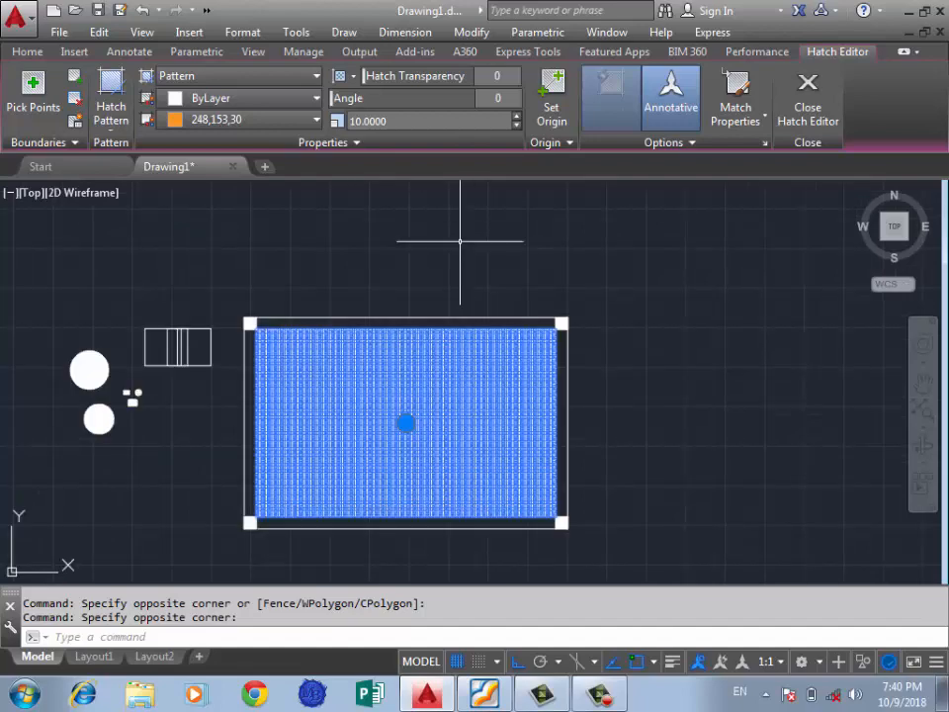
scroll(546, 250, down, 4)
scroll(600, 239, up, 2)
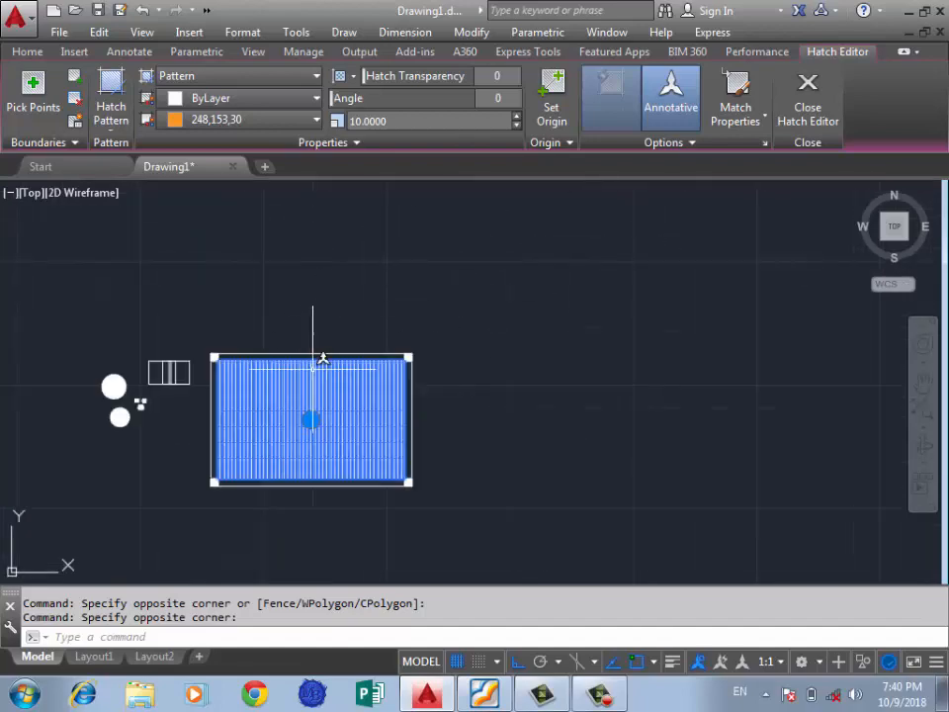
scroll(322, 370, up, 4)
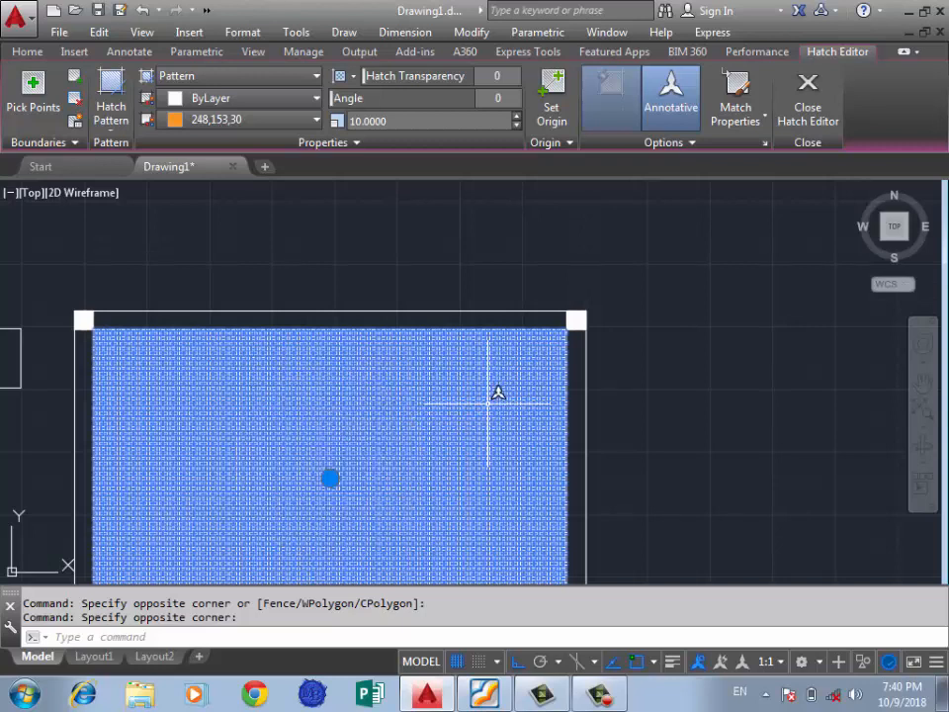
key(Escape)
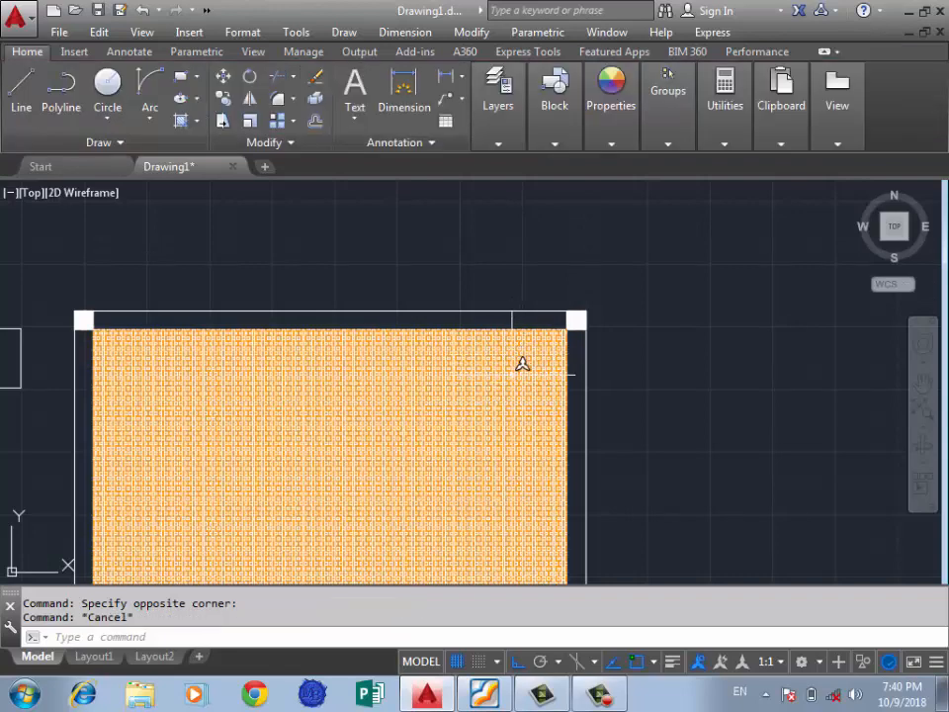
Set the draw order of the orange pattern hatch filling the frame to Send to Back
click(522, 364)
click(662, 142)
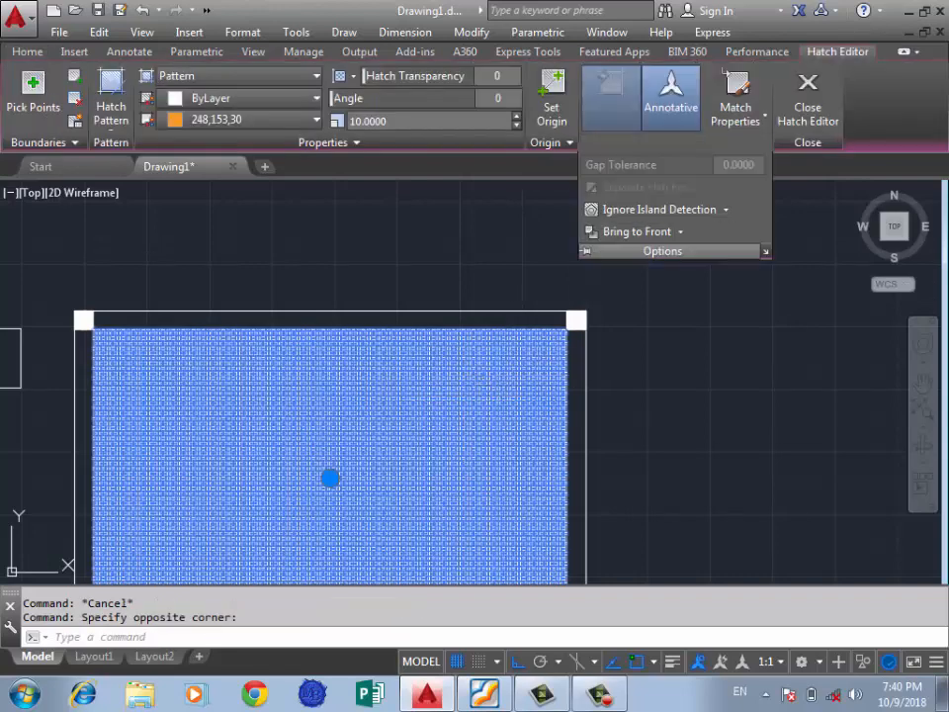
click(680, 231)
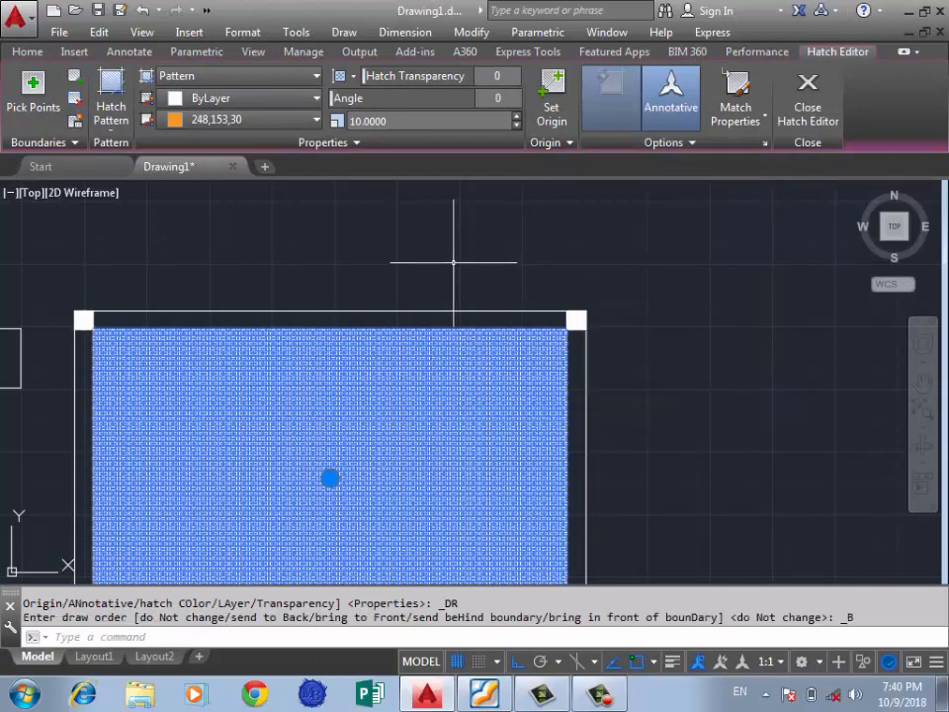
key(Escape)
scroll(479, 257, down, 2)
scroll(445, 375, up, 2)
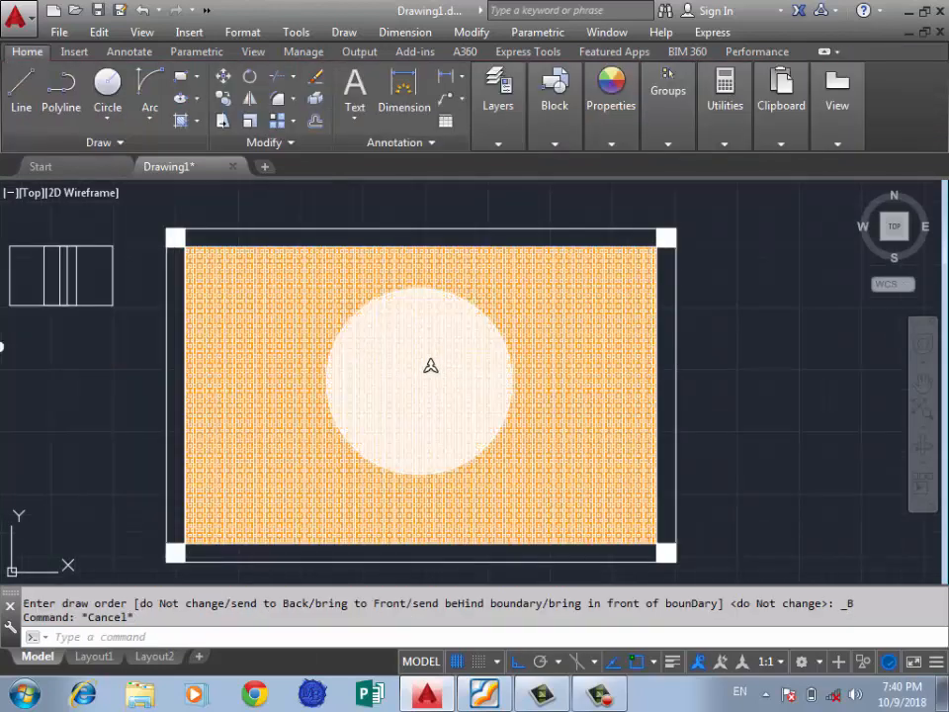
Hatch the circle inside the frame with a gradient from color 153,27,30 to 242,113,114
text(H)
key(Return)
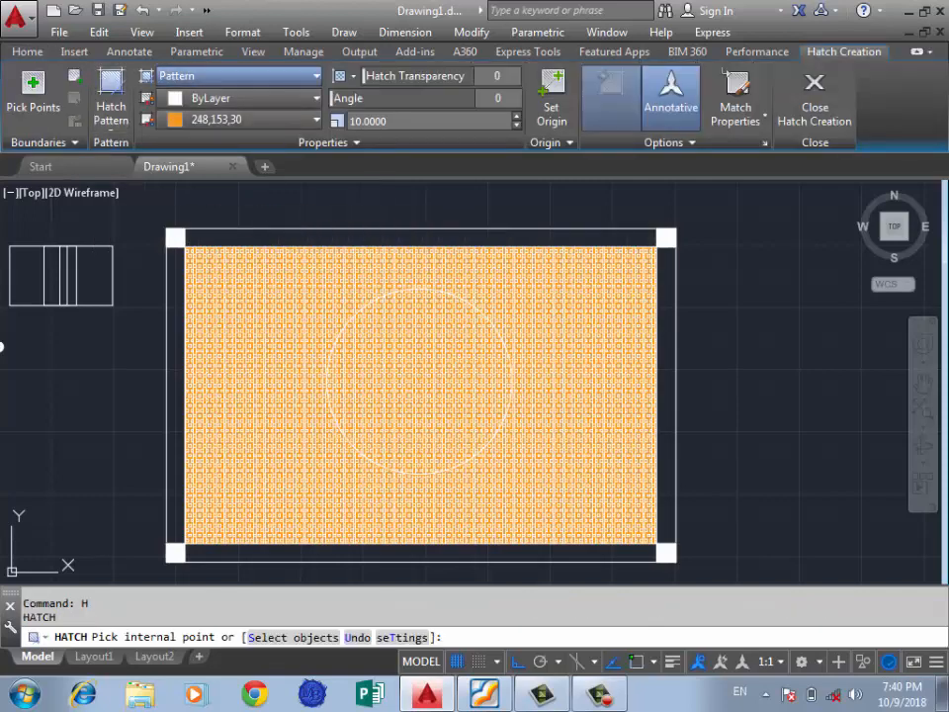
click(371, 335)
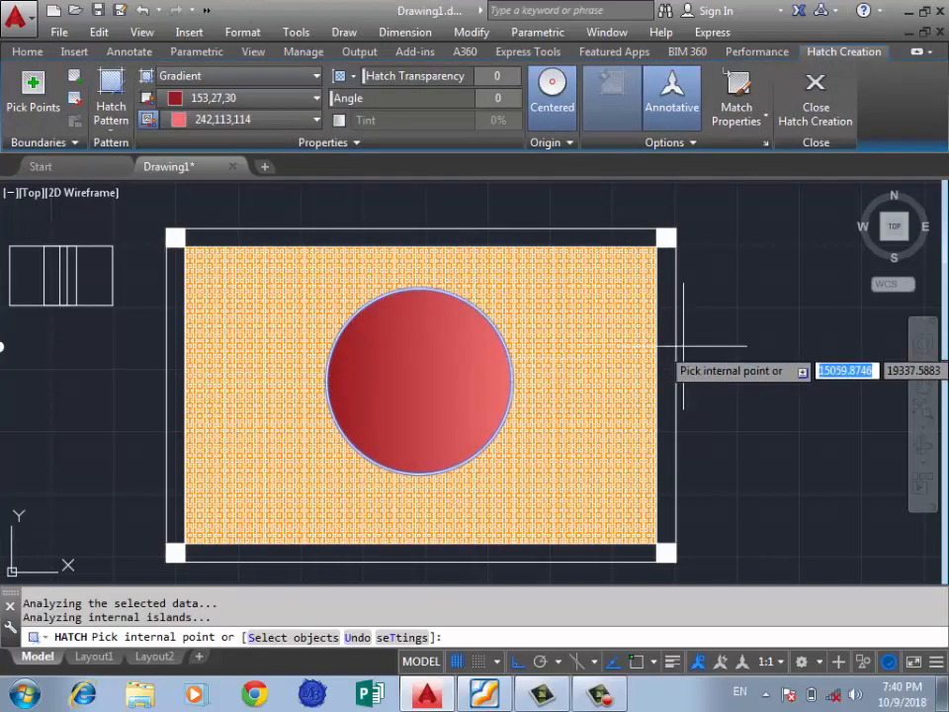
key(Return)
click(762, 339)
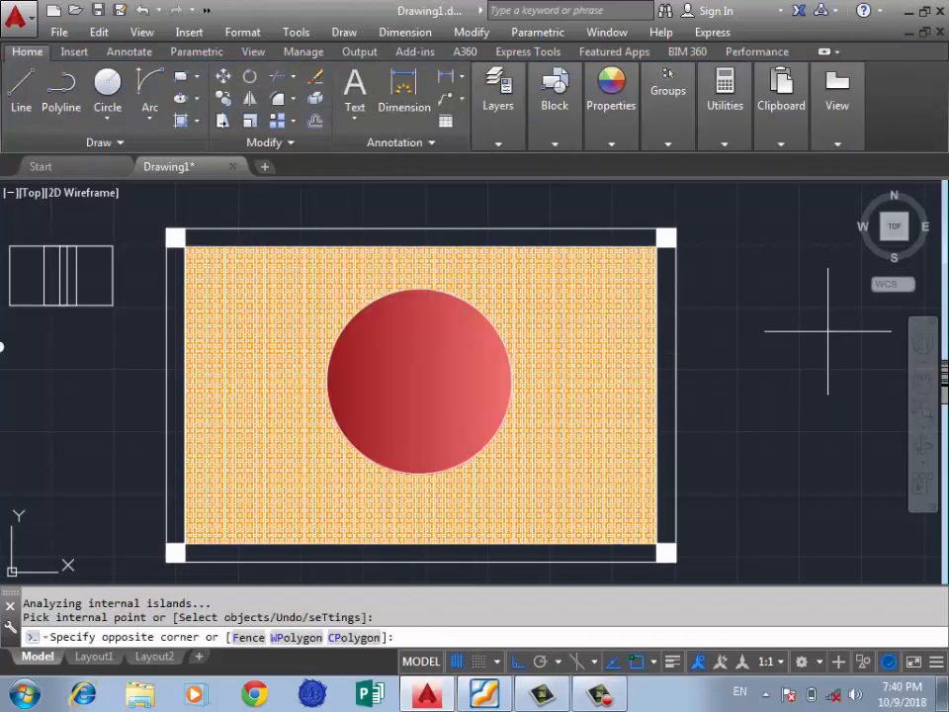
click(746, 411)
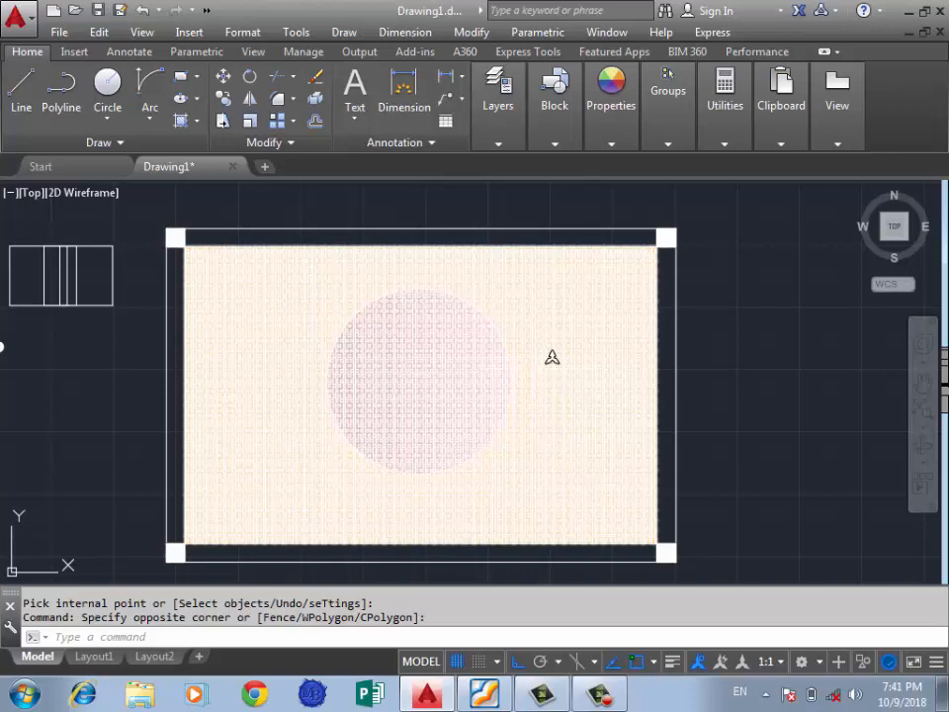
Add a solid ByLayer hatch inside the circle with the draw order Bring in Front of Boundary
key(Return)
click(667, 142)
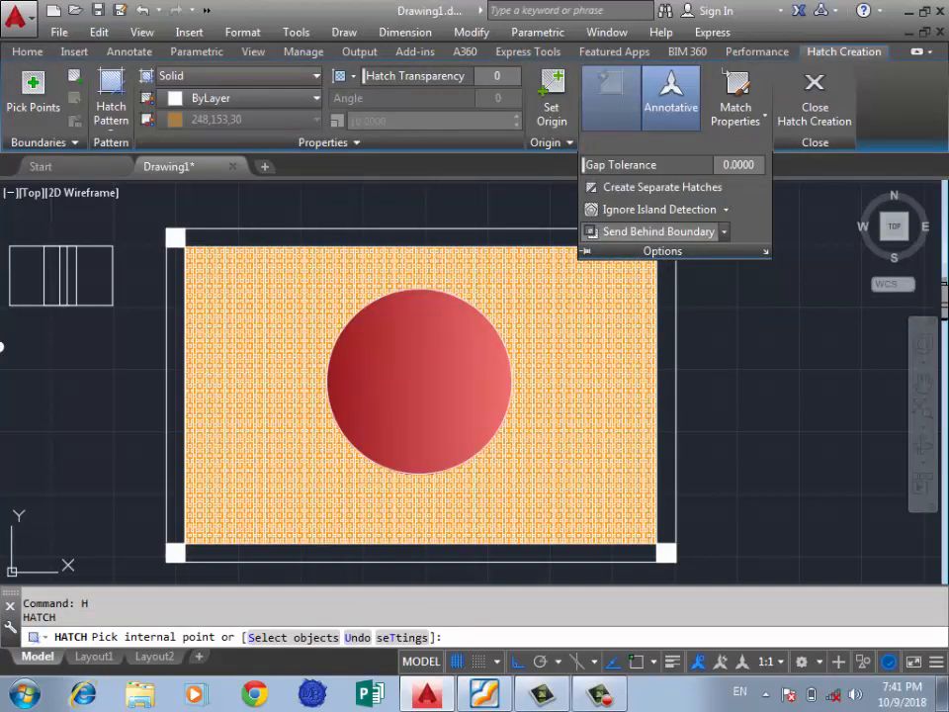
click(723, 232)
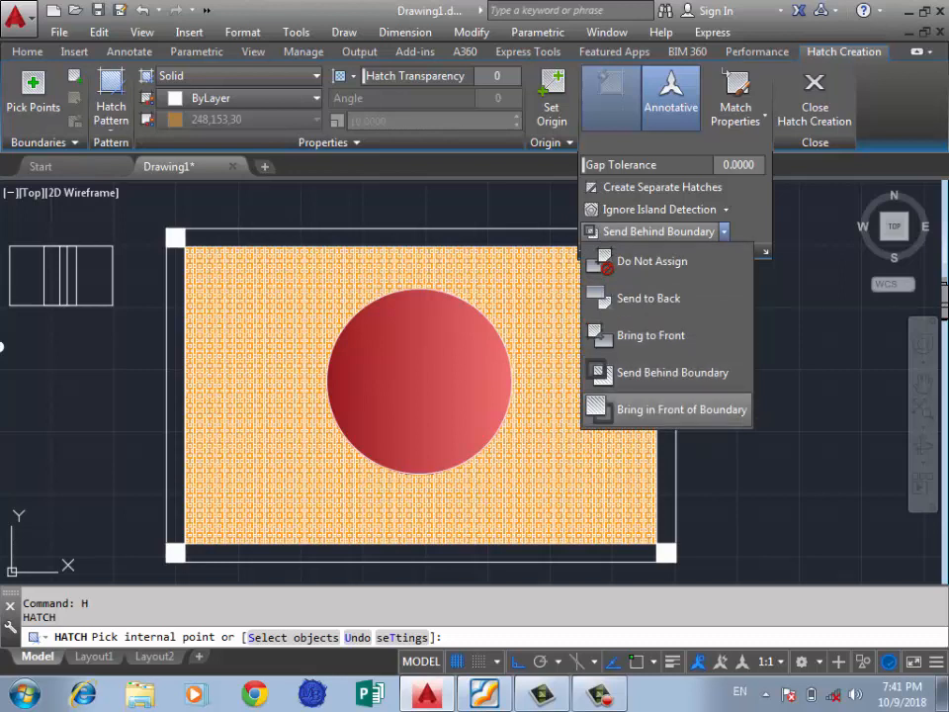
click(682, 409)
click(455, 341)
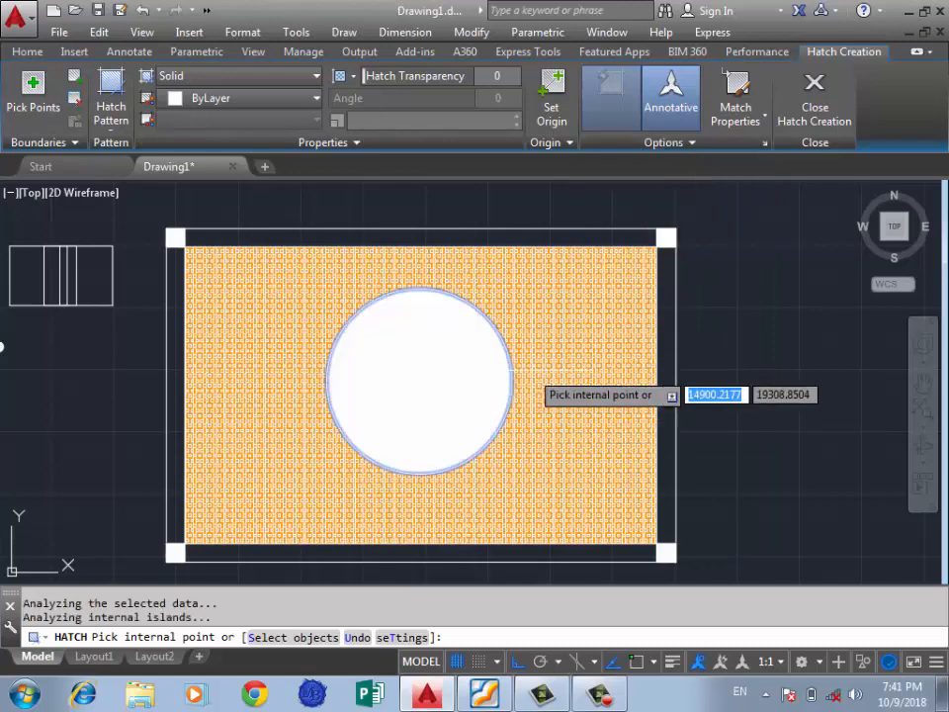
key(Escape)
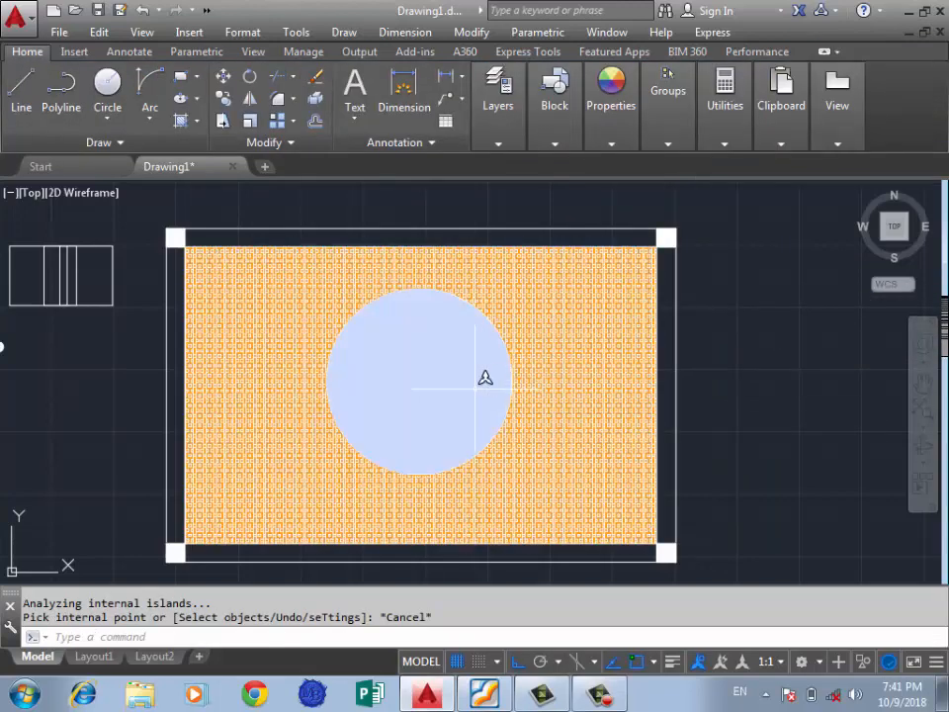
Delete the solid hatch covering the circle
scroll(475, 383, down, 2)
scroll(441, 331, up, 2)
scroll(464, 351, down, 2)
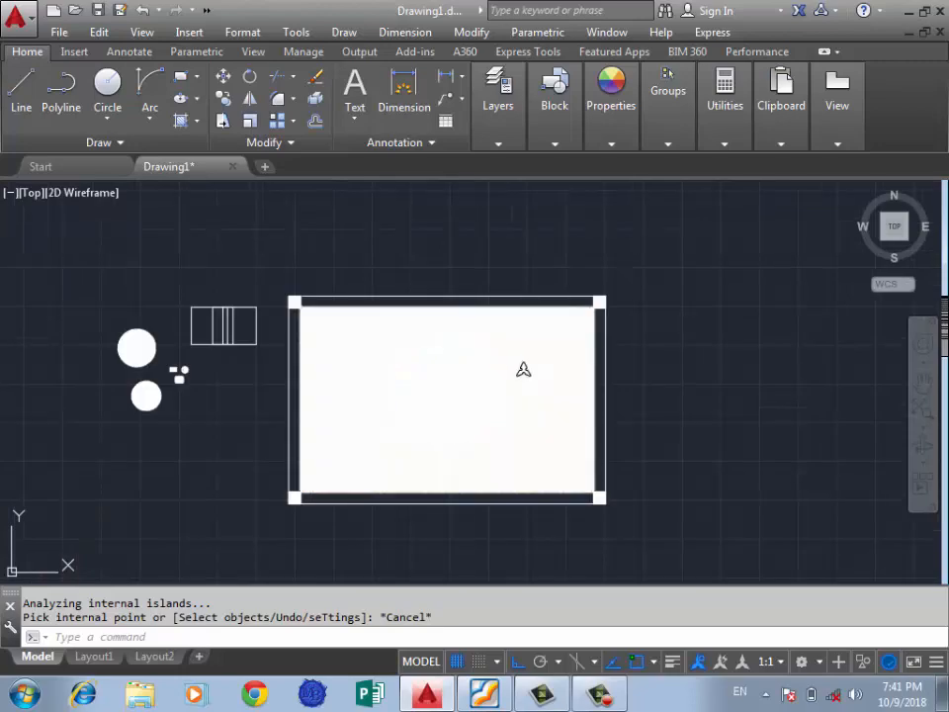
scroll(380, 386, up, 3)
click(355, 400)
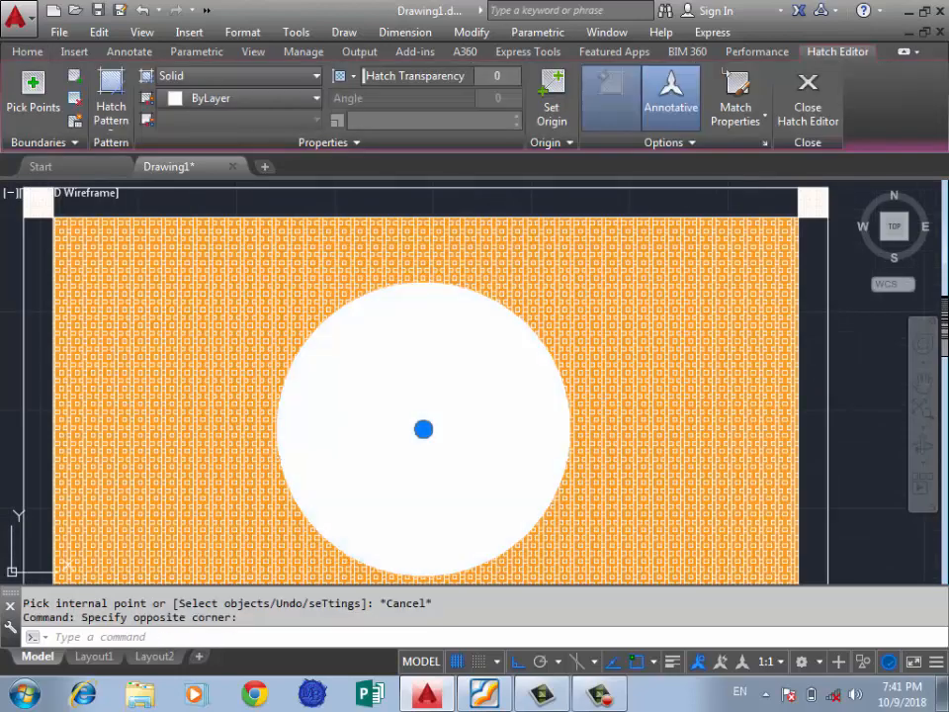
key(Delete)
scroll(435, 395, down, 3)
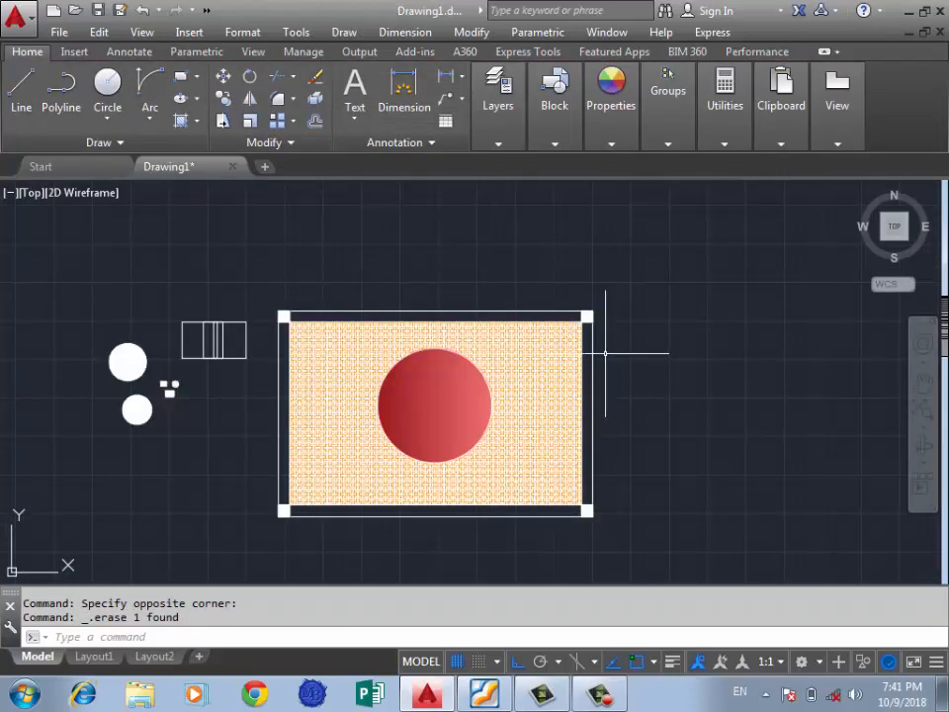
Undo the deletion of the solid circle hatch and view it within the frame
key(ctrl+z)
key(ctrl+z)
scroll(500, 296, up, 2)
scroll(434, 376, down, 2)
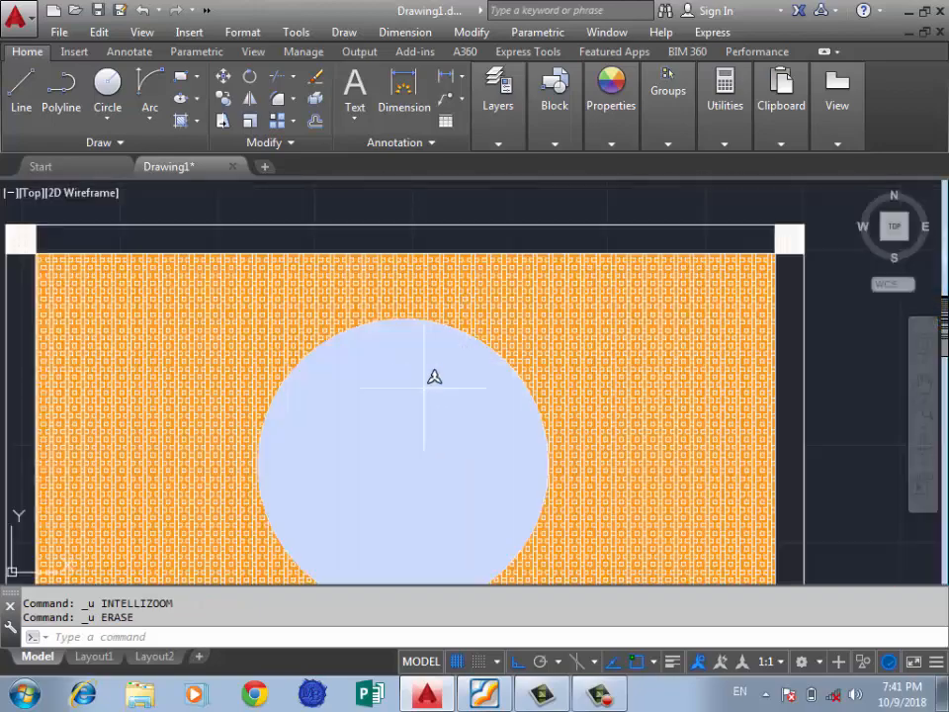
scroll(430, 400, down, 3)
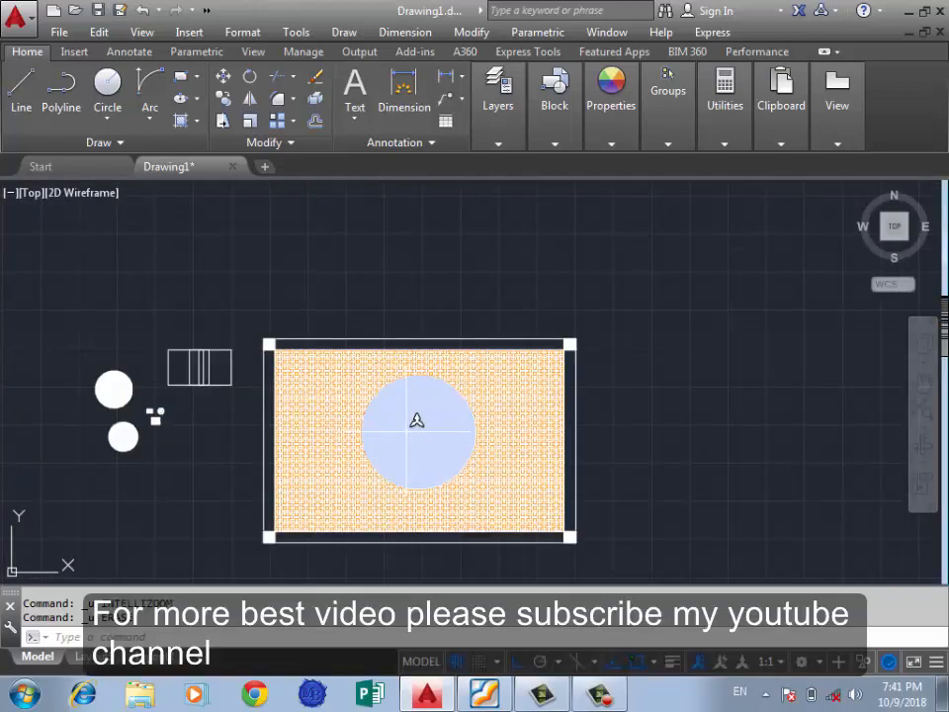
scroll(416, 420, up, 3)
scroll(416, 420, down, 2)
scroll(401, 437, down, 2)
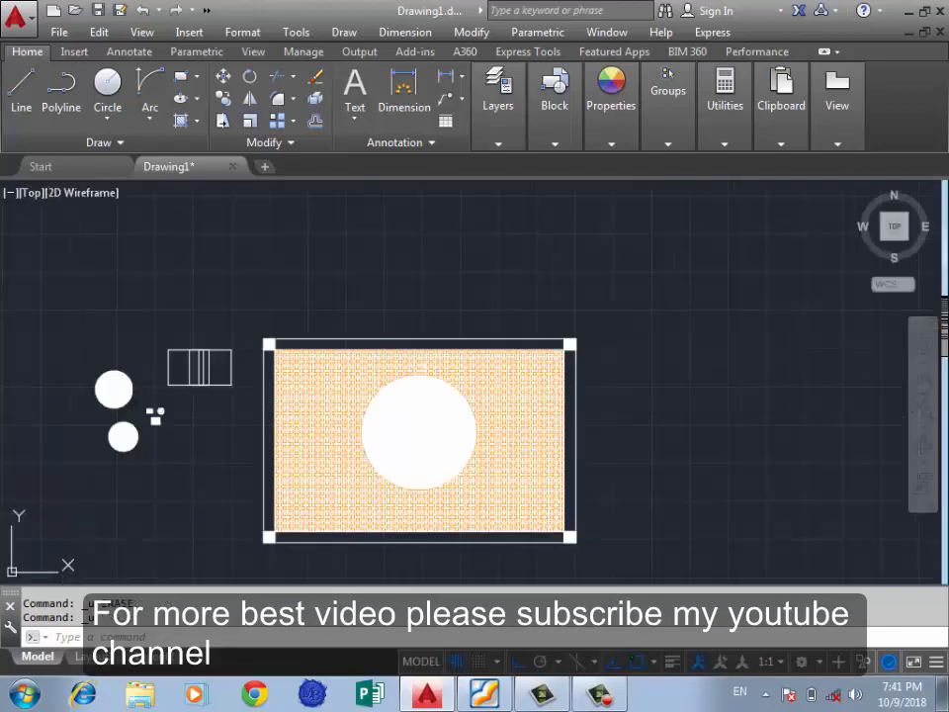
Erase the restored solid hatch from the circle, leaving the gradient hatch in place
scroll(412, 507, up, 3)
click(426, 410)
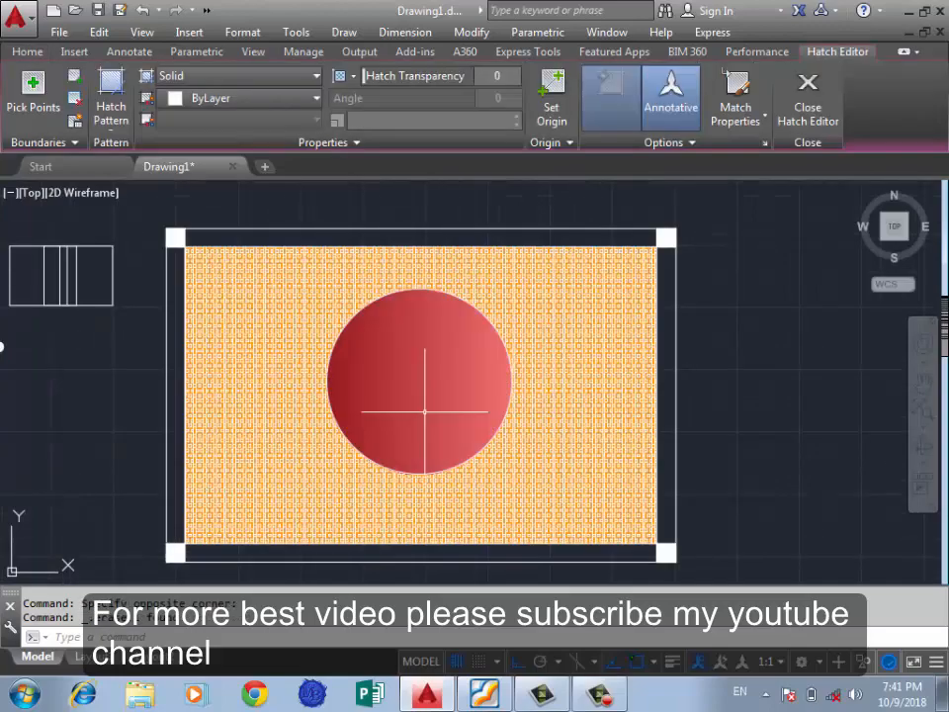
key(Escape)
scroll(502, 293, up, 4)
scroll(484, 299, down, 3)
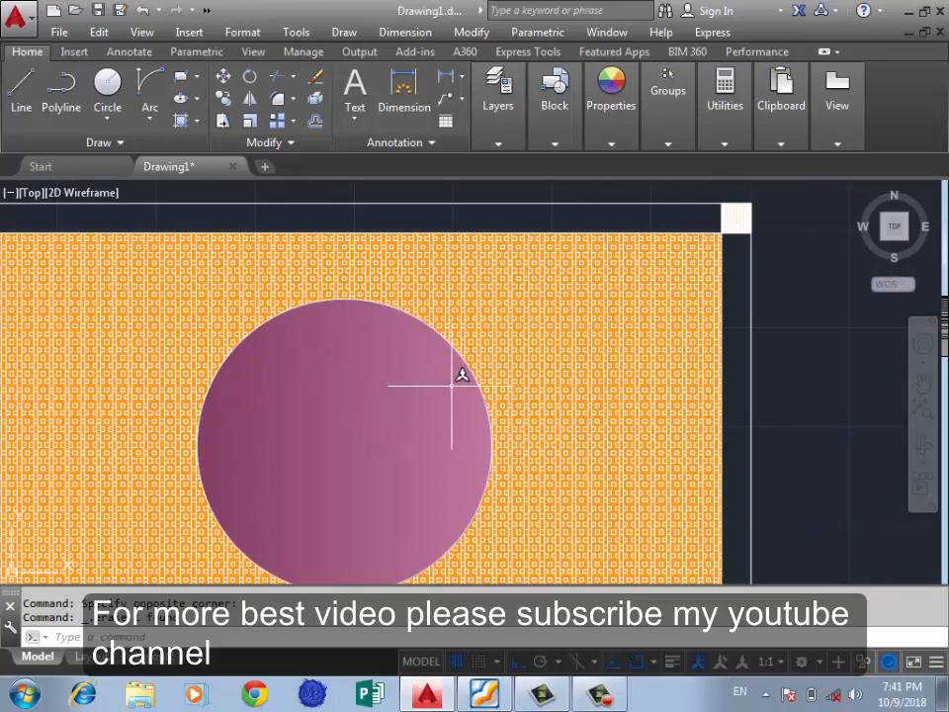
scroll(623, 331, down, 4)
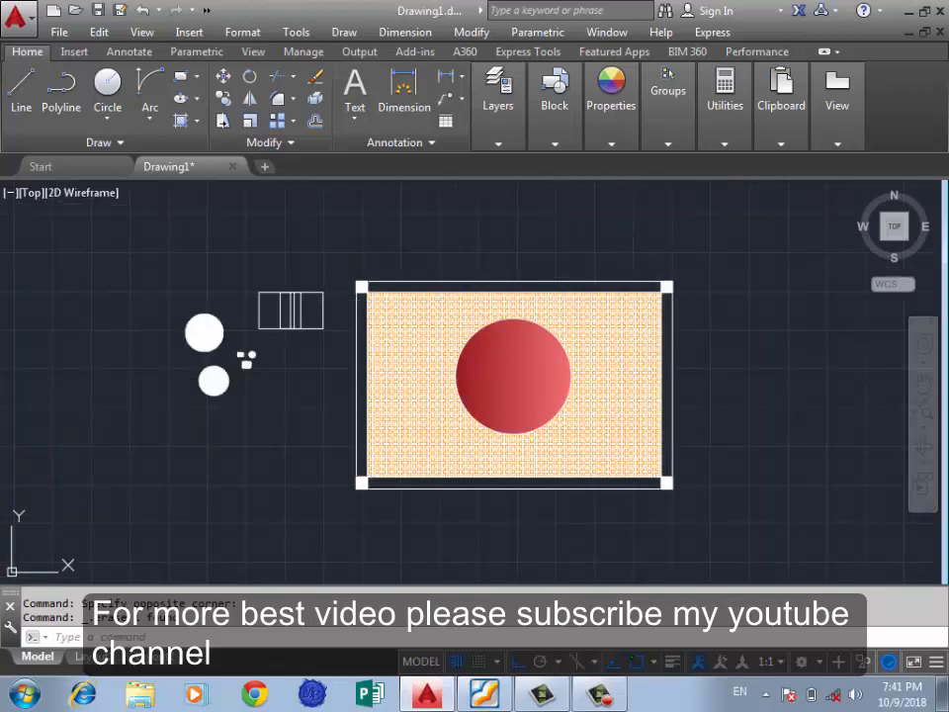
text(h)
key(Return)
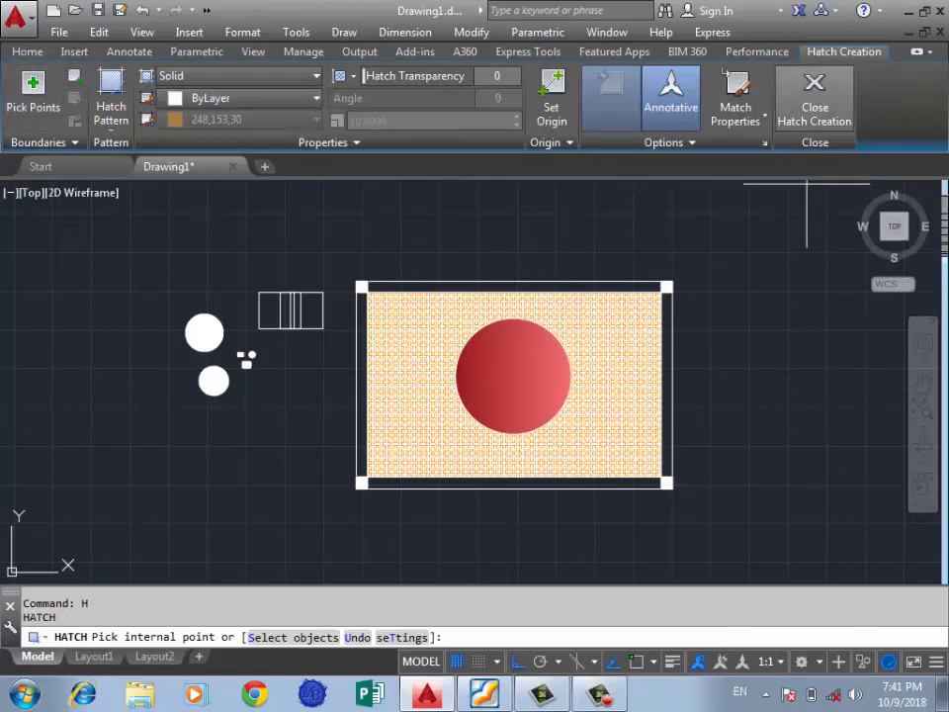
click(806, 109)
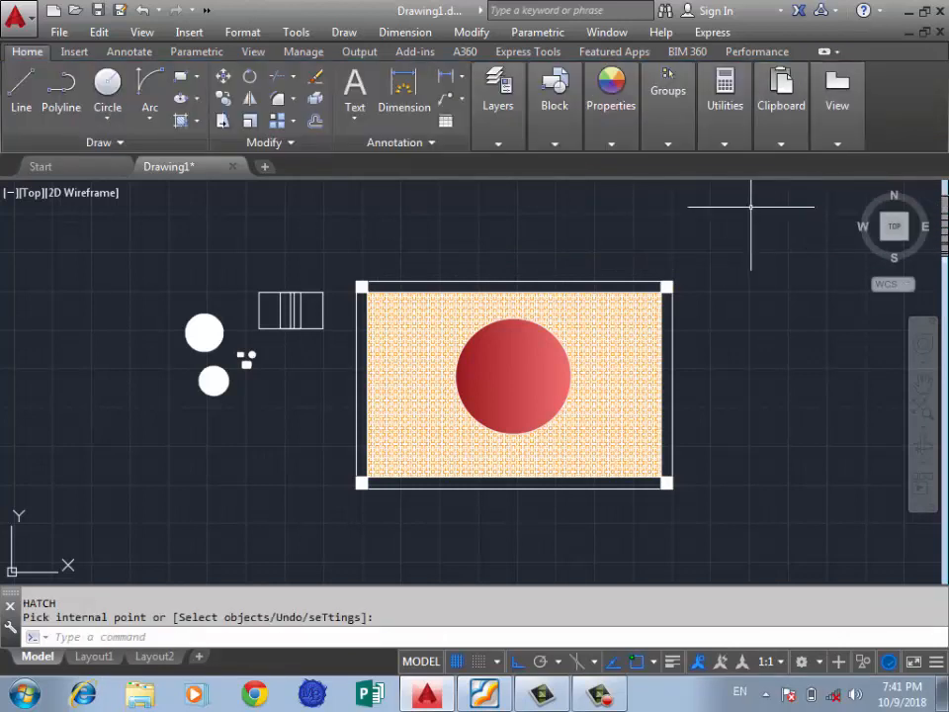
click(780, 224)
click(733, 236)
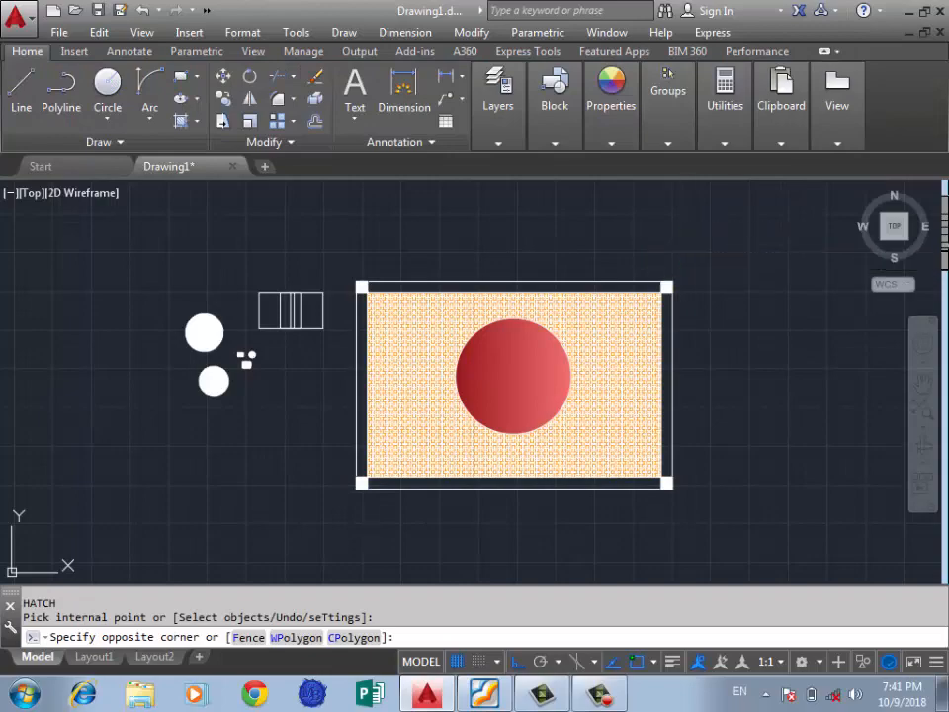
Delete the striped rectangle, the circles and the small shapes beside the hatched frame
scroll(329, 341, down, 2)
scroll(465, 321, up, 6)
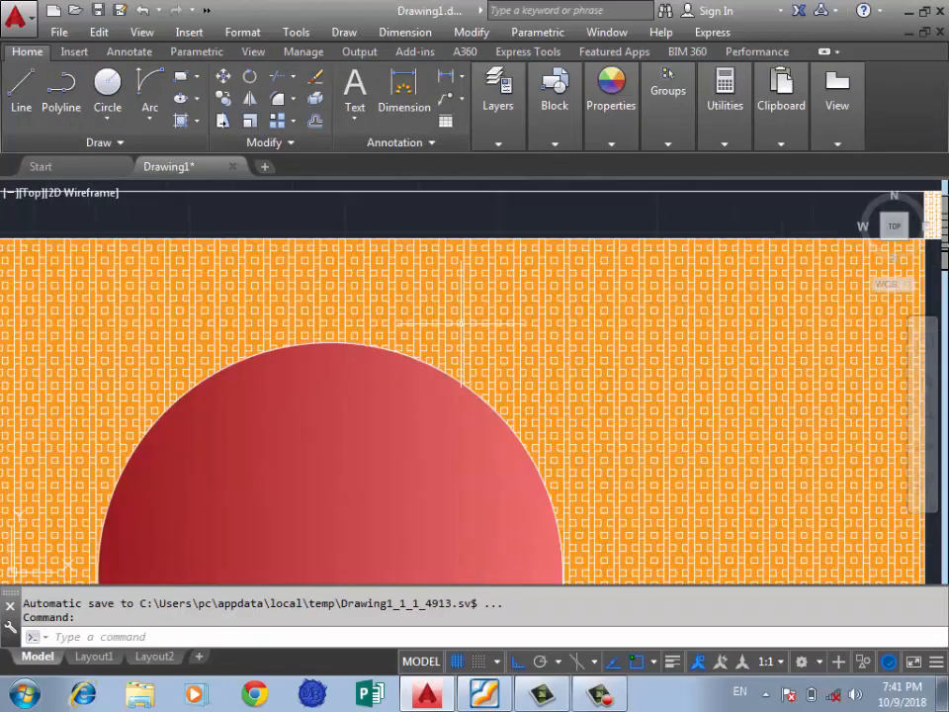
scroll(524, 334, down, 2)
scroll(598, 291, down, 4)
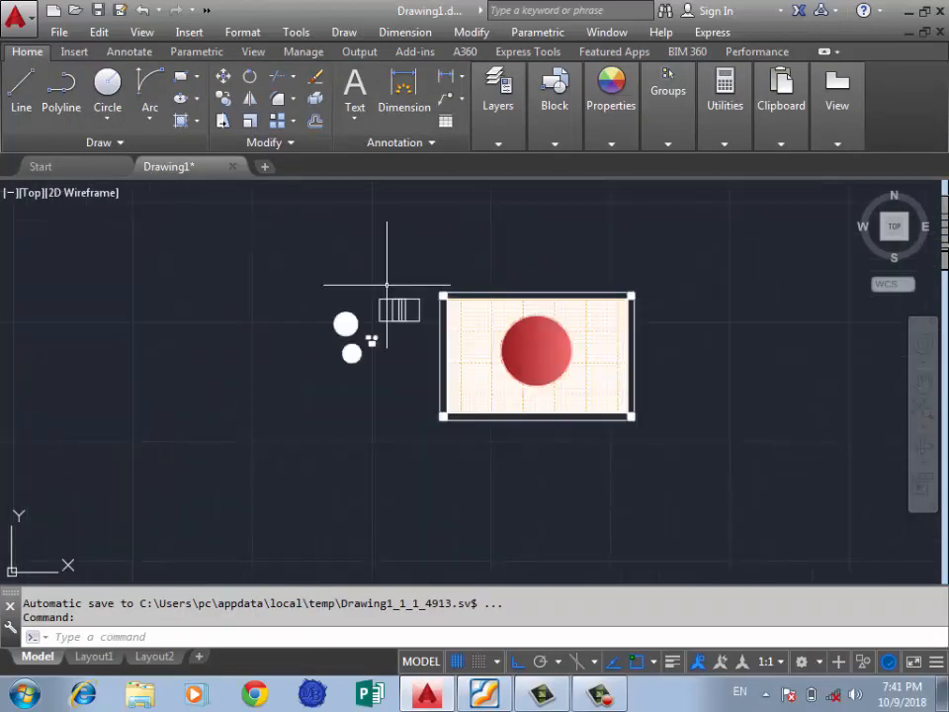
click(426, 287)
click(301, 376)
key(Delete)
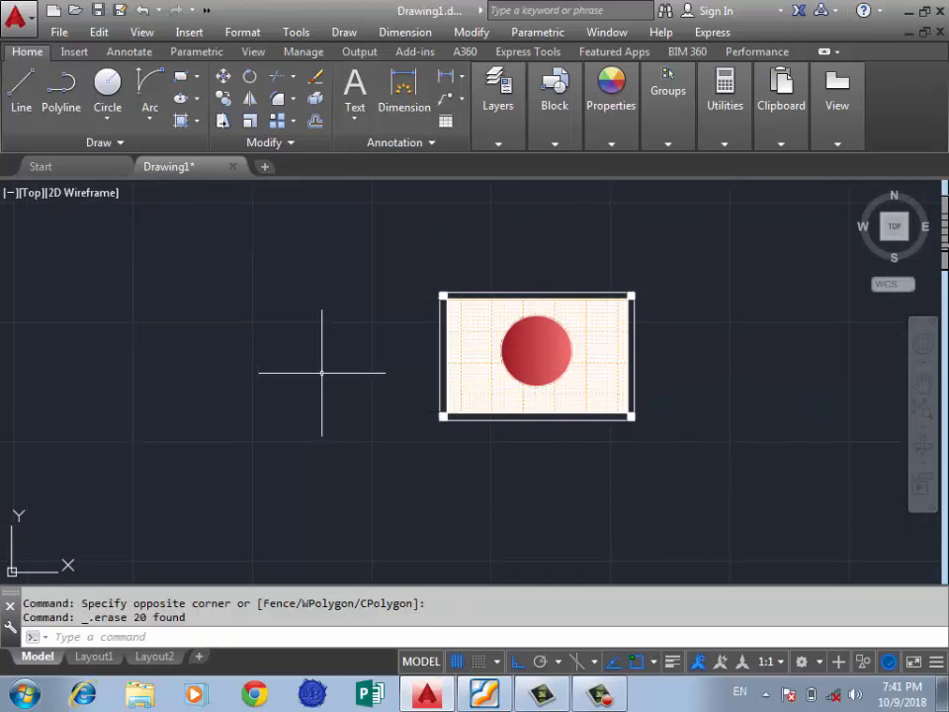
click(669, 252)
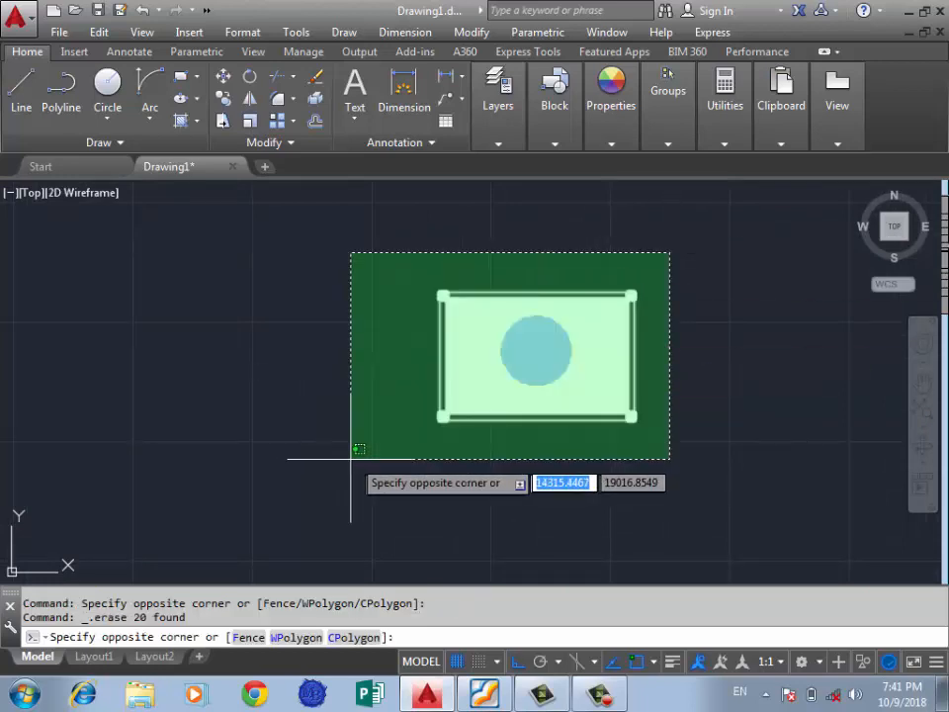
click(352, 454)
key(Escape)
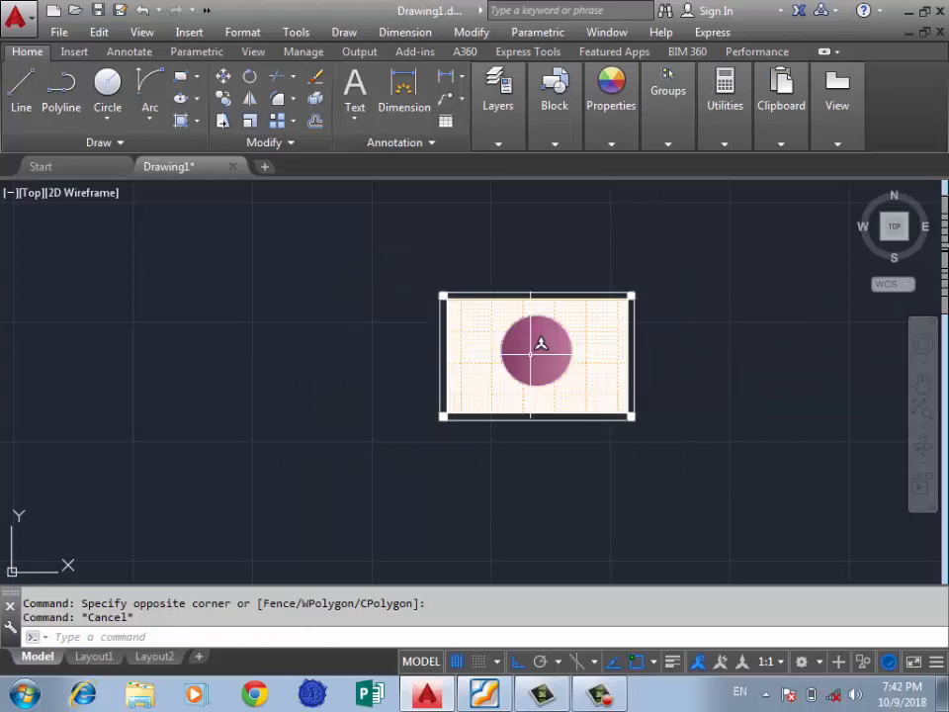
click(714, 342)
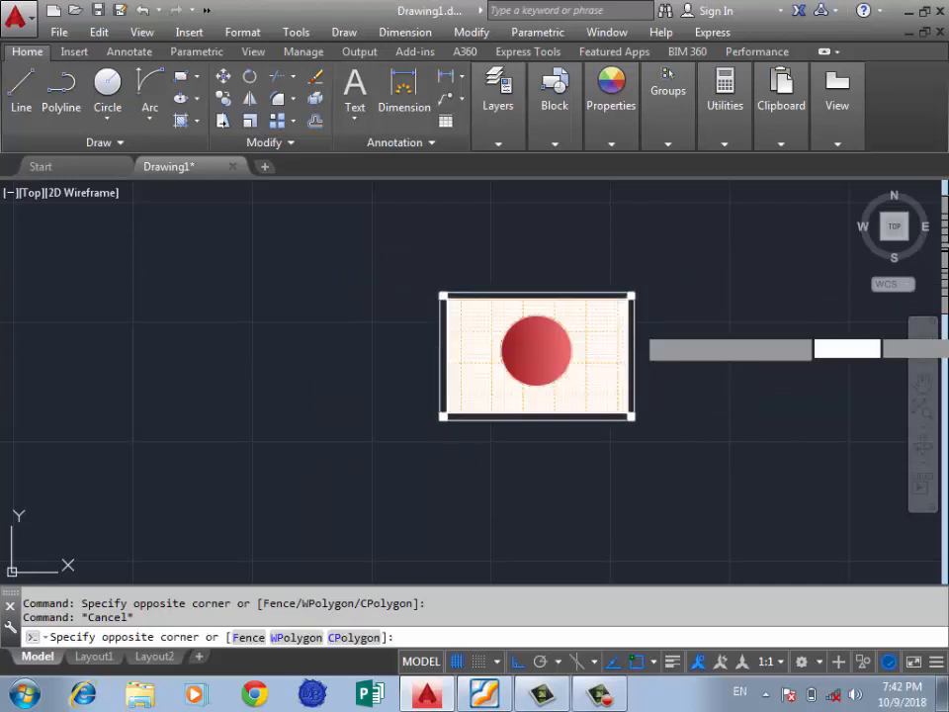
click(691, 384)
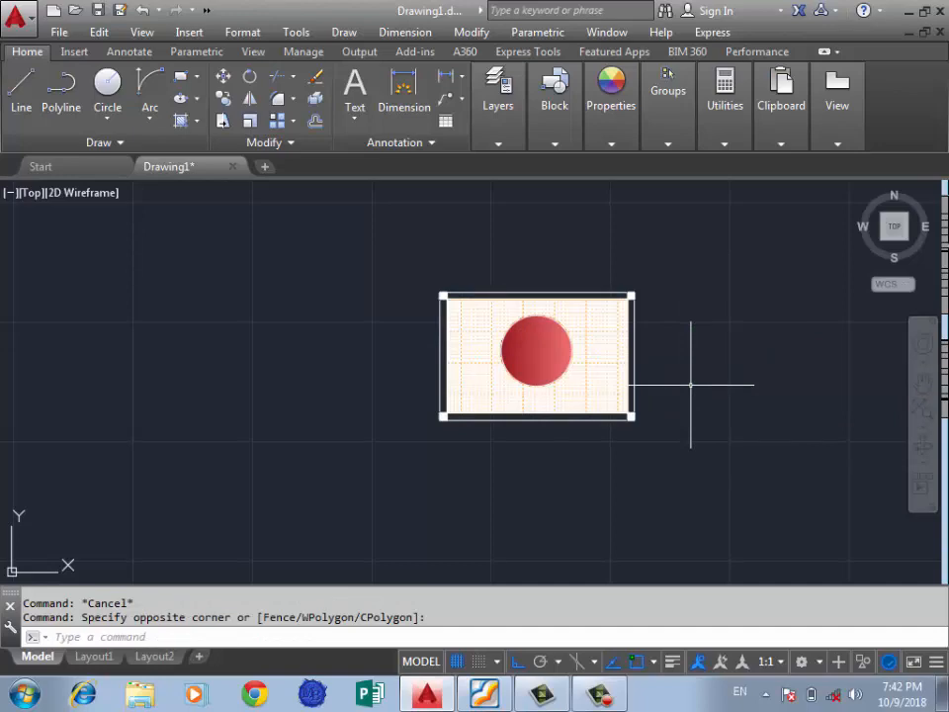
Change the circle's gradient colors to 237,31,36 and 254,234,185
scroll(548, 341, up, 5)
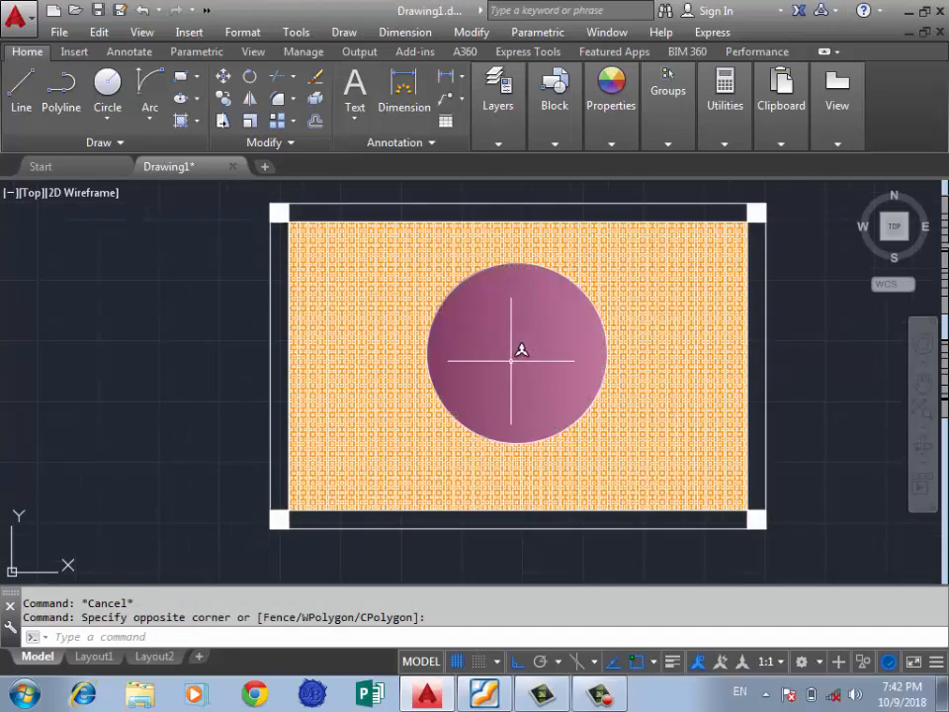
click(521, 350)
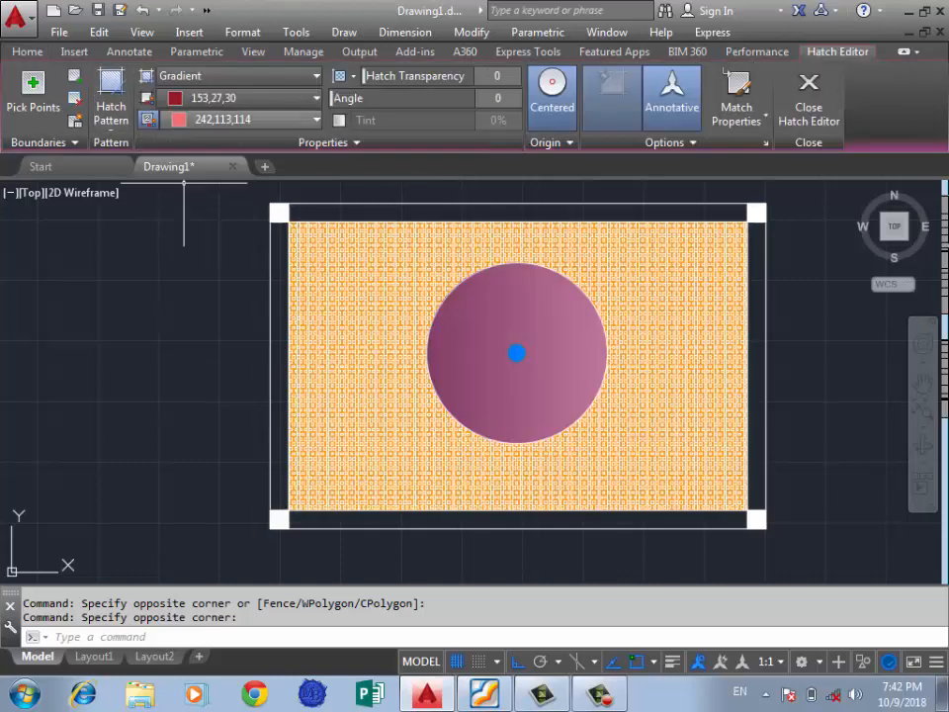
click(237, 98)
click(176, 243)
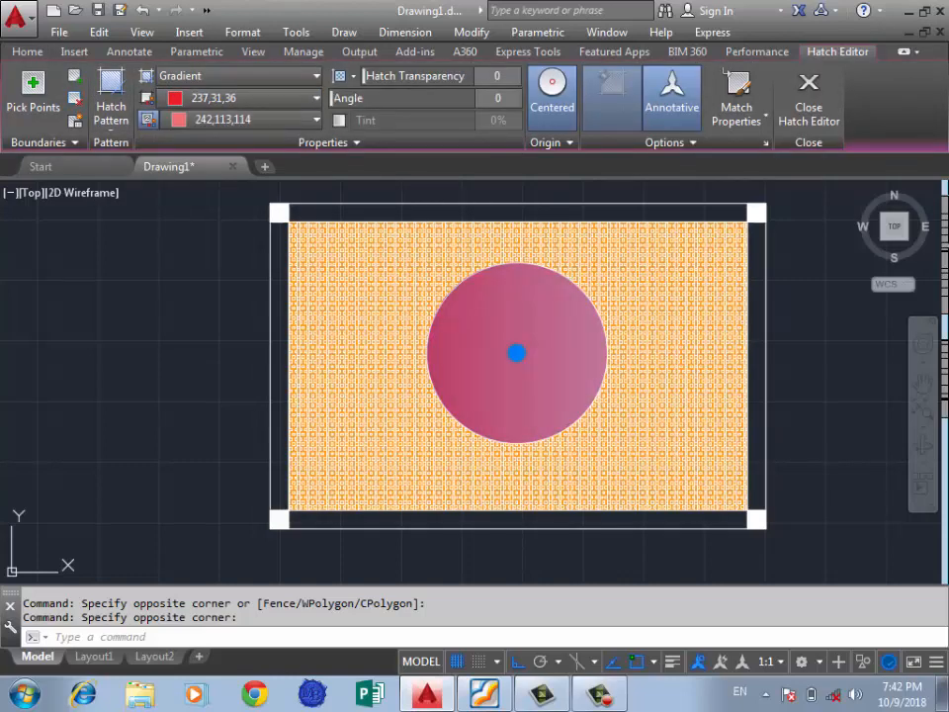
click(238, 119)
click(210, 232)
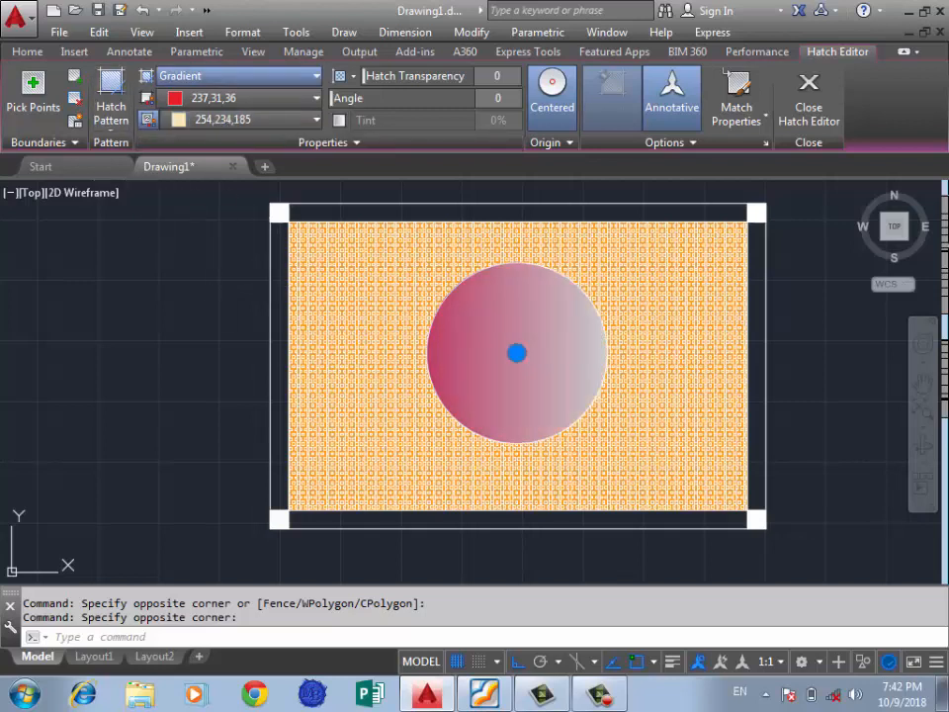
Change the circle's gradient to a pattern hatch and set its color to 0,0,0 with a 255,255,255 background
click(198, 131)
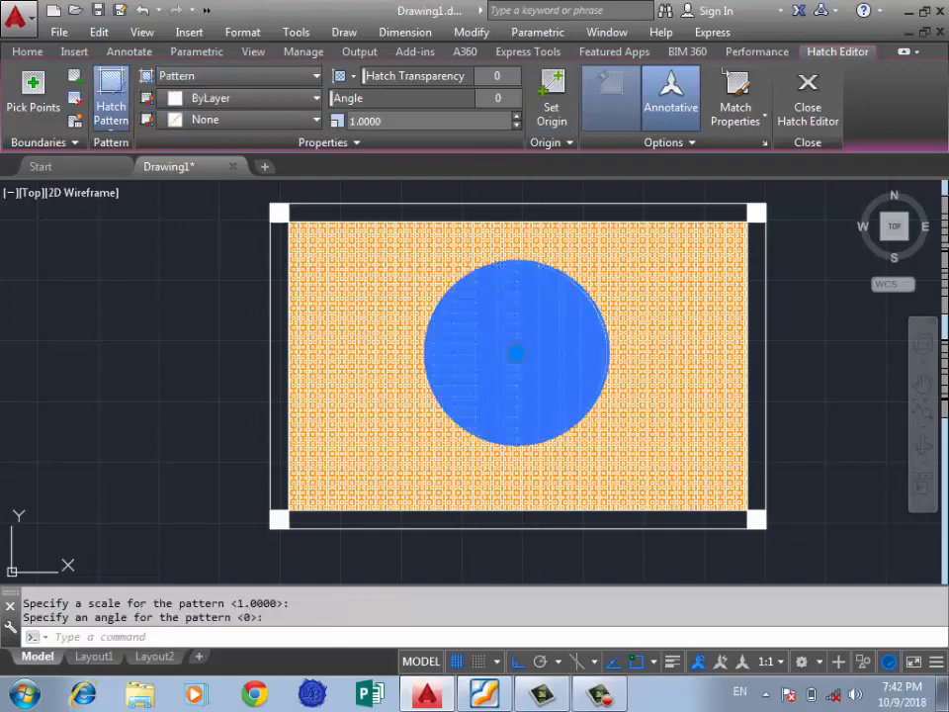
key(Escape)
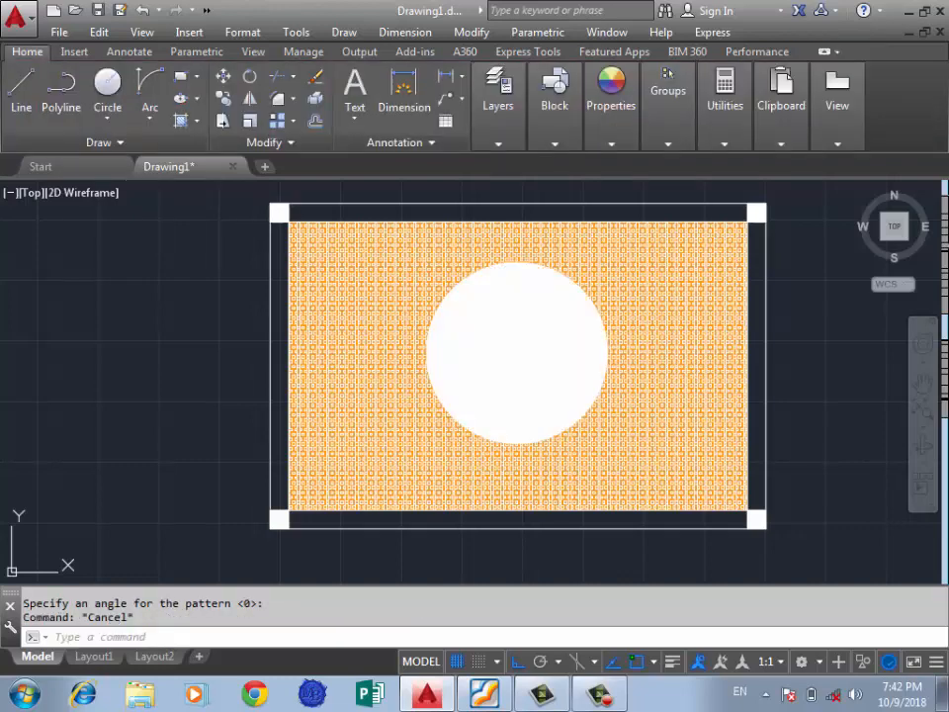
click(508, 339)
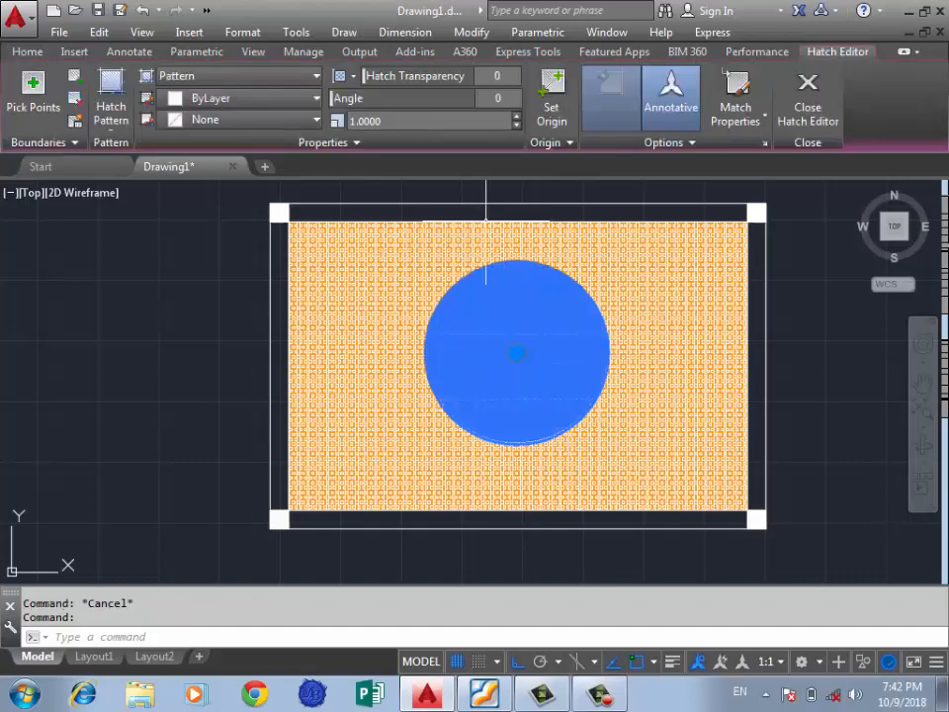
click(425, 121)
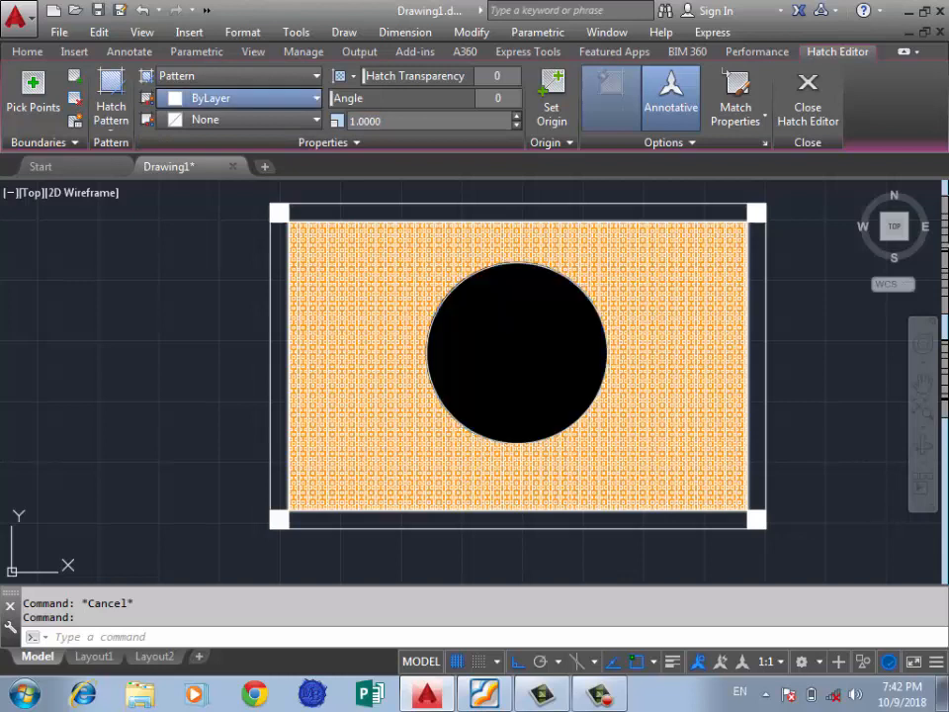
click(238, 147)
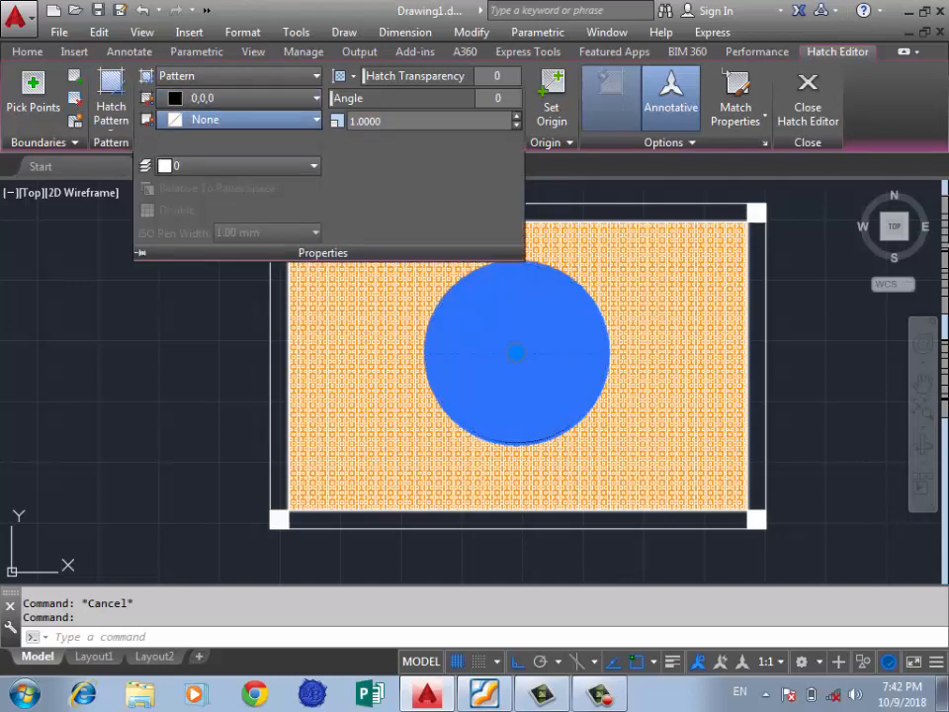
click(237, 188)
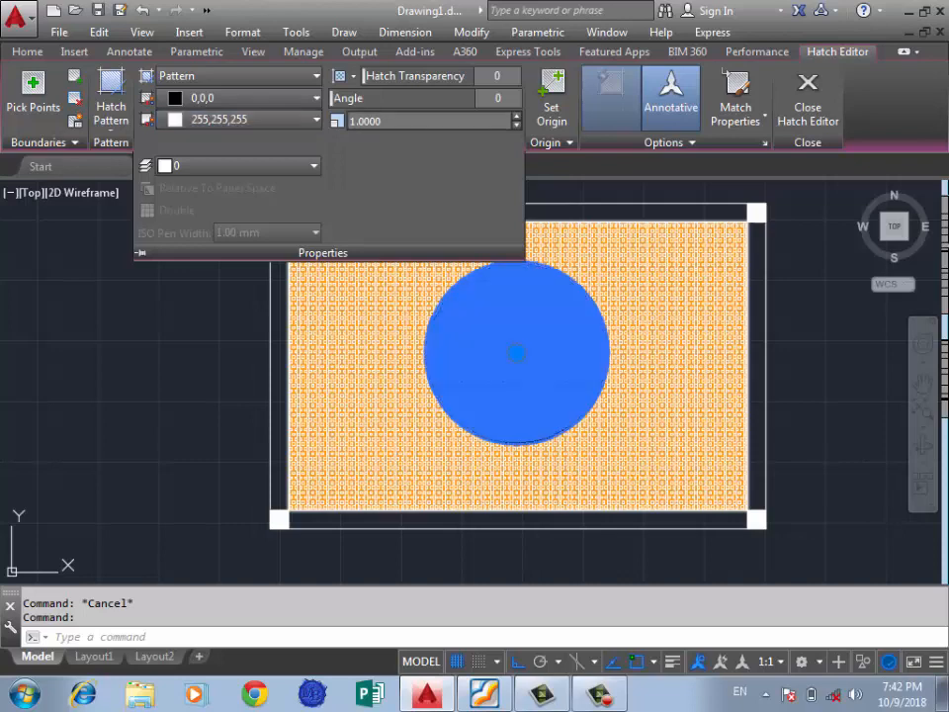
Set the circle's pattern hatch scale to 20 and finish editing the hatch
click(425, 121)
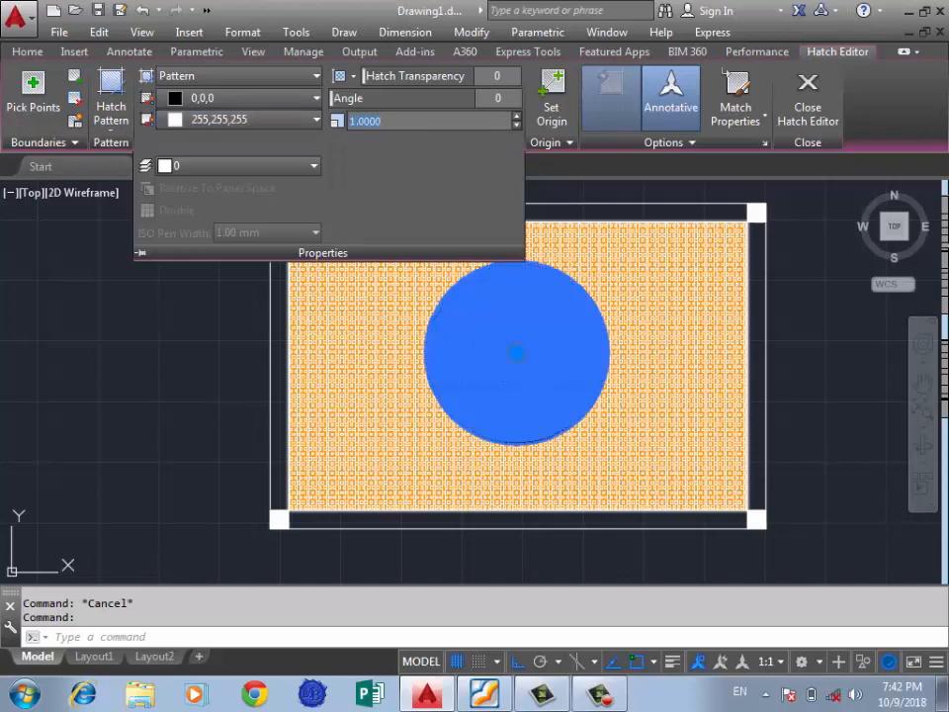
text(20)
key(Return)
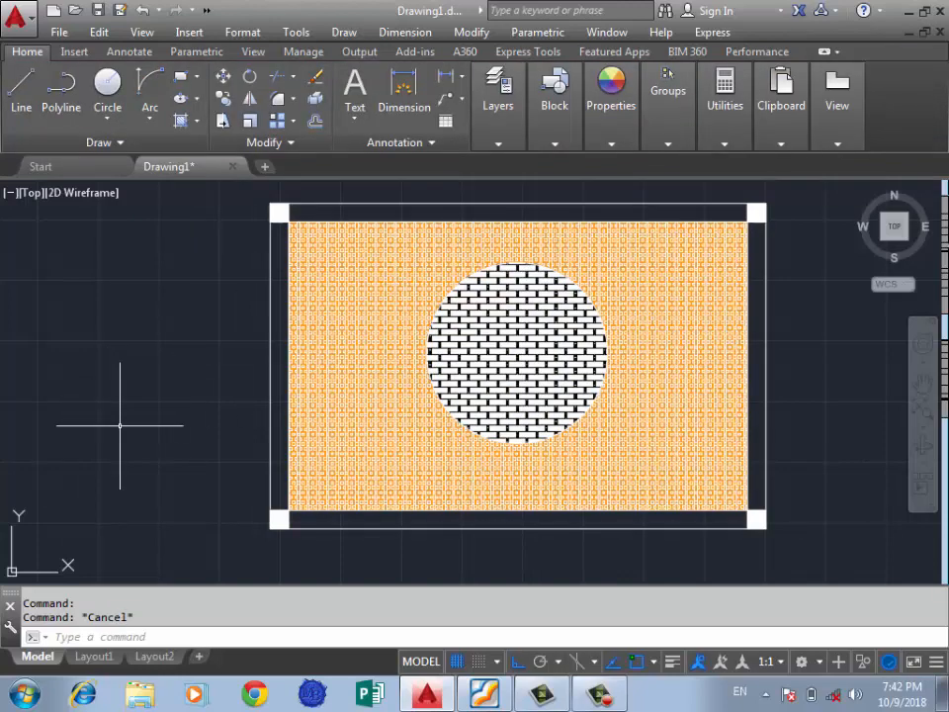
scroll(398, 410, down, 5)
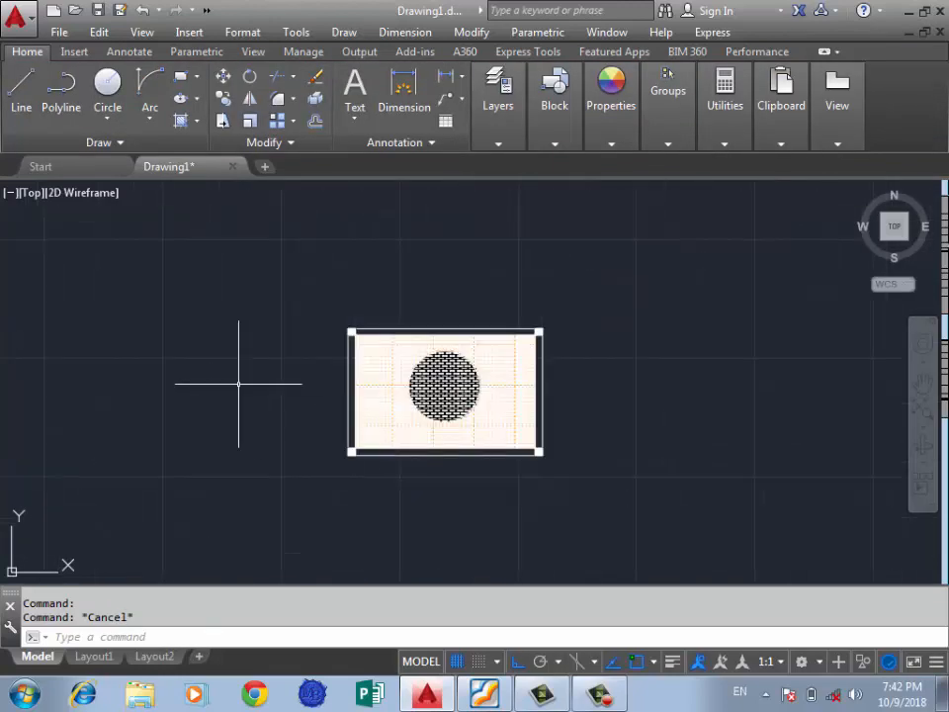
click(604, 281)
click(407, 282)
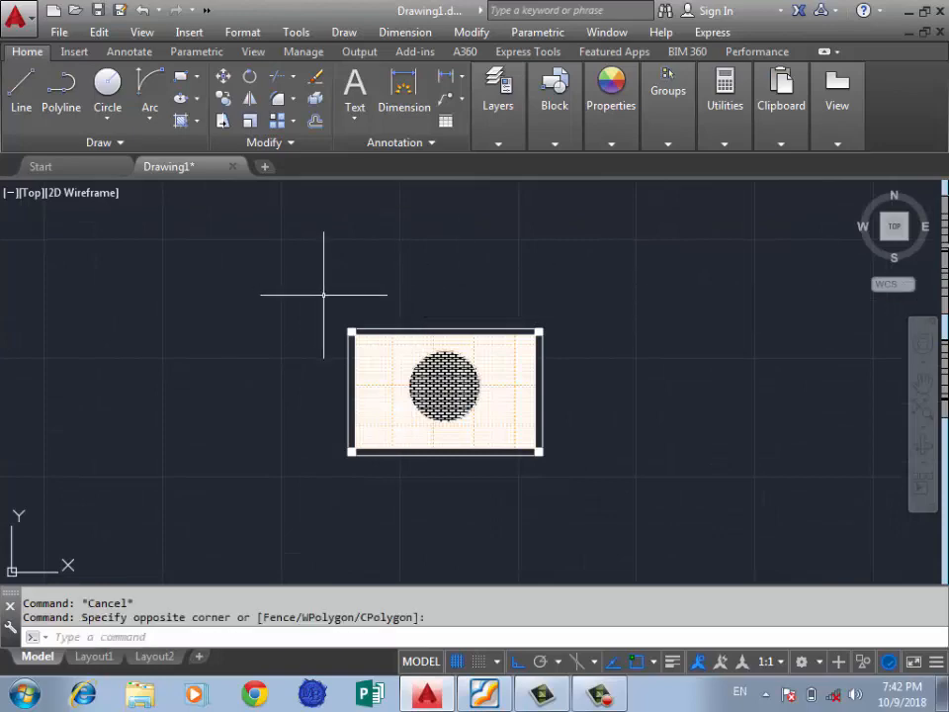
Switch to Foxit Reader to check the course outline PDF's draw menu topics, and return to the AutoCAD drawing
click(485, 693)
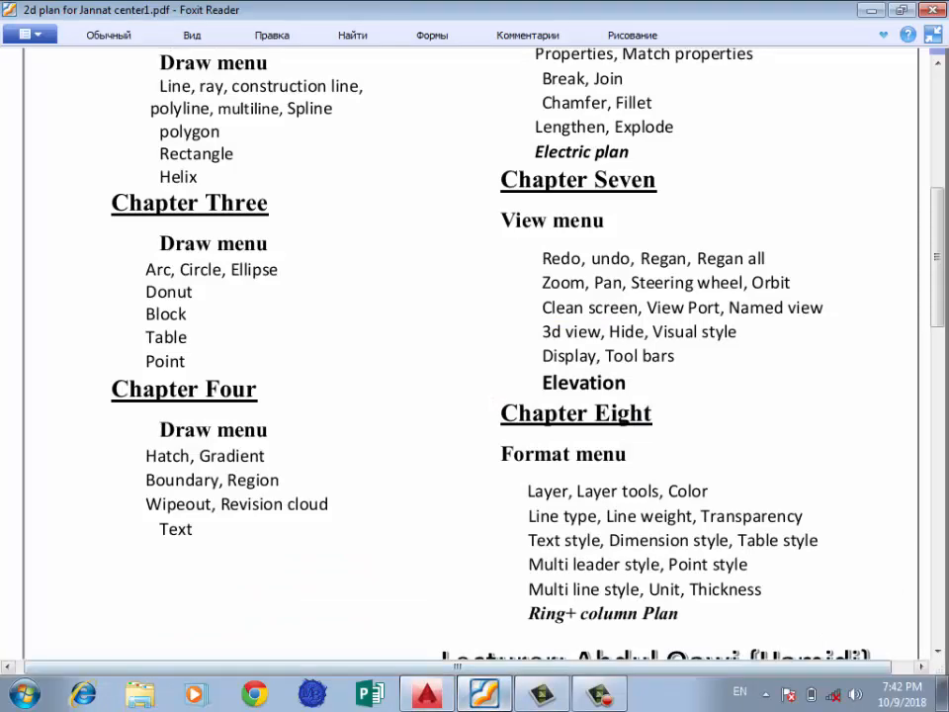
click(485, 693)
scroll(364, 452, up, 2)
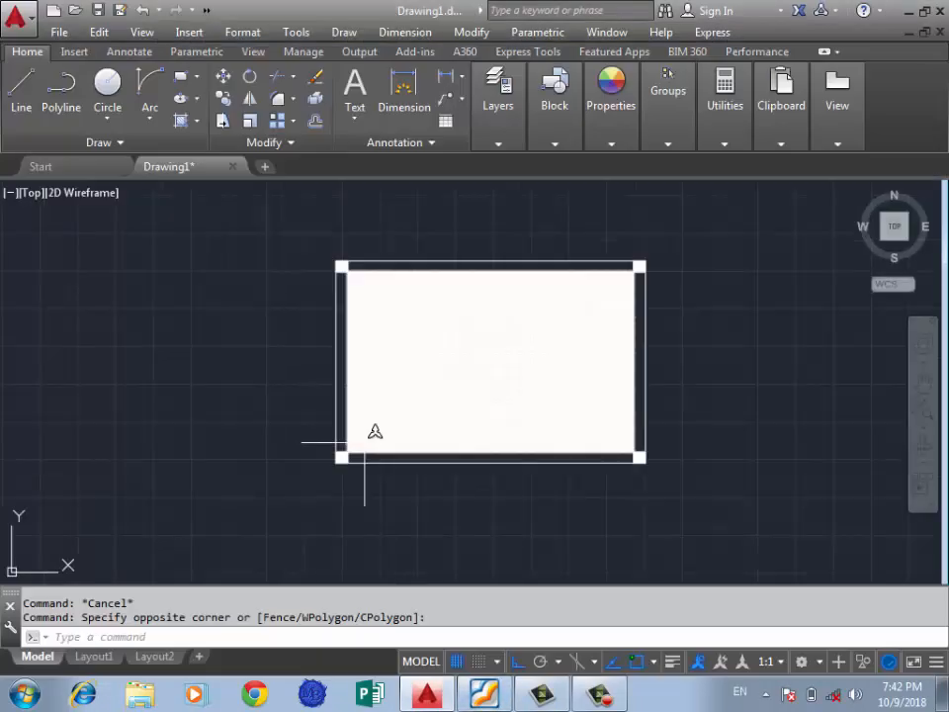
scroll(297, 307, down, 2)
scroll(370, 307, up, 2)
scroll(546, 282, down, 2)
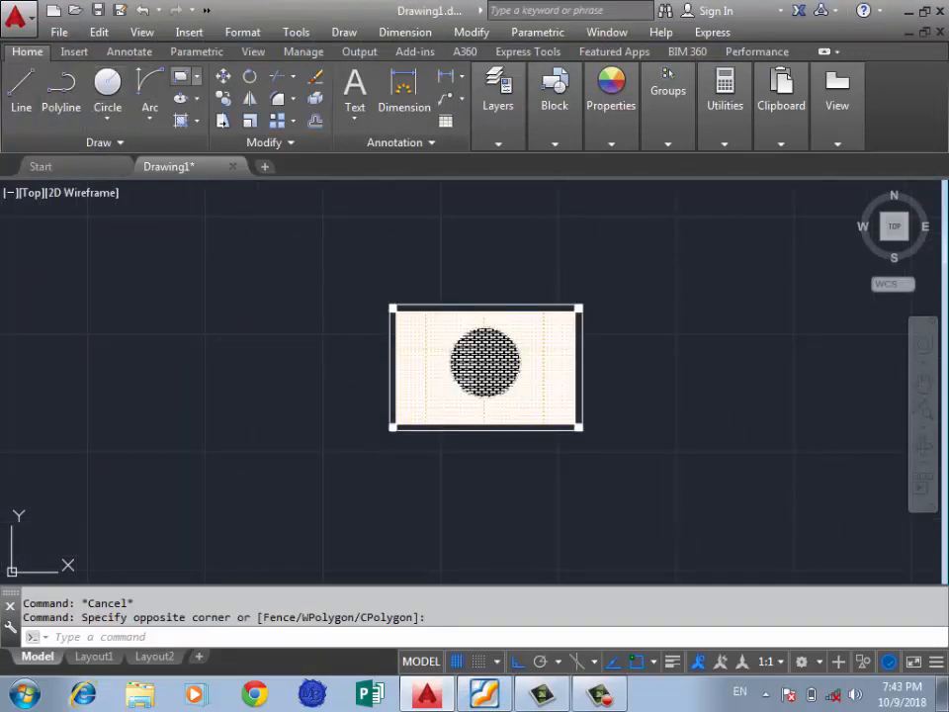
Draw a rectangle beside the hatched frame, slightly larger than the frame
click(181, 76)
click(323, 277)
click(115, 429)
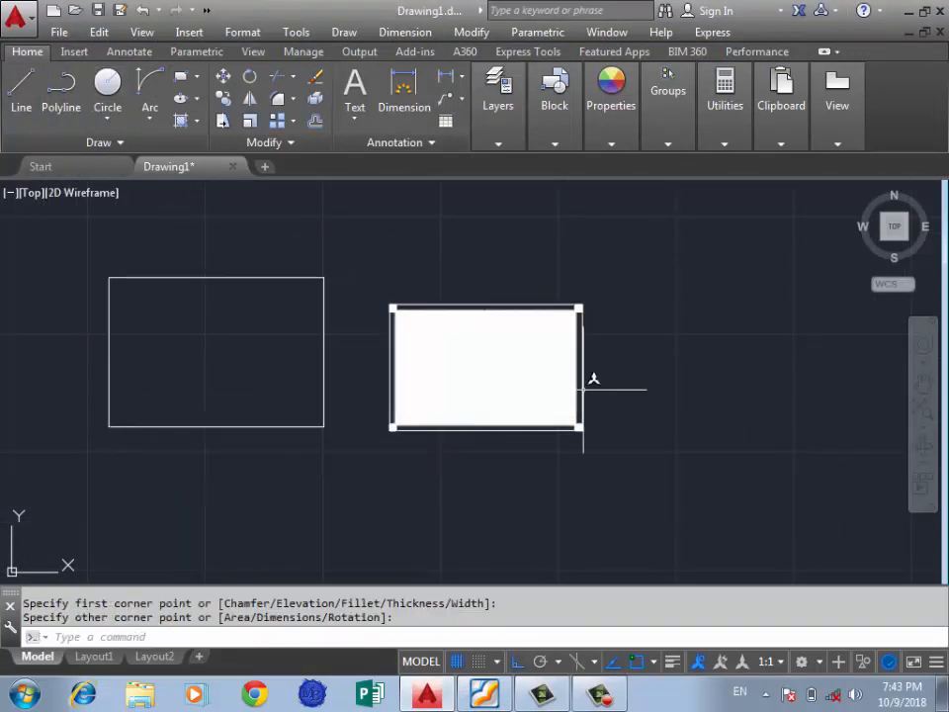
Start a hatch with the Select objects option, pick the new rectangle, and undo that selection
scroll(582, 386, down, 2)
scroll(230, 332, up, 2)
text(h)
key(Return)
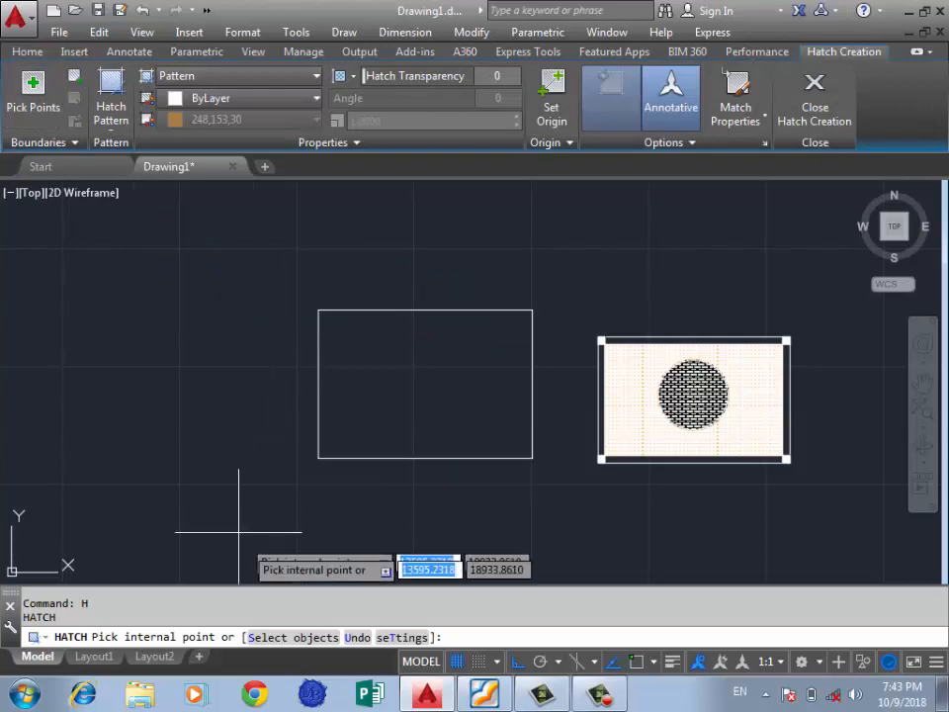
text(s)
key(Return)
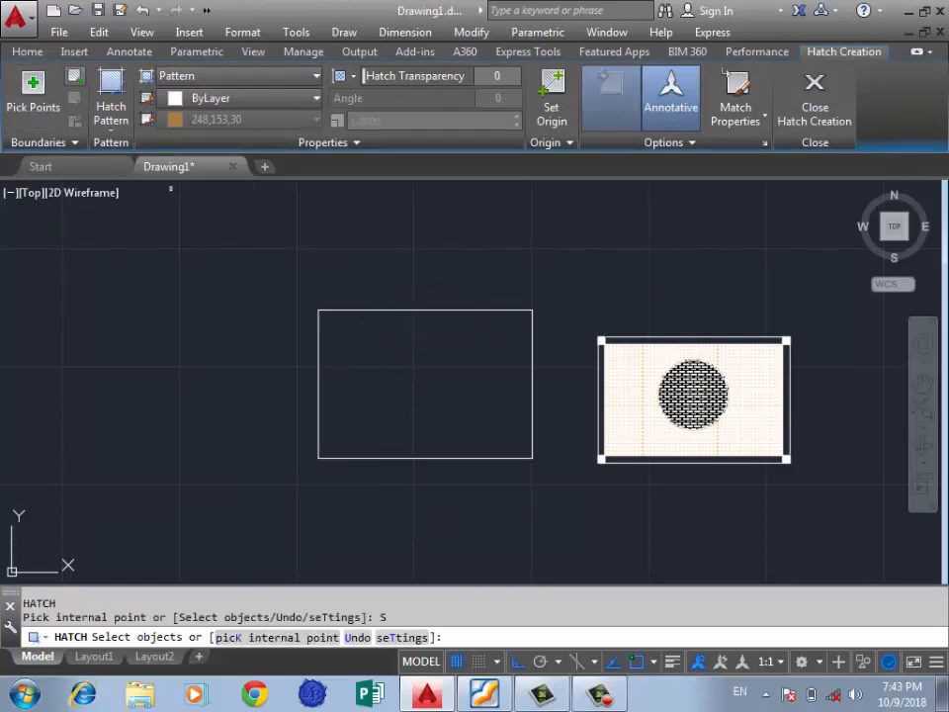
click(371, 310)
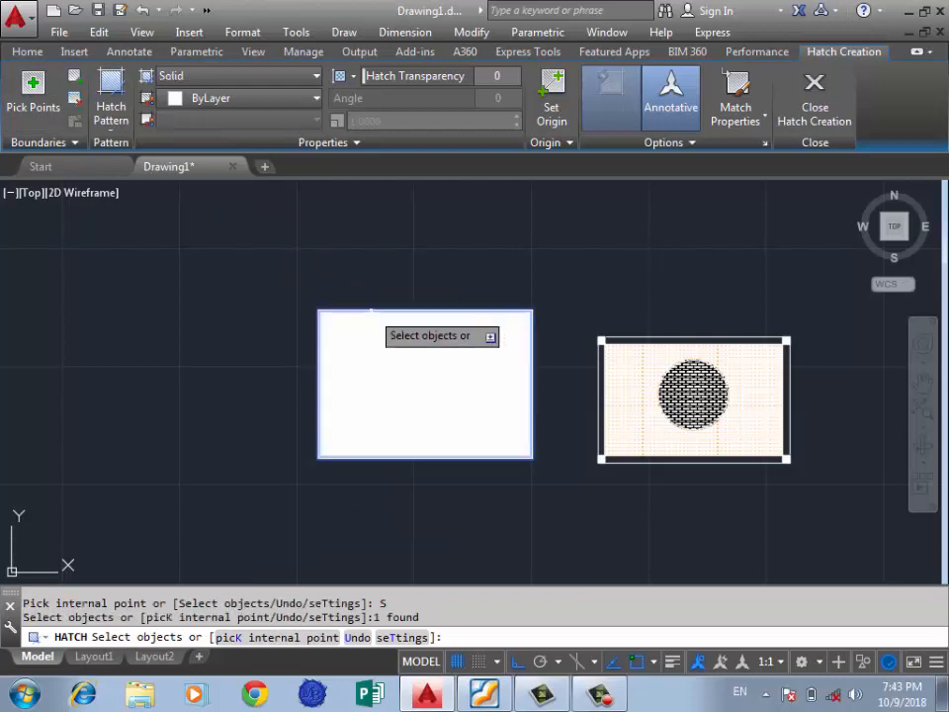
key(ctrl+z)
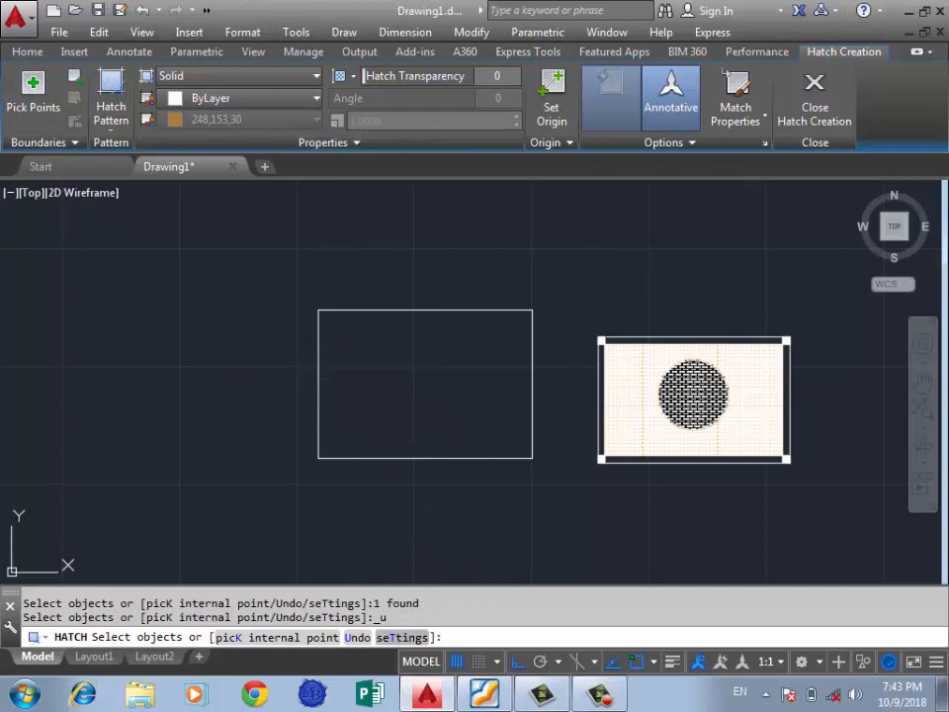
Open the Hatch and Gradient settings and move the dialog away from the rectangle
click(402, 637)
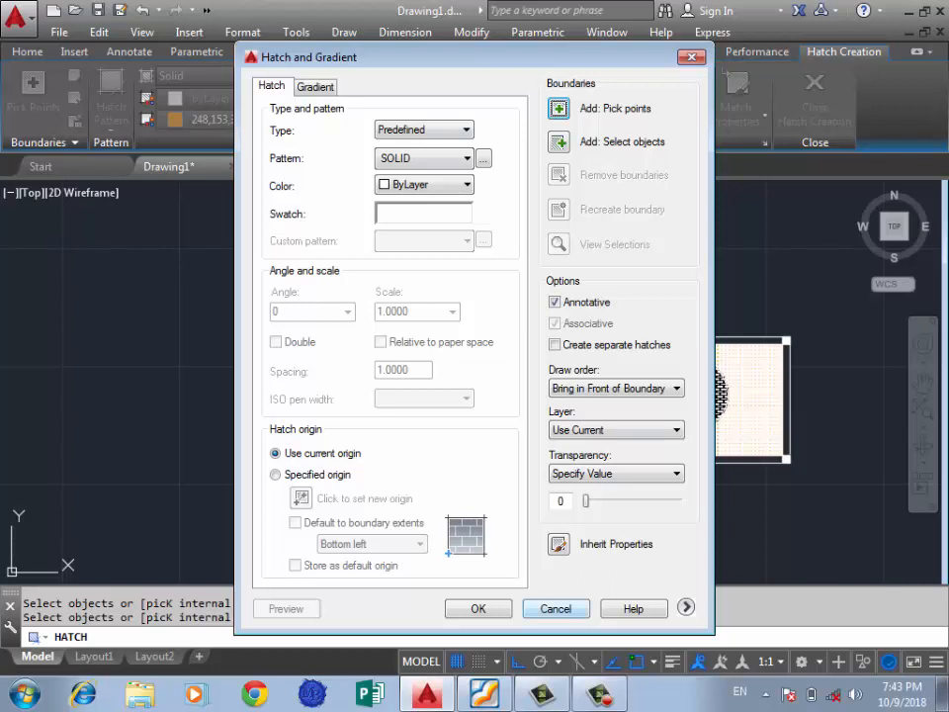
click(556, 608)
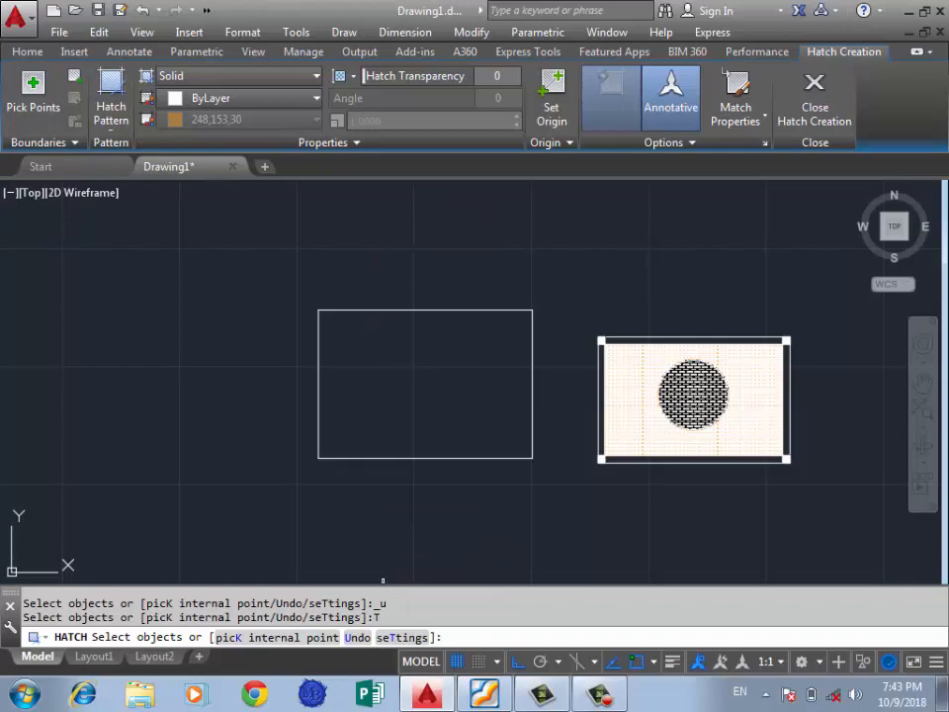
click(402, 638)
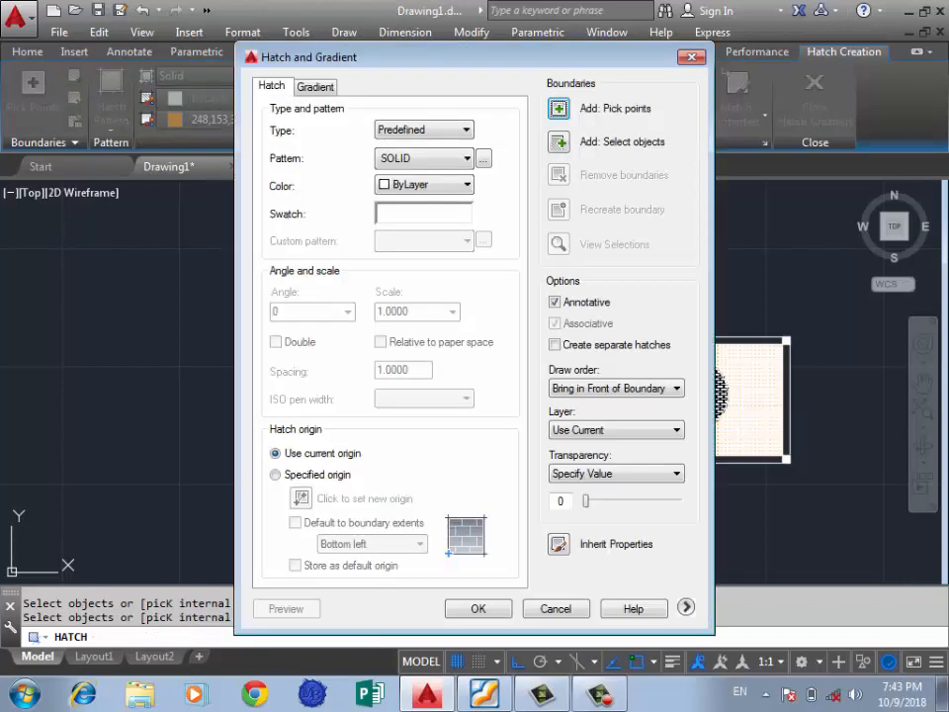
drag(396, 56, 614, 35)
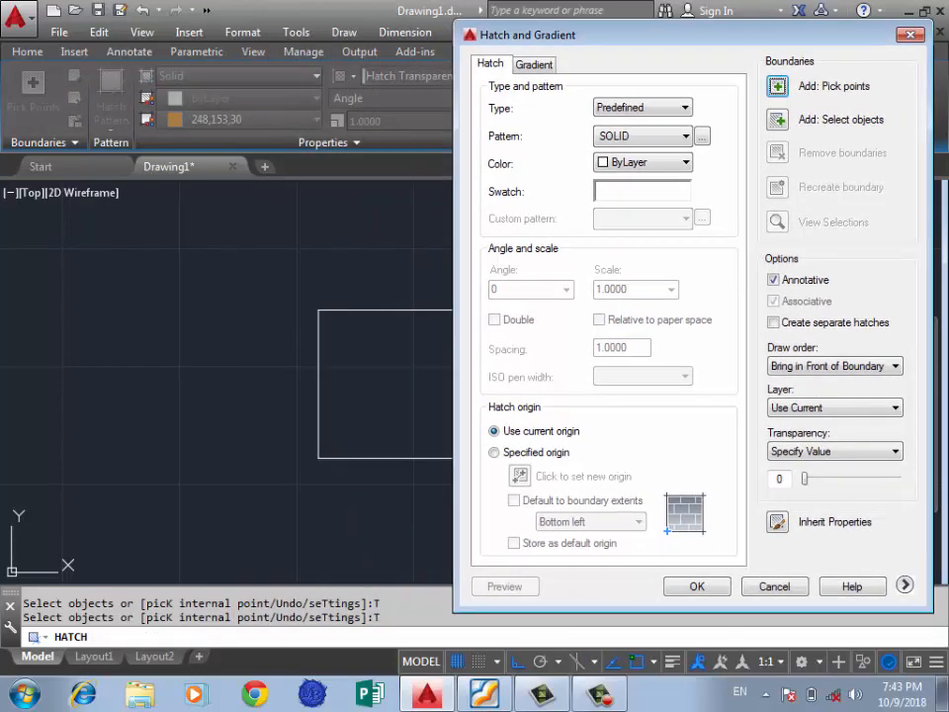
Set the hatch type to Custom and its color to Red
click(642, 106)
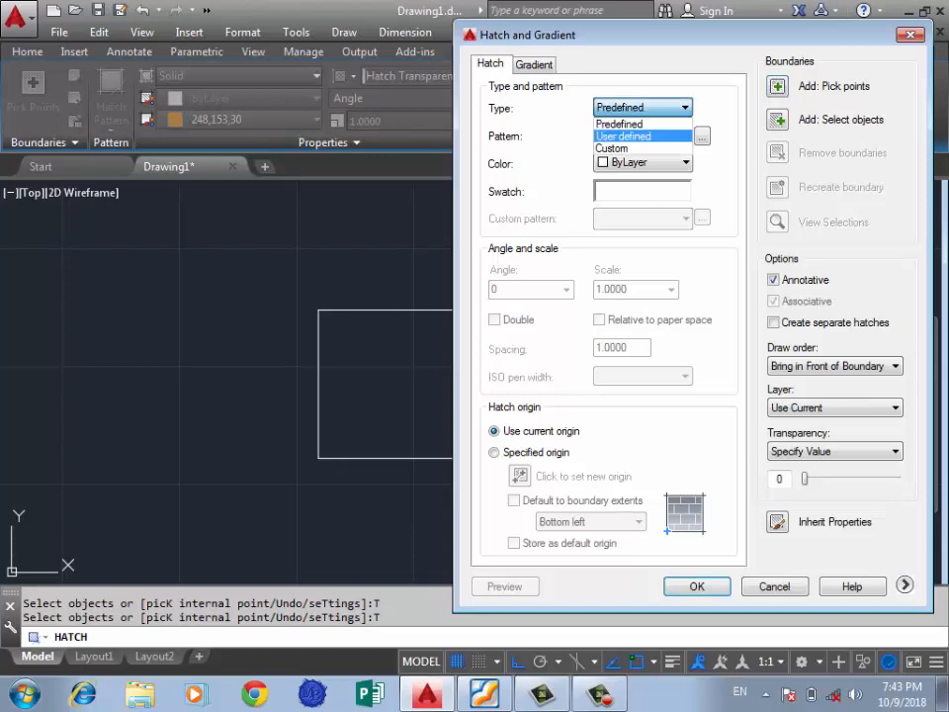
click(611, 147)
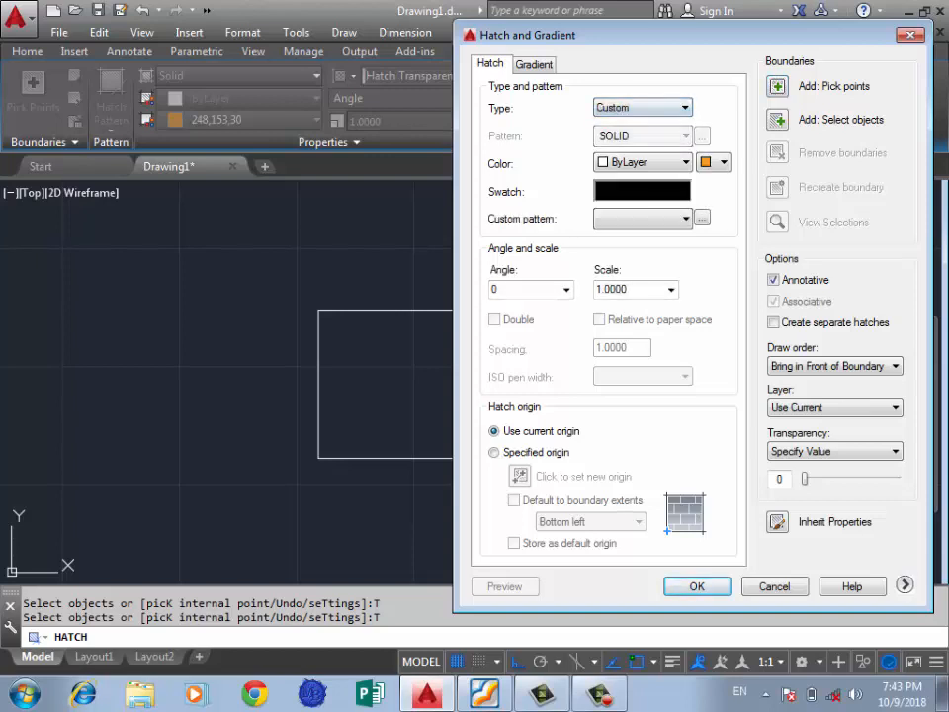
click(642, 161)
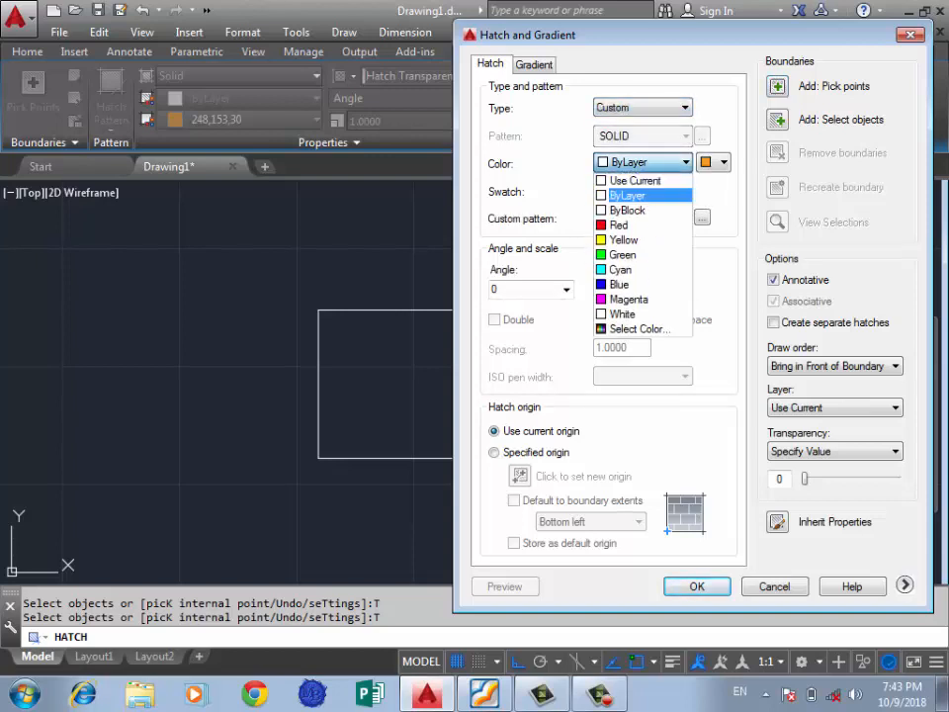
click(633, 222)
click(643, 162)
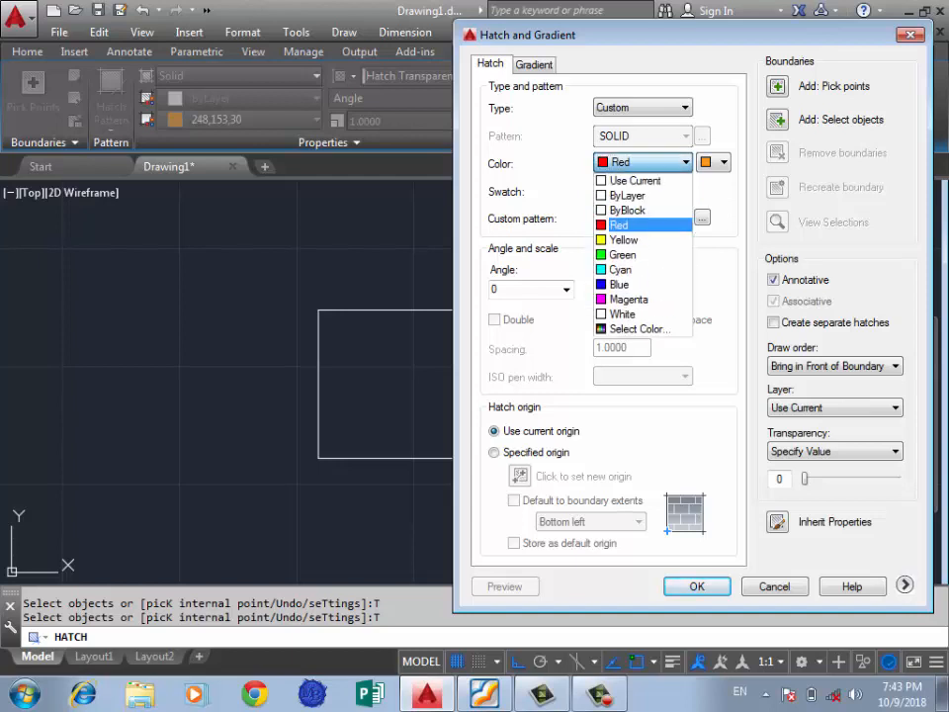
click(642, 162)
Change the hatch type to User defined, keeping the Red color
click(643, 107)
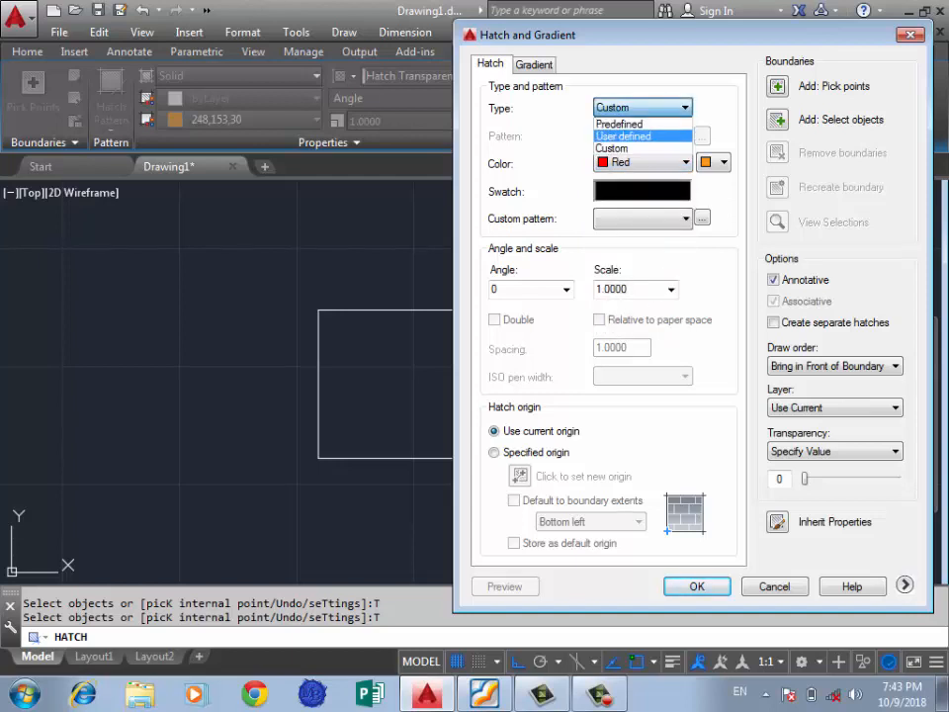
click(611, 132)
click(643, 162)
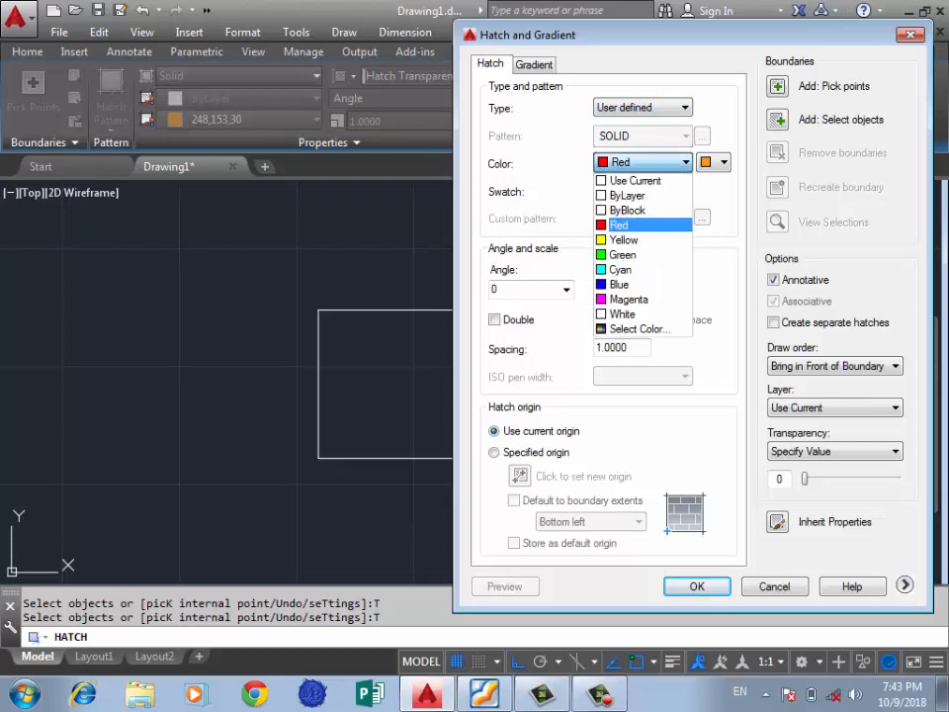
click(643, 162)
Browse the pattern categories in the Hatch Pattern Palette, including Custom and Other Predefined, and close the hatch settings
click(642, 191)
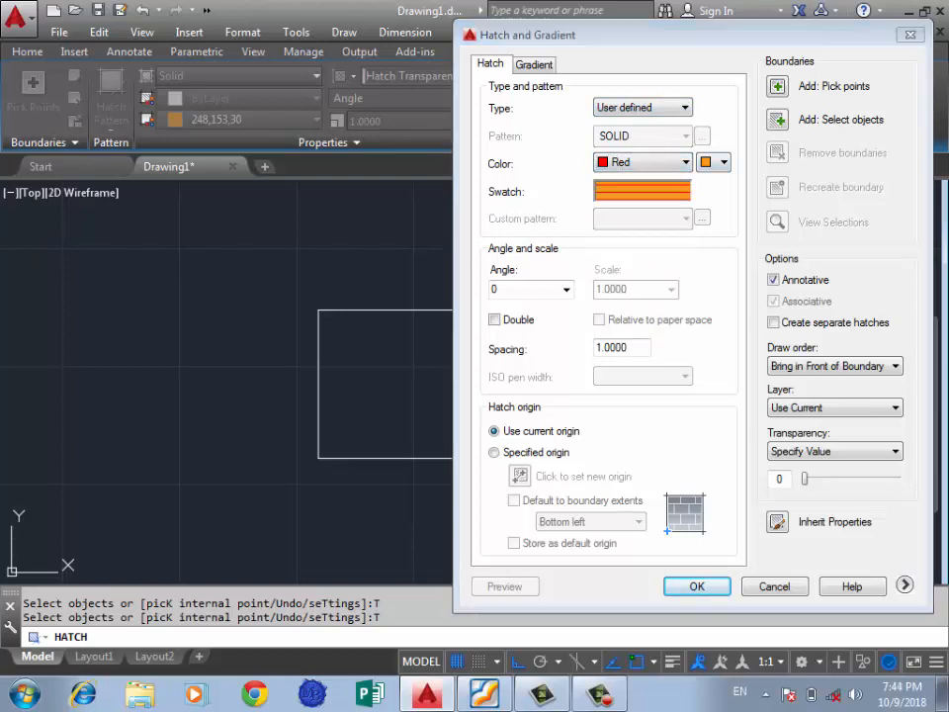
key(ctrl+Tab)
key(ctrl+Tab)
key(ctrl+Tab)
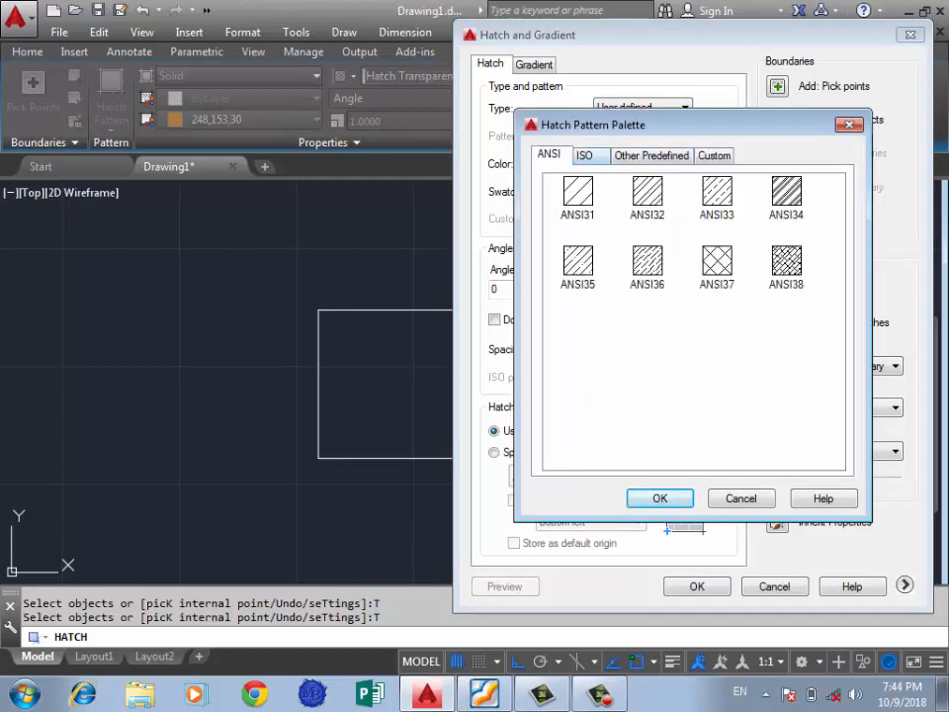
key(ctrl+Tab)
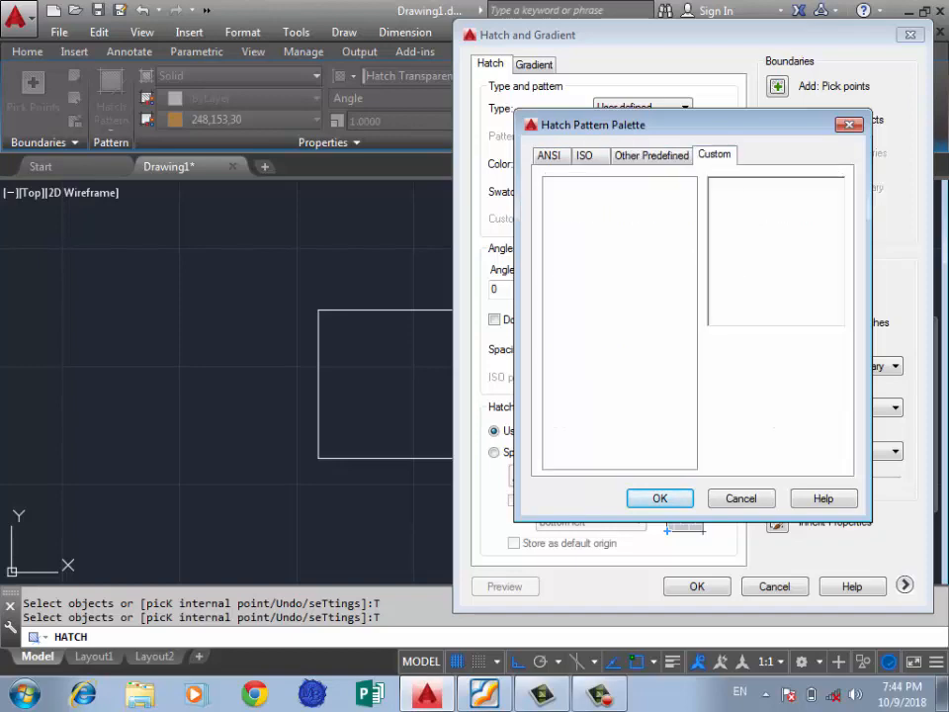
key(ctrl+shift+Tab)
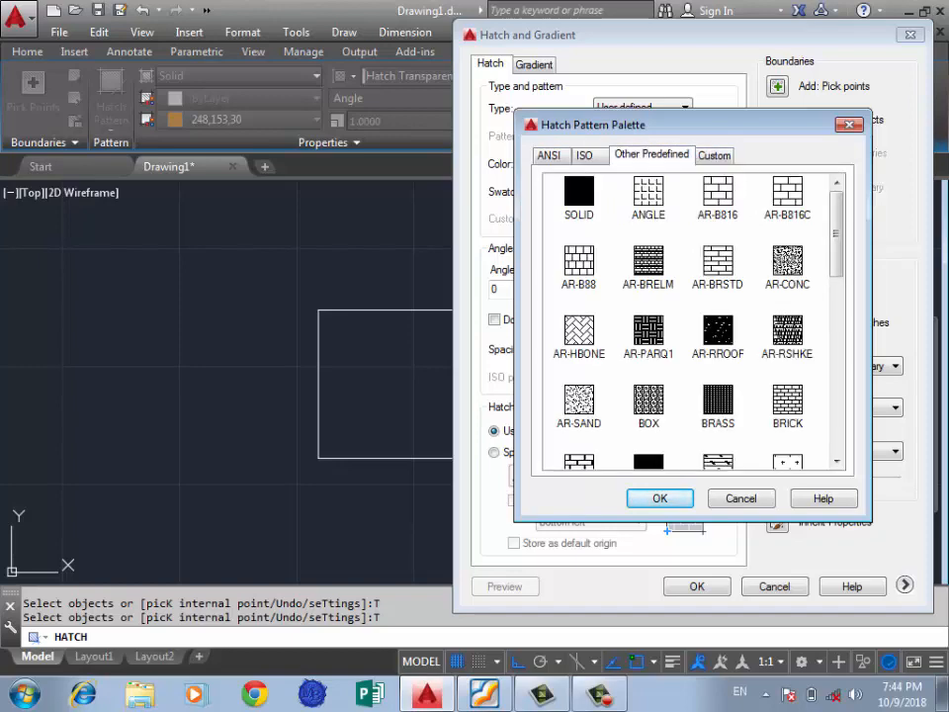
key(Return)
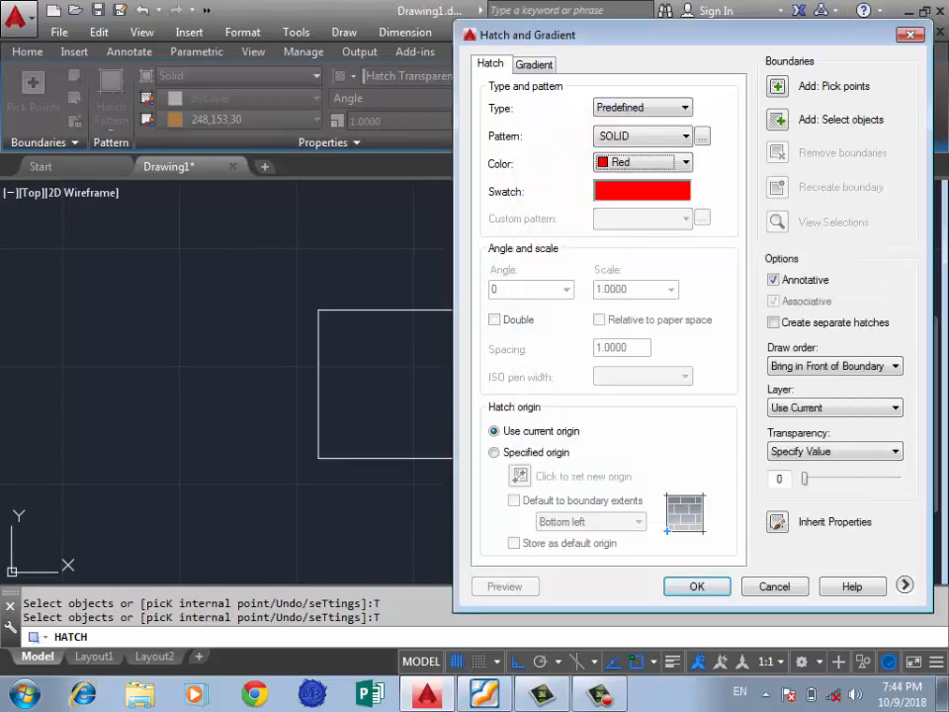
key(Return)
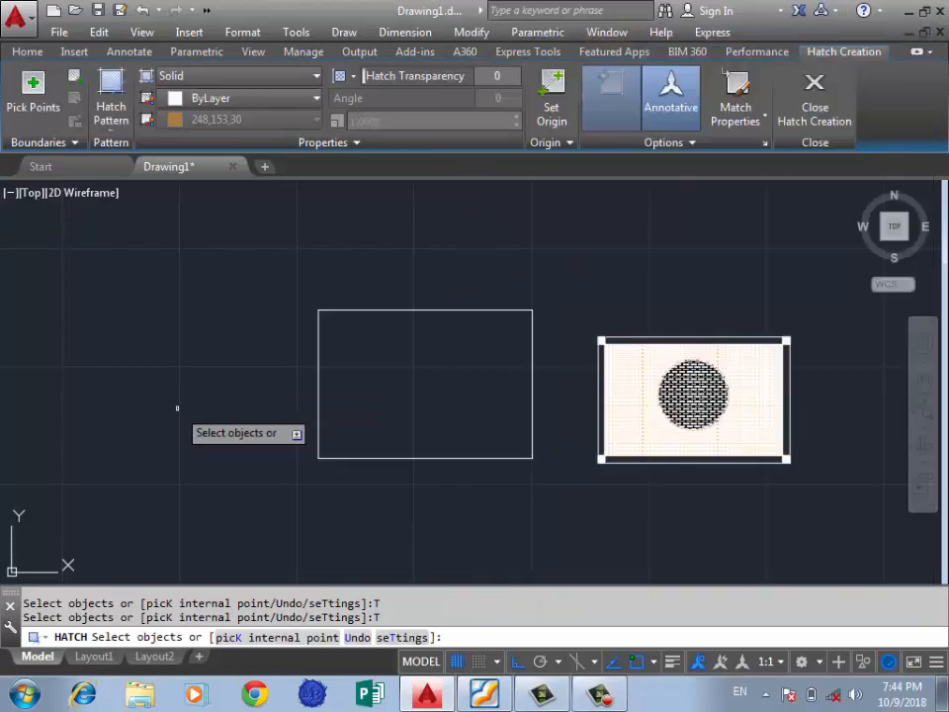
Open the Hatch and Gradient settings, review the available hatch types, and keep Predefined
text(T)
key(Return)
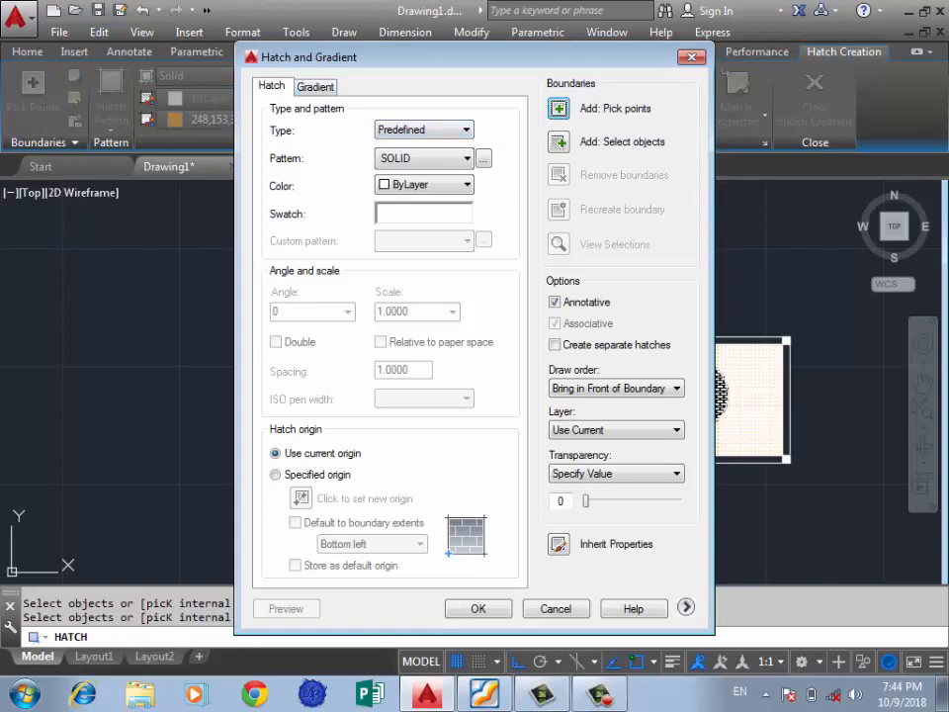
key(alt+Down)
key(Down)
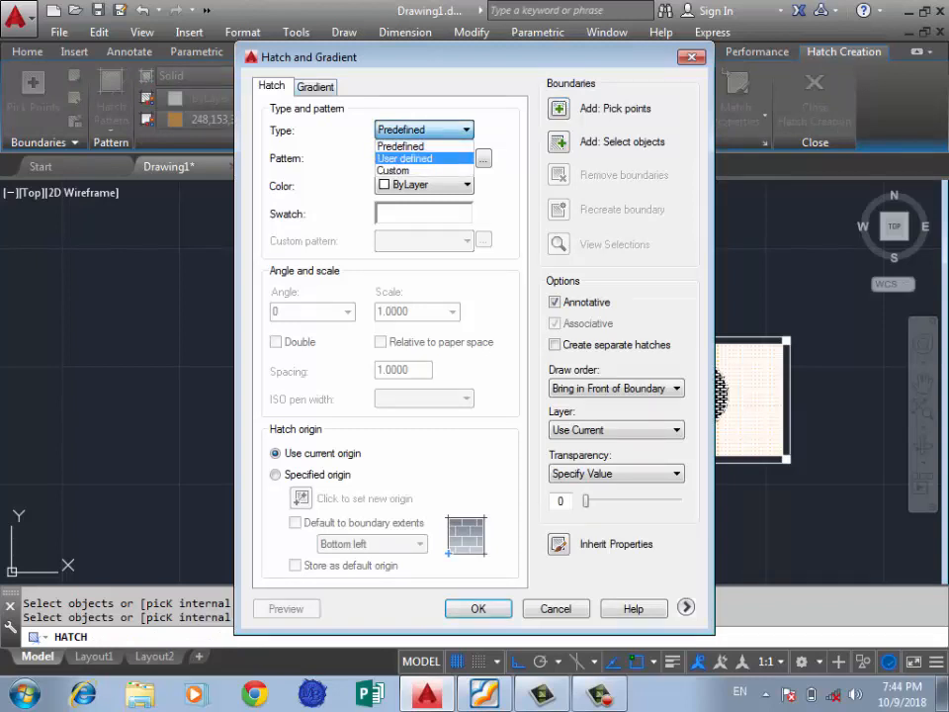
key(Up)
key(Down)
key(Down)
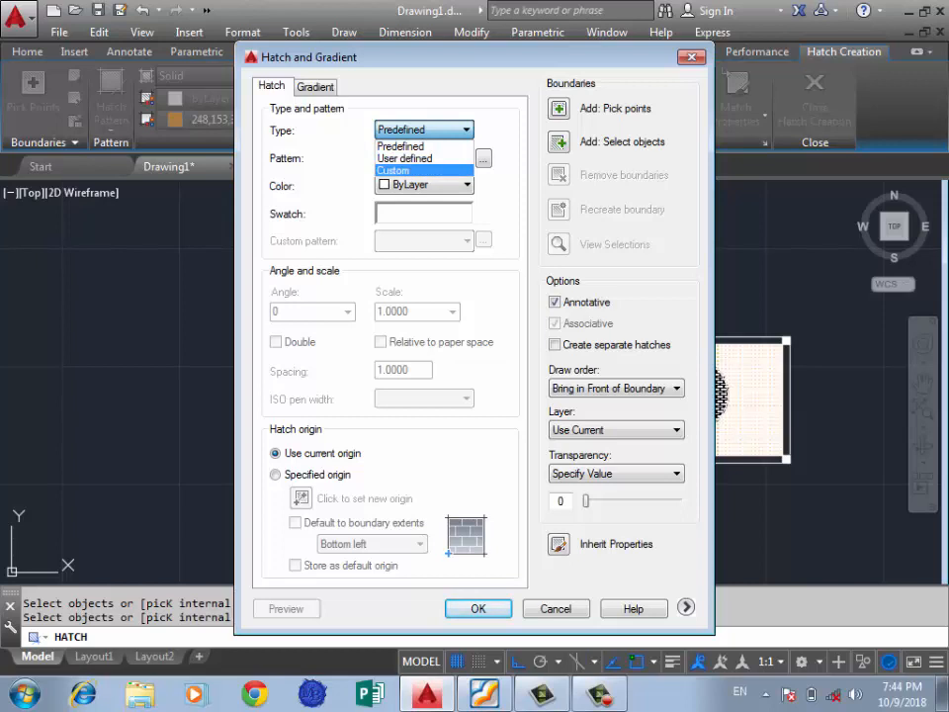
key(Up)
key(Up)
key(Return)
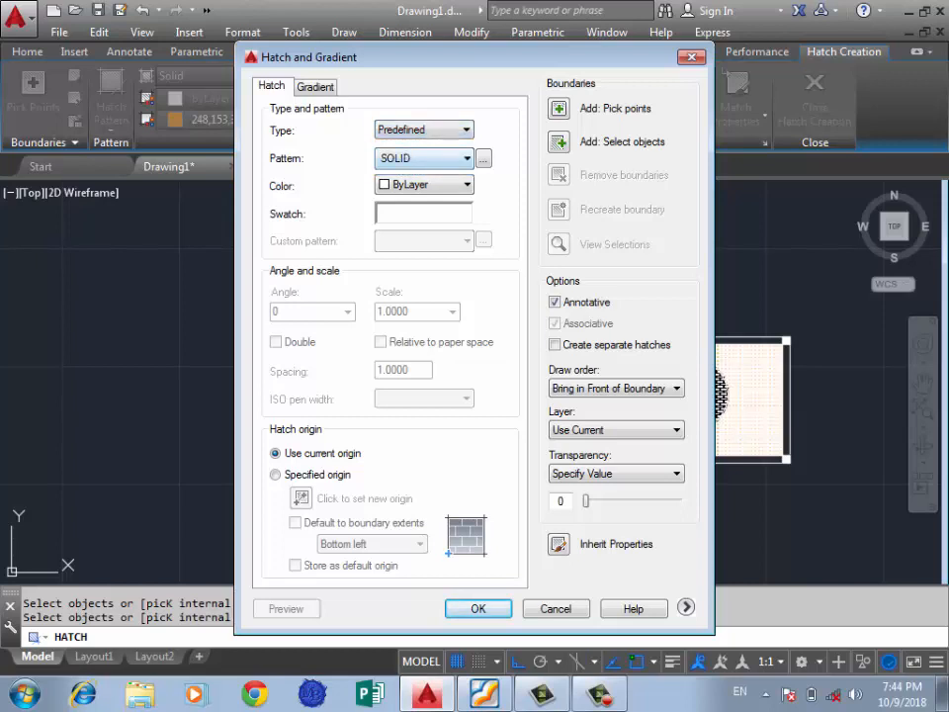
Try the AR-B88 pattern from the Other Predefined patterns, return to SOLID, and review the pattern names
click(483, 159)
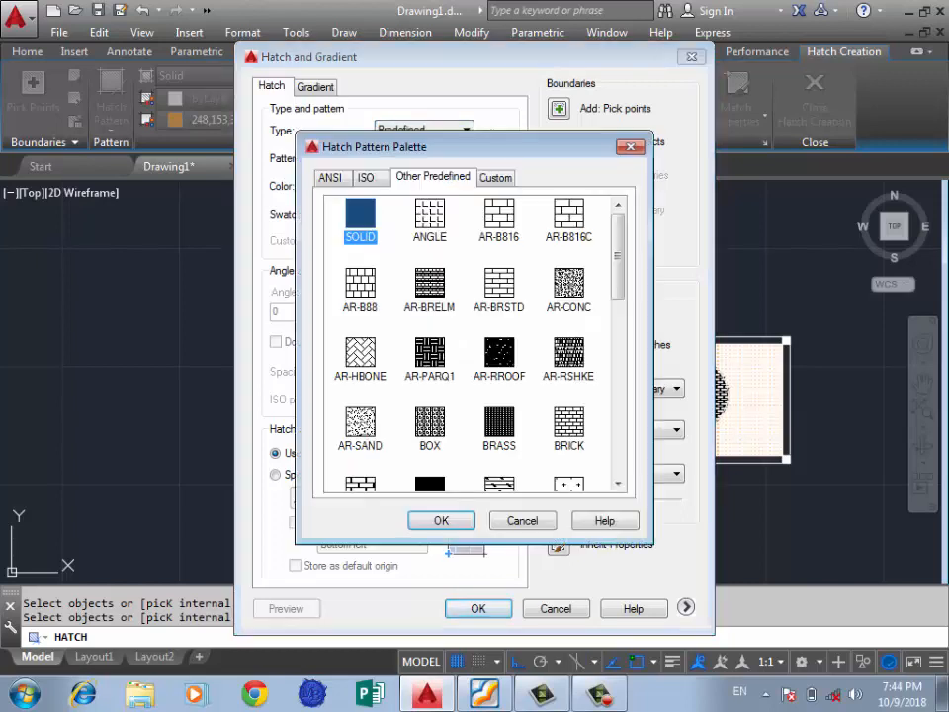
click(360, 284)
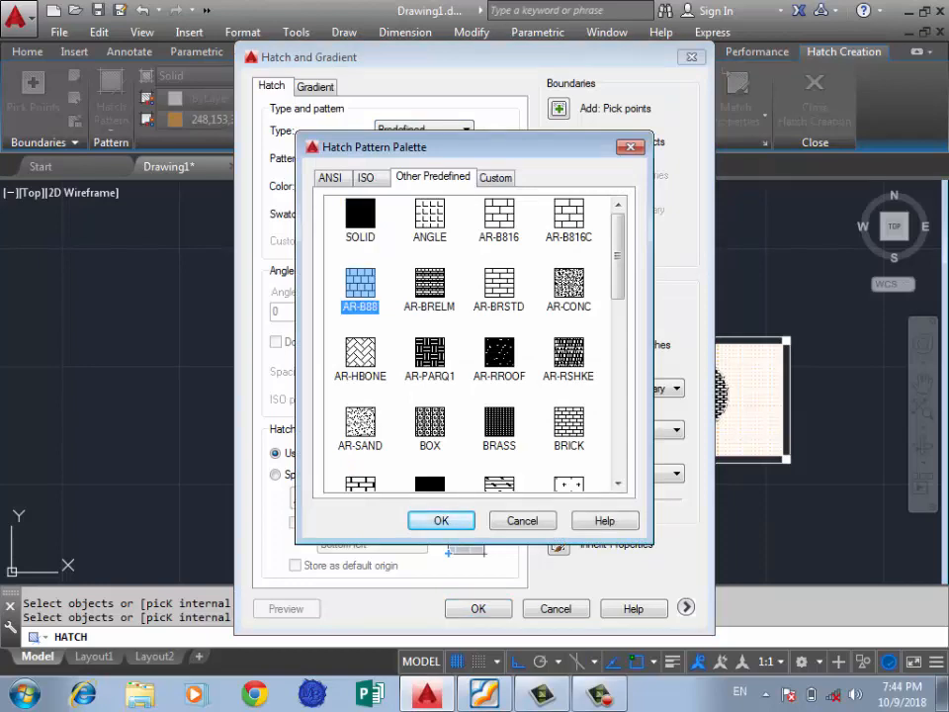
key(Return)
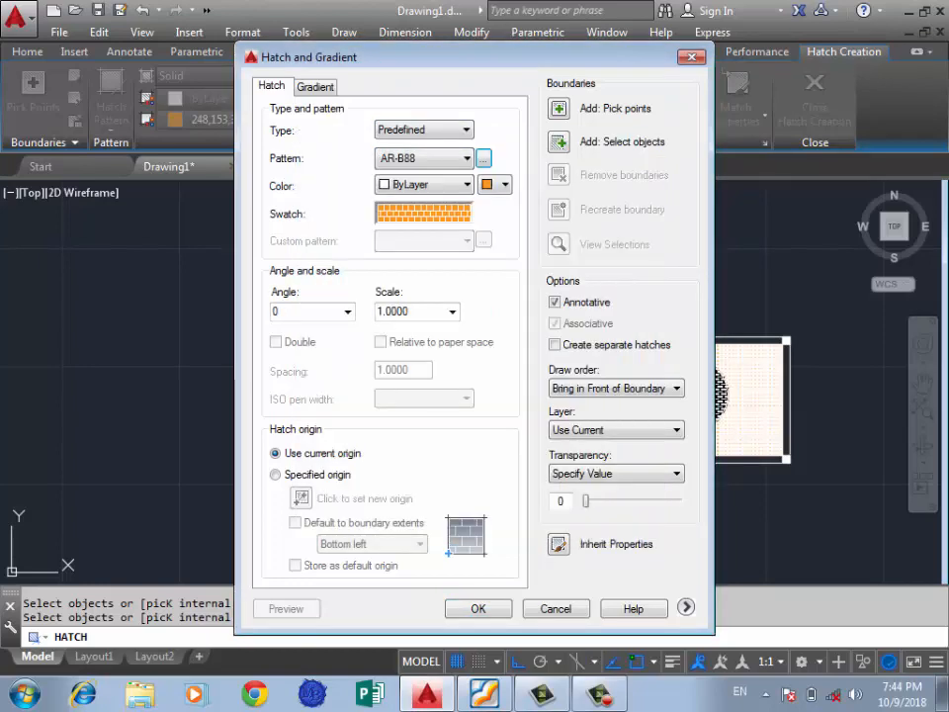
key(Return)
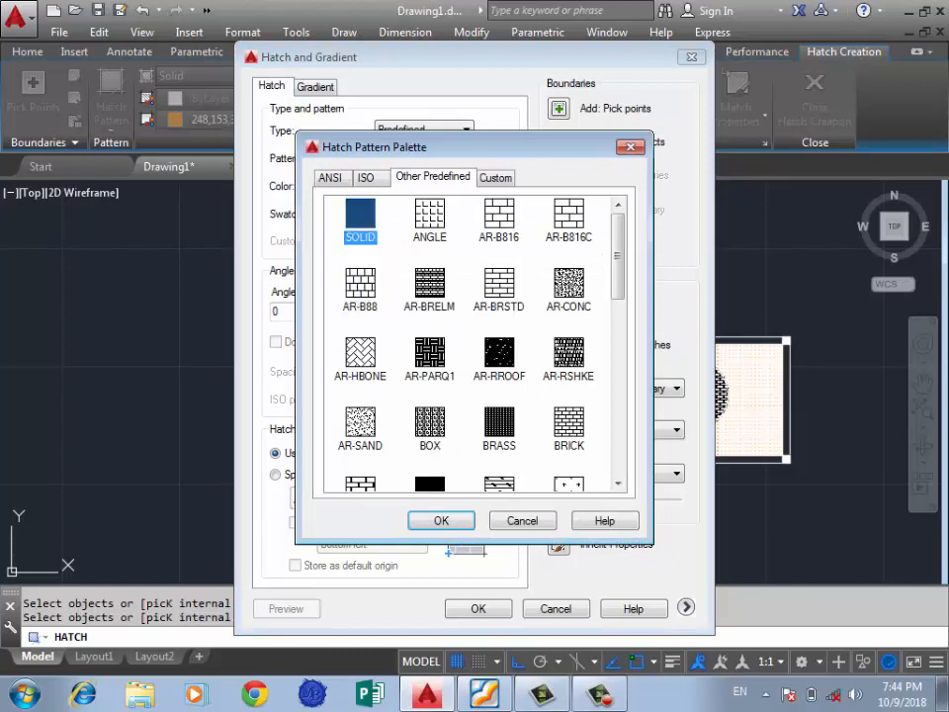
key(Return)
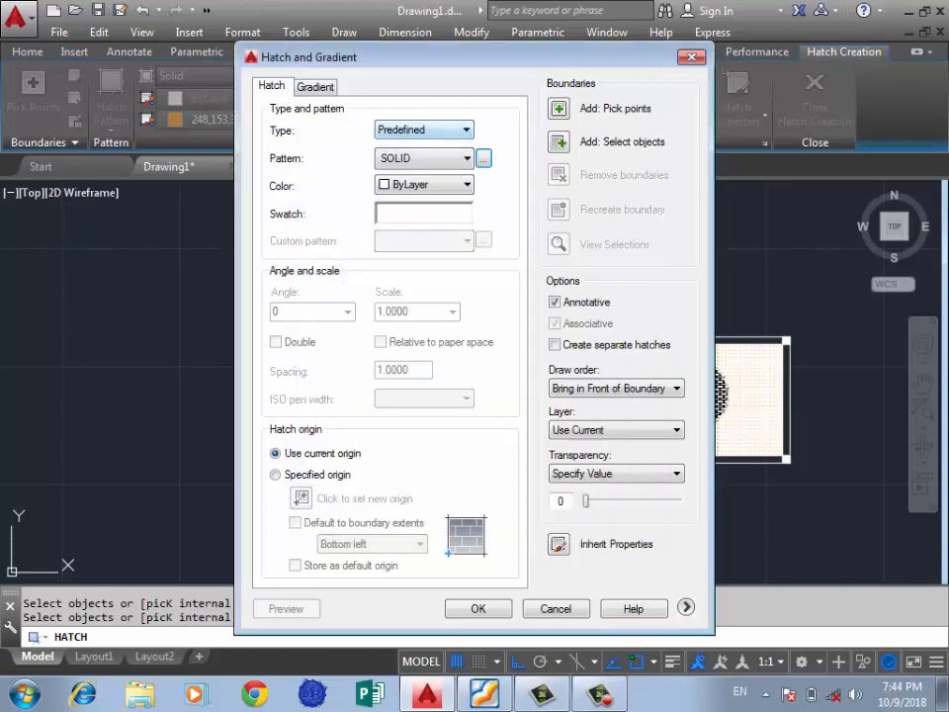
click(465, 158)
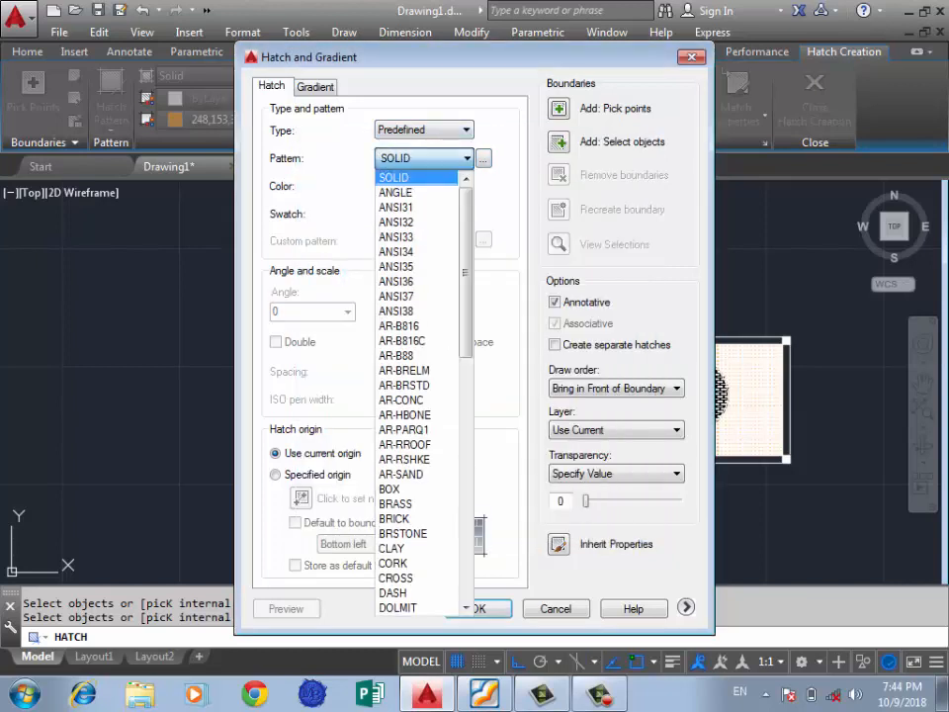
click(466, 158)
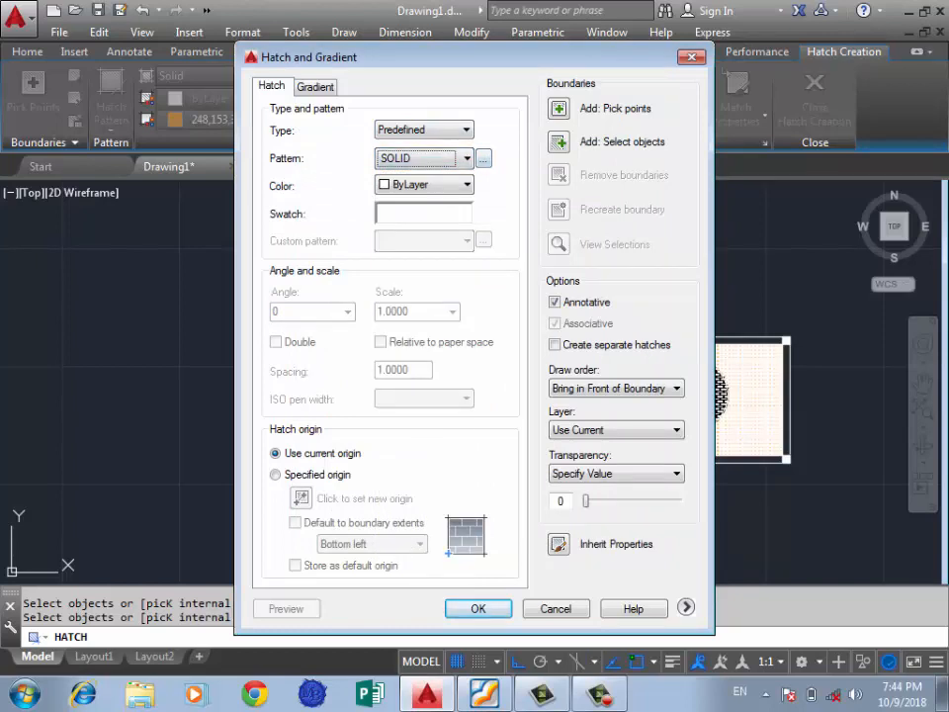
Set the hatch color to Red and move the settings dialog aside
click(465, 185)
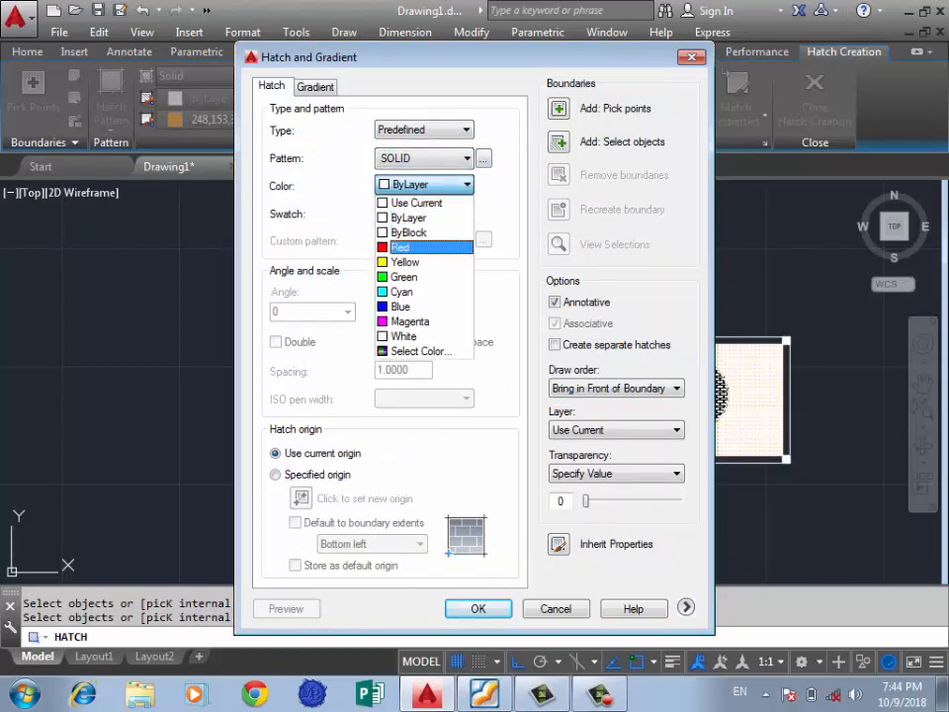
click(402, 246)
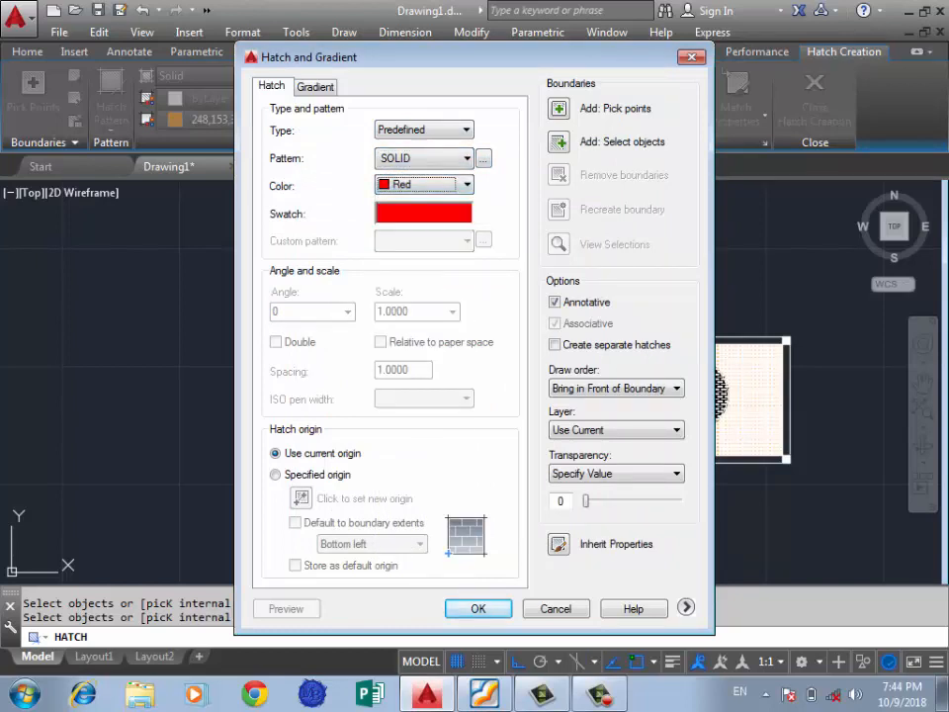
mouse_move(396, 57)
mouse_down()
mouse_move(208, 40)
mouse_move(533, 38)
mouse_up()
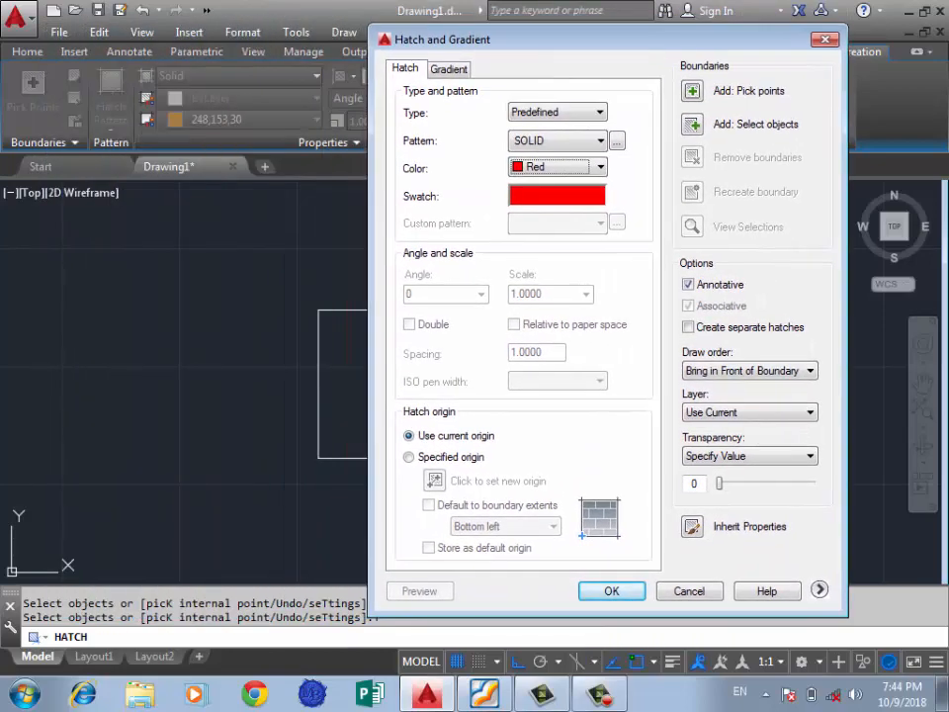
Set the hatch pattern to AR-B816 from the Other Predefined patterns
click(558, 141)
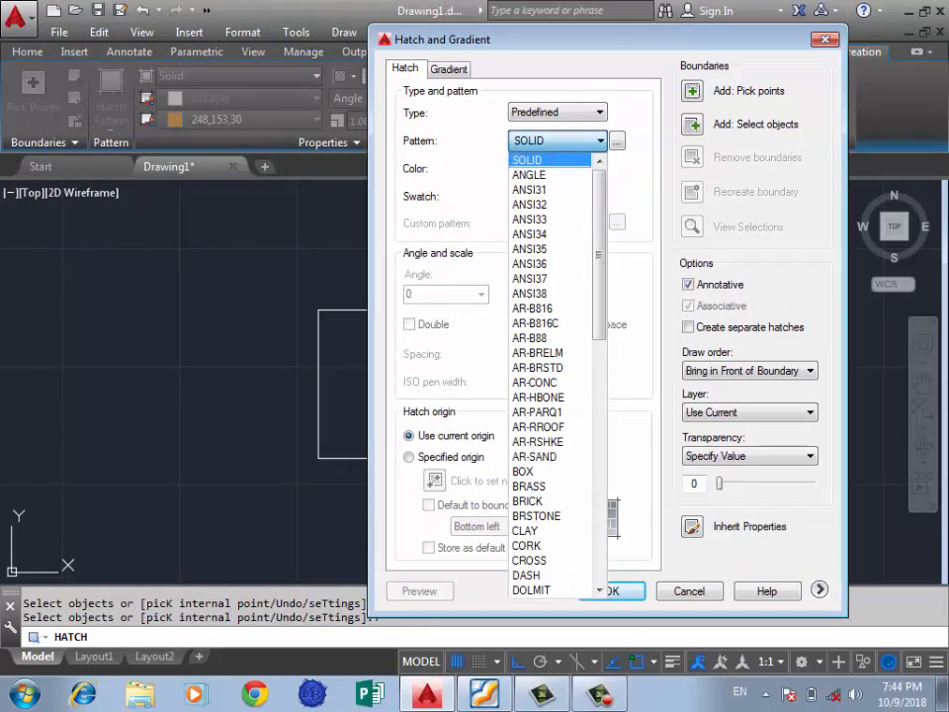
click(598, 140)
click(616, 141)
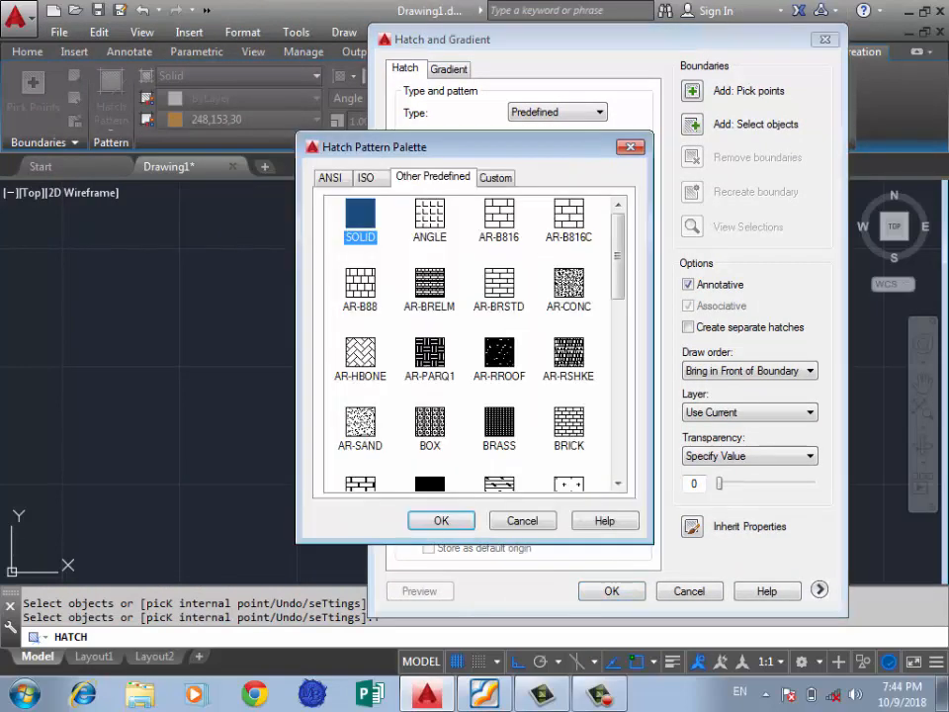
click(499, 216)
click(441, 521)
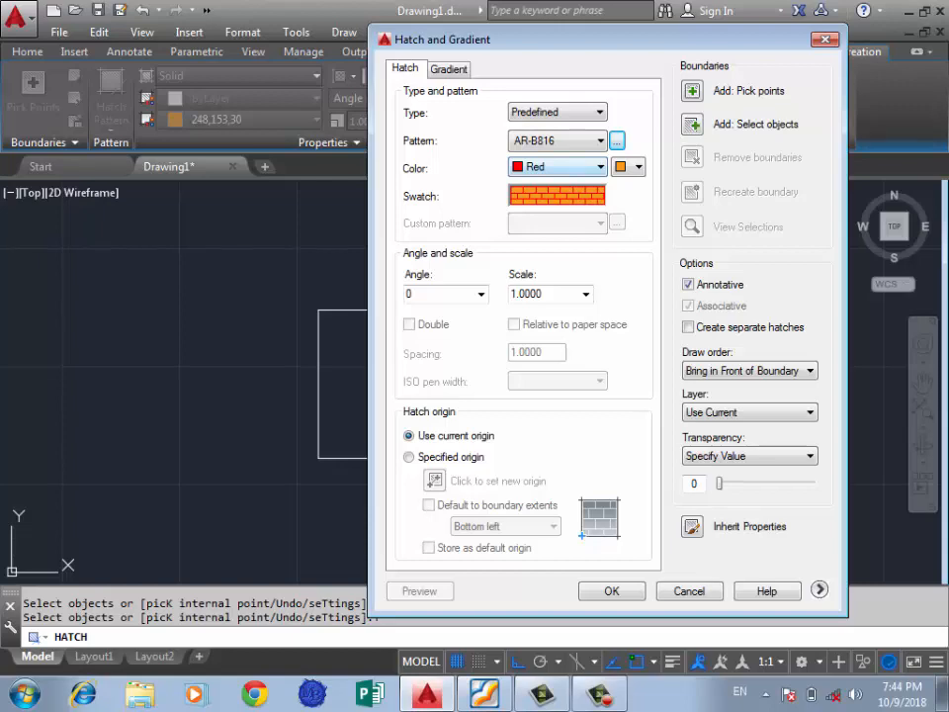
mouse_move(464, 40)
mouse_down()
mouse_move(490, 214)
mouse_move(413, 72)
mouse_move(441, 41)
mouse_move(466, 41)
mouse_up()
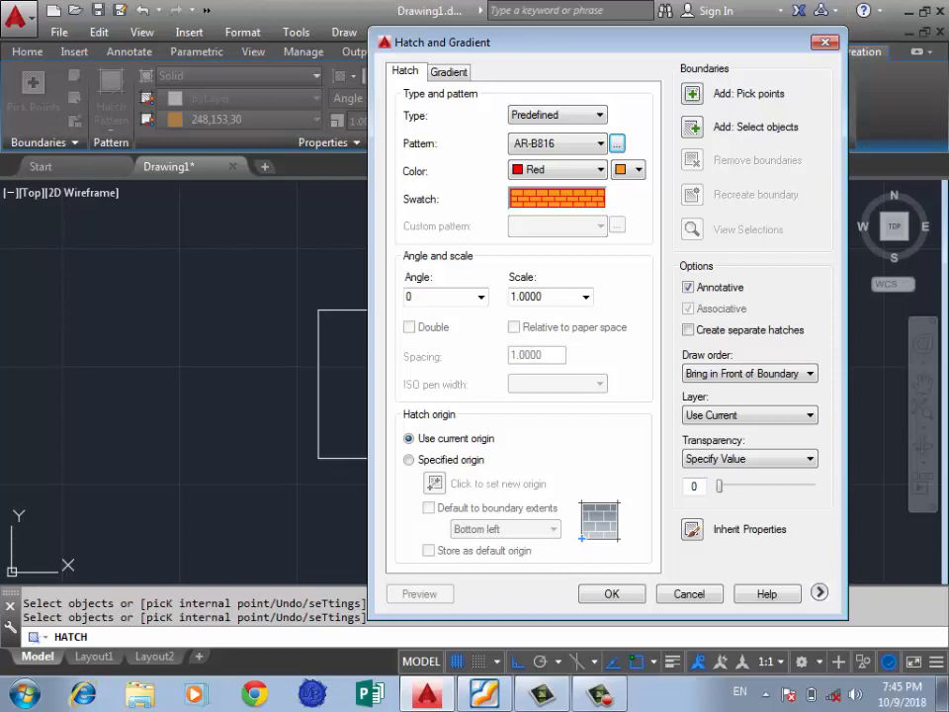
Try the User defined and Custom hatch types, check the custom pattern choices, and return to Predefined
click(556, 115)
click(539, 141)
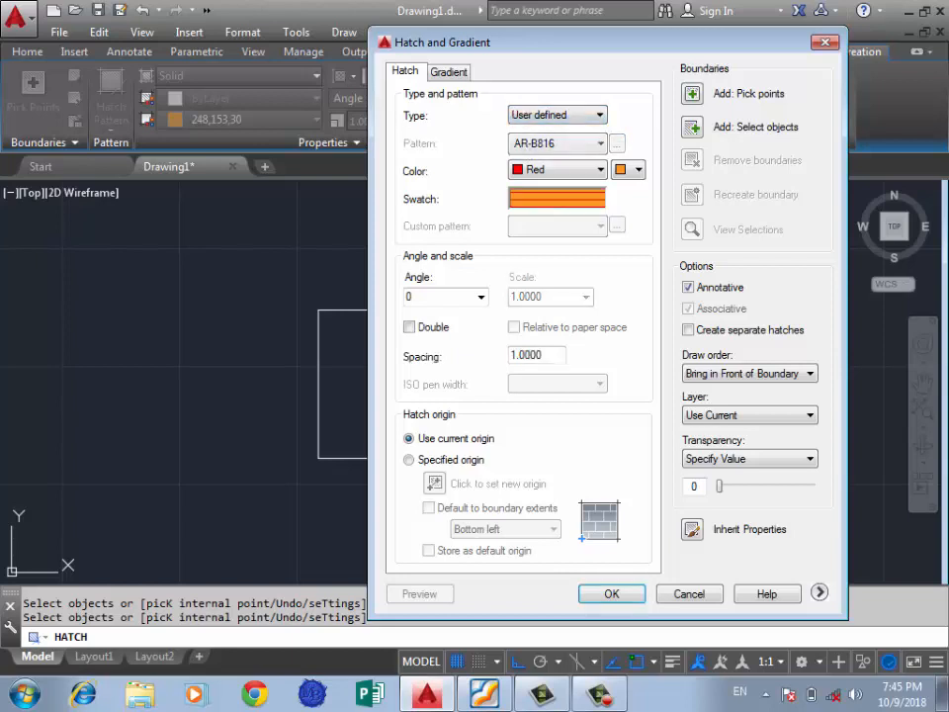
click(556, 115)
click(540, 156)
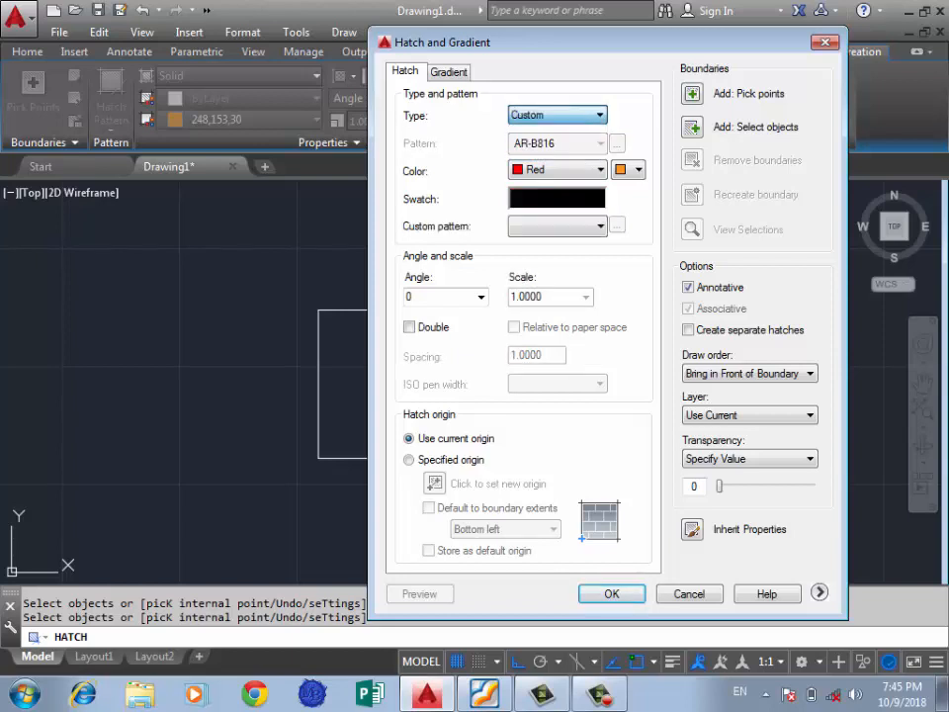
click(558, 226)
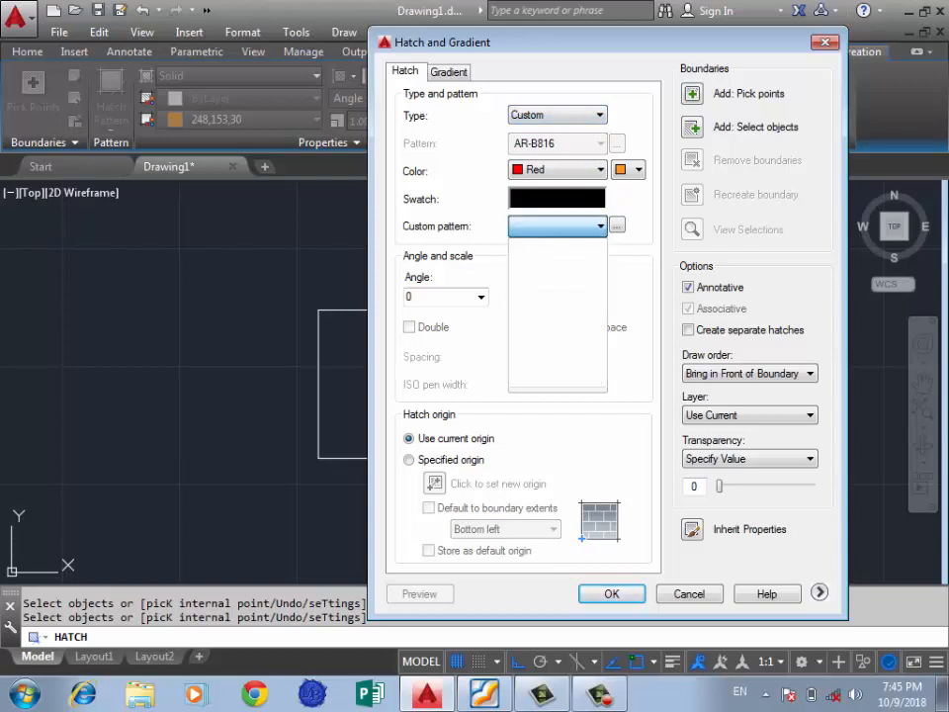
click(573, 226)
click(617, 227)
click(631, 147)
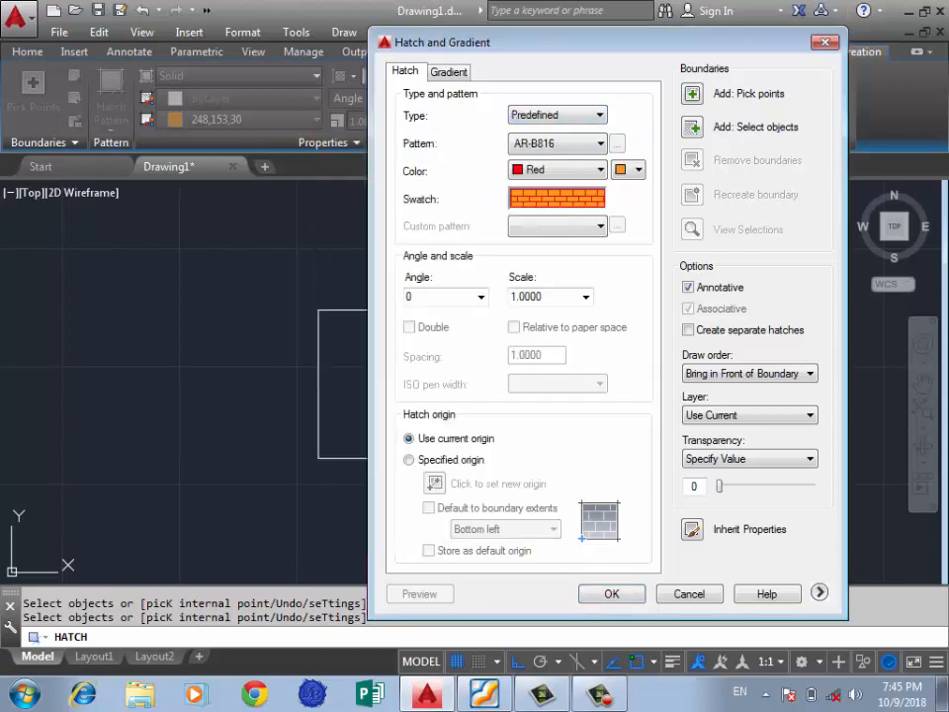
click(557, 115)
click(540, 131)
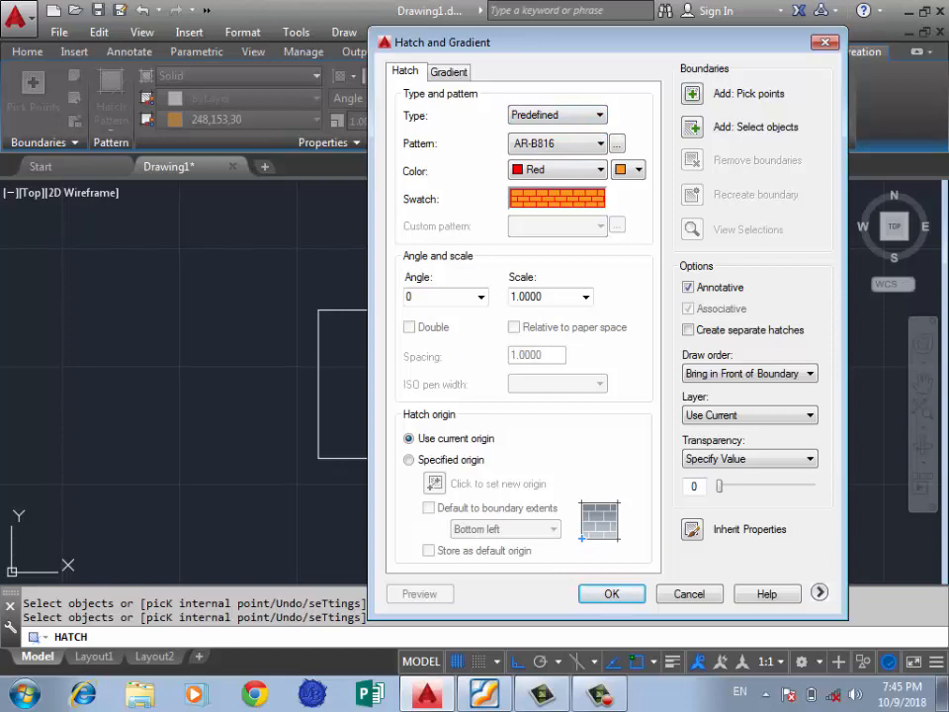
Switch the hatch type to Custom again, view its pattern palette, and restore the Predefined type
click(556, 115)
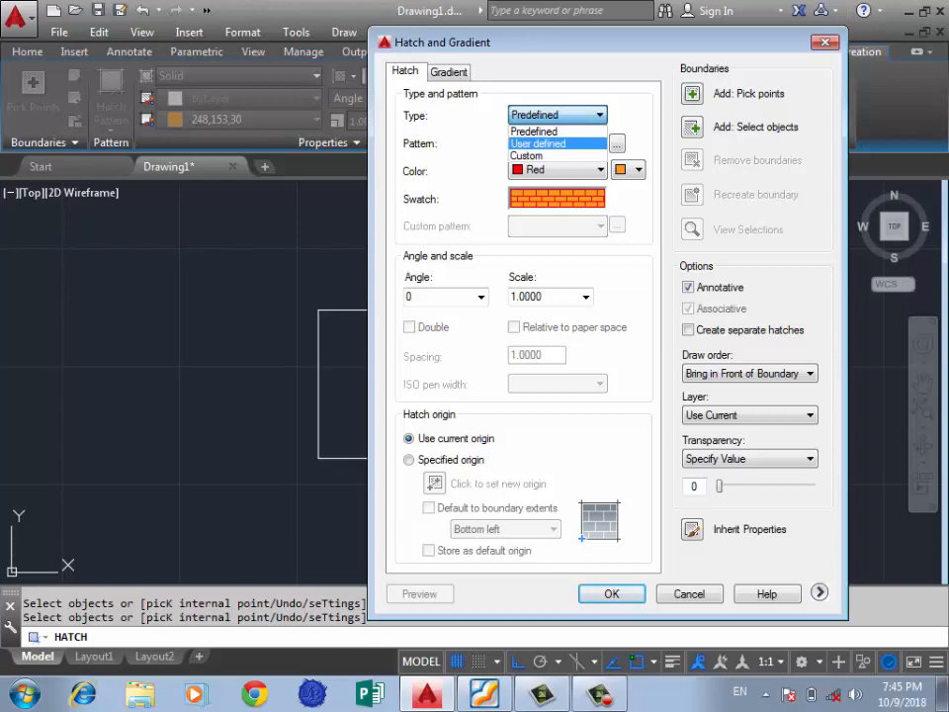
click(534, 132)
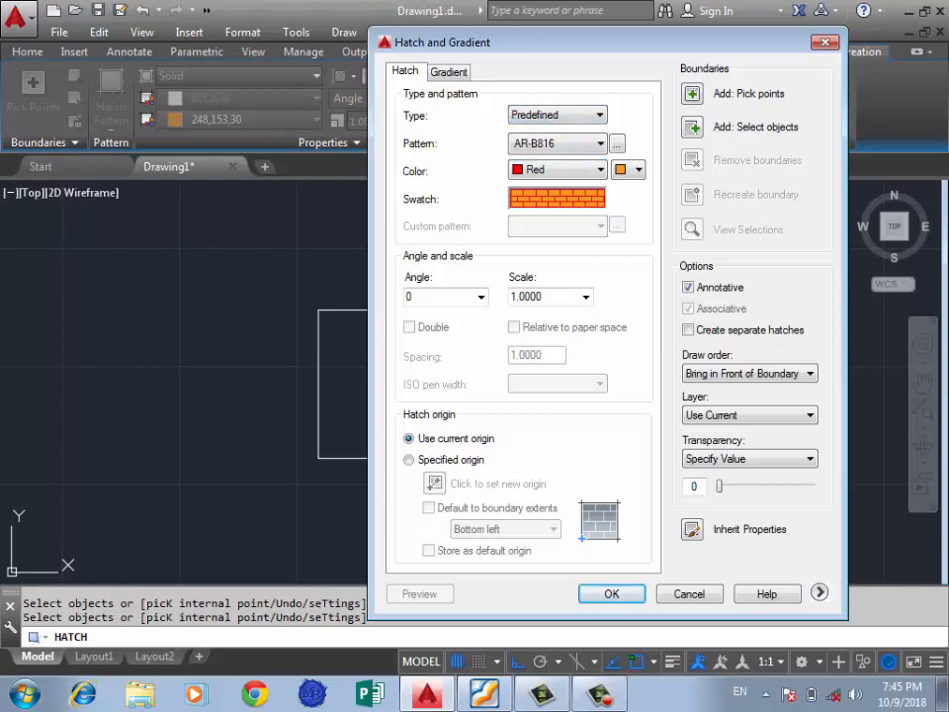
click(556, 114)
click(534, 154)
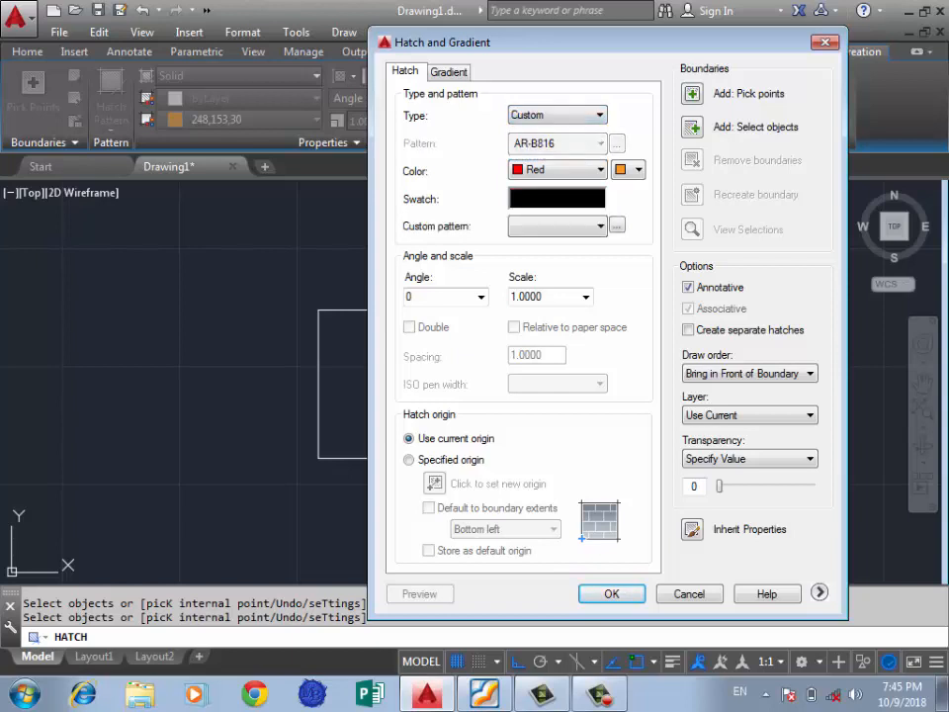
click(616, 225)
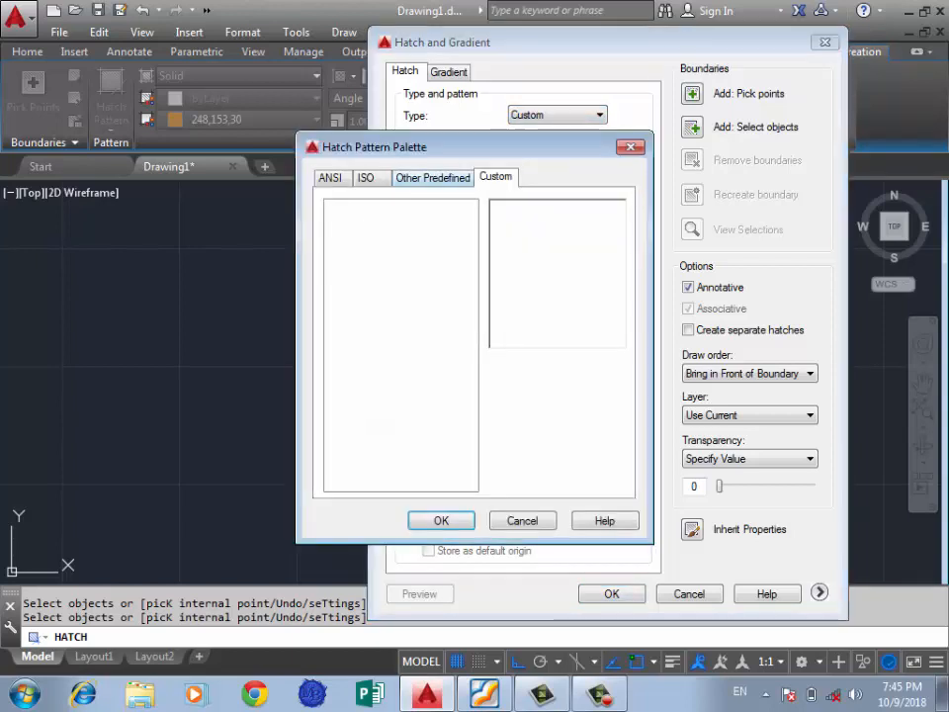
click(522, 520)
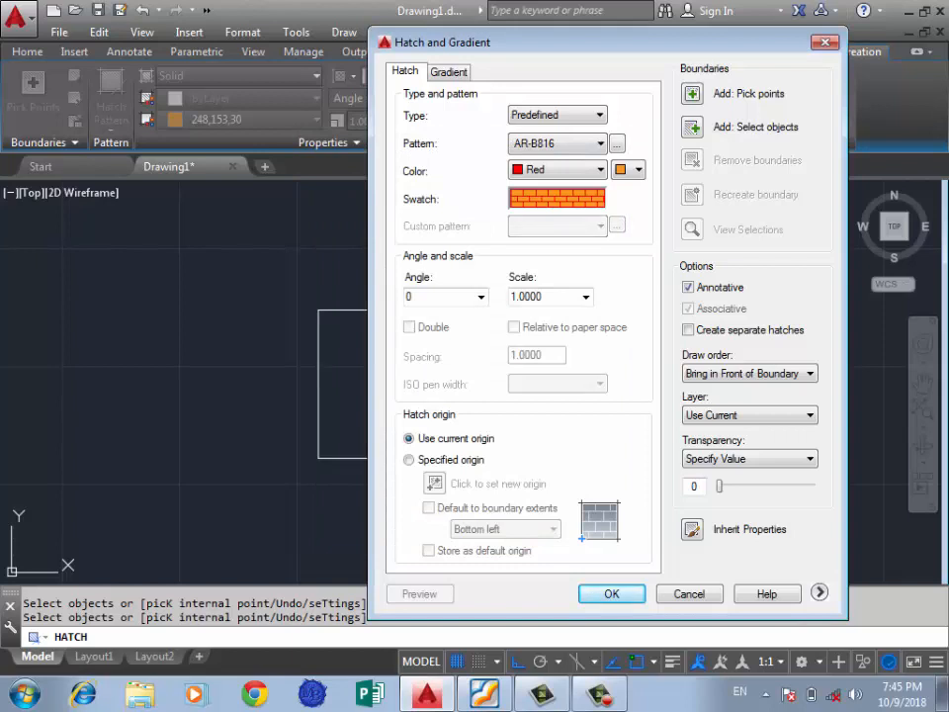
click(558, 115)
click(556, 130)
Reposition the settings dialog and view the Other Predefined patterns, keeping AR-B816
mouse_move(593, 43)
mouse_down()
mouse_move(697, 35)
mouse_move(508, 44)
mouse_up()
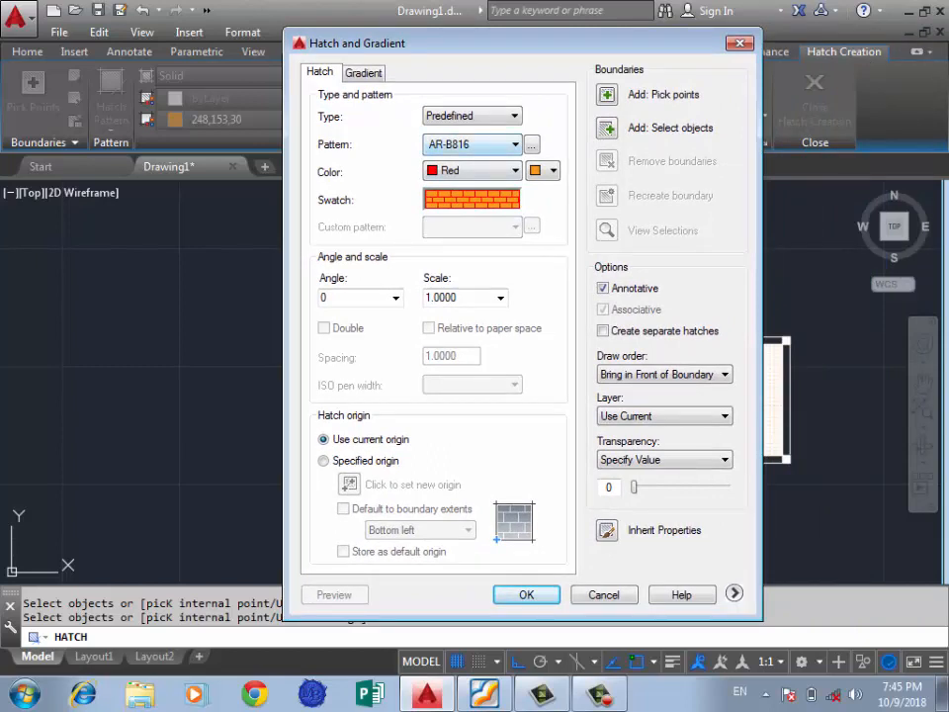
click(514, 144)
click(514, 145)
click(531, 144)
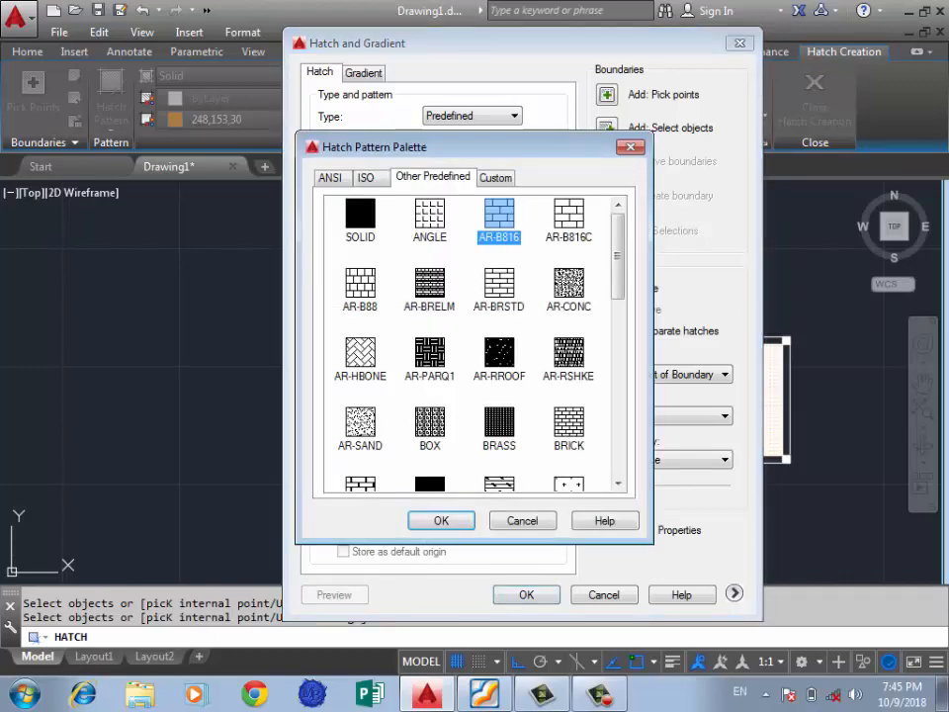
click(440, 521)
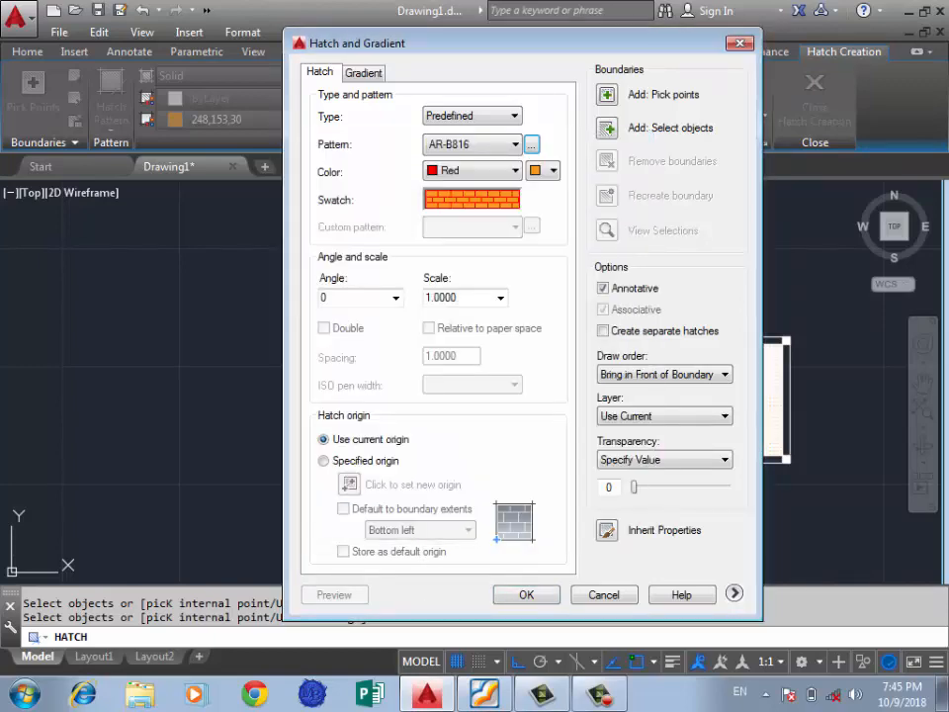
Set the hatch type to User defined and enable Double lines
click(499, 115)
click(455, 142)
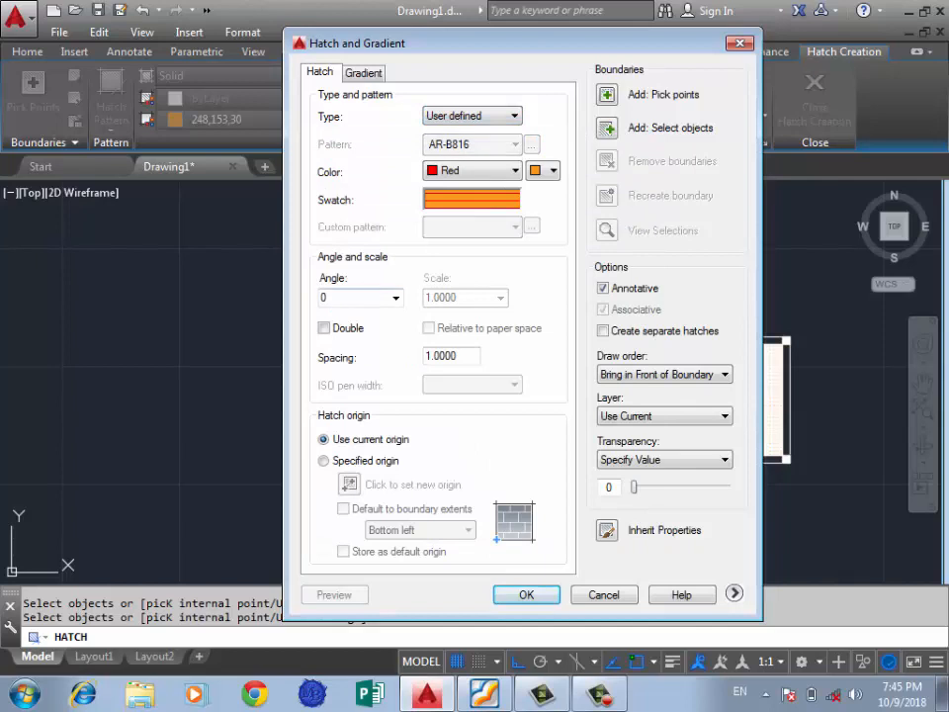
click(323, 327)
click(324, 327)
click(323, 327)
Set the line spacing to 5, accept the hatch settings, and apply the hatch to the empty rectangle
double_click(441, 355)
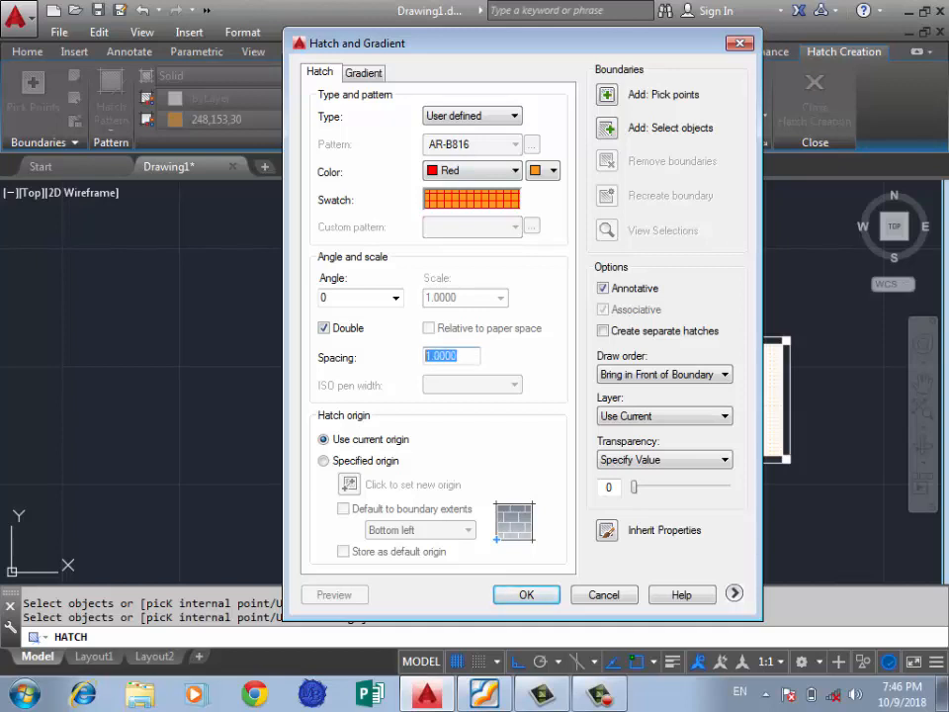
text(5)
key(Return)
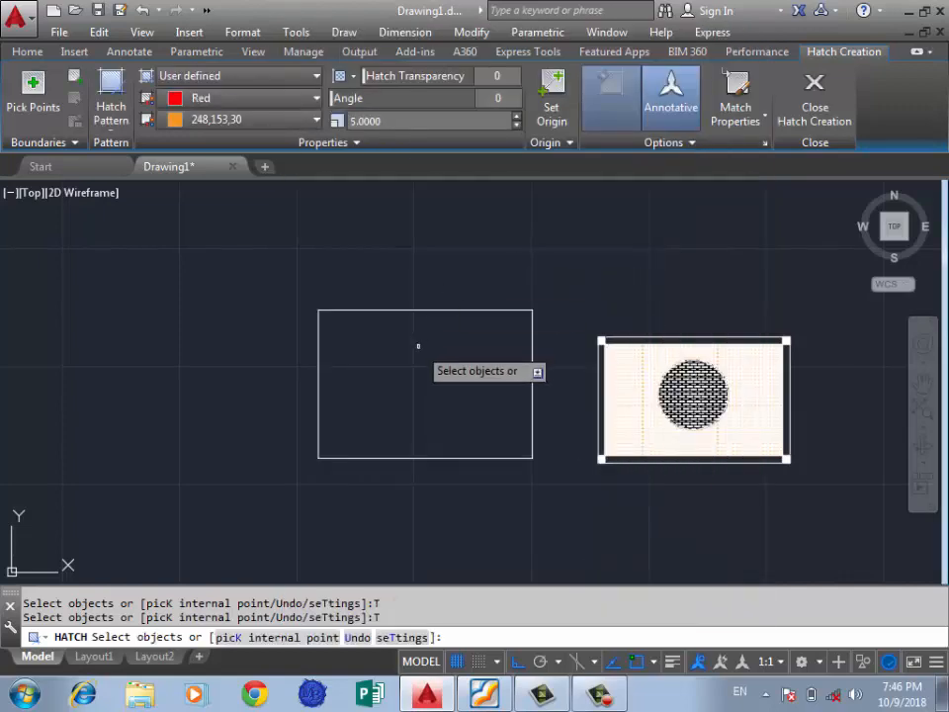
click(429, 309)
scroll(424, 372, up, 5)
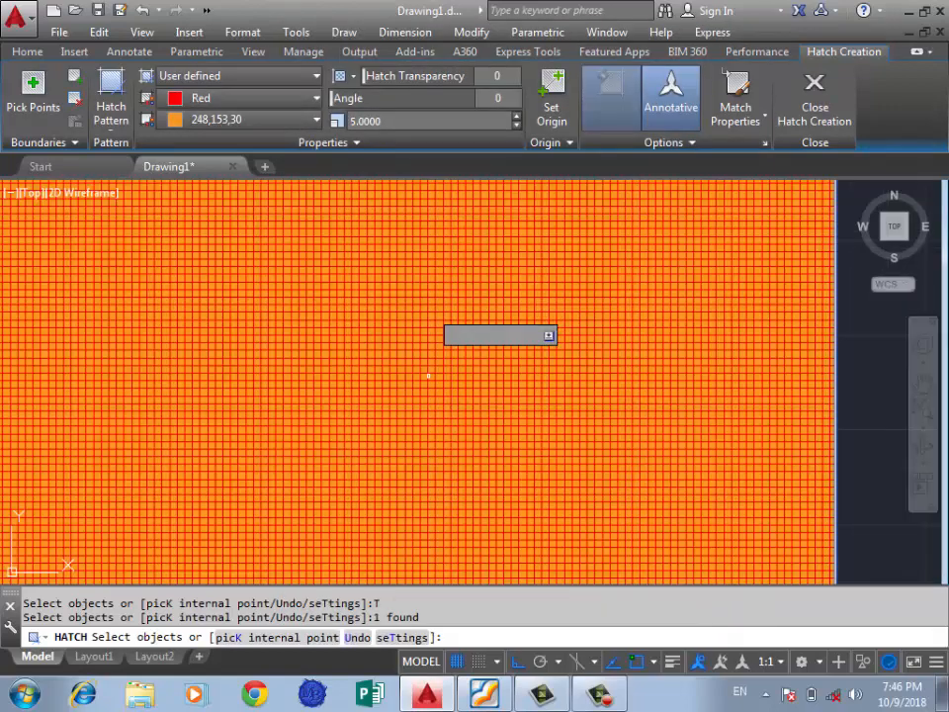
Inspect and finish the rectangle's red user-defined grid hatch, and undo it
scroll(424, 372, down, 2)
scroll(465, 322, up, 5)
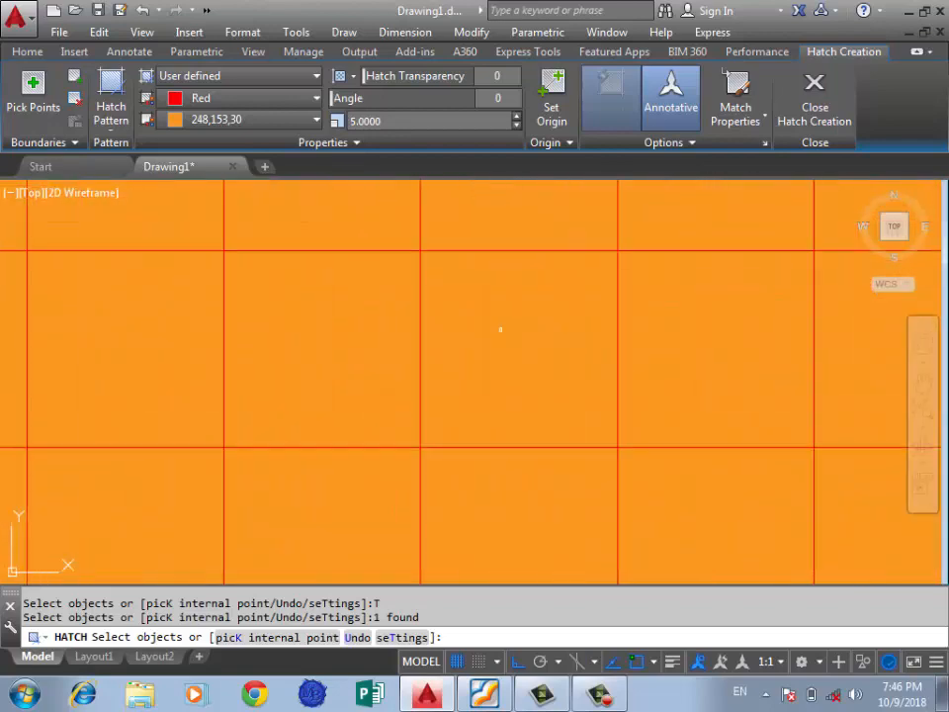
scroll(496, 331, down, 3)
key(Return)
scroll(457, 365, down, 3)
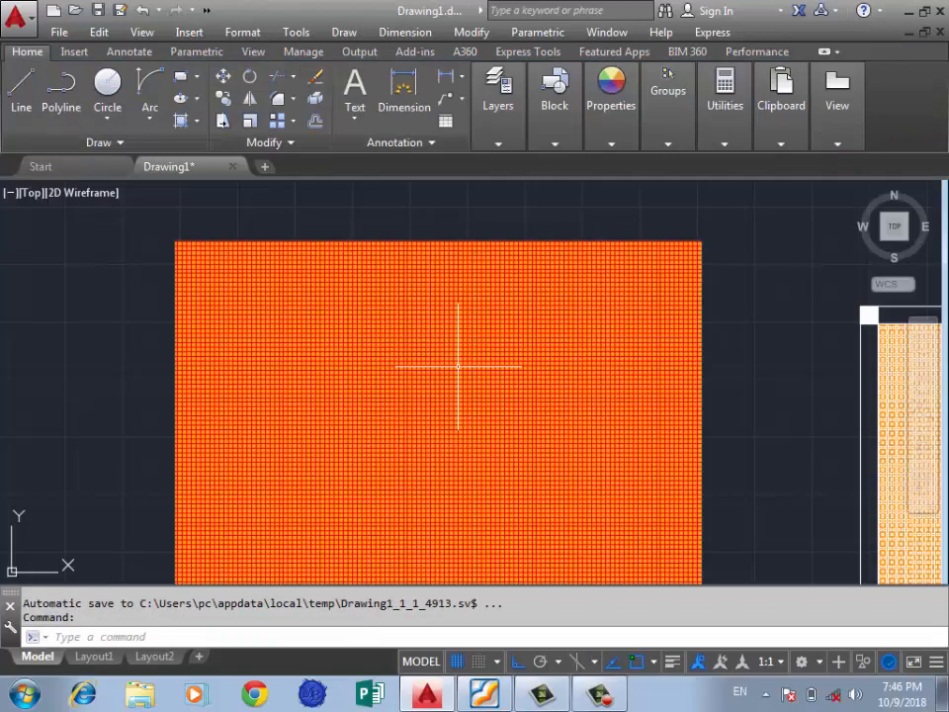
key(ctrl+z)
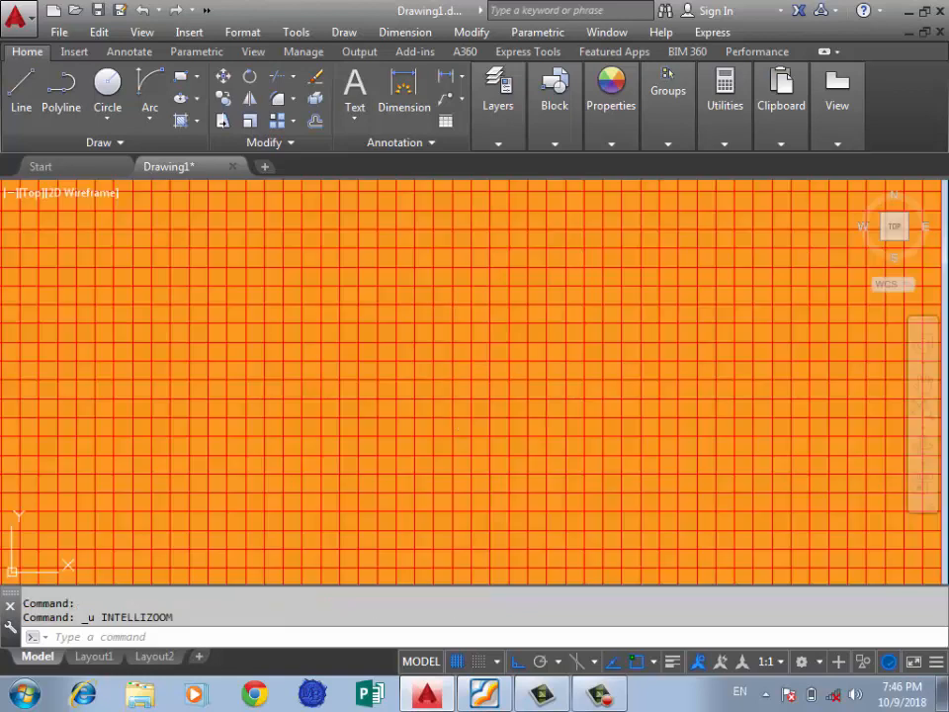
key(ctrl+z)
Start a new hatch and choose the predefined ISO02W100 pattern in its settings
text(H)
key(Return)
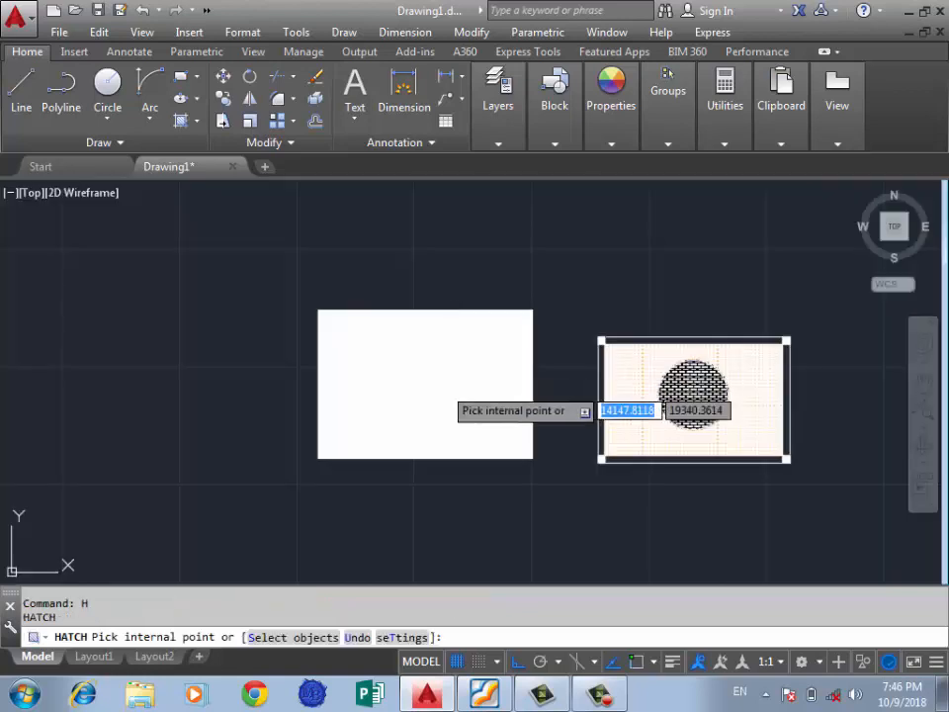
text(T)
key(Return)
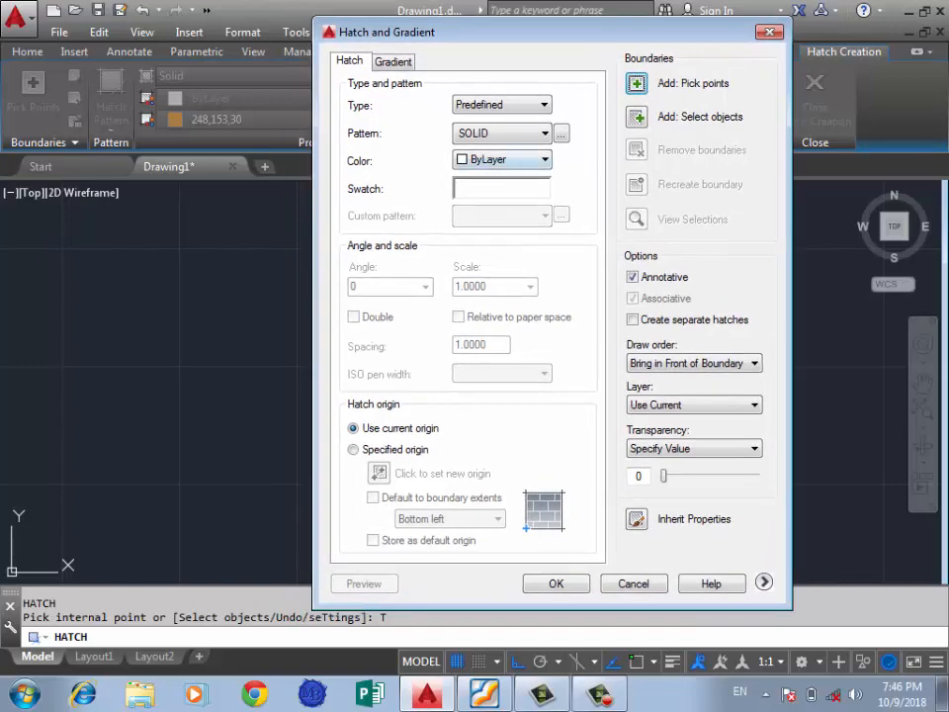
click(510, 133)
scroll(499, 222, down, 10)
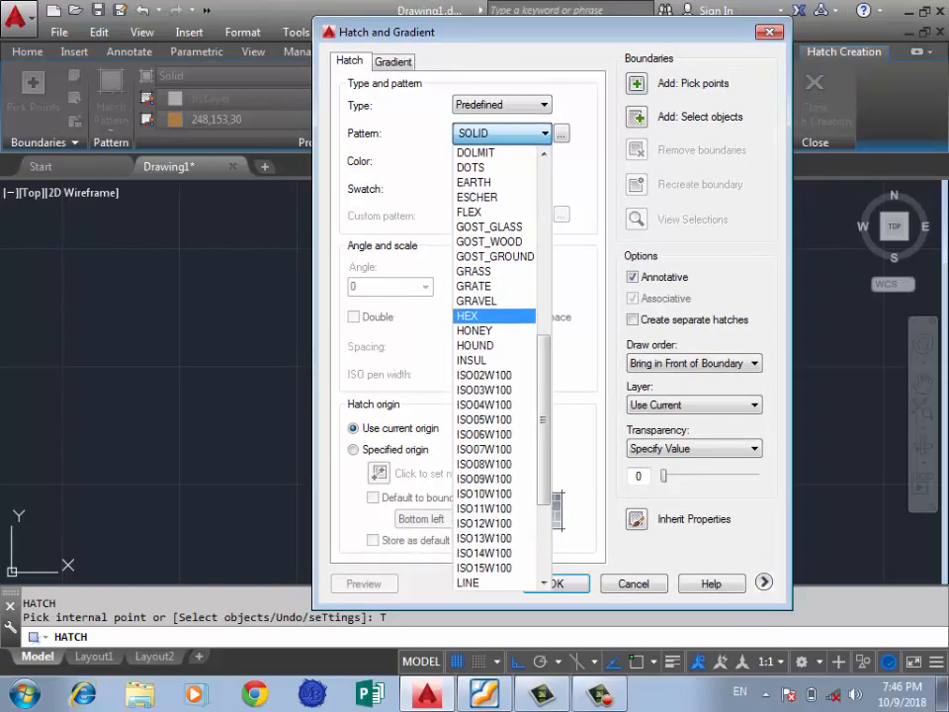
click(494, 360)
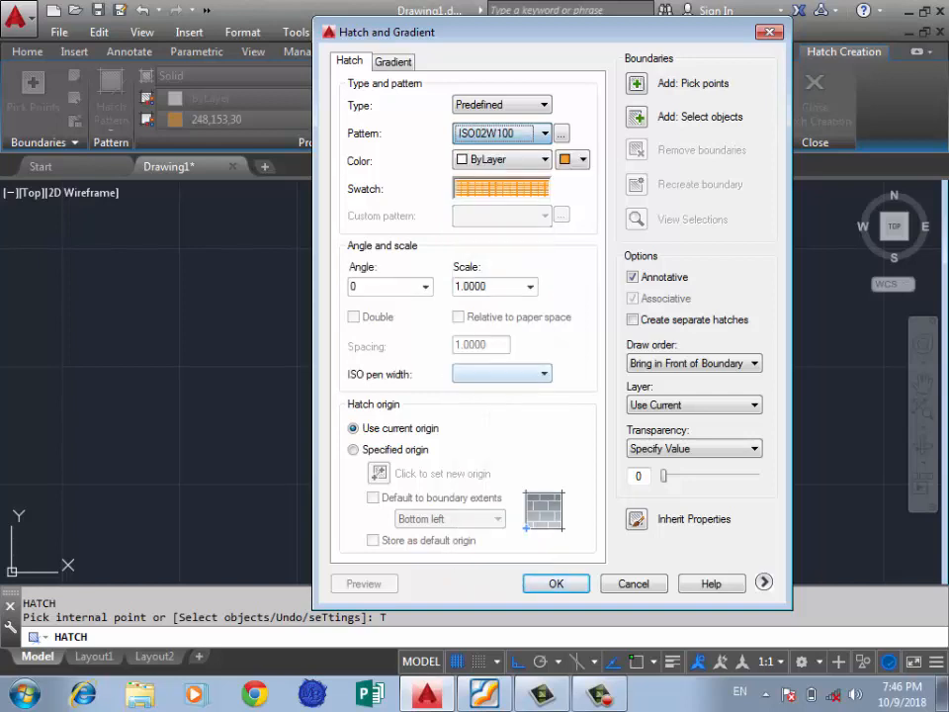
Set the ISO pen width to 1.40 mm and apply the hatch inside the empty rectangle
click(499, 374)
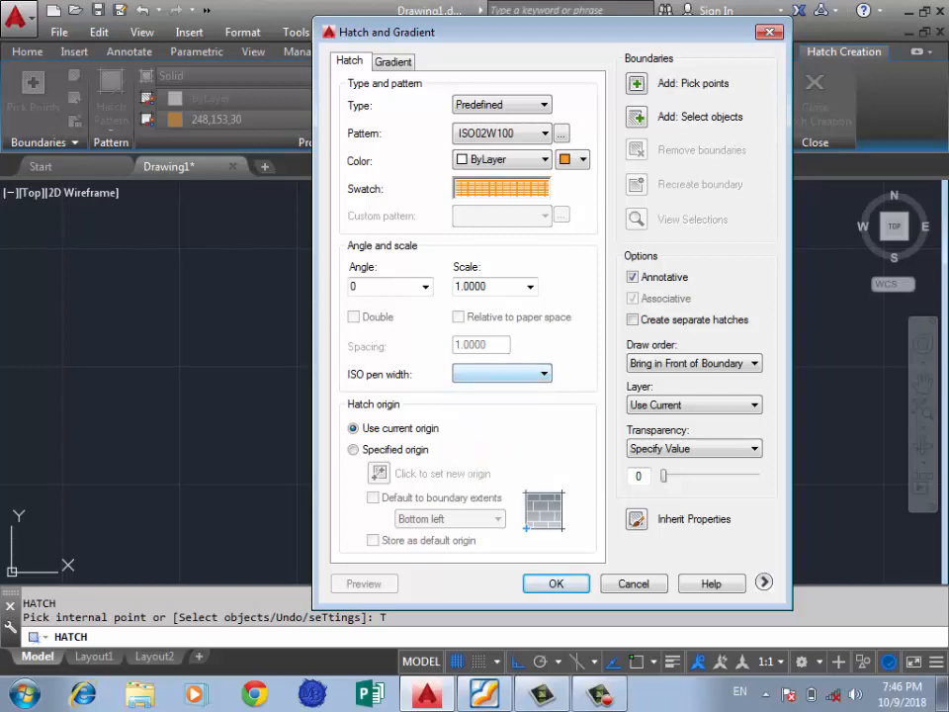
click(494, 487)
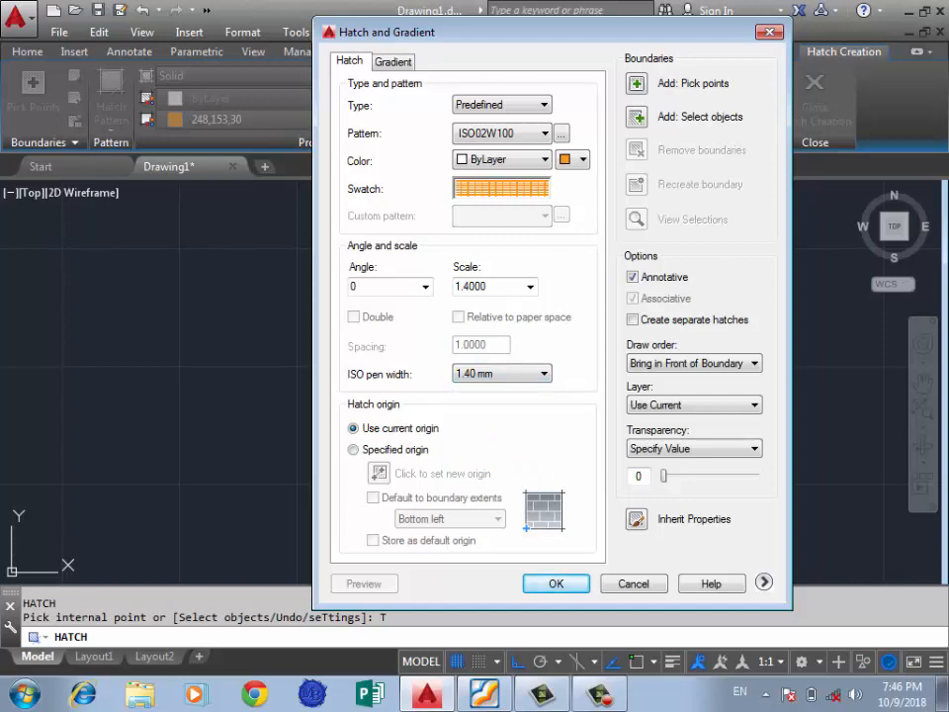
click(556, 583)
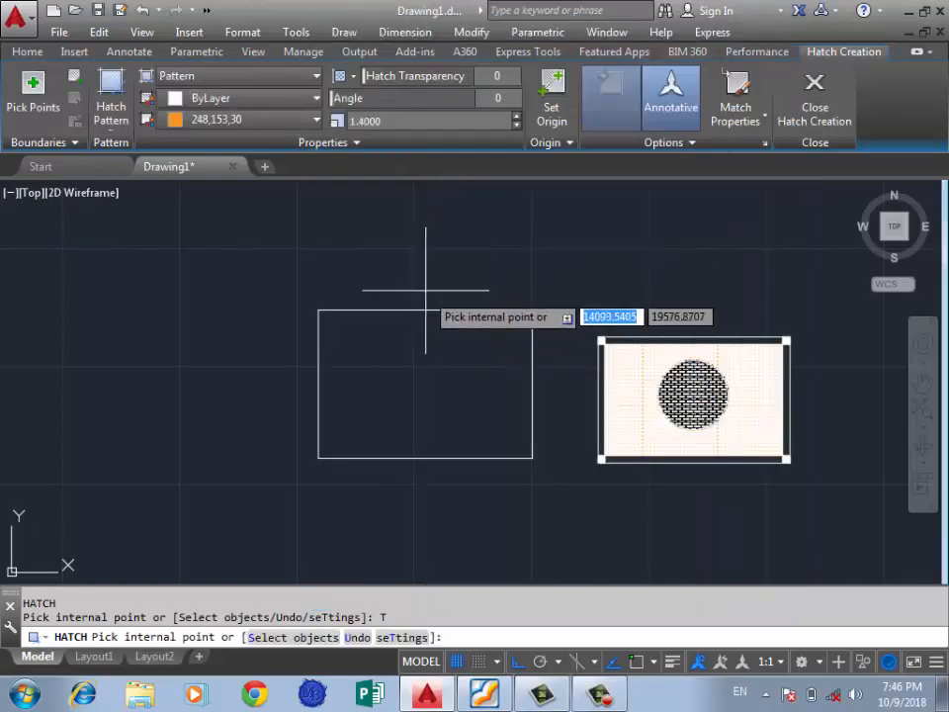
click(407, 406)
scroll(407, 405, up, 8)
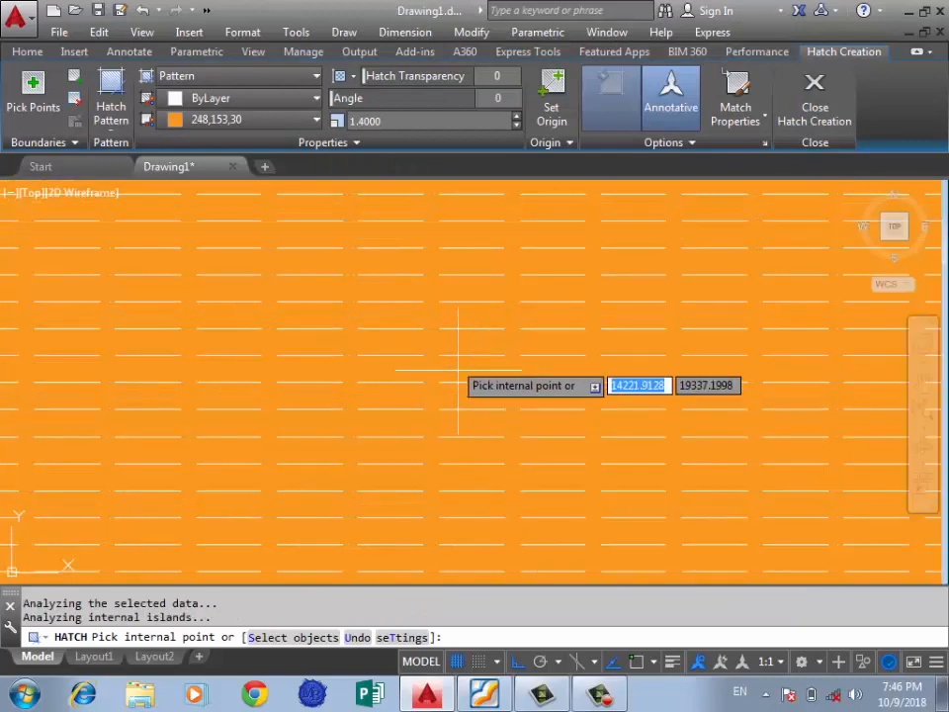
scroll(454, 366, down, 4)
scroll(384, 340, up, 5)
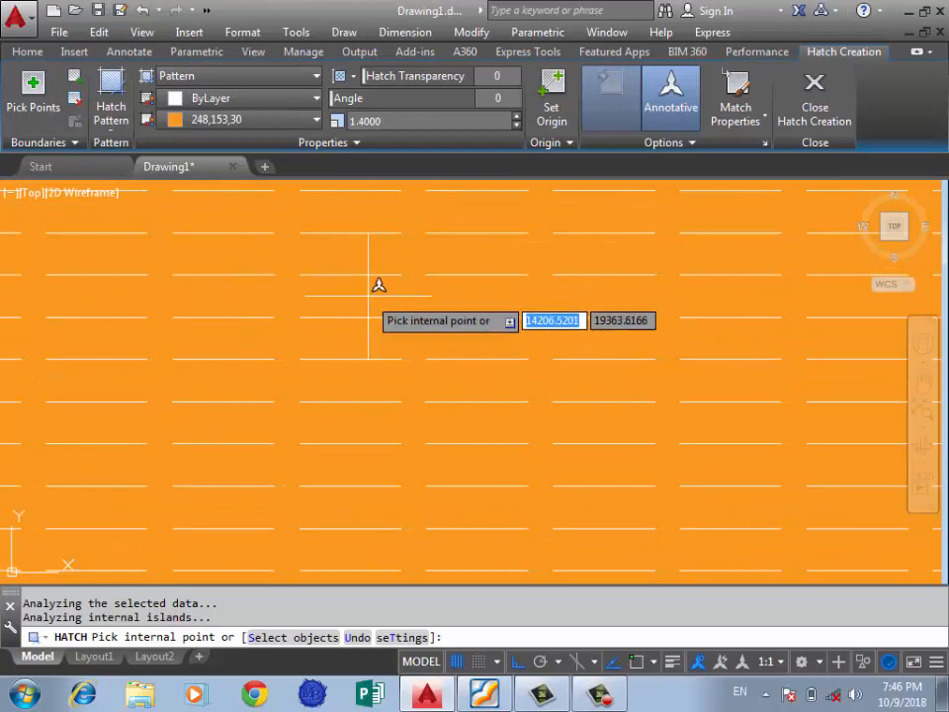
scroll(395, 270, up, 4)
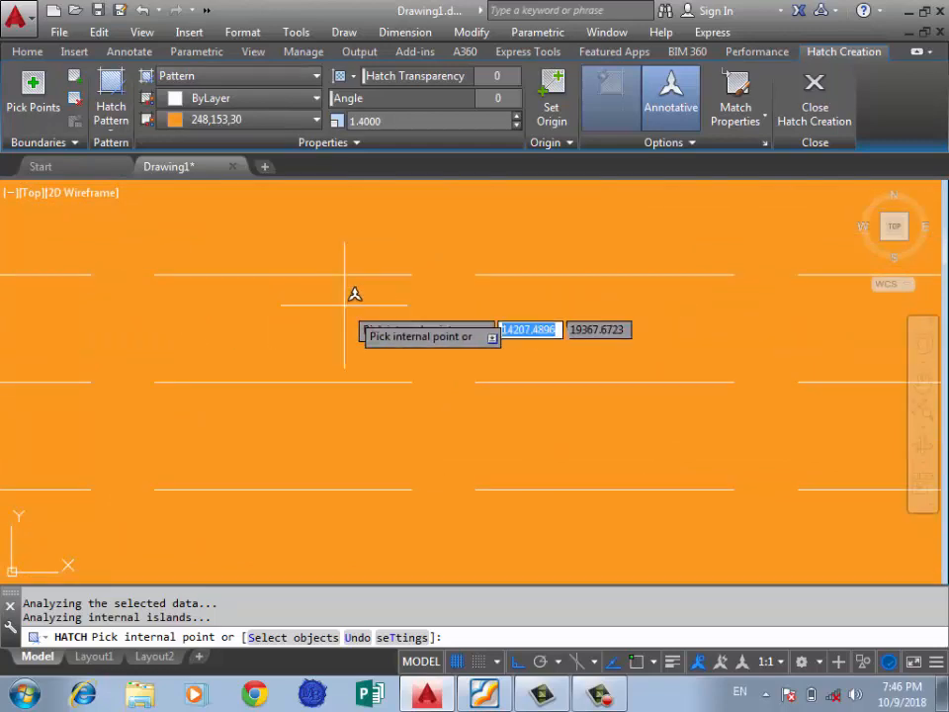
scroll(366, 316, down, 8)
scroll(311, 331, up, 4)
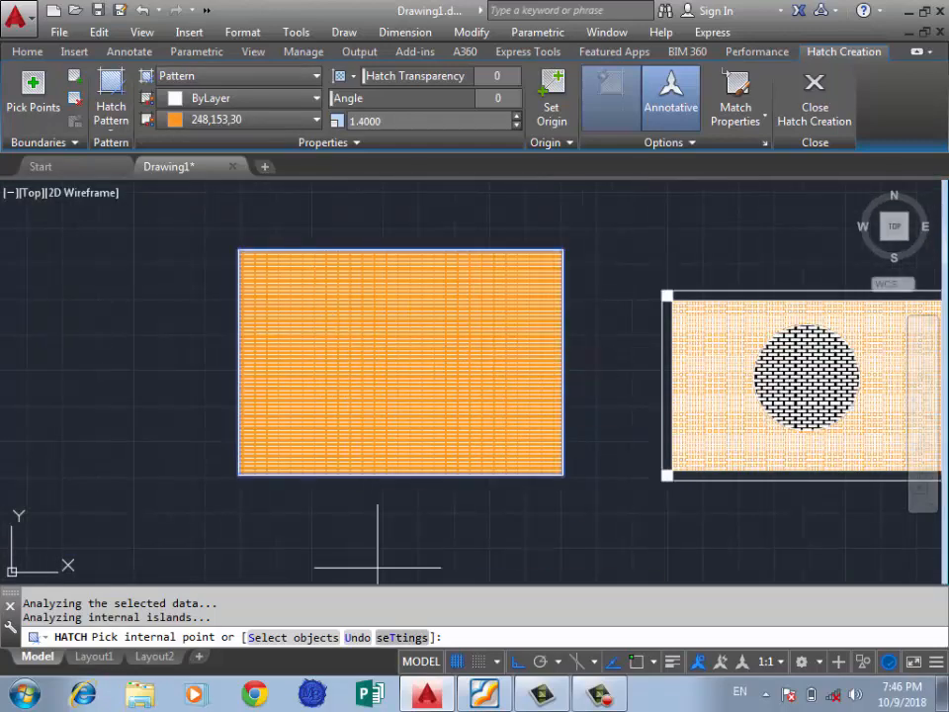
Change the hatch's ISO pen width to 0.13 mm and examine the pattern density
text(T)
key(Return)
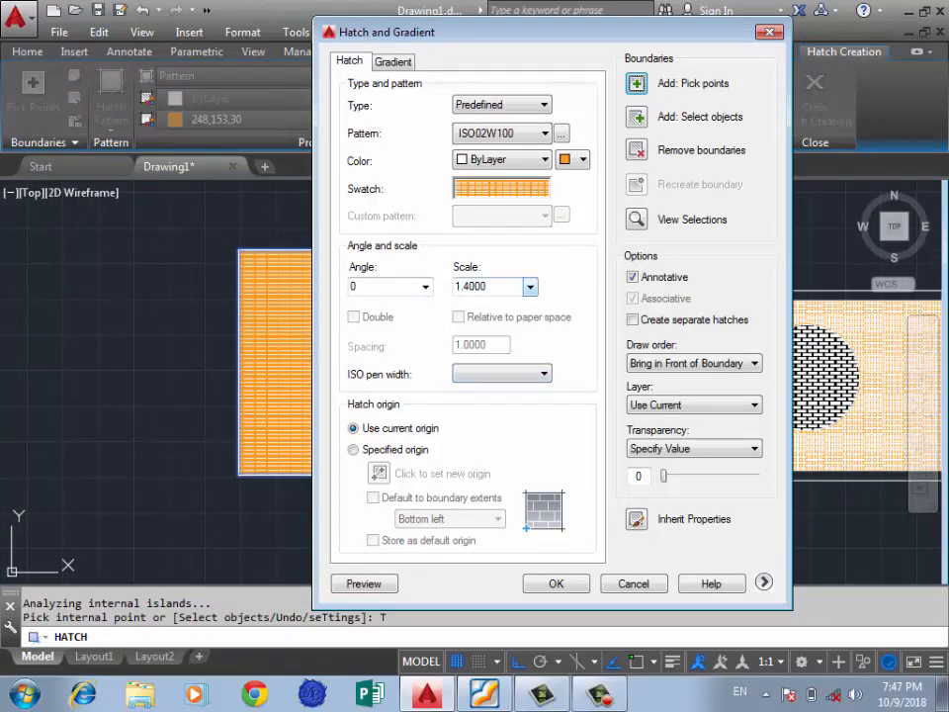
click(544, 372)
click(501, 403)
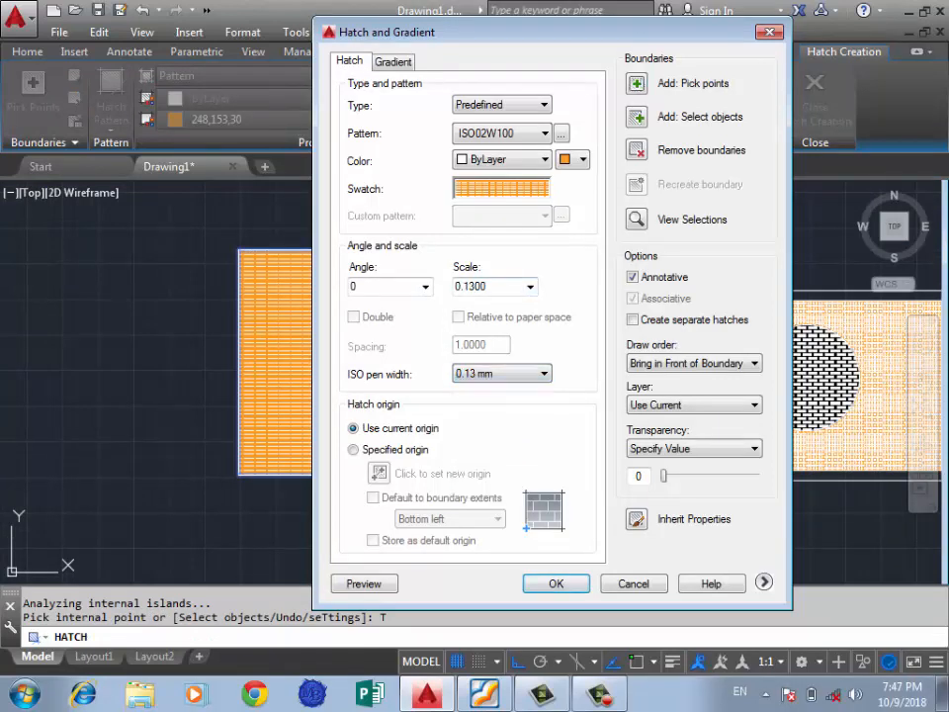
click(556, 583)
scroll(369, 337, up, 2)
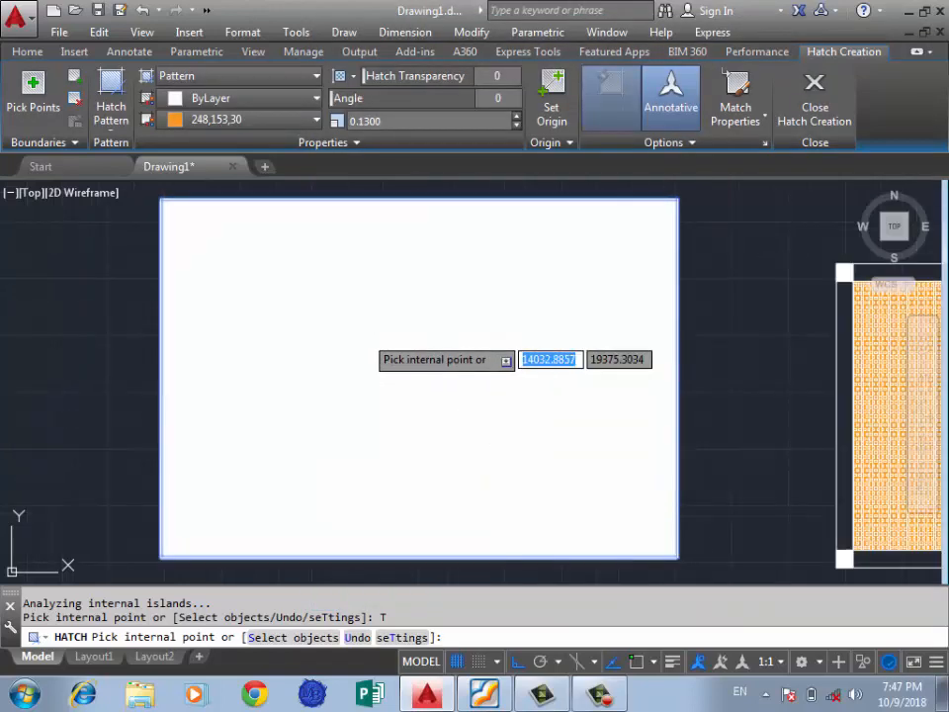
scroll(407, 344, down, 2)
scroll(407, 344, down, 2)
scroll(407, 344, up, 2)
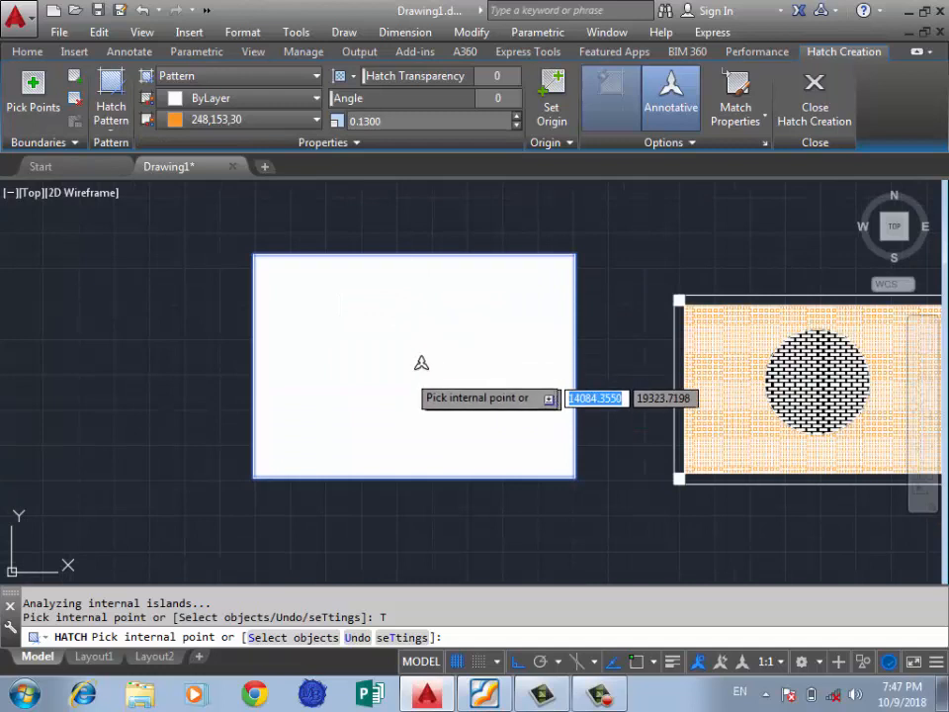
Set the hatch pattern scale to 20
click(391, 121)
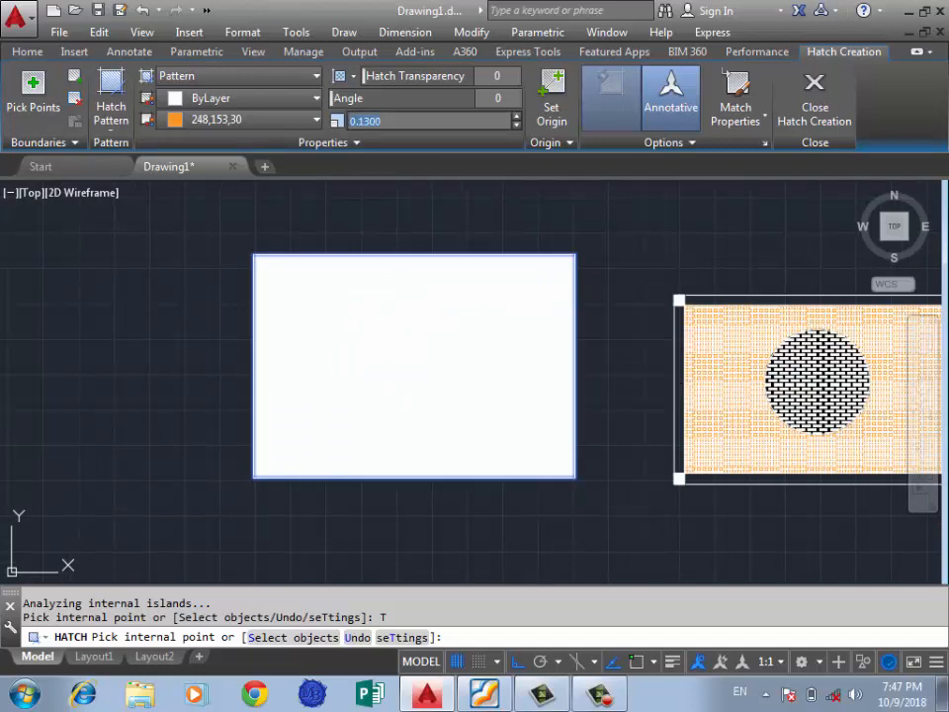
text(20)
key(Return)
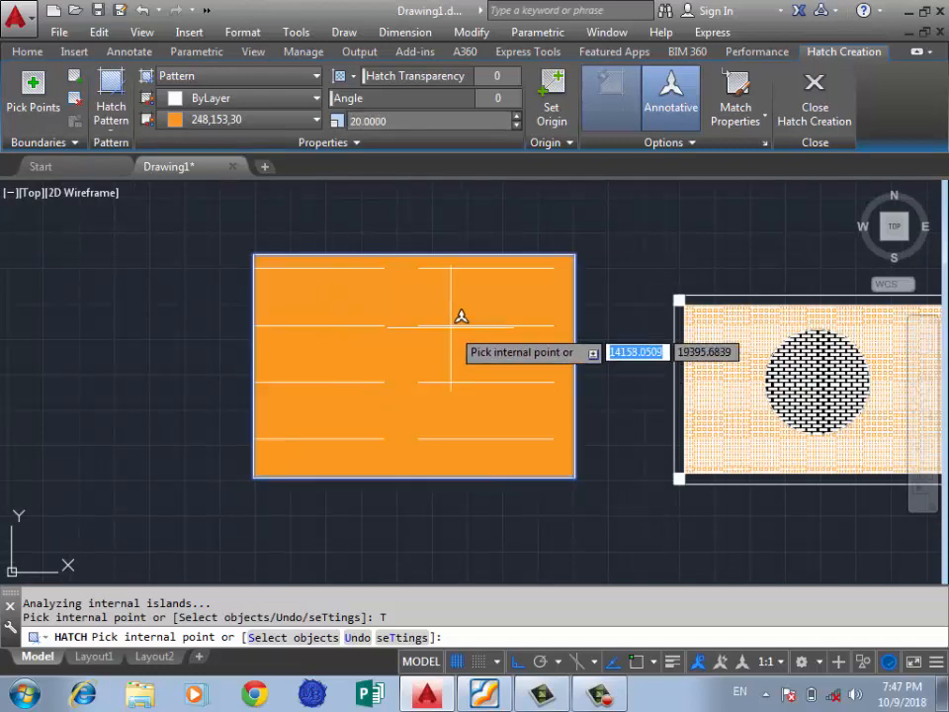
Set the hatch pattern scale to 50 and finish the hatch, leaving nothing selected
click(383, 121)
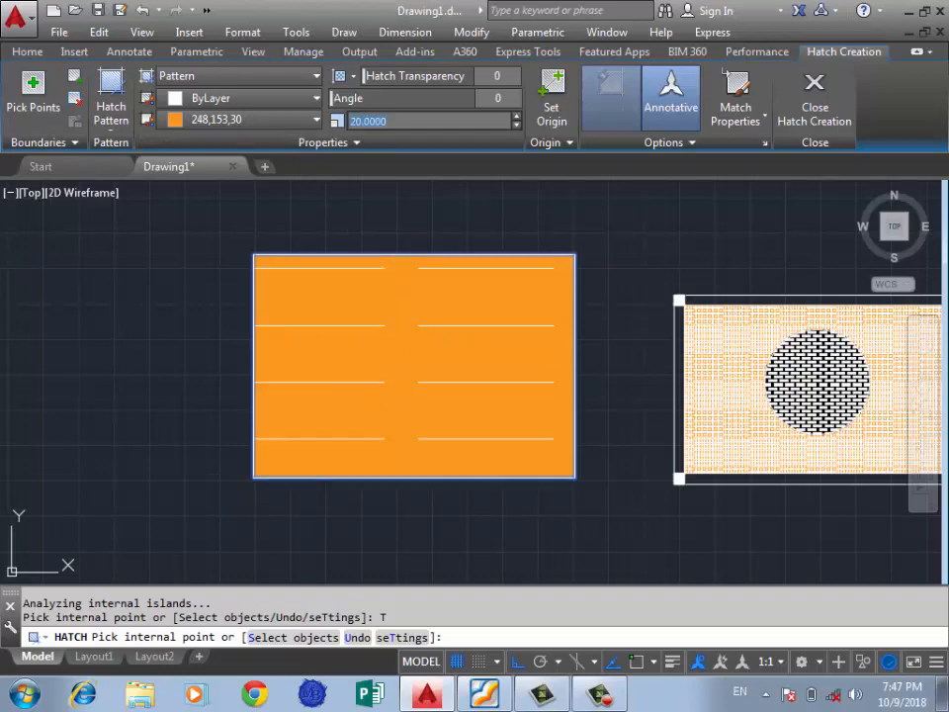
text(50)
key(Return)
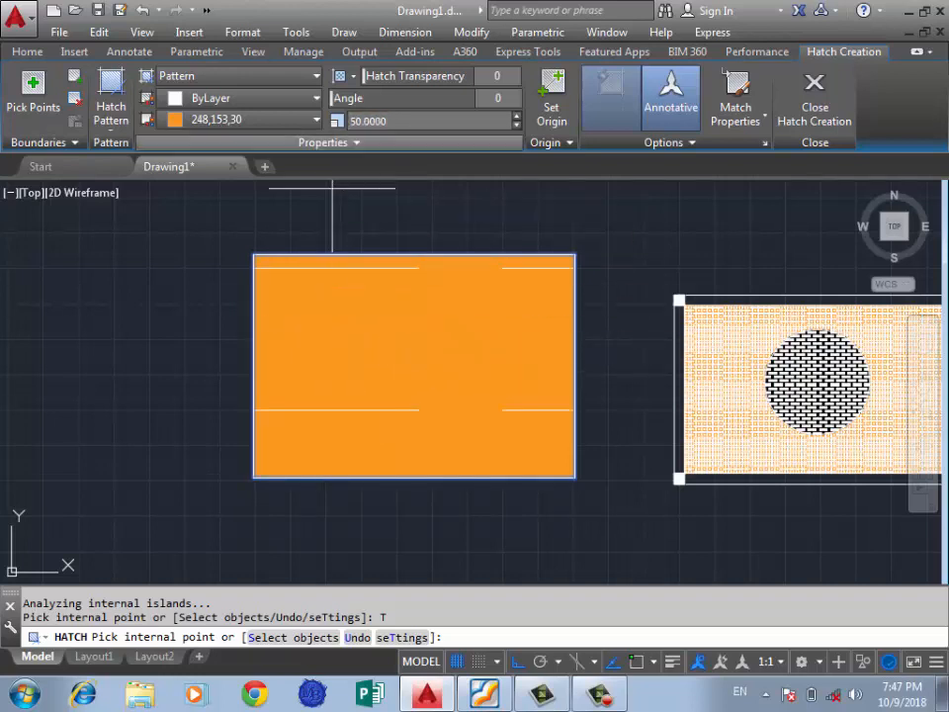
key(Return)
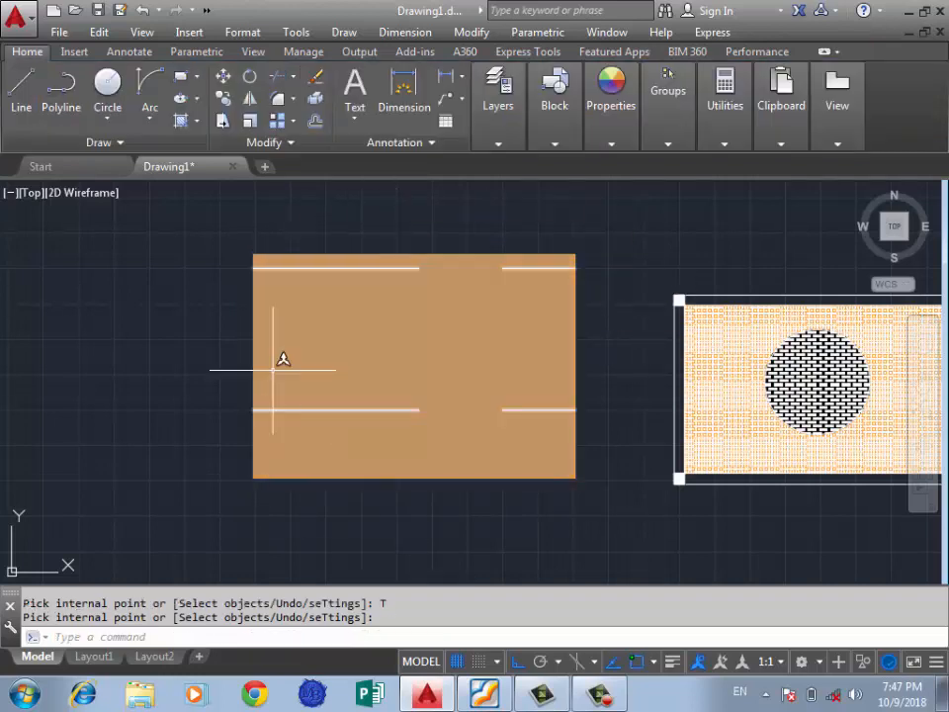
scroll(484, 366, down, 2)
click(469, 330)
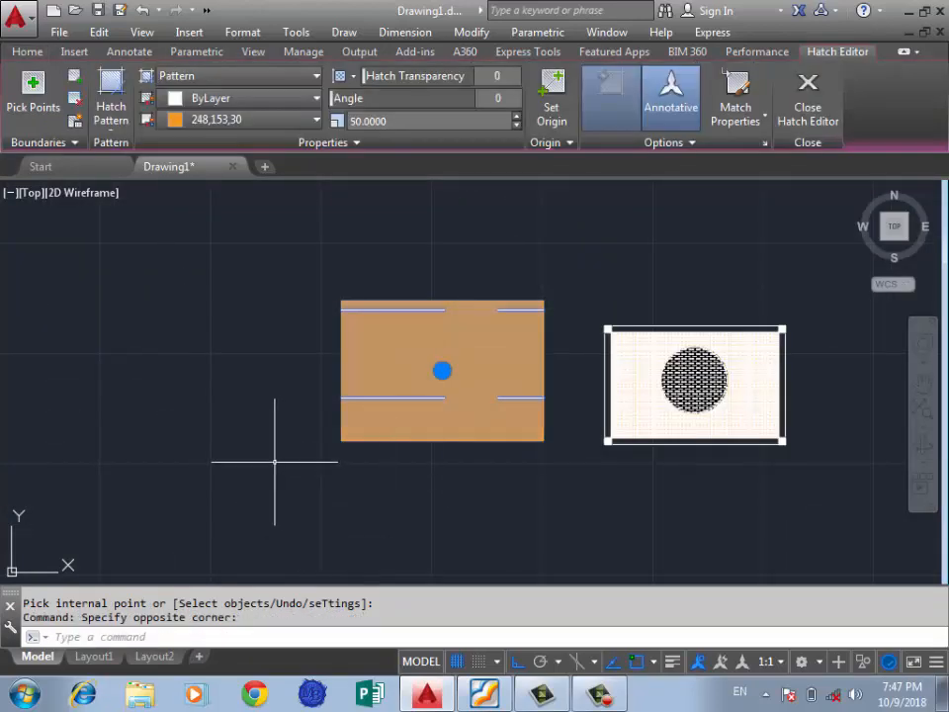
key(Escape)
Draw a new rectangle to the left of the orange hatched rectangle
click(181, 75)
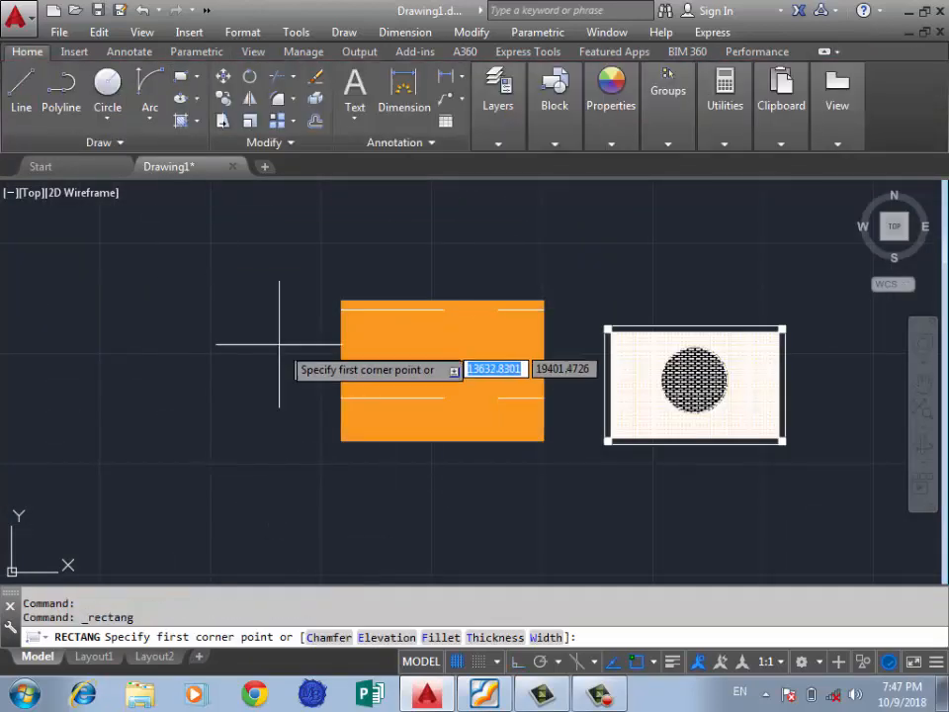
click(287, 347)
click(114, 467)
scroll(566, 374, down, 2)
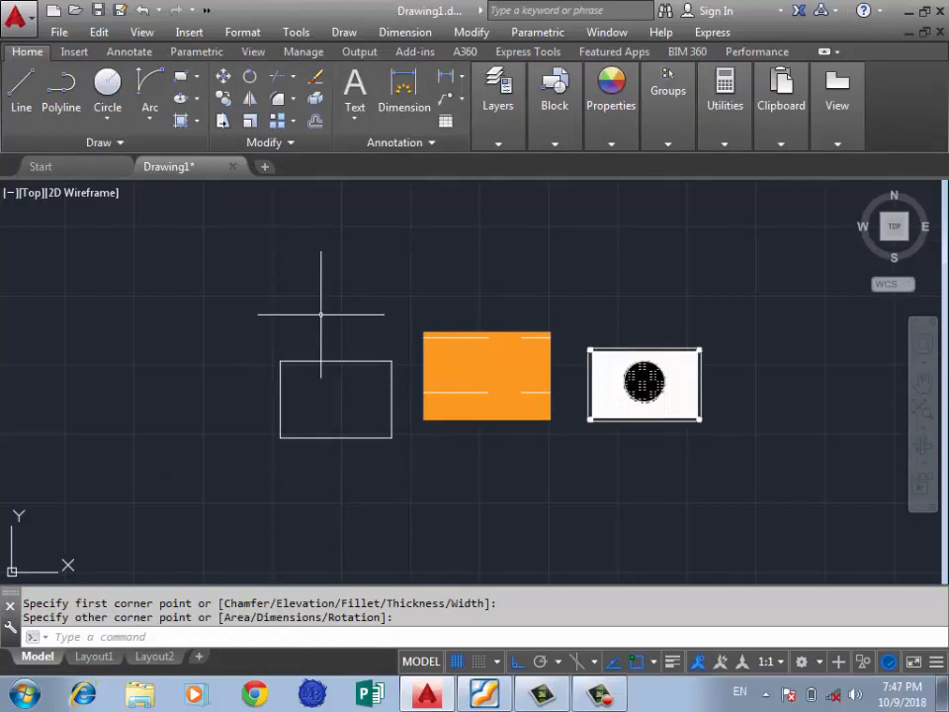
Open the settings of a new hatch and specify the new rectangle's lower-left corner as the hatch origin
text(h)
key(Return)
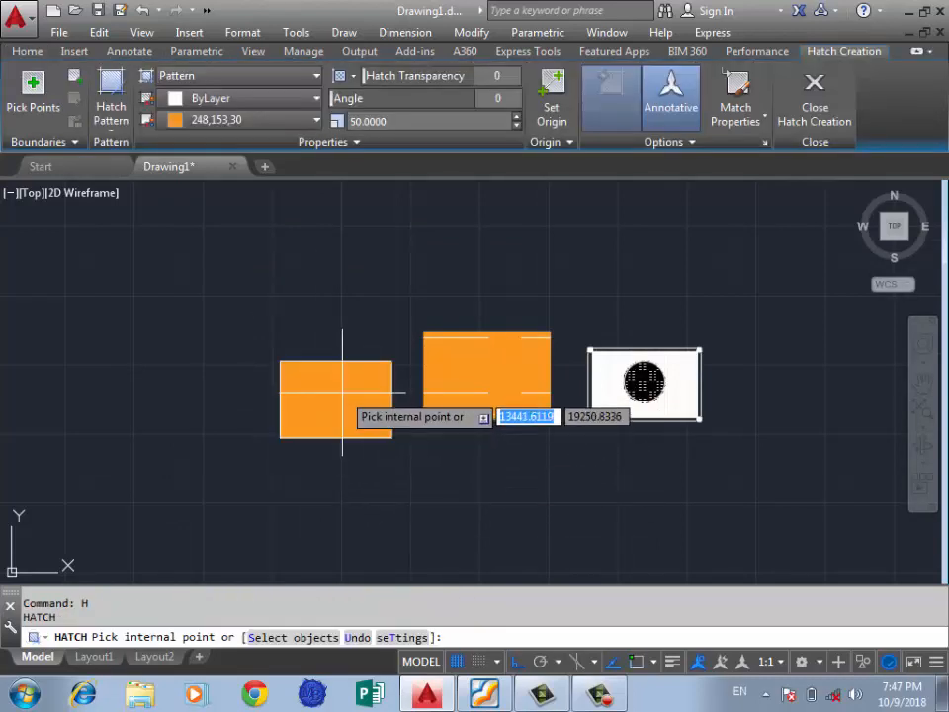
text(t)
key(Return)
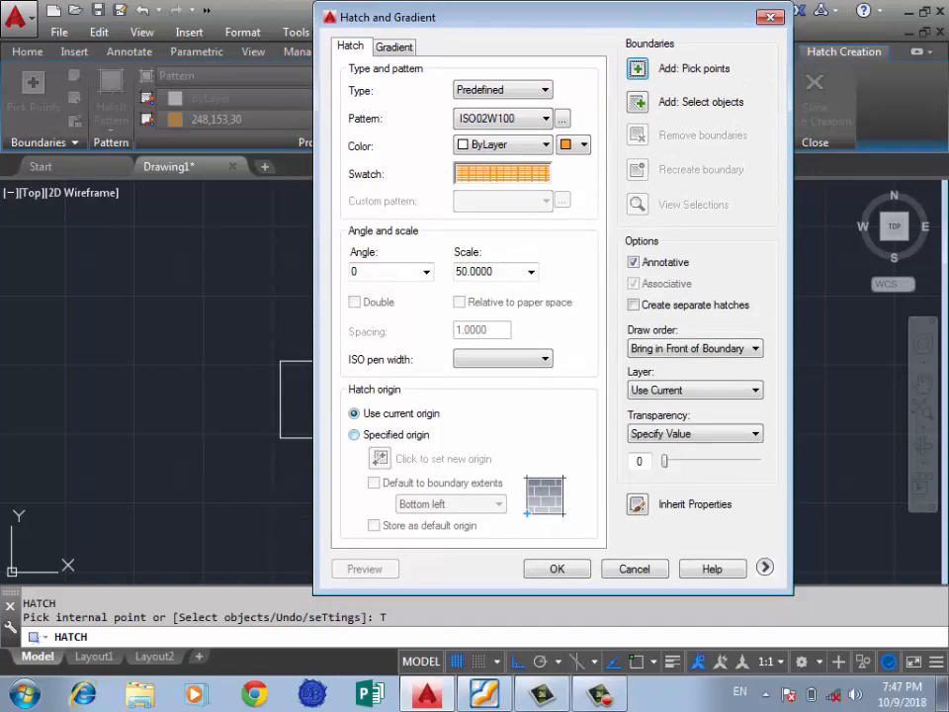
mouse_move(444, 17)
mouse_down()
mouse_move(365, 38)
mouse_move(153, 184)
mouse_move(202, 152)
mouse_move(271, 54)
mouse_up()
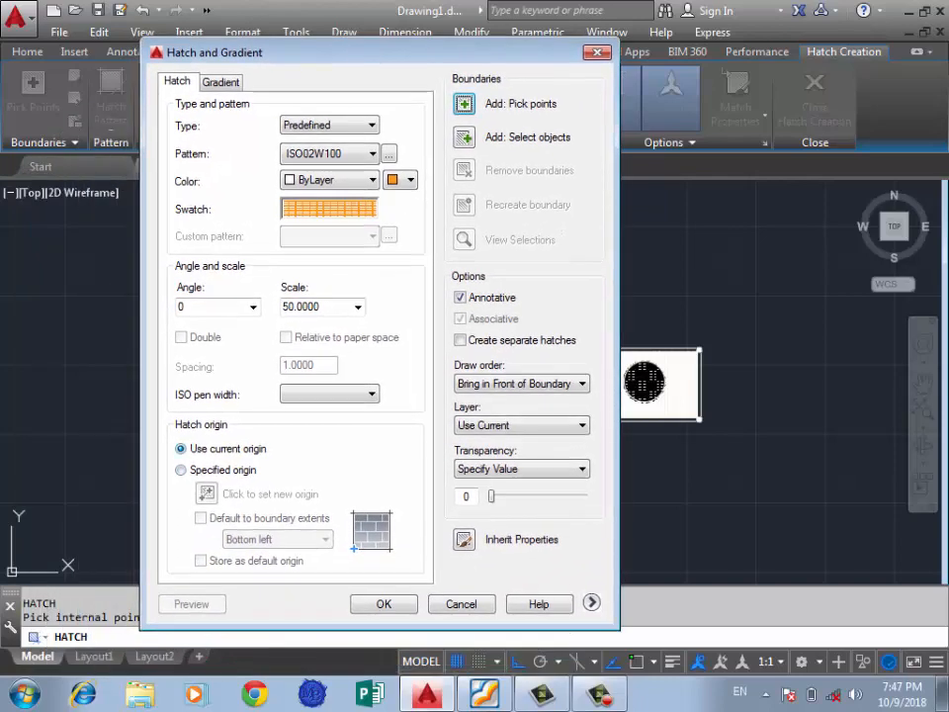
click(182, 469)
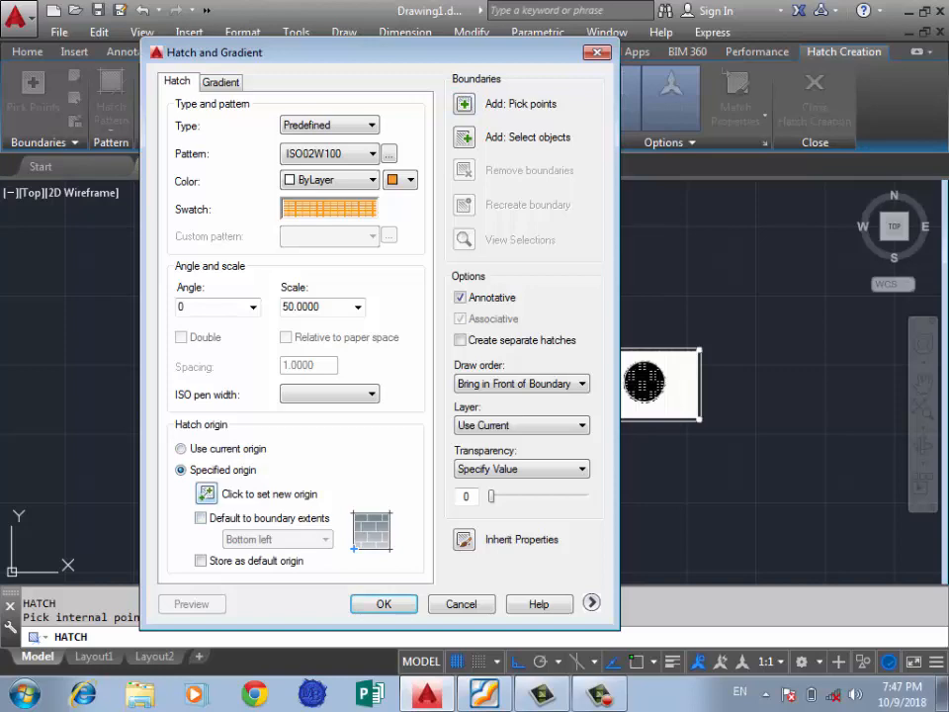
click(207, 493)
click(280, 438)
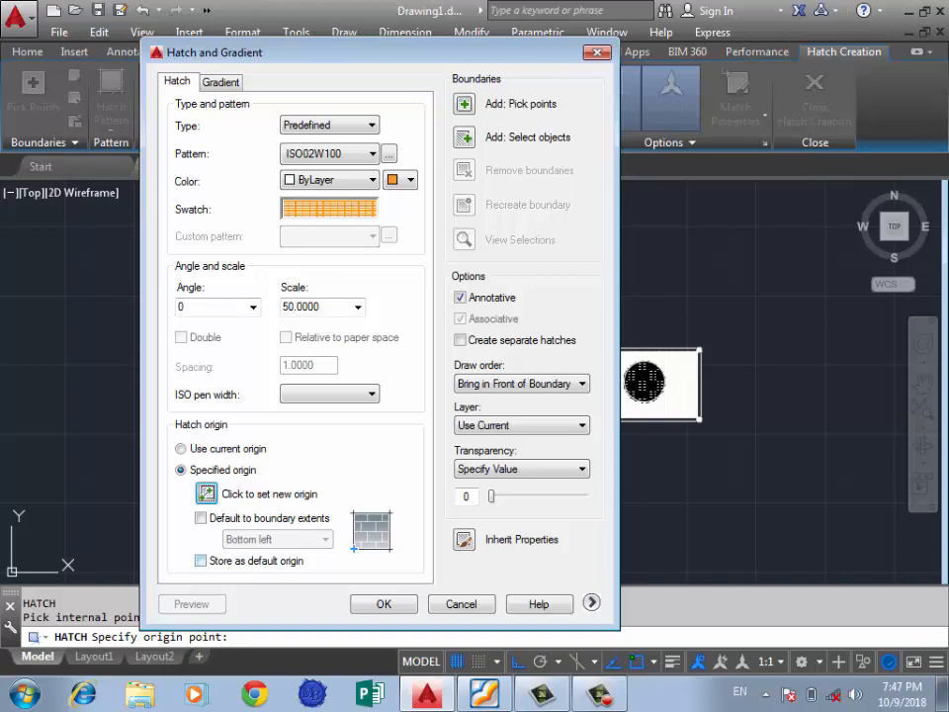
Default the hatch origin to the boundary extents at Bottom right, moving the settings dialog clear of the rectangle
click(201, 518)
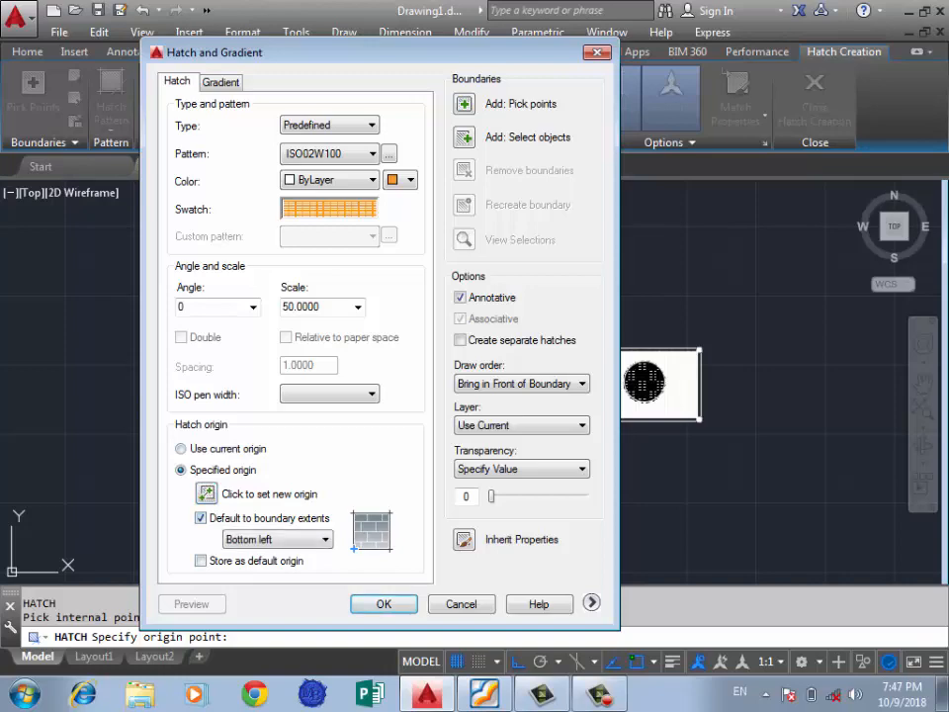
drag(247, 52, 489, 29)
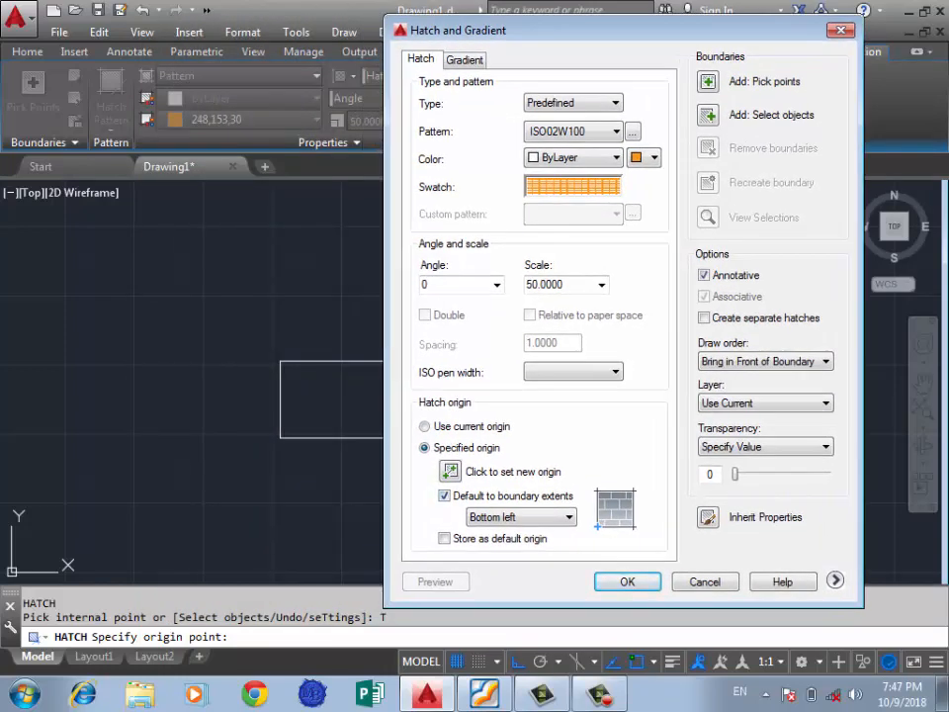
click(566, 517)
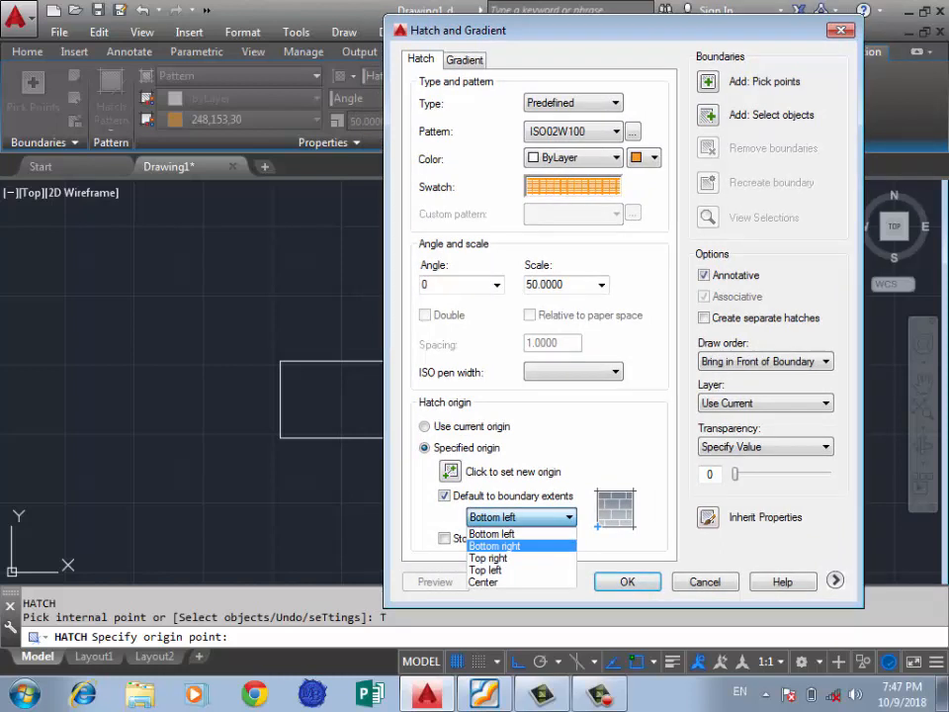
click(494, 545)
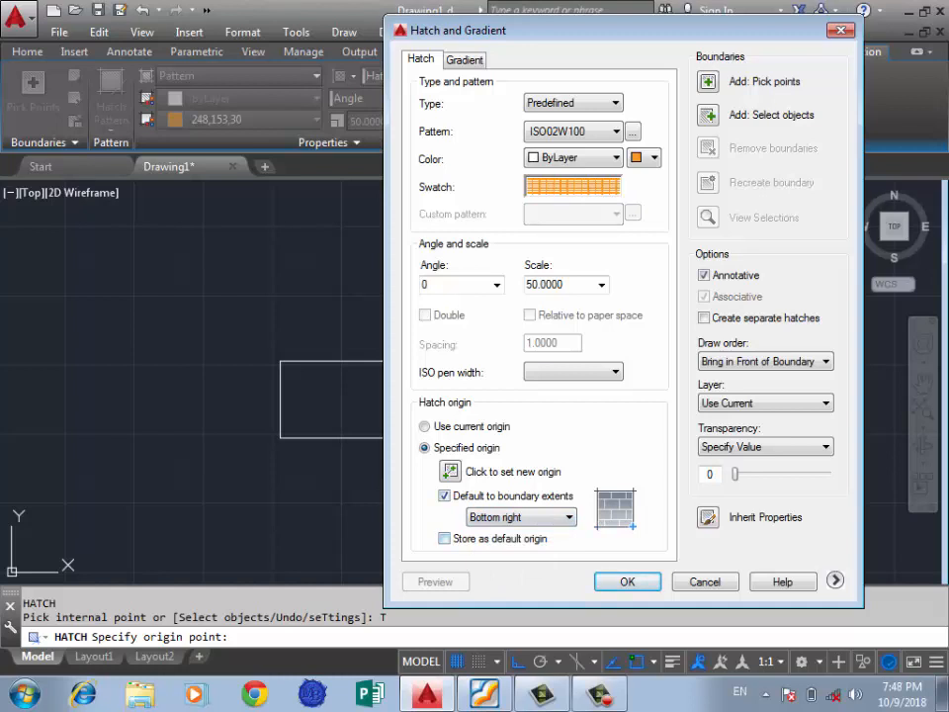
Store the specified bottom-right hatch origin as the default origin, moving the settings dialog clear of the rectangle
click(444, 539)
click(443, 539)
mouse_move(593, 29)
mouse_down()
mouse_move(421, 17)
mouse_move(497, 17)
mouse_up()
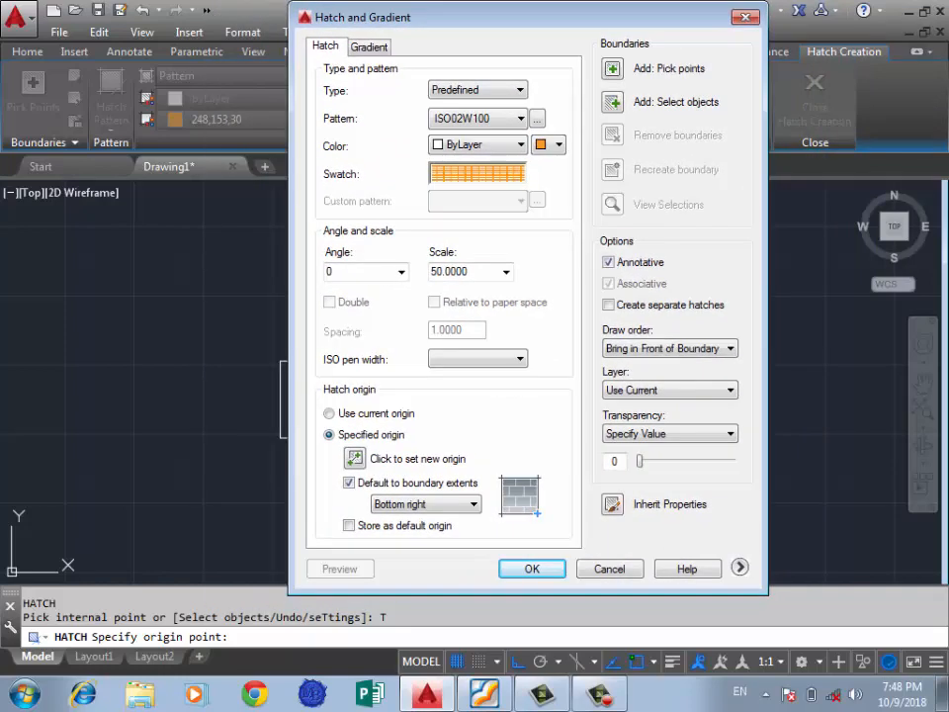
click(349, 526)
drag(513, 16, 629, 29)
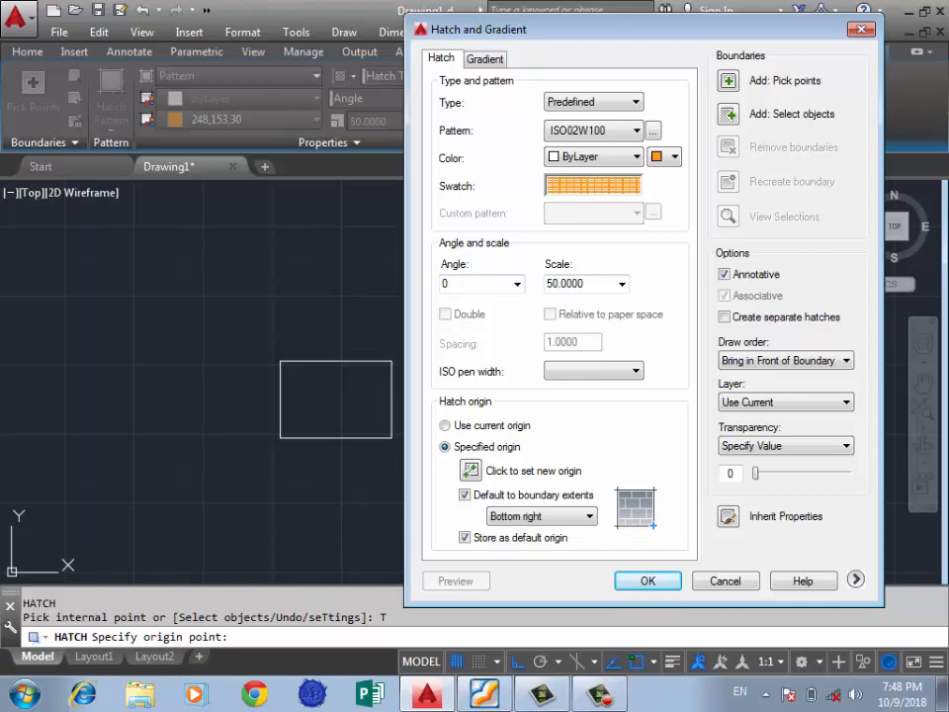
drag(633, 30, 516, 18)
Pick a point inside the new rectangle as hatch boundary, and view the selected boundary from the hatch settings
click(612, 69)
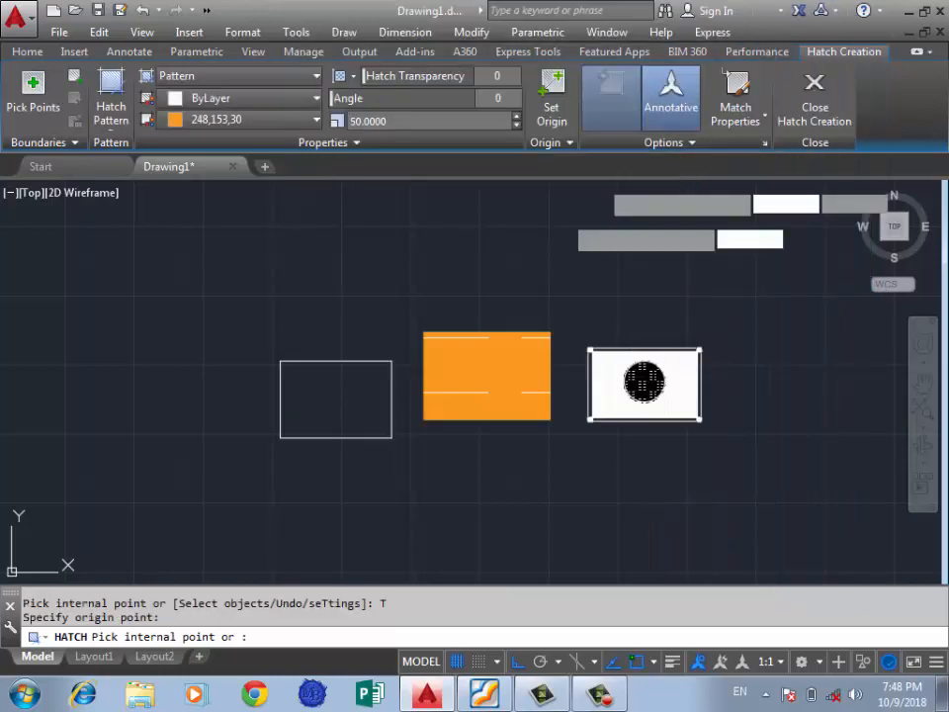
click(306, 392)
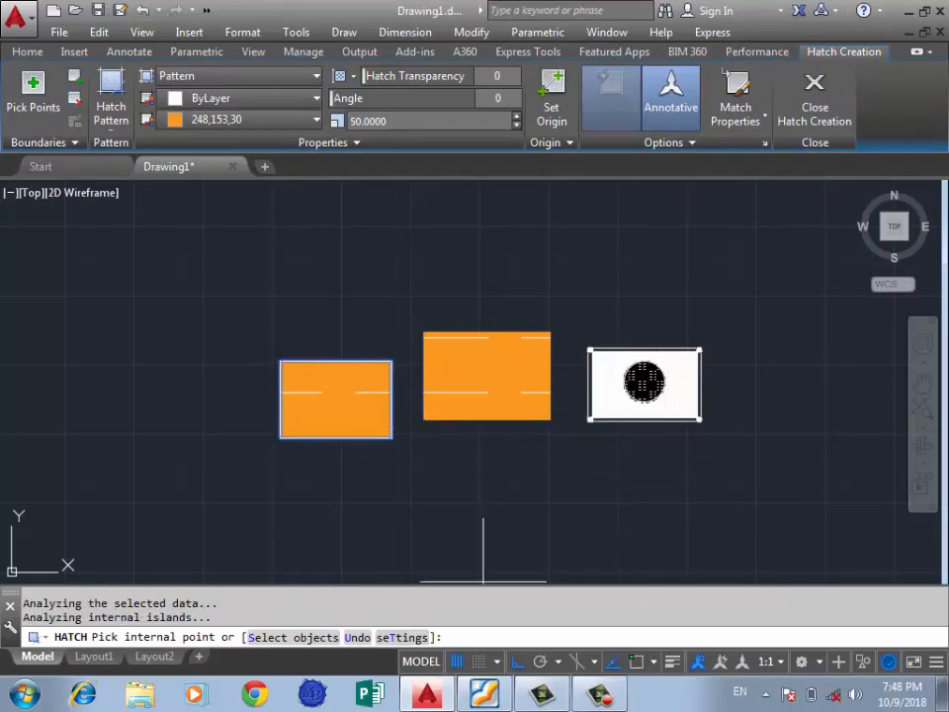
text(T)
key(Return)
click(635, 83)
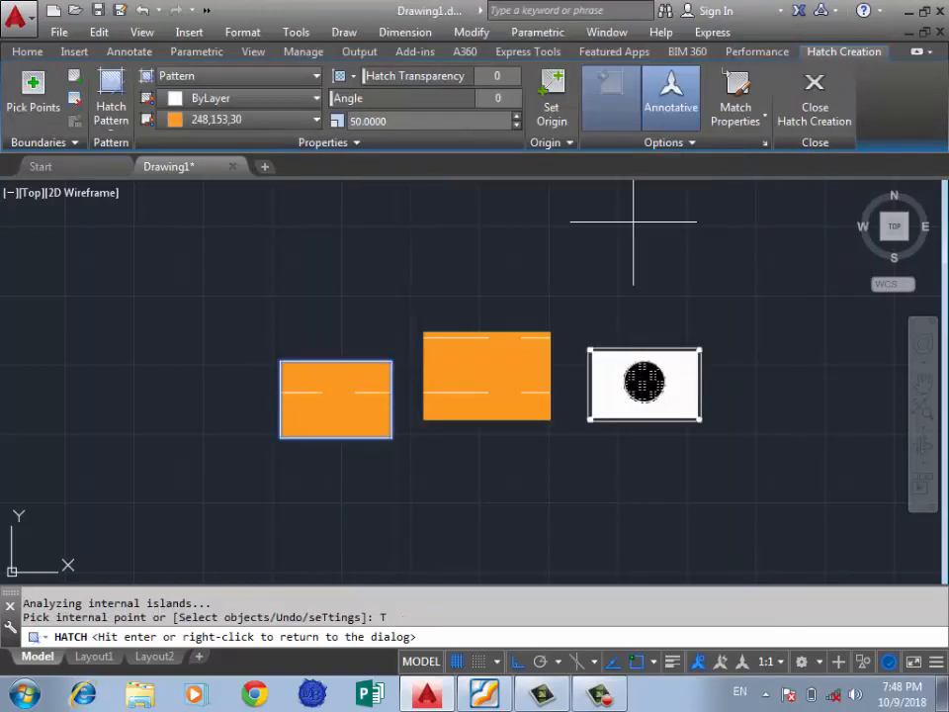
key(Return)
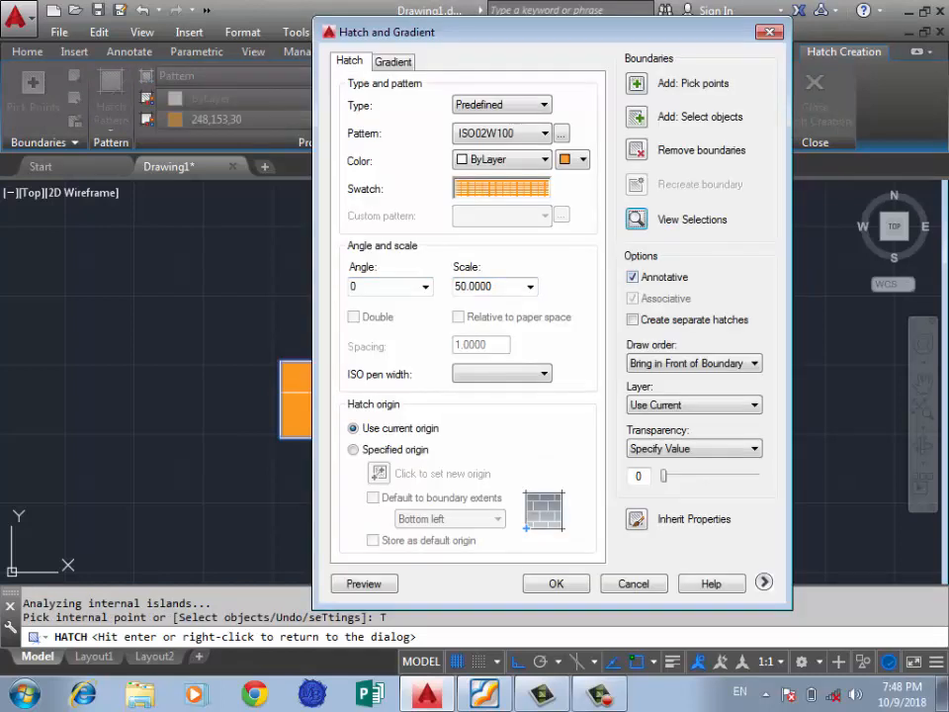
Examine the hatch settings for separate hatches, draw order, layer and transparency
mouse_move(444, 32)
mouse_down()
mouse_move(136, 33)
mouse_move(110, 43)
mouse_up()
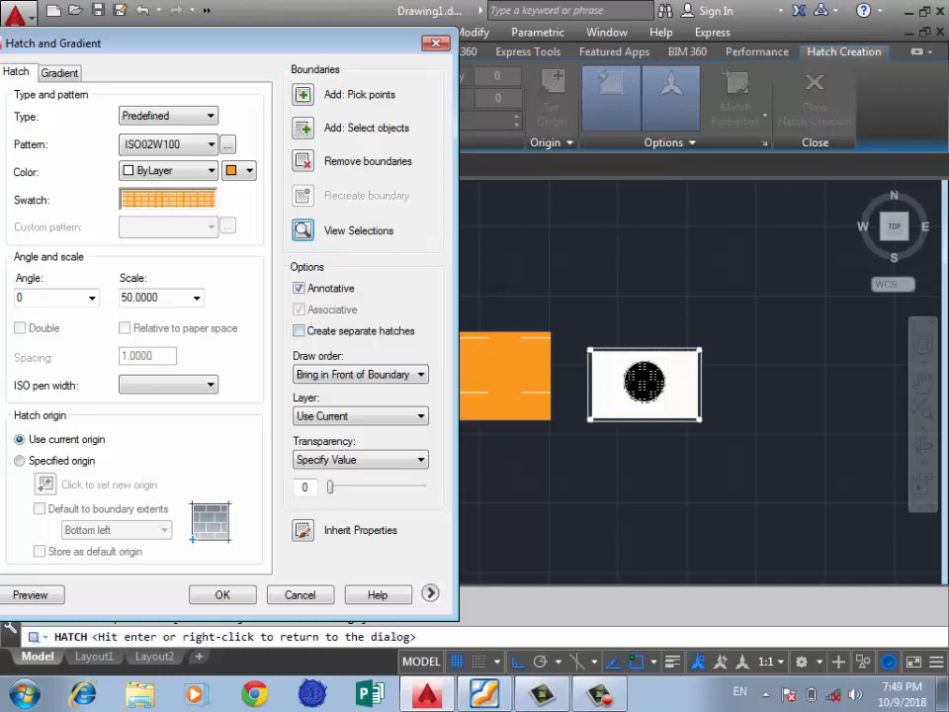
click(299, 331)
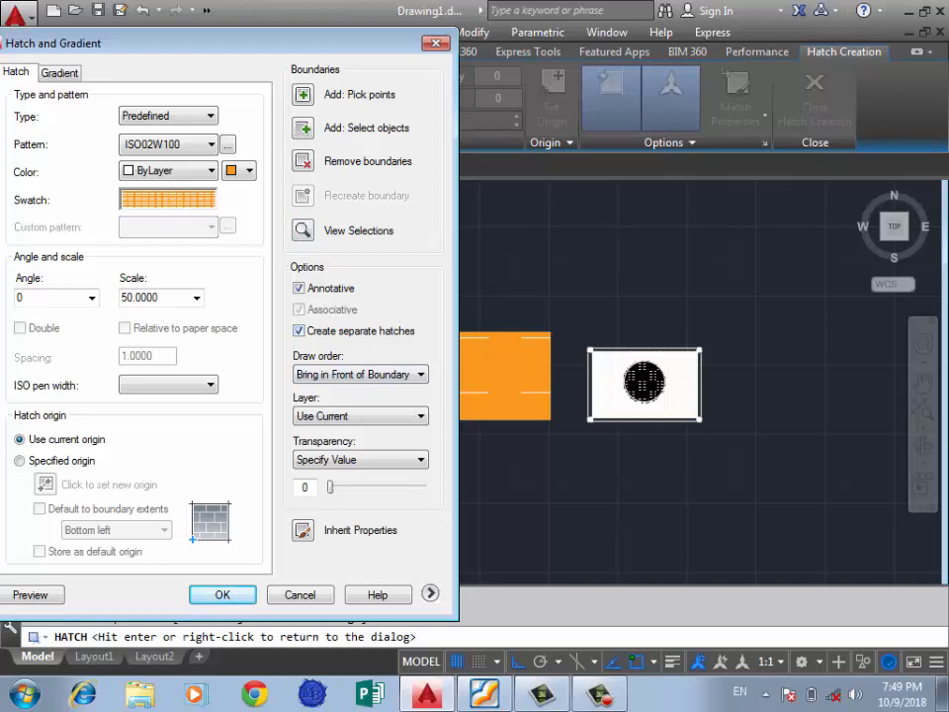
click(299, 331)
click(361, 375)
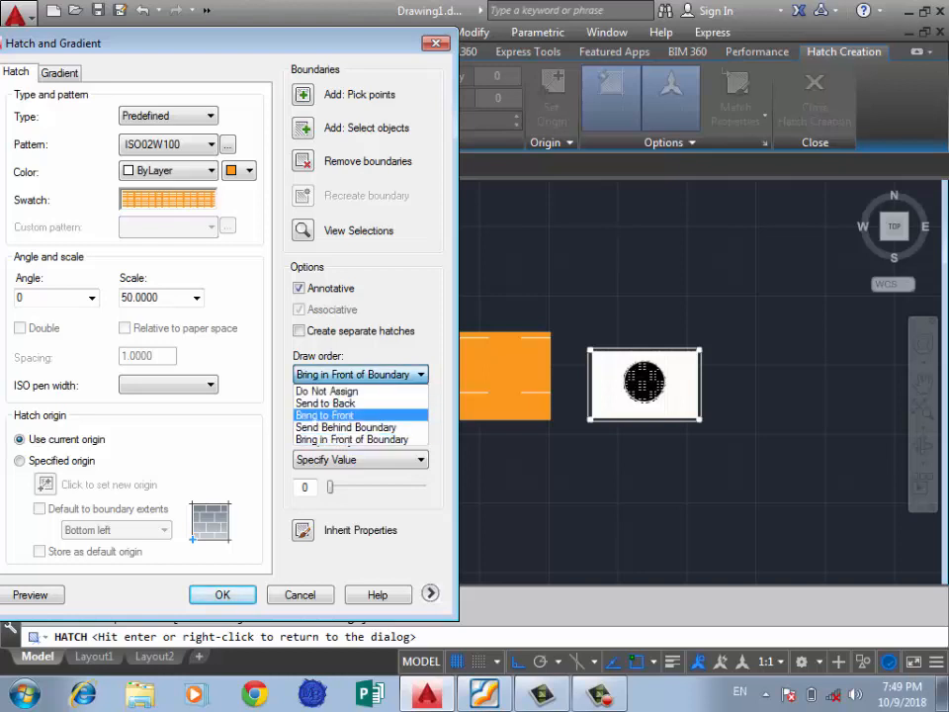
click(371, 375)
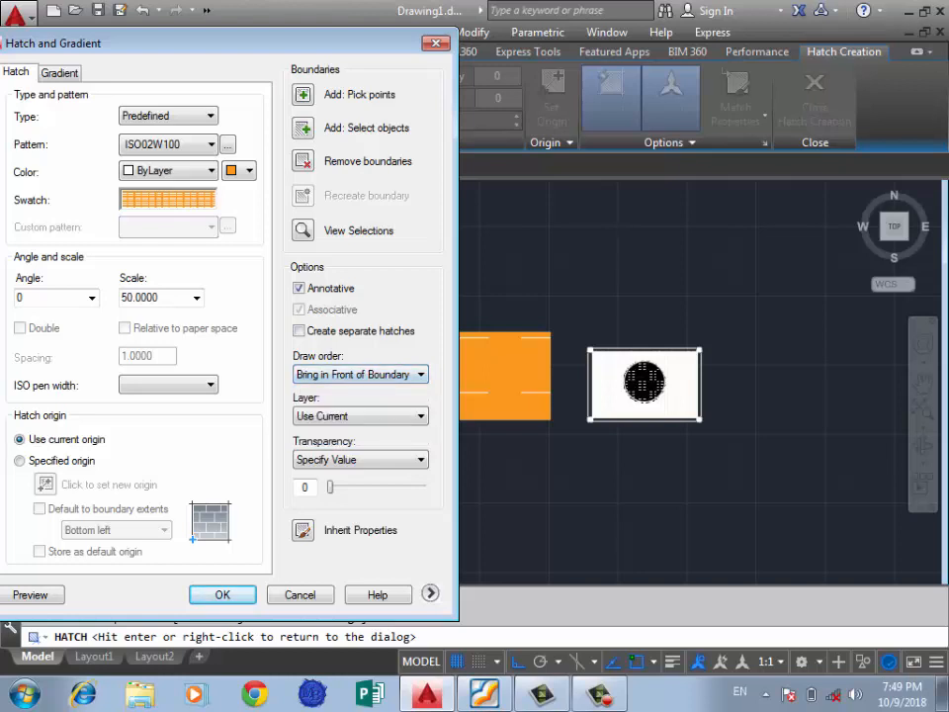
click(361, 415)
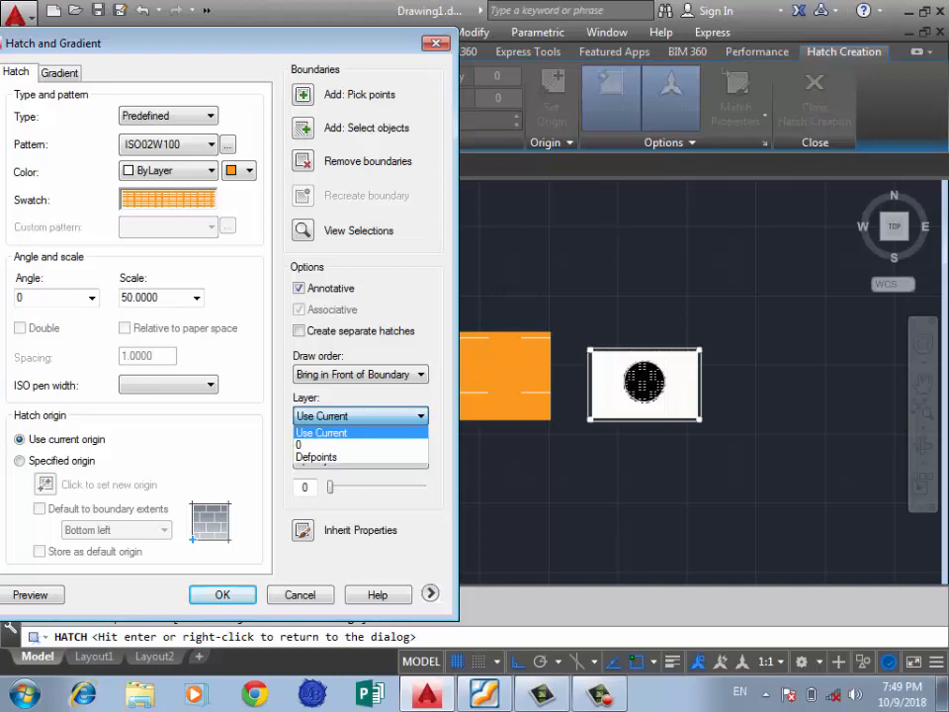
click(346, 432)
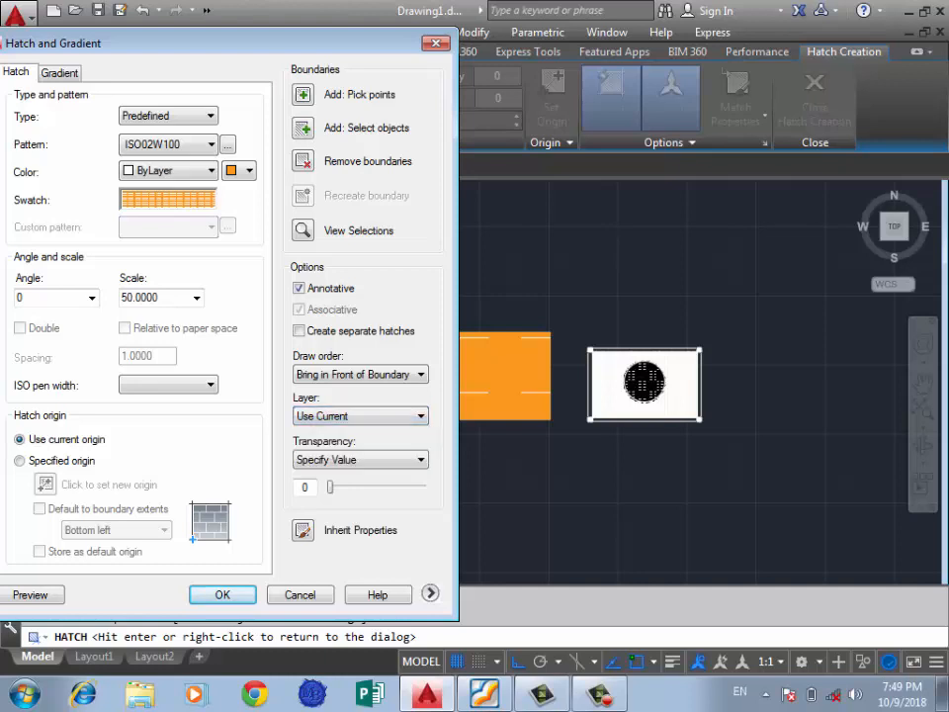
click(360, 460)
click(360, 459)
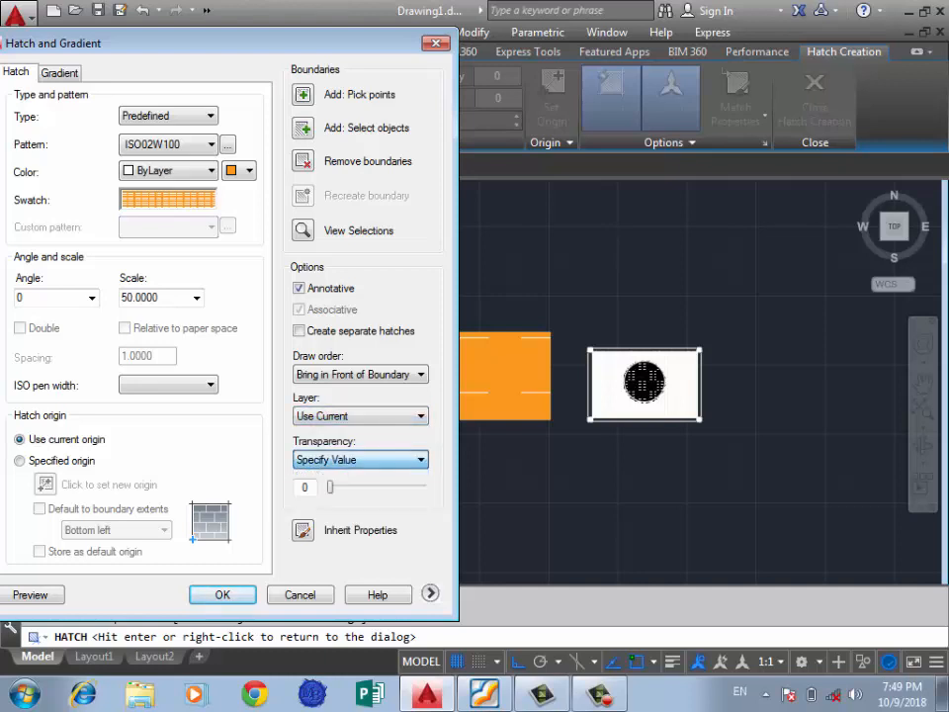
mouse_move(330, 487)
mouse_down()
mouse_move(420, 486)
mouse_move(330, 487)
mouse_up()
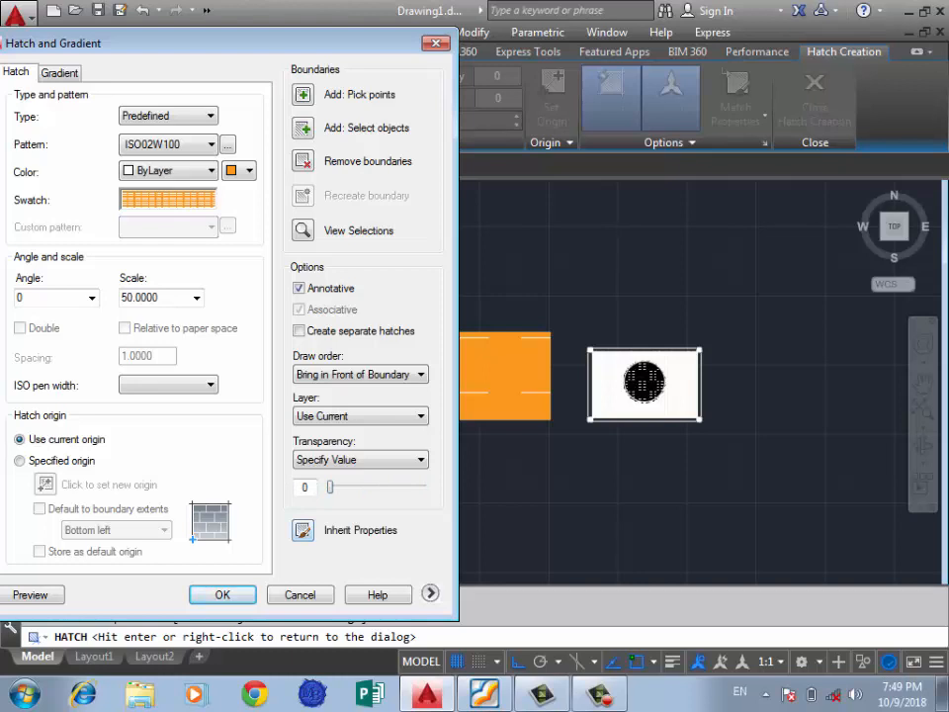
Inherit the properties of the middle orange hatch, apply them to the rectangles on either side, and finish the hatch
click(302, 529)
click(509, 361)
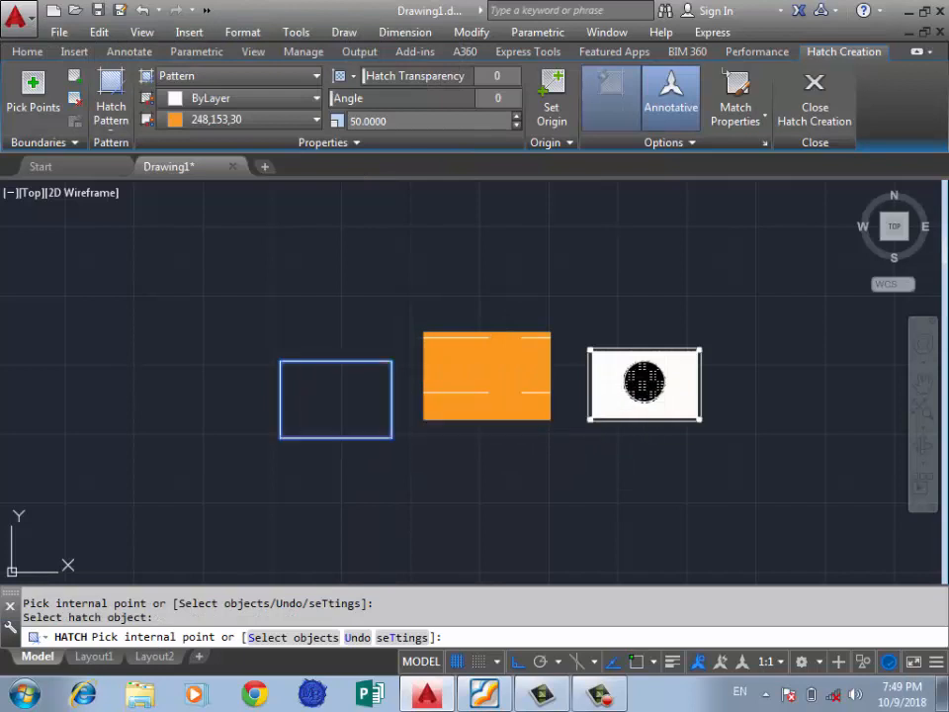
click(361, 420)
click(613, 365)
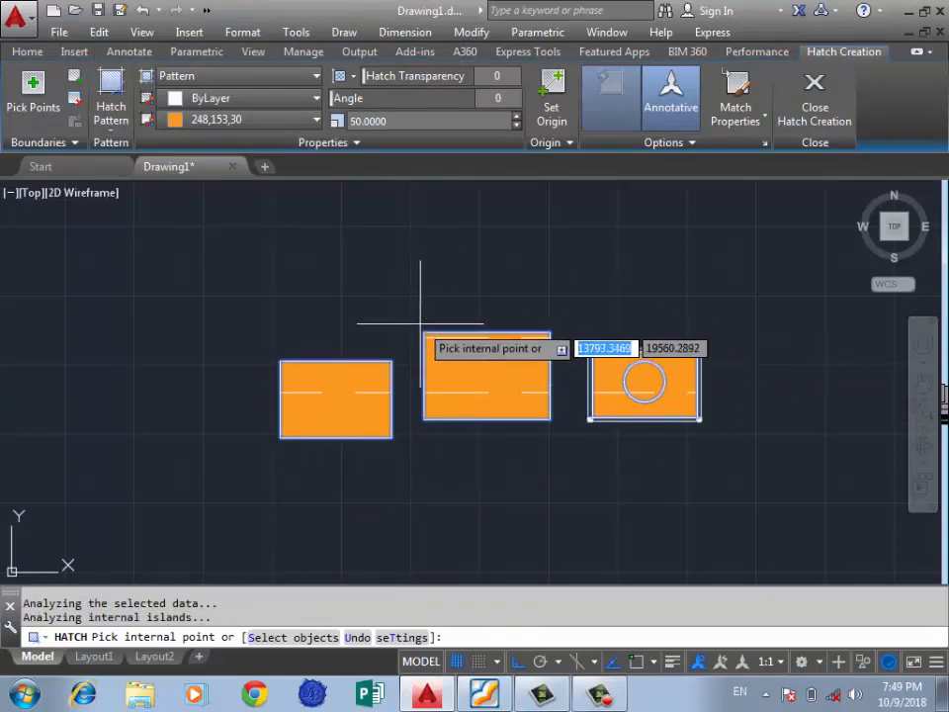
click(814, 97)
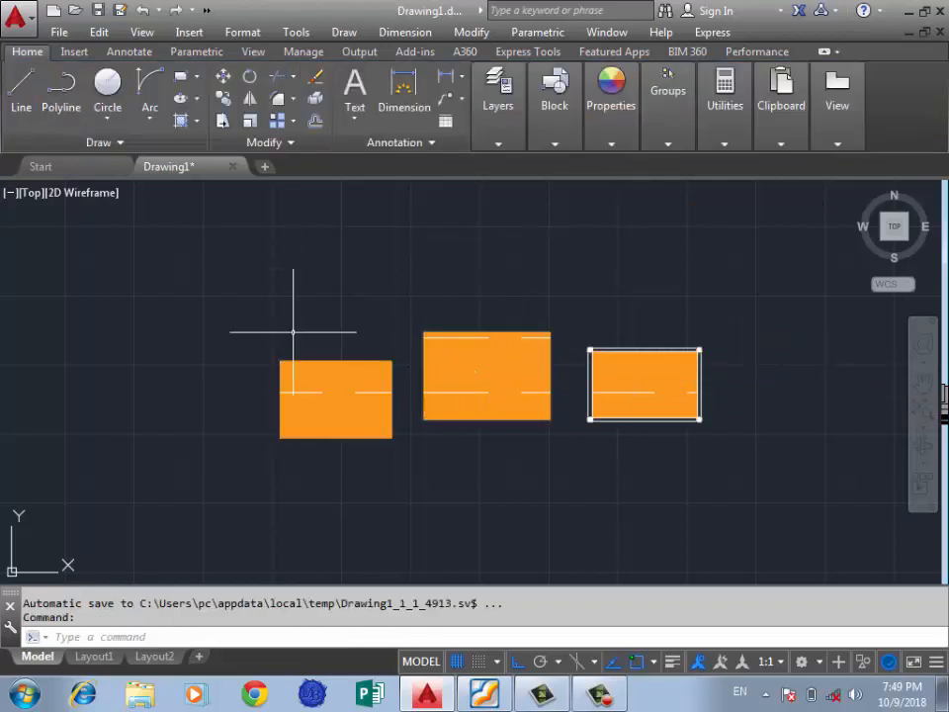
Start a new hatch and open its gradient settings, moving the dialog clear of the first orange rectangle
text(h)
key(Return)
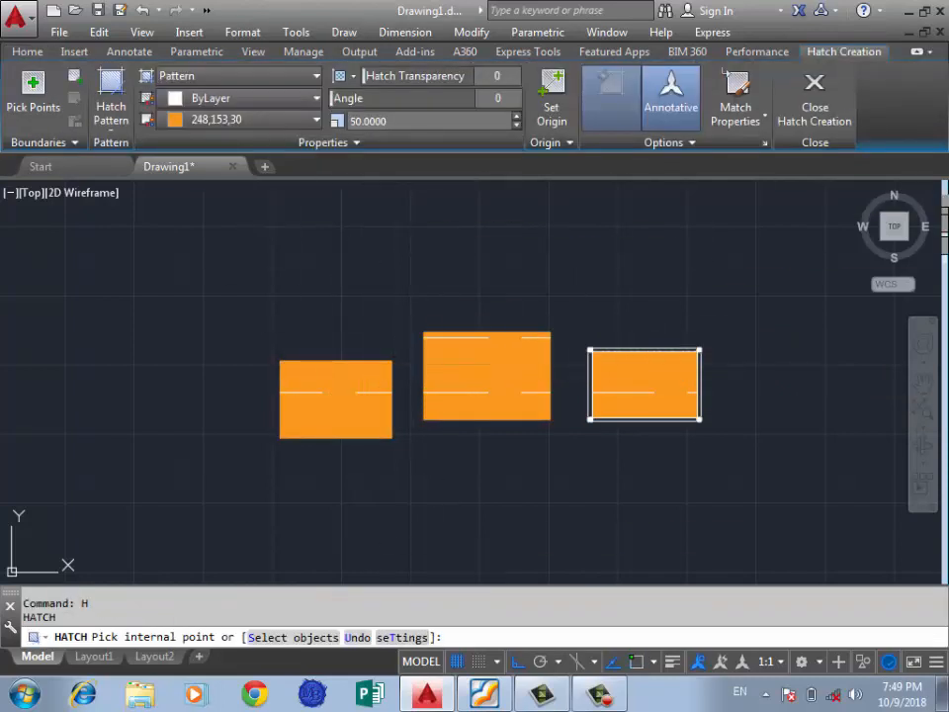
click(402, 637)
drag(268, 43, 497, 37)
click(286, 66)
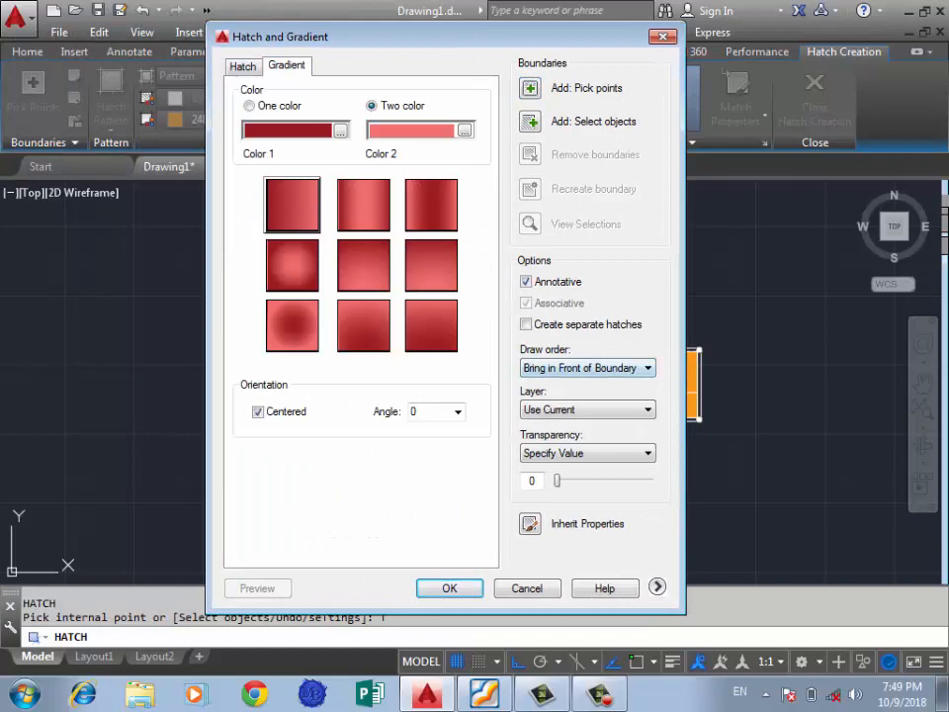
mouse_move(297, 37)
mouse_down()
mouse_move(338, 31)
mouse_move(591, 78)
mouse_move(482, 80)
mouse_up()
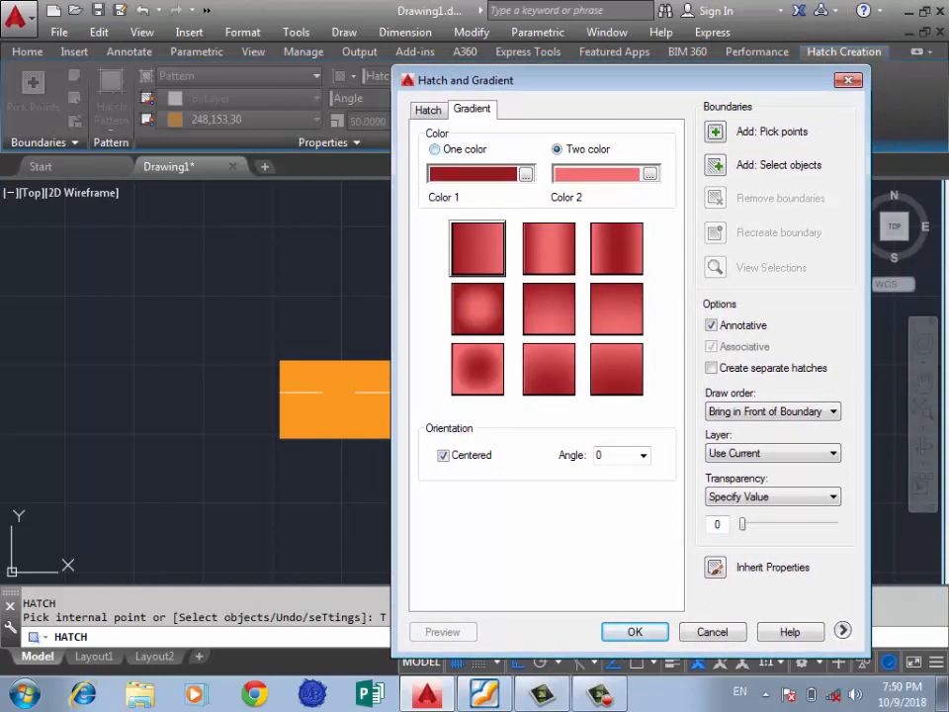
Set the second colour of the two-colour gradient to light blue and the first colour to brown
click(649, 174)
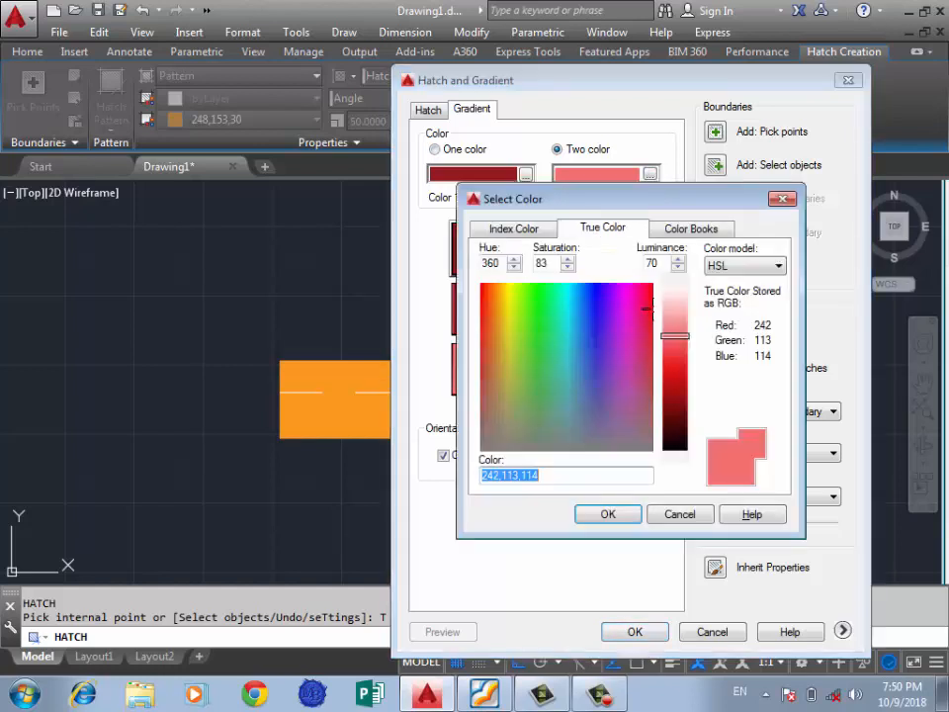
click(593, 321)
key(Return)
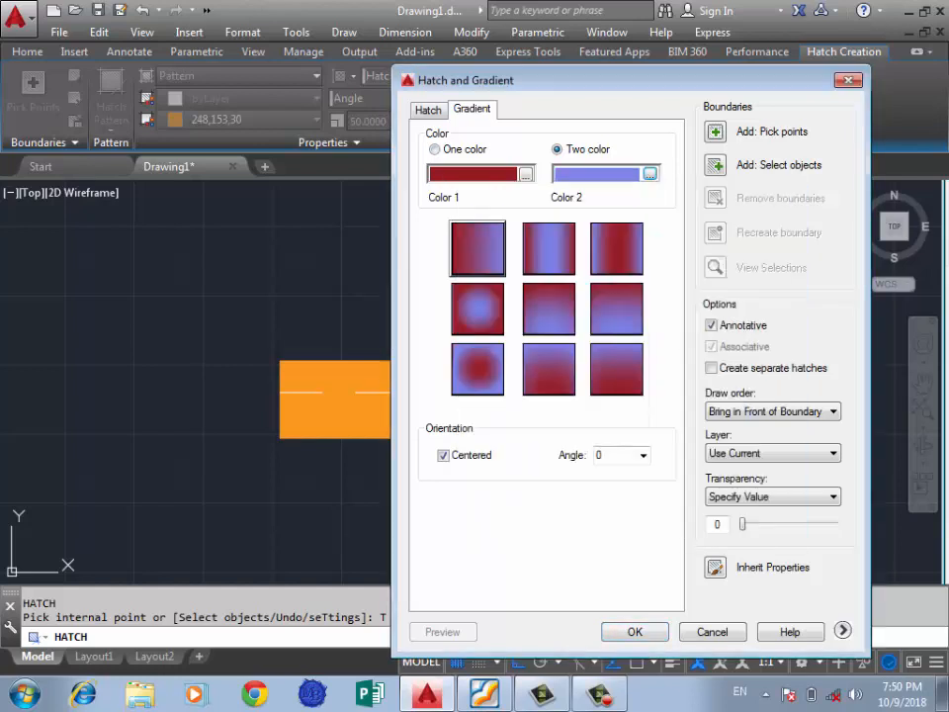
click(525, 174)
click(504, 326)
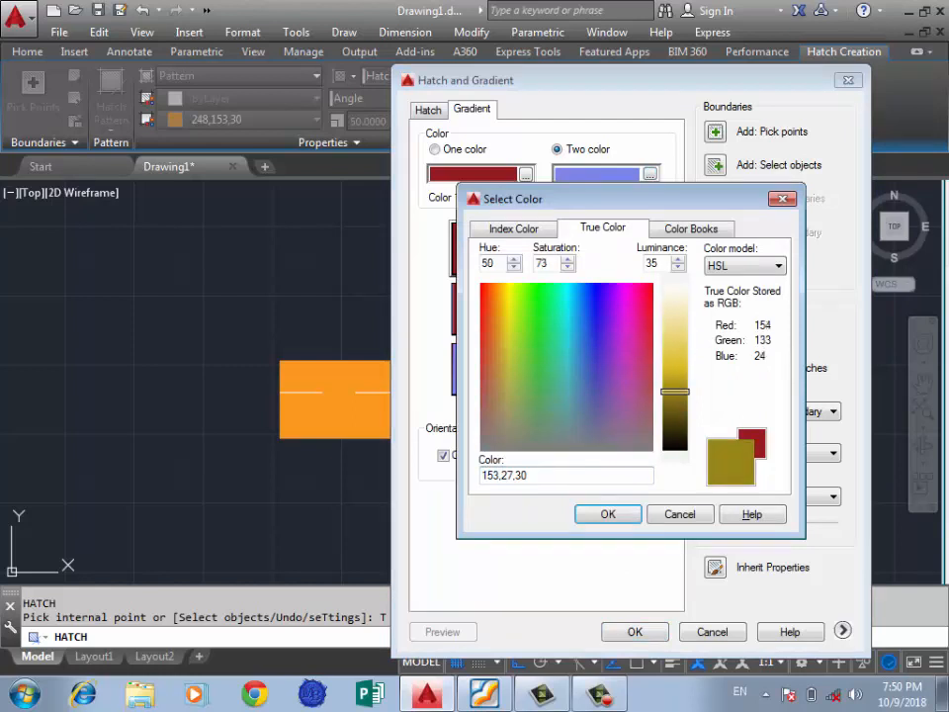
click(498, 329)
key(Return)
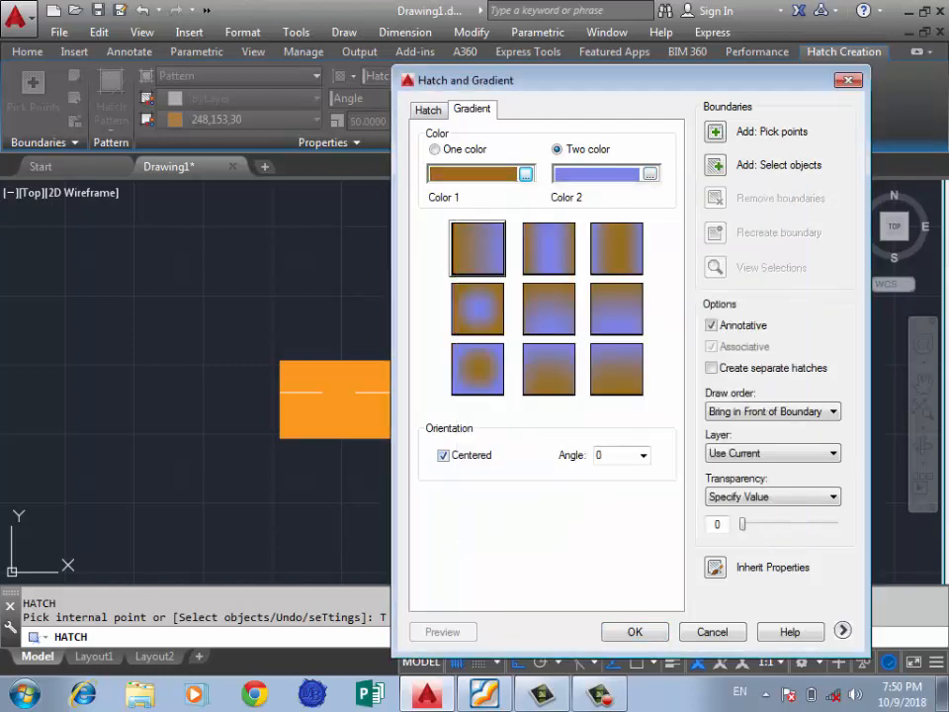
Try the gradient off-centre and centered, set its angle to 270, accept the settings and leave the hatch command
click(442, 456)
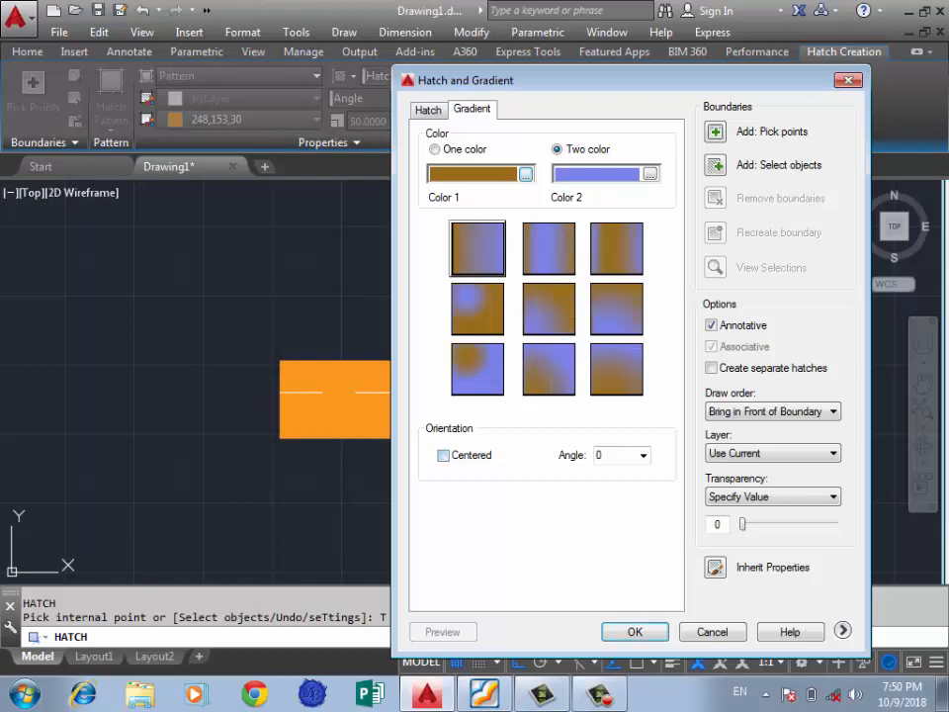
click(443, 456)
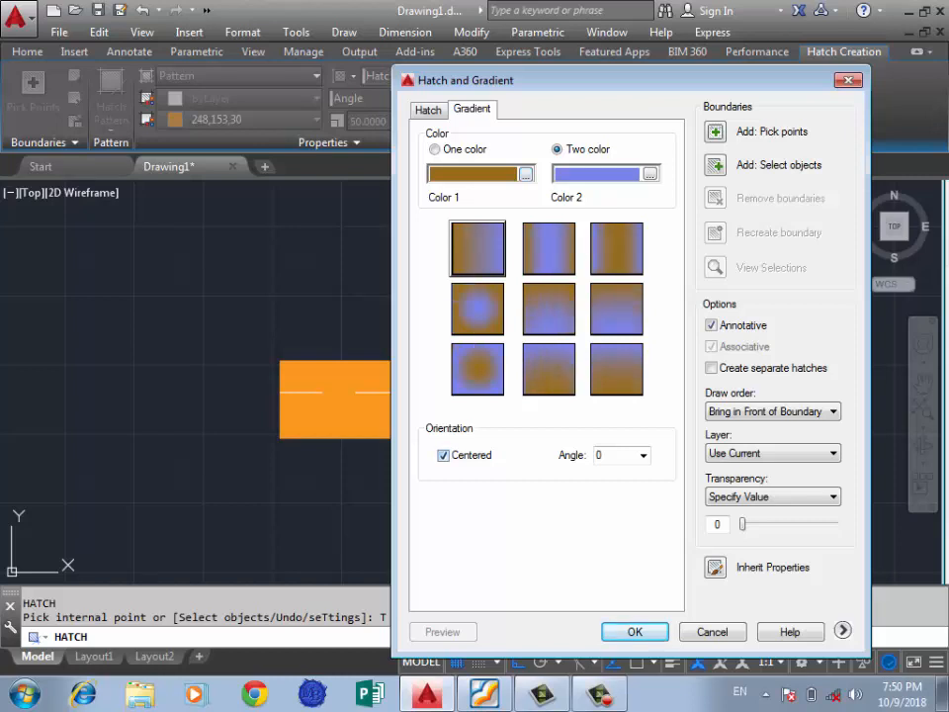
click(642, 455)
click(618, 378)
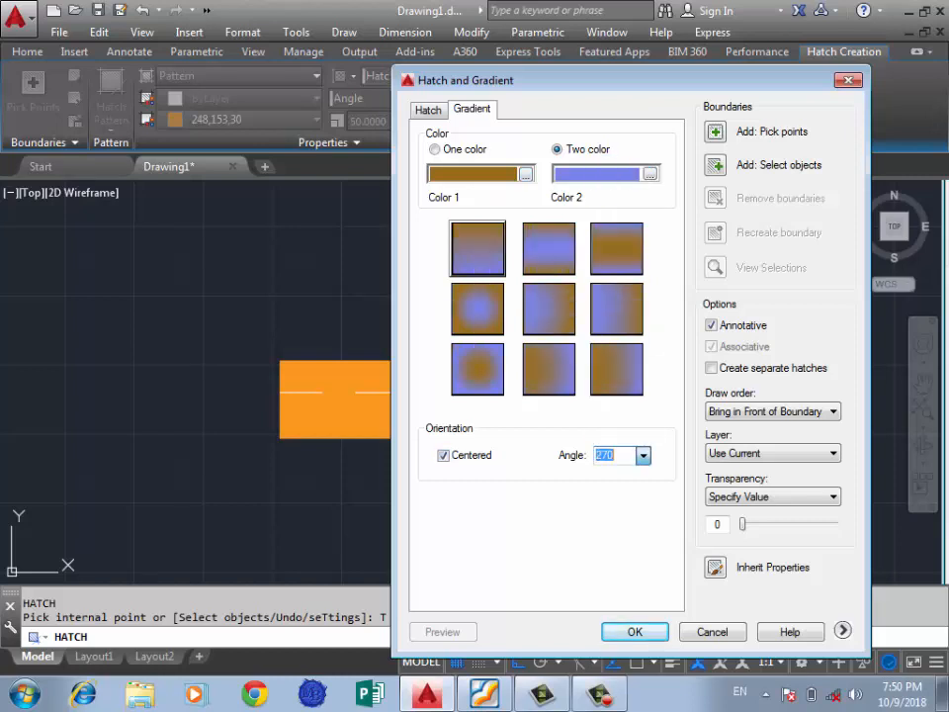
click(642, 455)
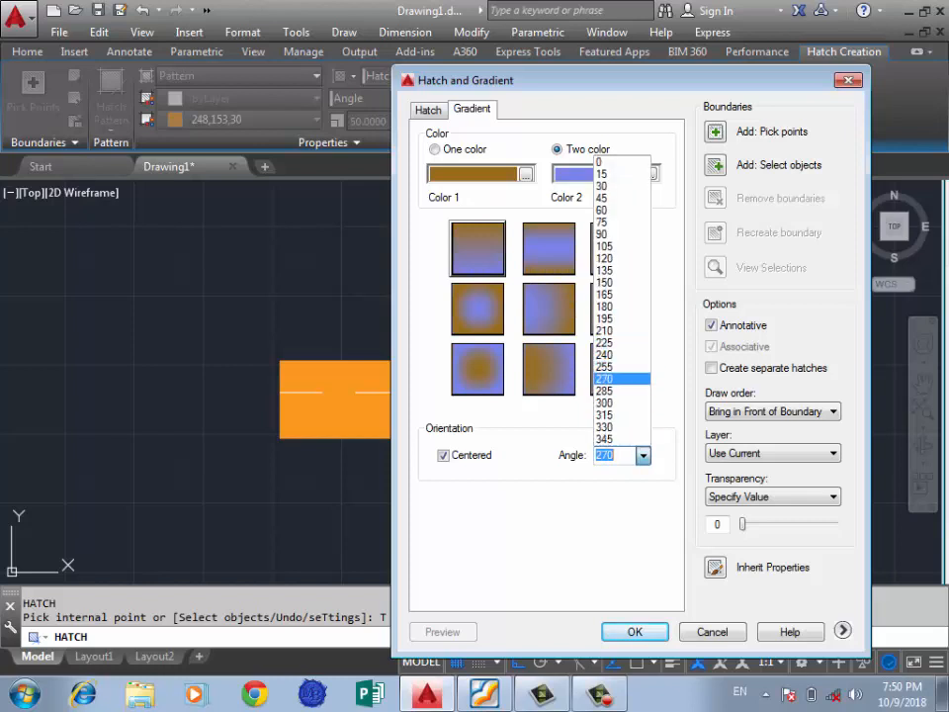
click(618, 378)
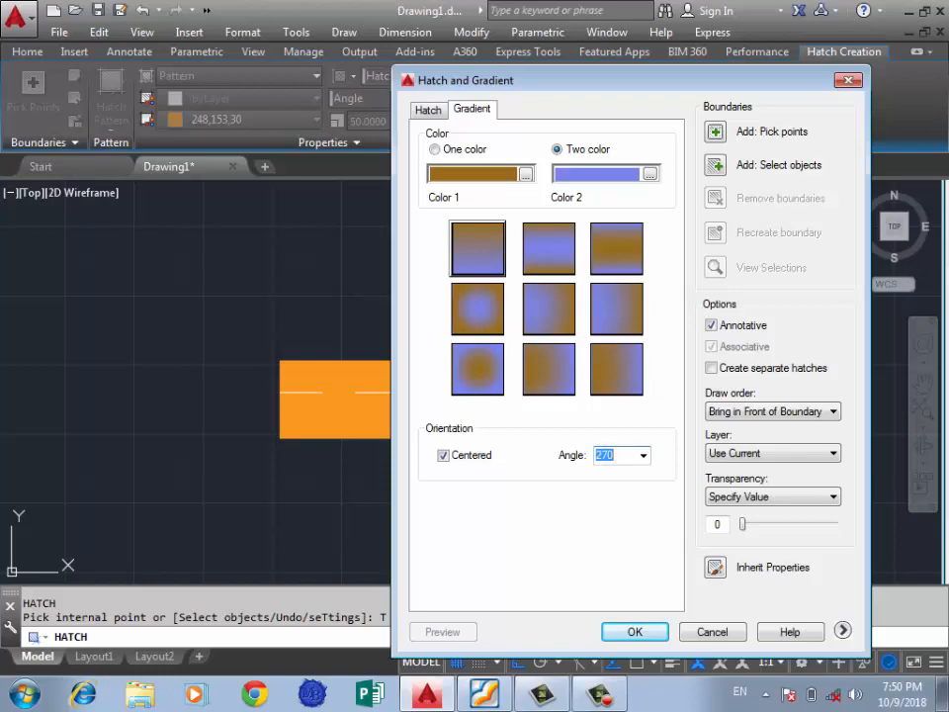
mouse_move(633, 80)
mouse_down()
mouse_move(550, 93)
mouse_move(480, 79)
mouse_up()
click(482, 631)
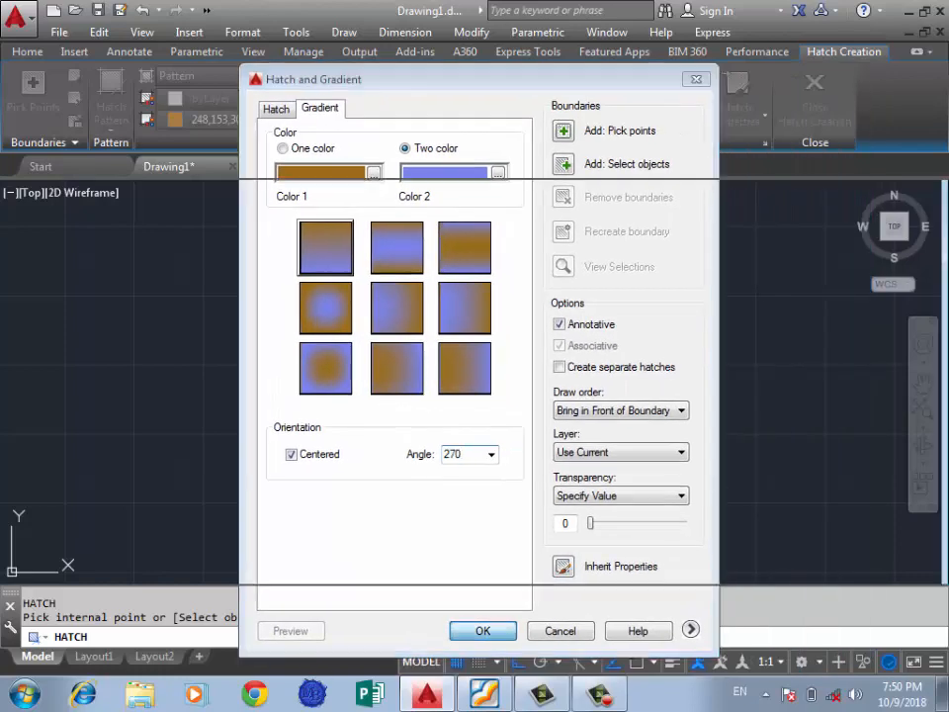
scroll(554, 427, down, 4)
key(Escape)
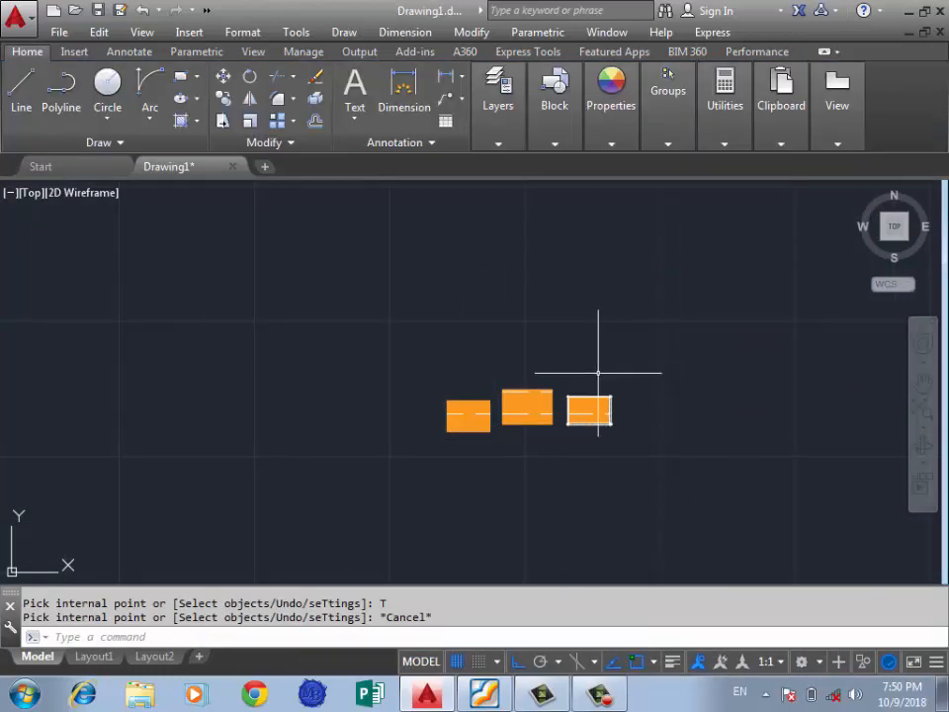
Select all three hatched rectangles with their hatches and delete them
click(657, 341)
click(470, 439)
scroll(534, 421, up, 2)
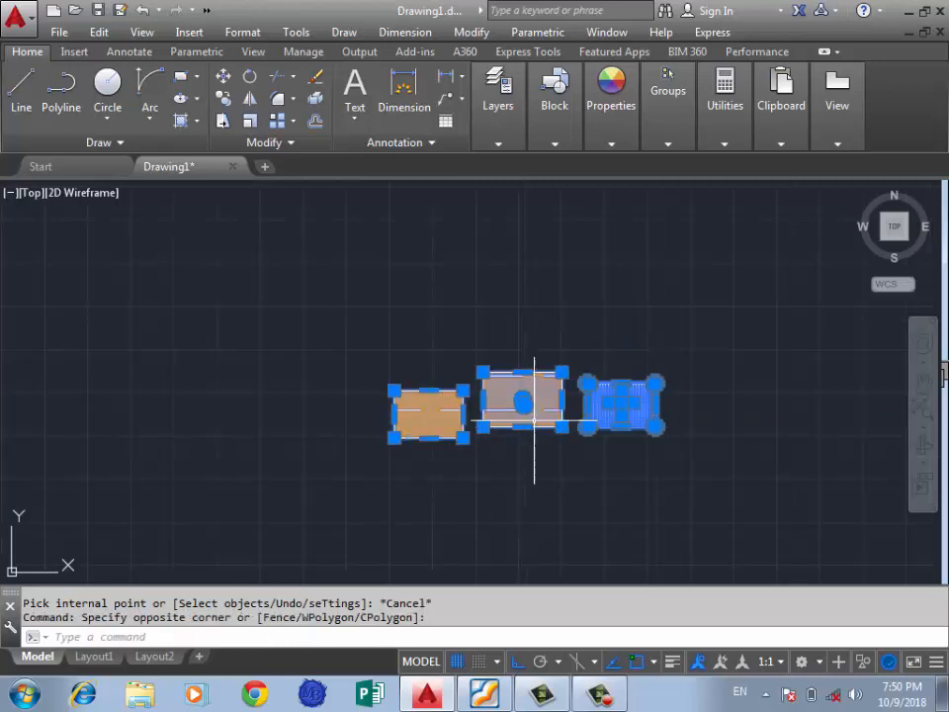
scroll(531, 422, up, 2)
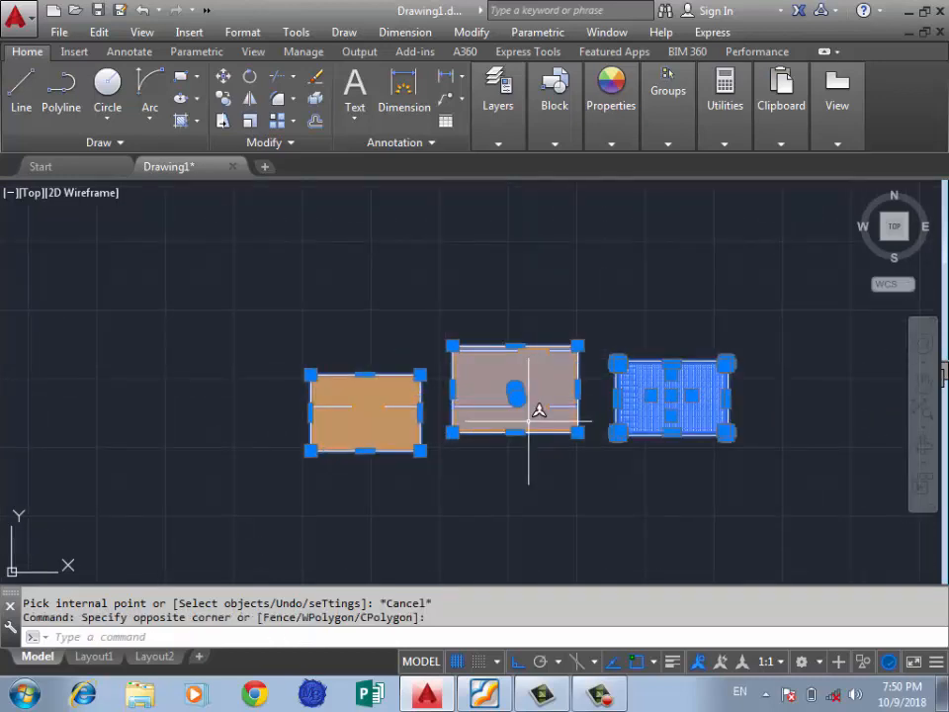
key(Delete)
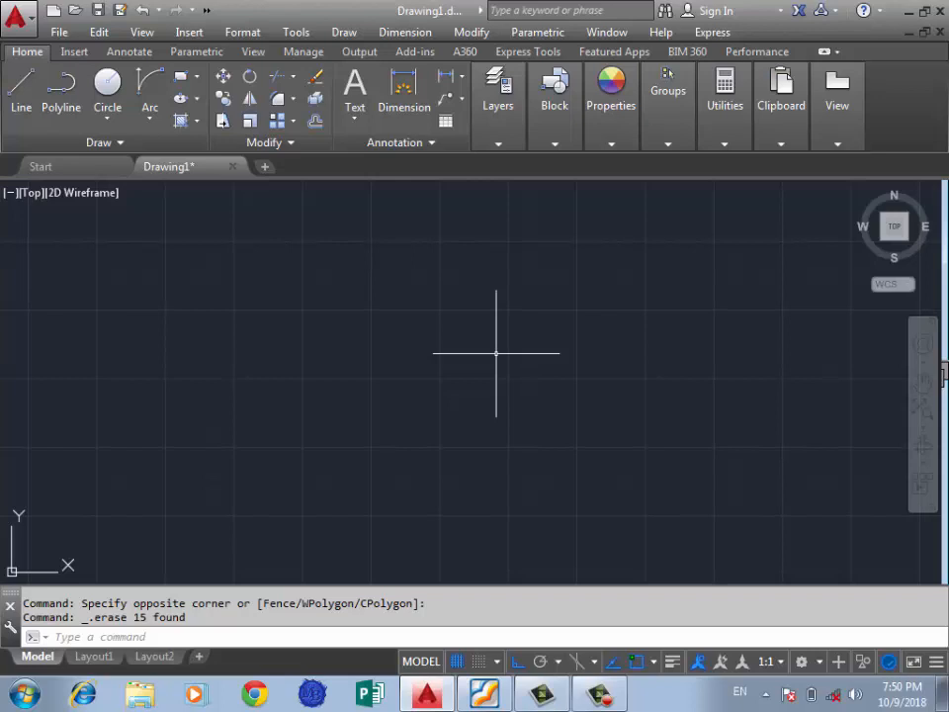
click(613, 257)
click(429, 358)
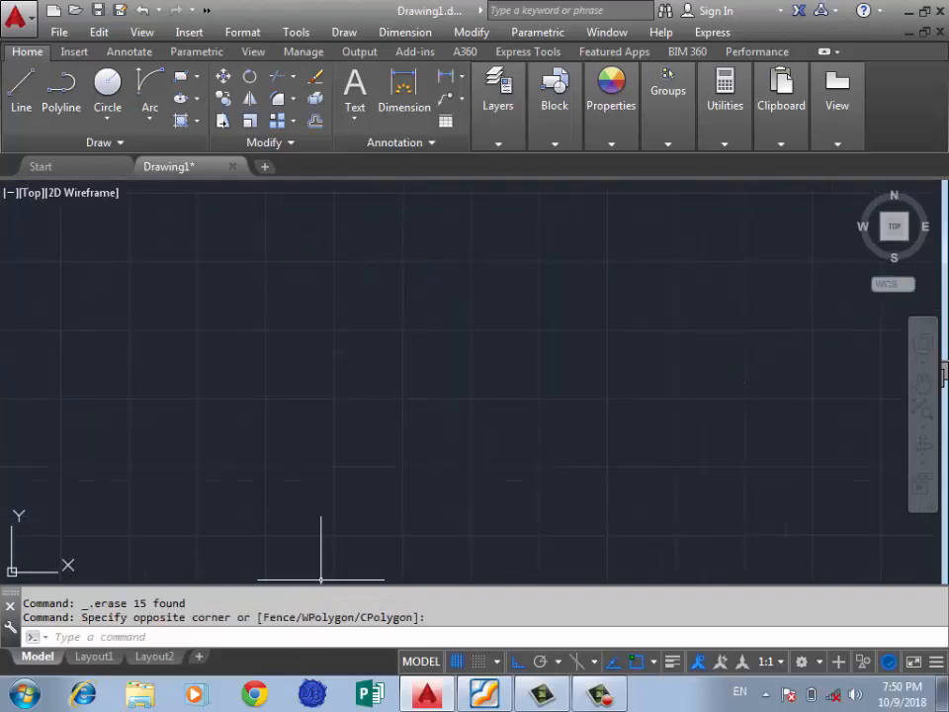
Switch to the 2D plan course outline PDF in Foxit Reader
click(483, 694)
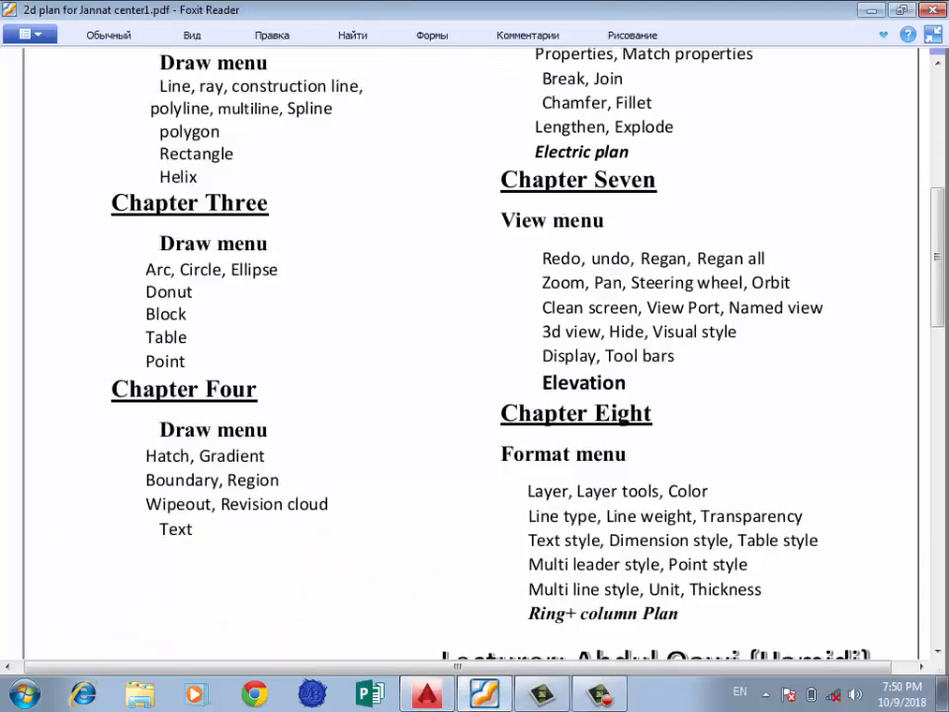